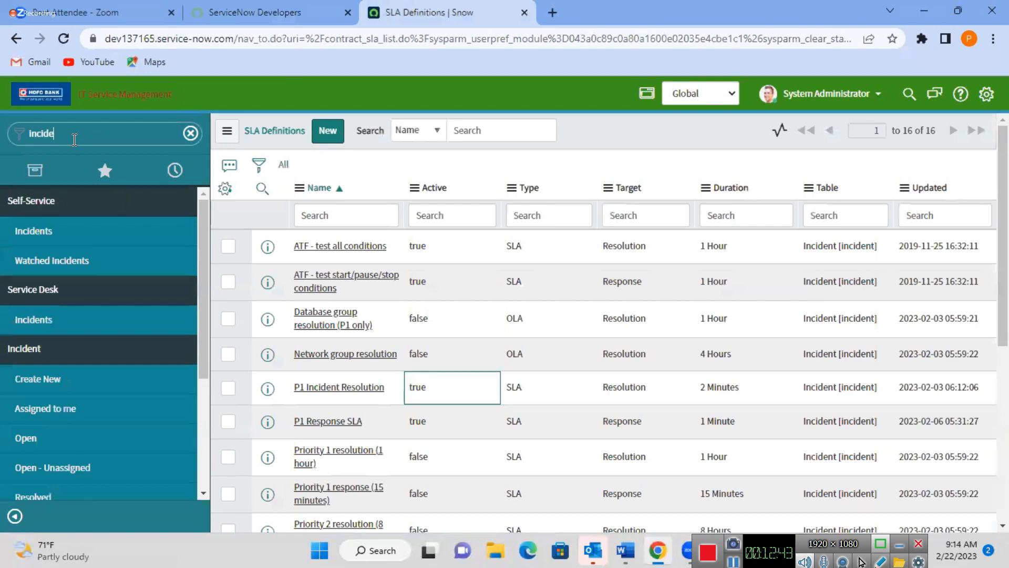
Find the incident modules in the navigator and open a new incident form in a separate browser tab.
{"action": "type", "text": "nt"}
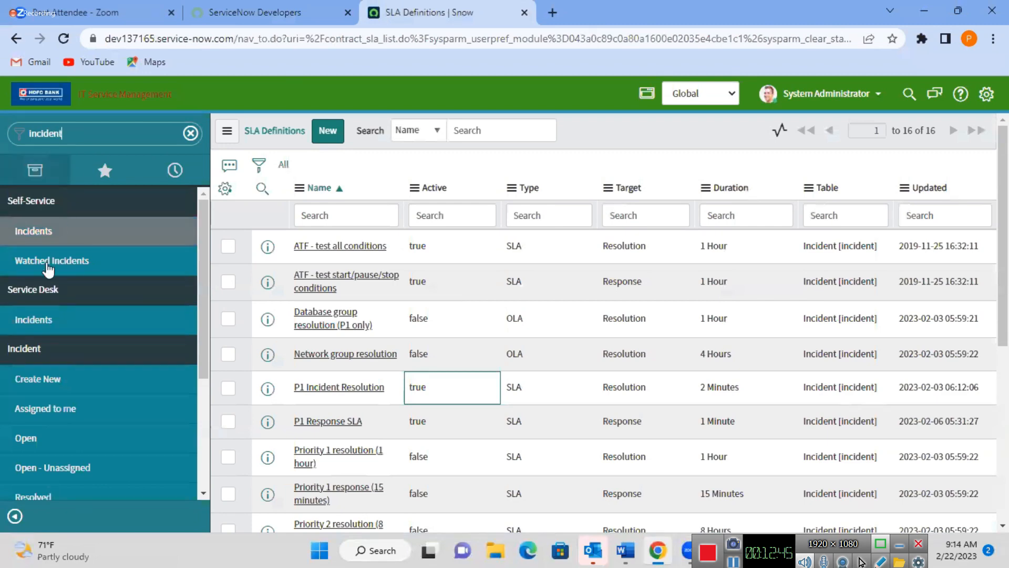
{"action": "middle_click", "coordinate": [52, 385]}
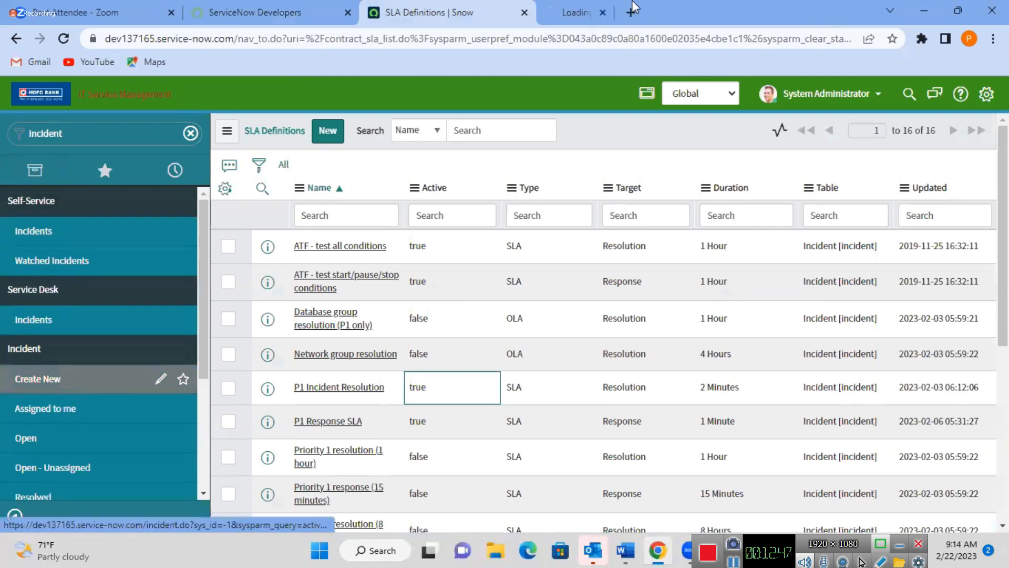
{"action": "left_click", "coordinate": [634, 7]}
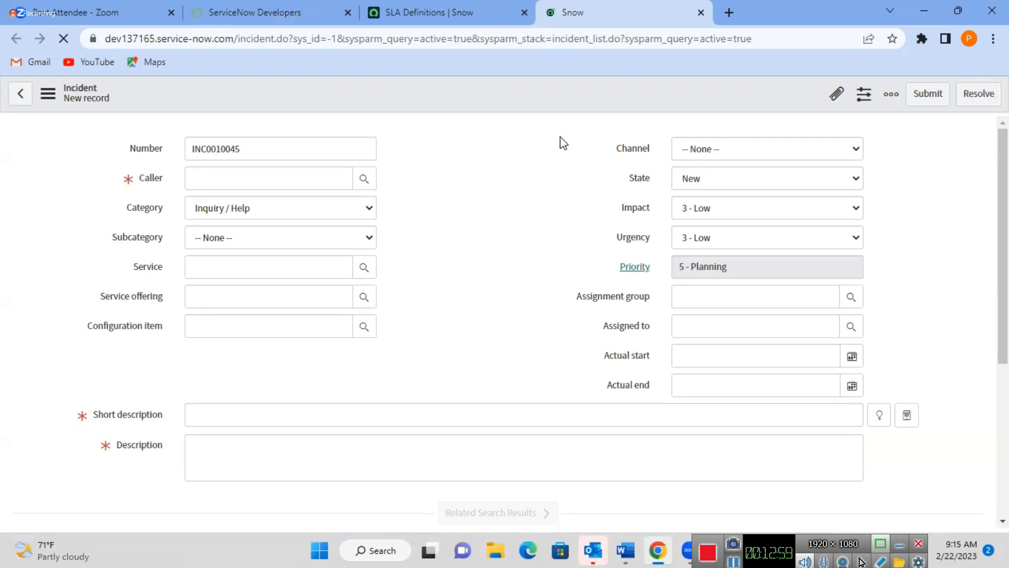
Examine the Priority field, the Assigned to suggestions and the State choices on the new incident form.
{"action": "left_click", "coordinate": [713, 270]}
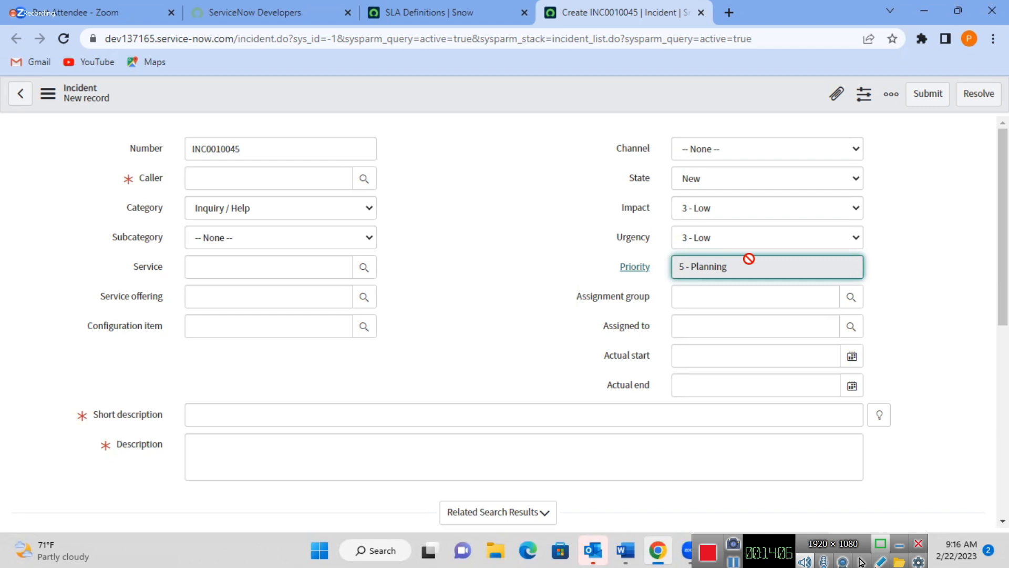
{"action": "left_click", "coordinate": [727, 328]}
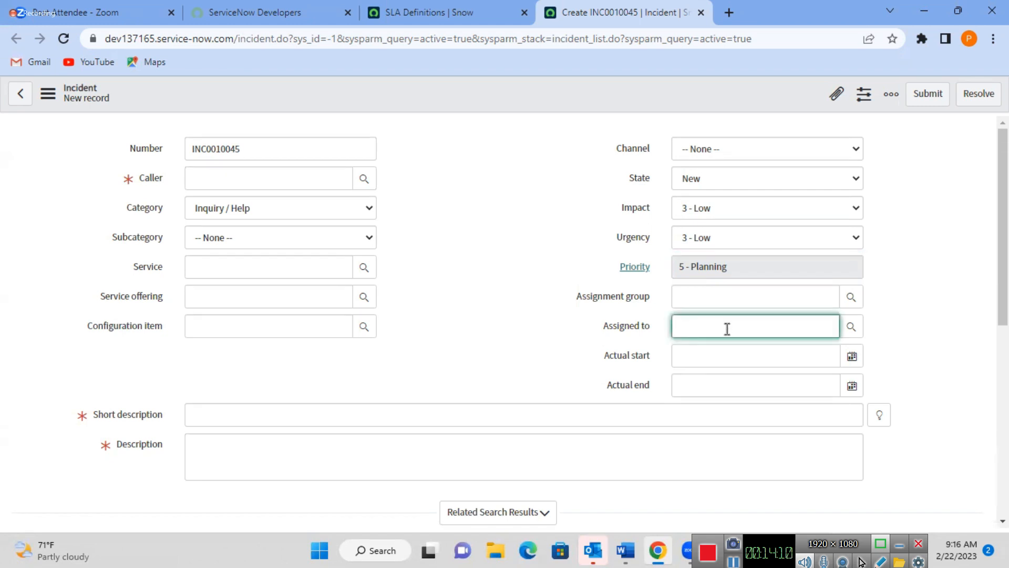
{"action": "left_click", "coordinate": [728, 329]}
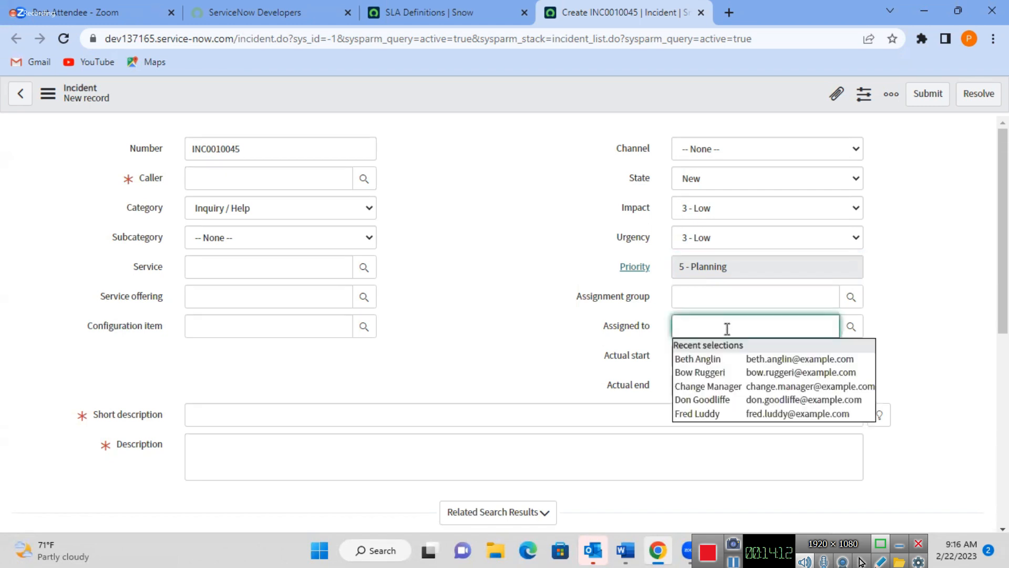
{"action": "left_click", "coordinate": [472, 241]}
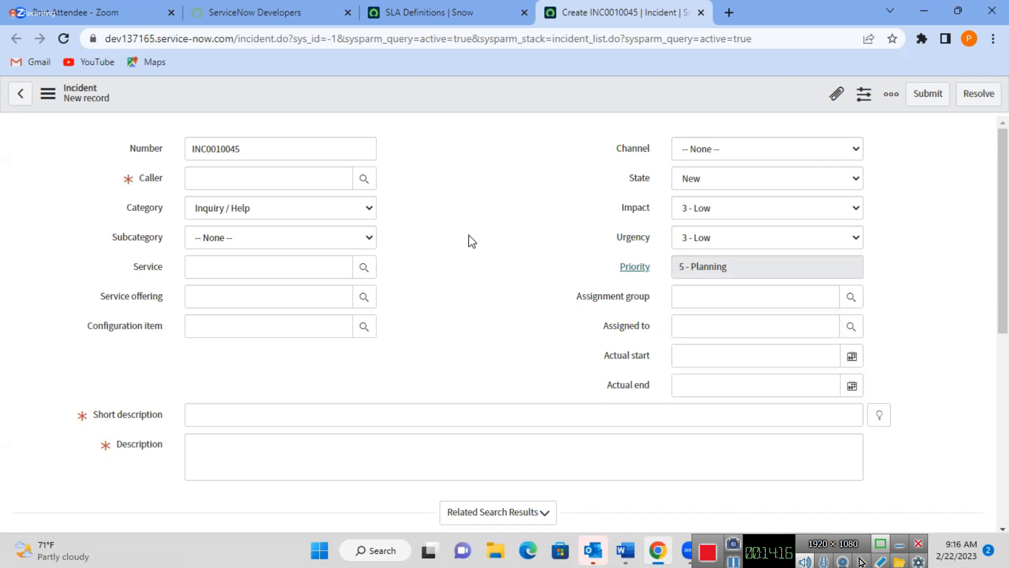
{"action": "left_click", "coordinate": [711, 188]}
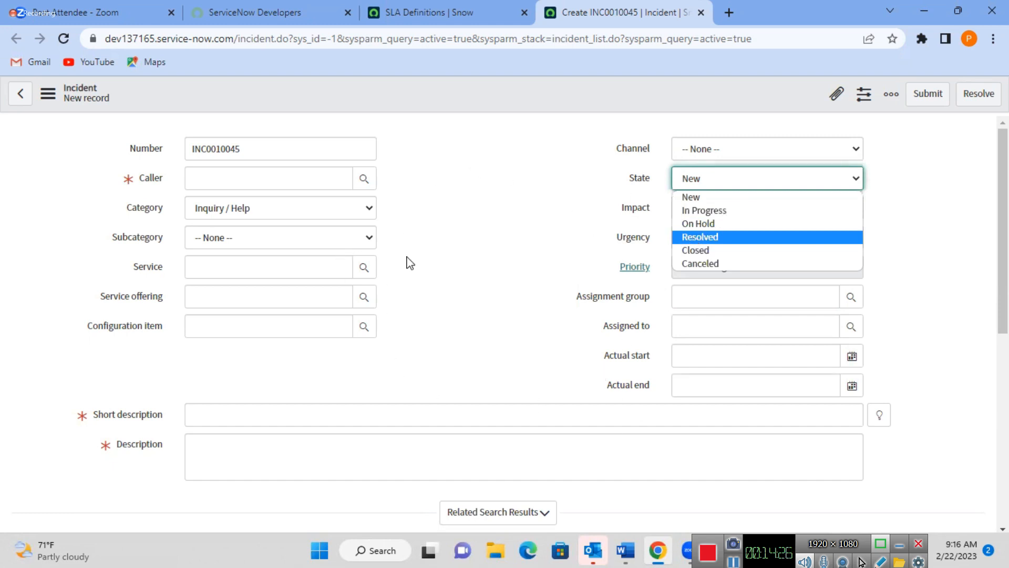
{"action": "left_click", "coordinate": [462, 254]}
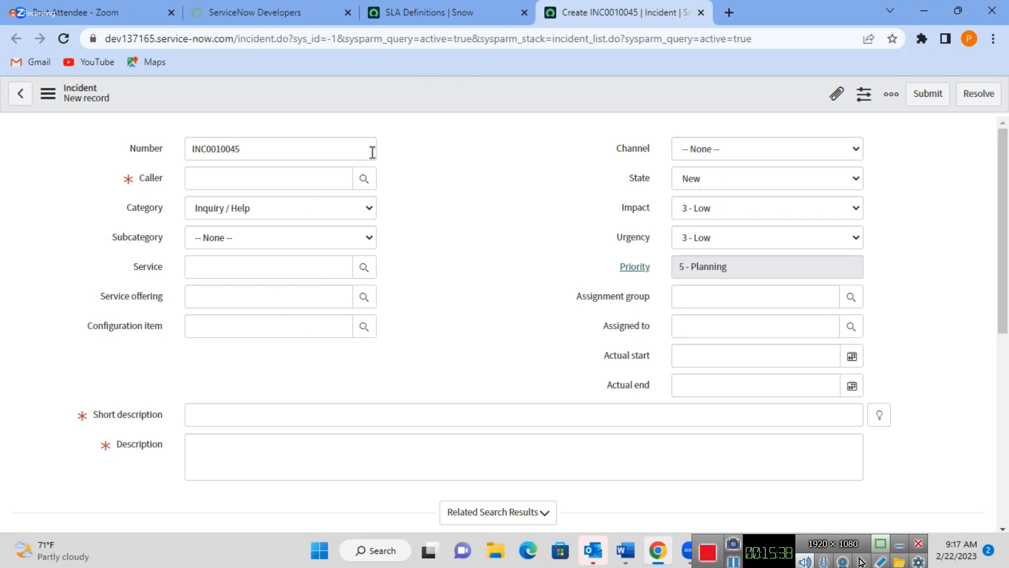
Choose the caller from the user list and classify the incident as category Hardware, subcategory Keyboard.
{"action": "left_click", "coordinate": [363, 181]}
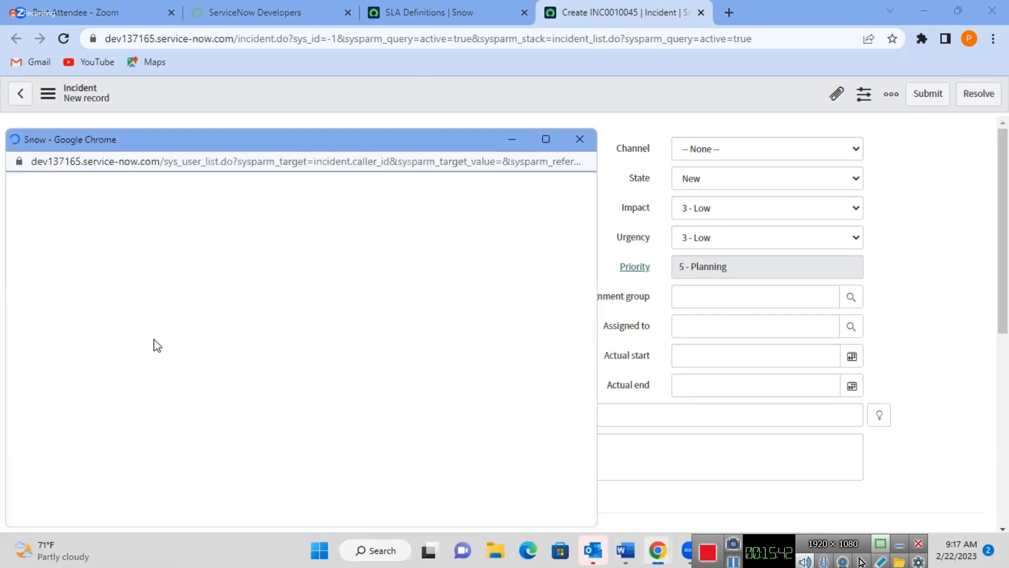
{"action": "left_click", "coordinate": [89, 358]}
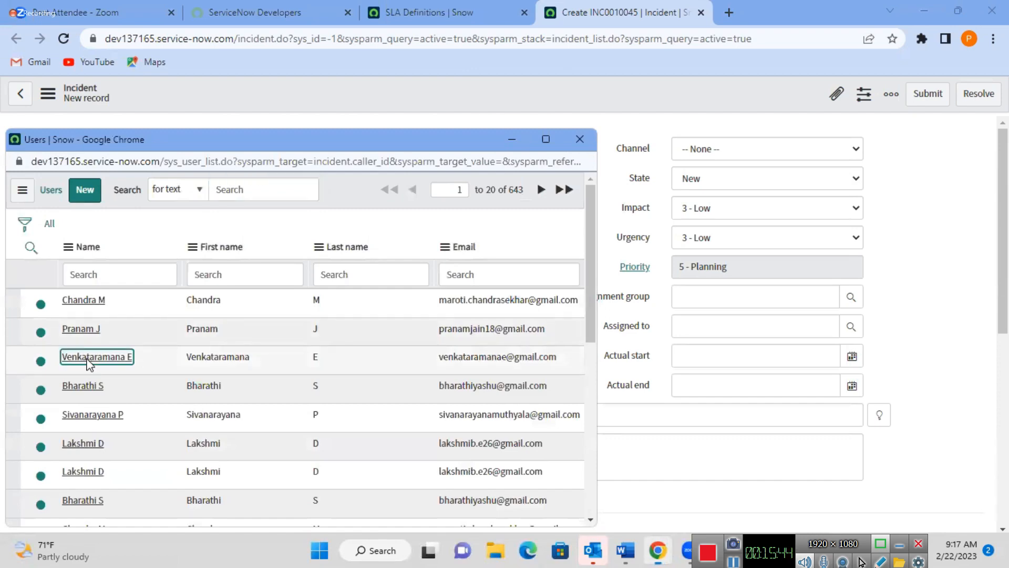
{"action": "left_click", "coordinate": [225, 212]}
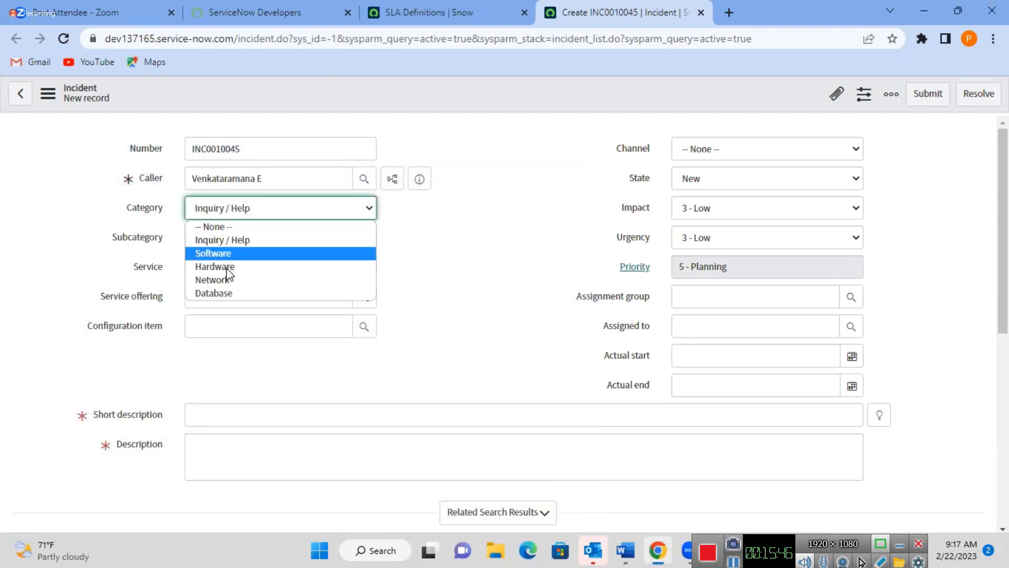
{"action": "left_click", "coordinate": [228, 267]}
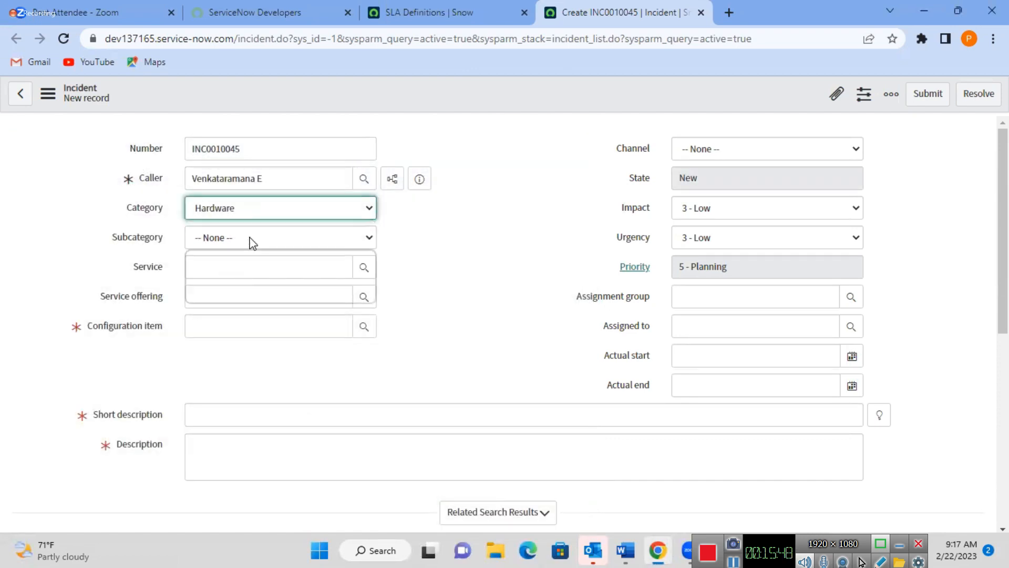
{"action": "left_click", "coordinate": [252, 243]}
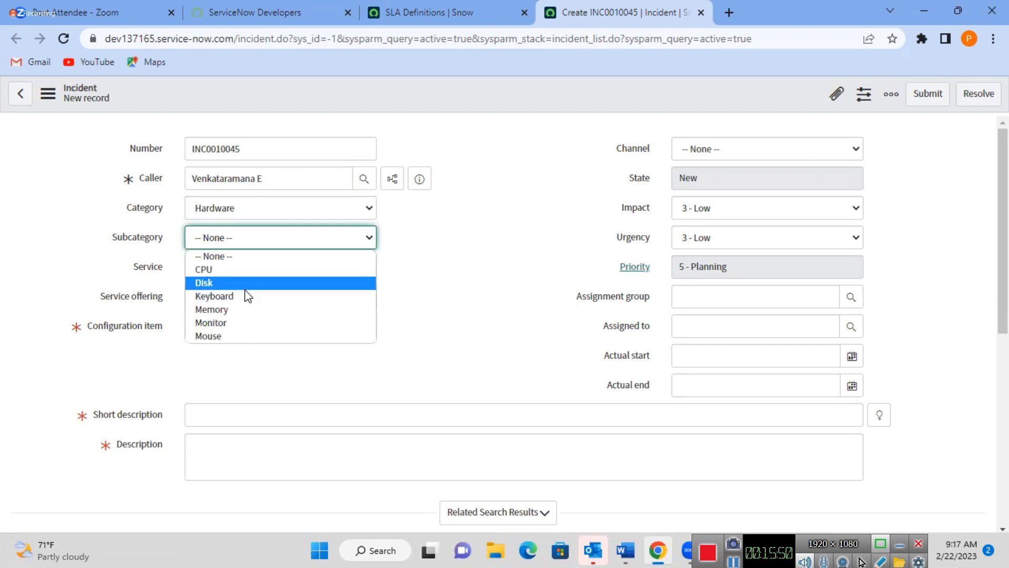
{"action": "left_click", "coordinate": [246, 296]}
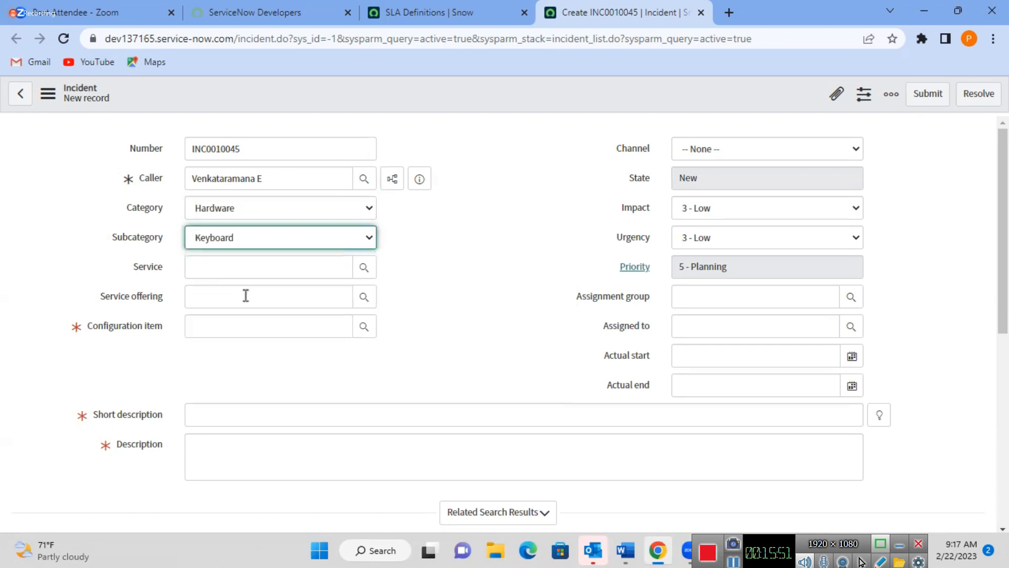
Set both the impact and the urgency of the incident to 2 - Medium.
{"action": "left_click", "coordinate": [728, 212]}
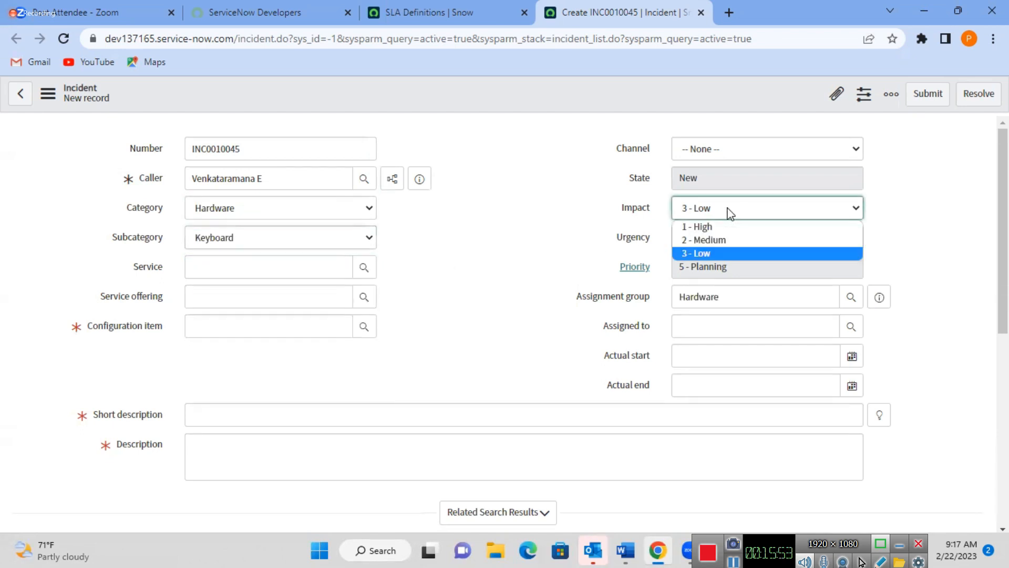
{"action": "left_click", "coordinate": [726, 240]}
{"action": "left_click", "coordinate": [723, 239]}
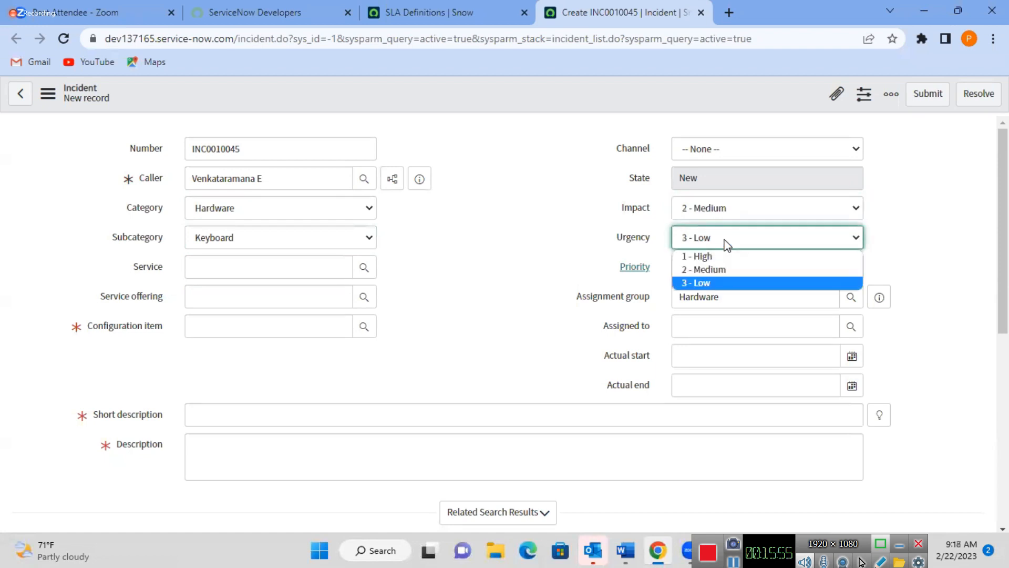
{"action": "left_click", "coordinate": [723, 272]}
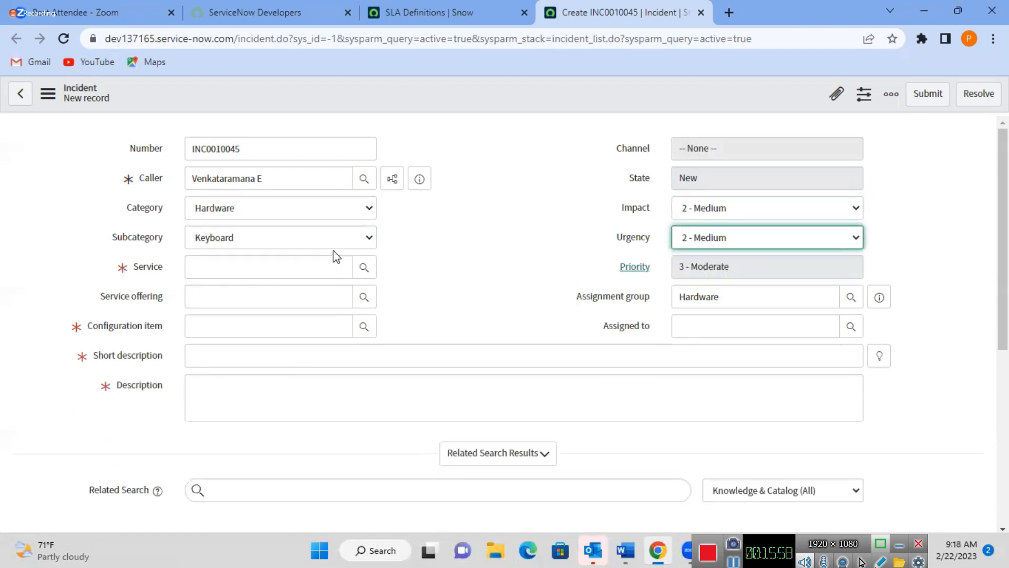
Look up and assign the service SAP Financial Accounting and the configuration item *ASSET-IBM to the incident.
{"action": "left_click", "coordinate": [361, 270]}
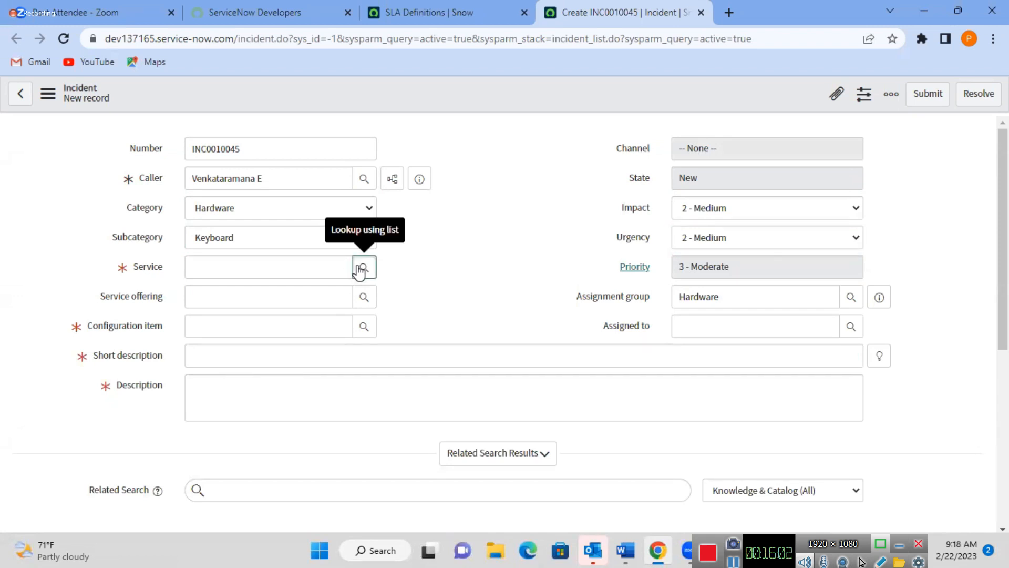
{"action": "left_click", "coordinate": [361, 269]}
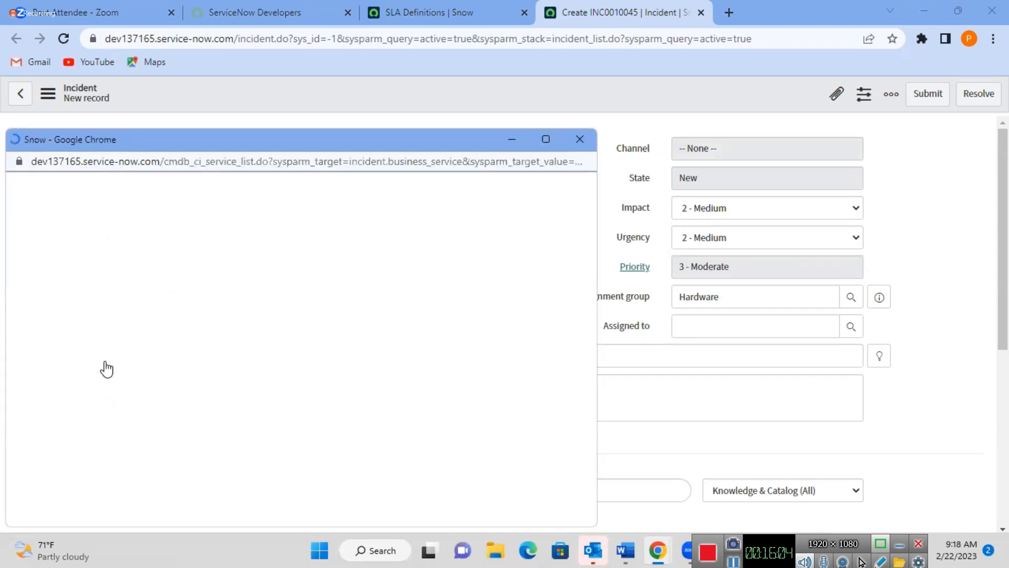
{"action": "left_click", "coordinate": [84, 367]}
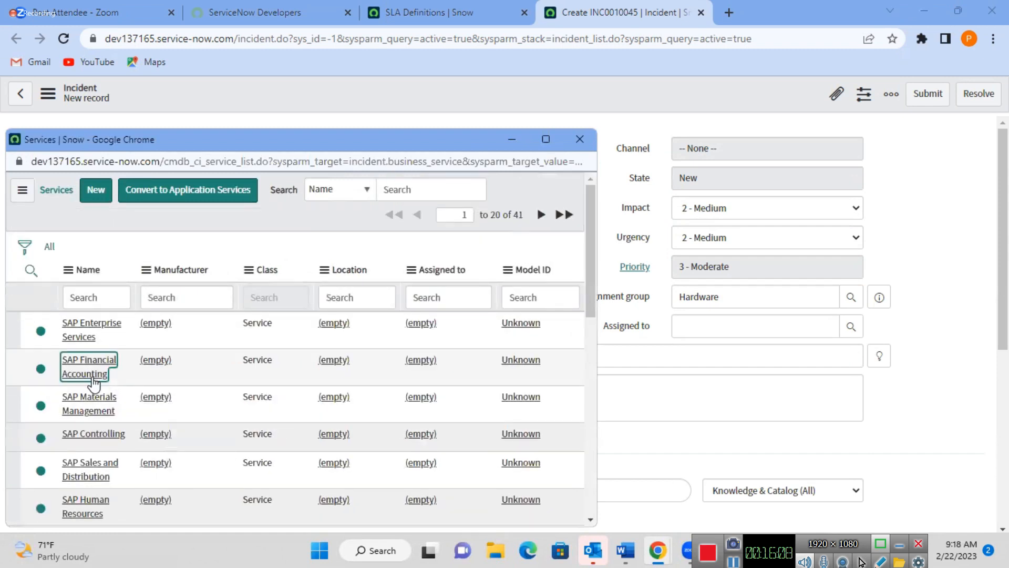
{"action": "left_click", "coordinate": [93, 379]}
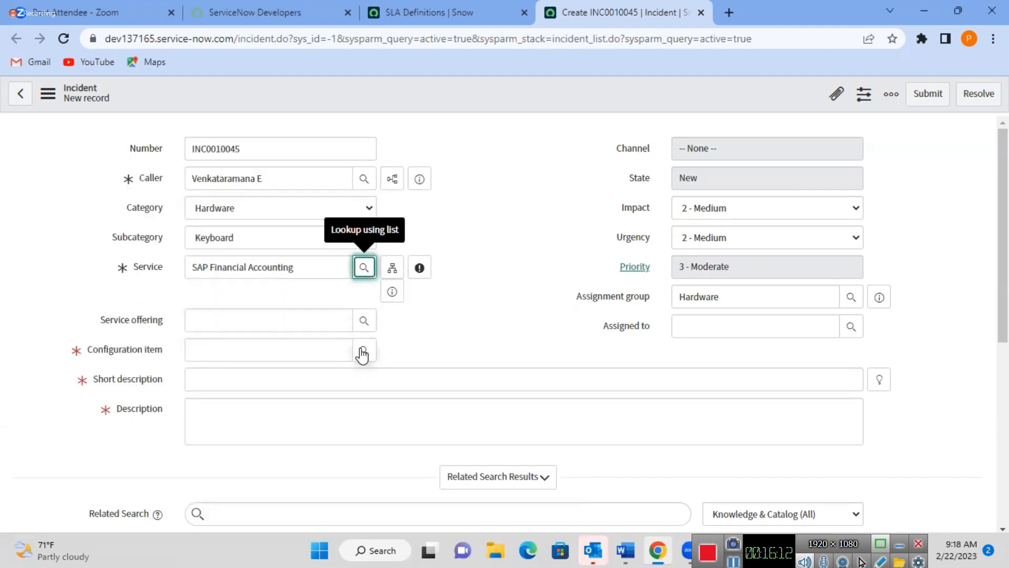
{"action": "left_click", "coordinate": [363, 351]}
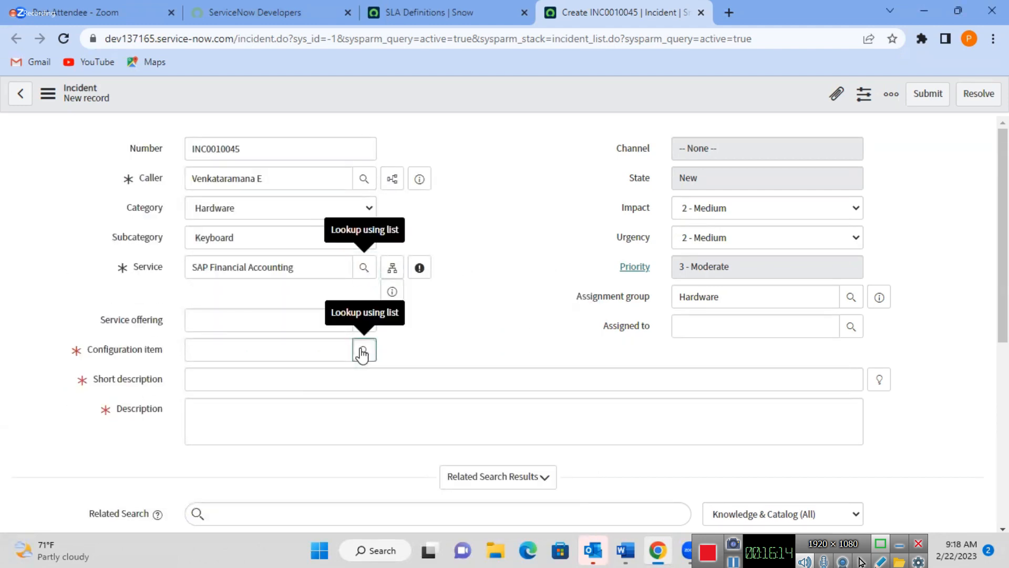
{"action": "left_click", "coordinate": [363, 351]}
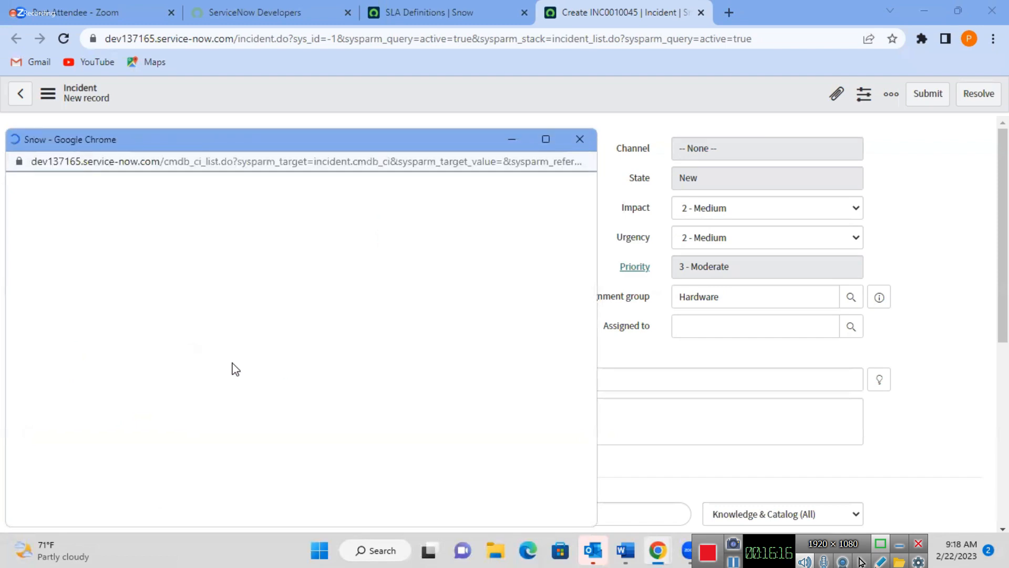
{"action": "left_click", "coordinate": [79, 360]}
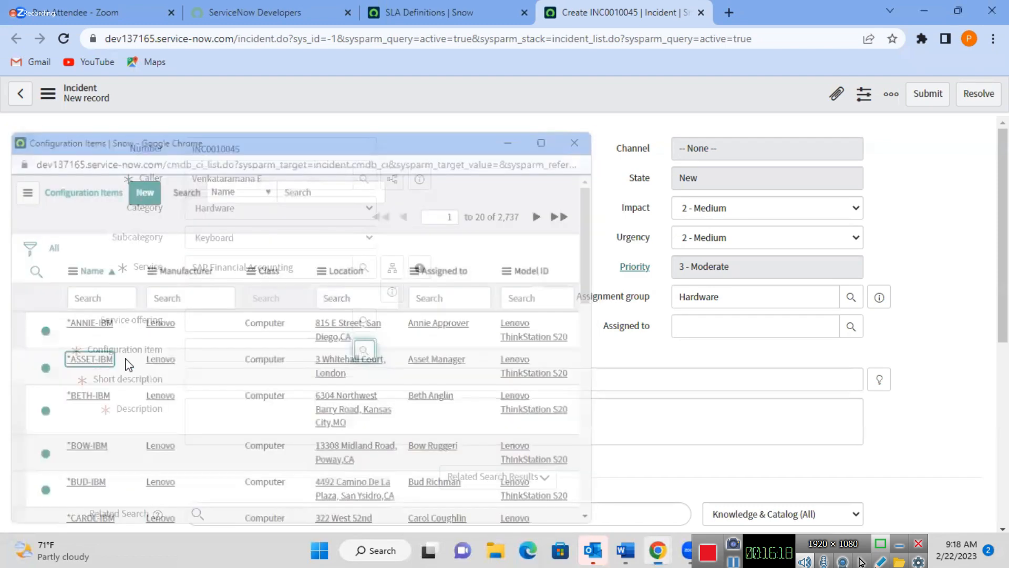
Enter the short description "test incident" and the description "P3", and save the incident without leaving its form.
{"action": "left_click", "coordinate": [244, 379]}
{"action": "type", "text": "t"}
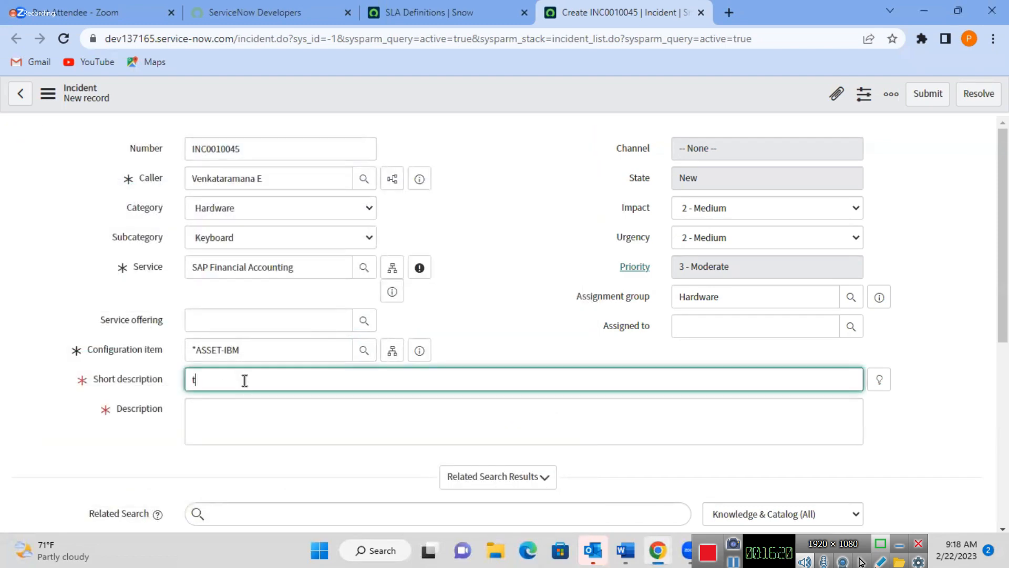
{"action": "type", "text": "est incident"}
{"action": "left_click", "coordinate": [236, 436]}
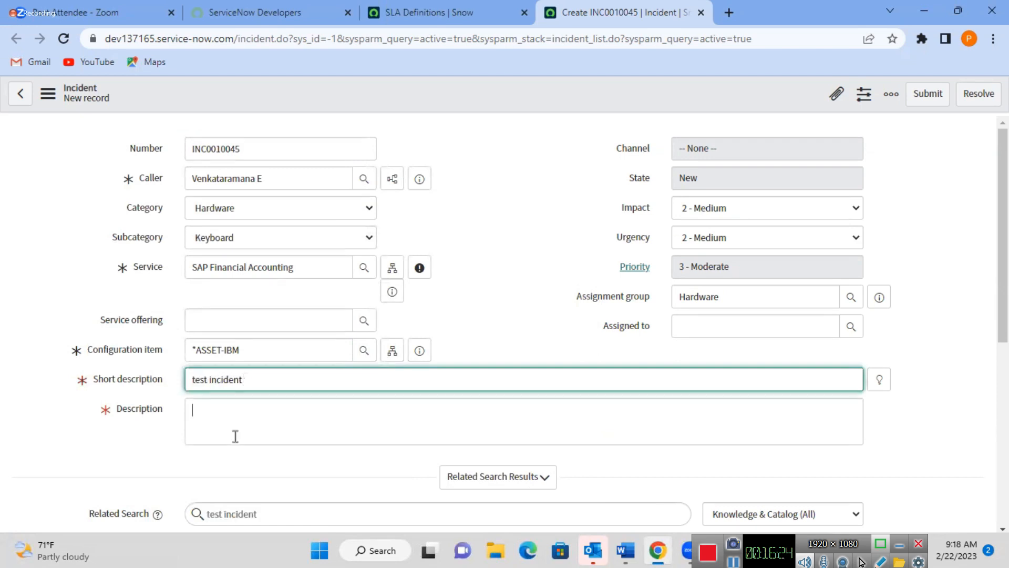
{"action": "type", "text": "P3"}
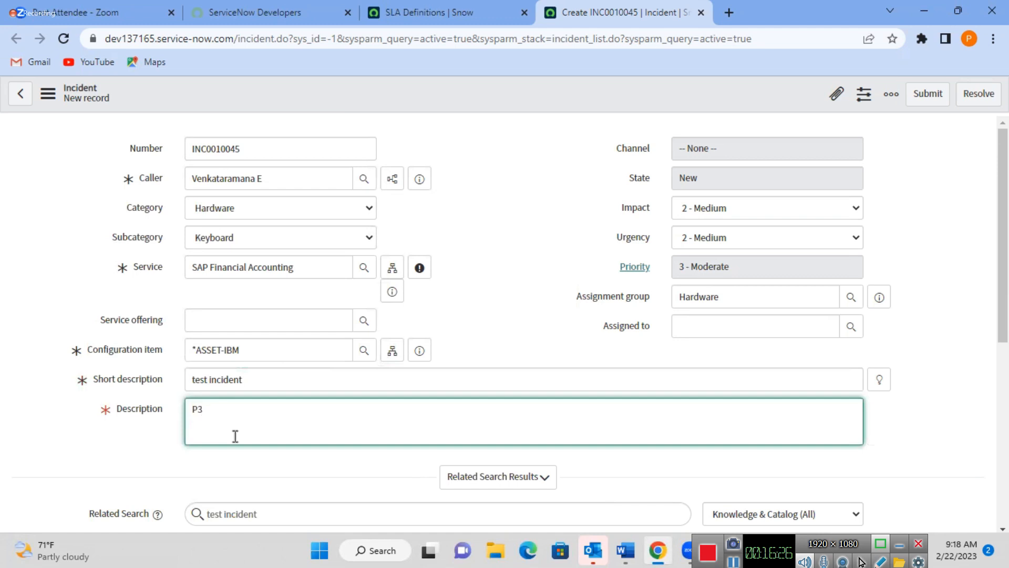
{"action": "right_click", "coordinate": [548, 97]}
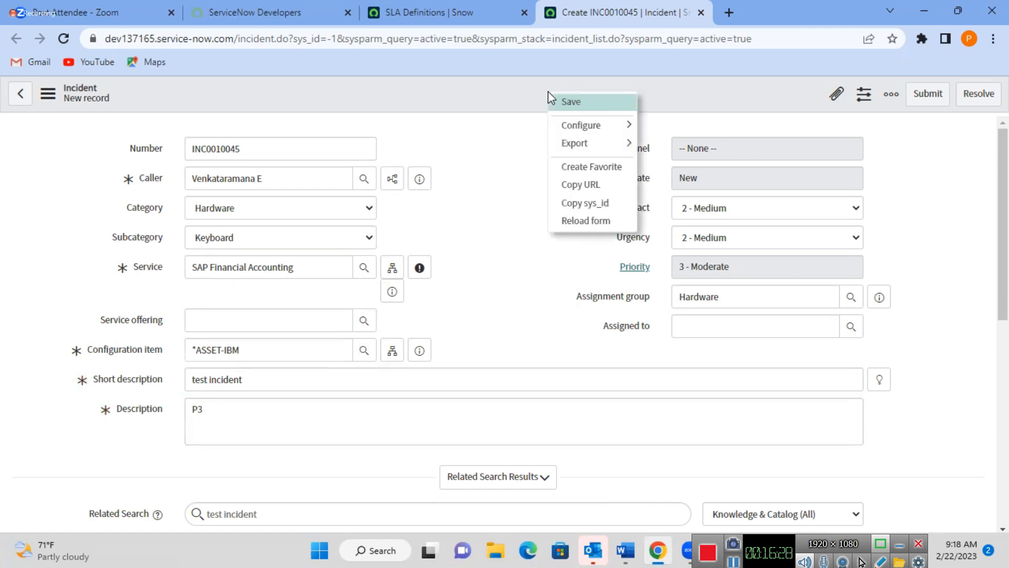
{"action": "left_click", "coordinate": [568, 103]}
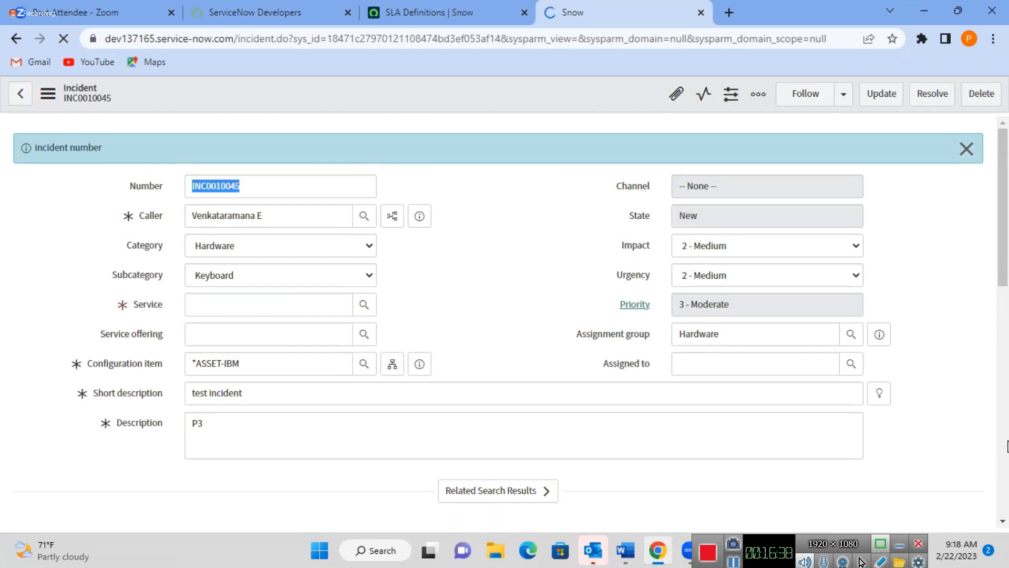
Check the Task SLAs related list of the saved incident across its columns, and return to the start of the form.
{"action": "scroll", "coordinate": [1007, 445], "scroll_direction": "down", "scroll_amount": 10}
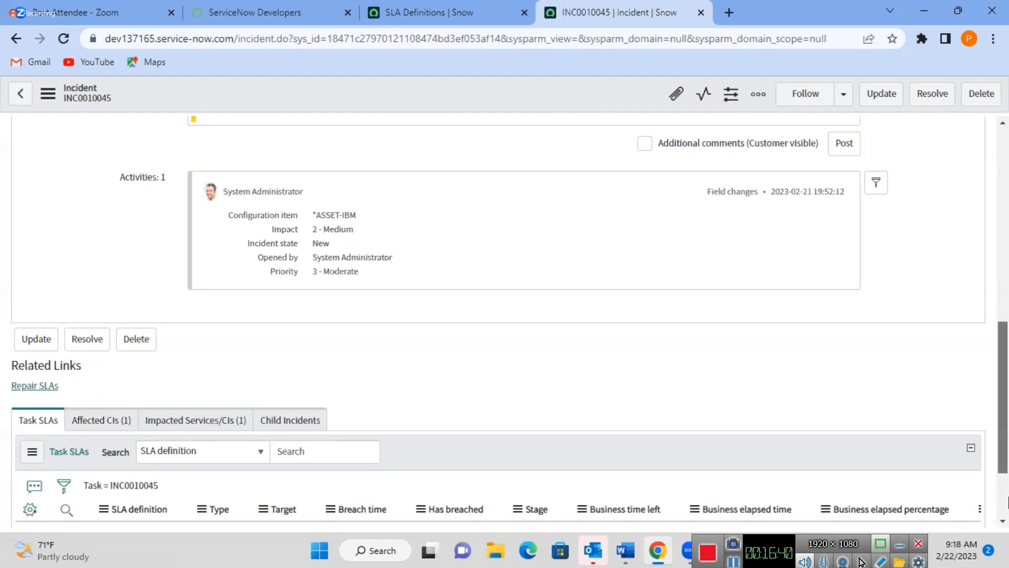
{"action": "scroll", "coordinate": [617, 435], "scroll_direction": "down", "scroll_amount": 2}
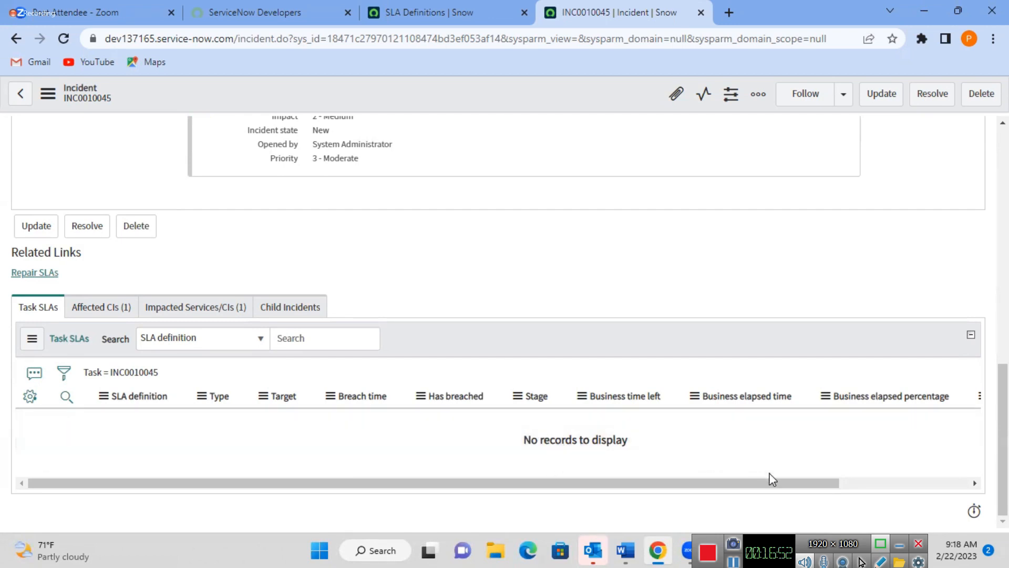
{"action": "left_click_drag", "start_coordinate": [771, 482], "coordinate": [837, 483]}
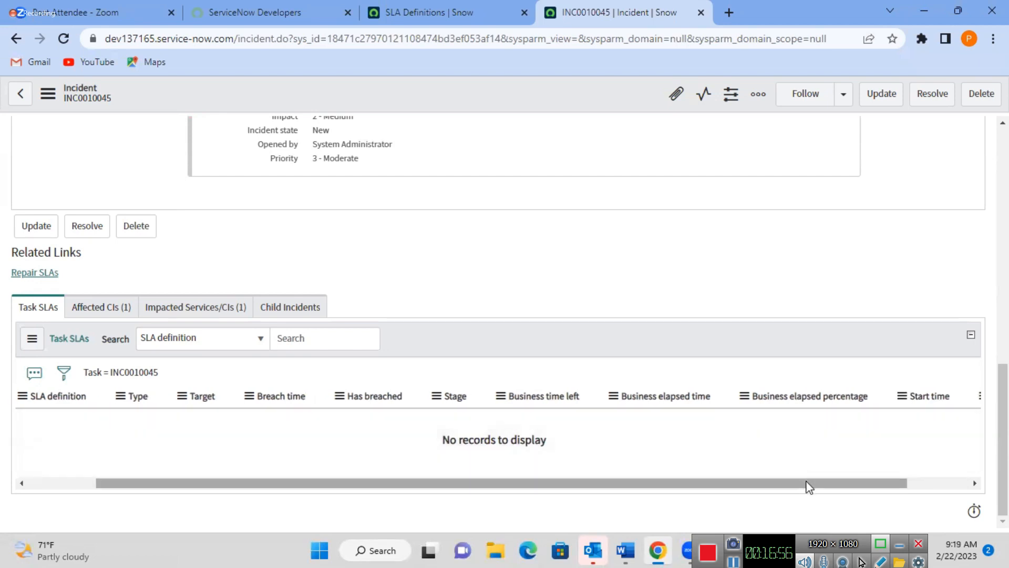
{"action": "left_click_drag", "start_coordinate": [809, 487], "coordinate": [604, 494]}
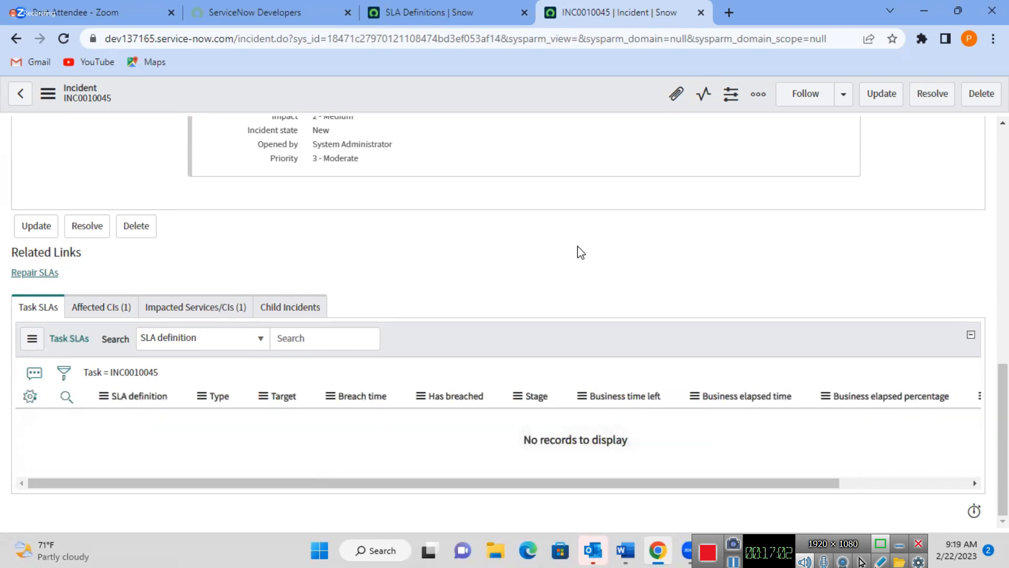
{"action": "left_click_drag", "start_coordinate": [1004, 395], "coordinate": [998, 137]}
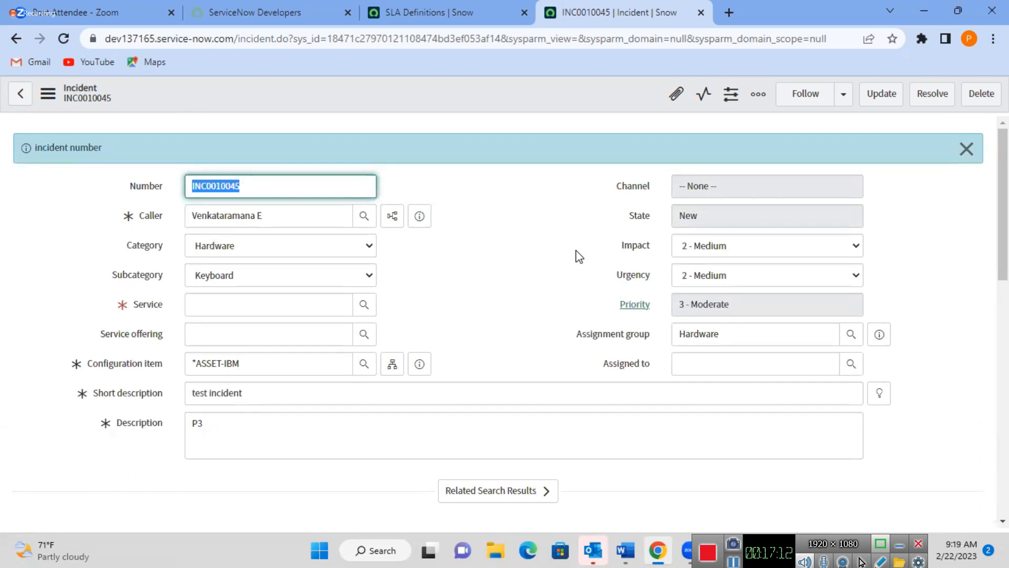
{"action": "left_click", "coordinate": [440, 7]}
{"action": "left_click", "coordinate": [628, 11]}
{"action": "left_click", "coordinate": [519, 92]}
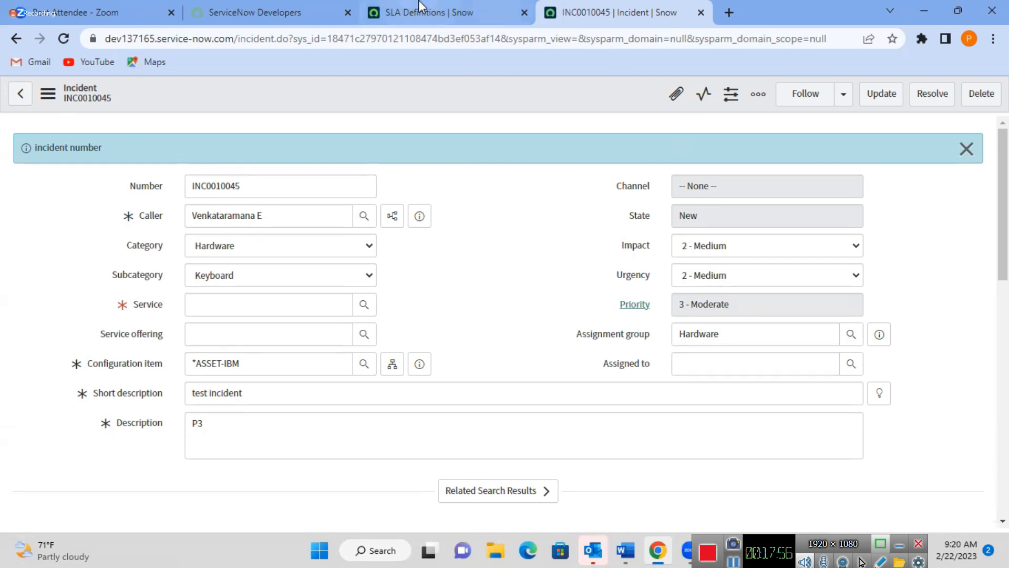
Return to the SLA Definitions browser tab, filter the navigator by "sla def" and reload the SLA Definitions list.
{"action": "left_click", "coordinate": [419, 6]}
{"action": "left_click", "coordinate": [109, 135]}
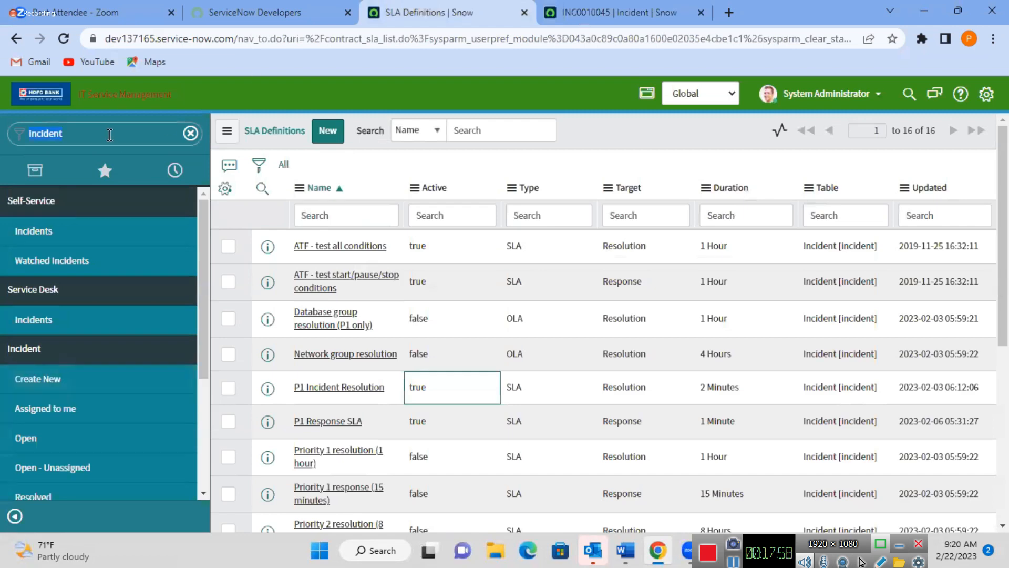
{"action": "type", "text": "sl"}
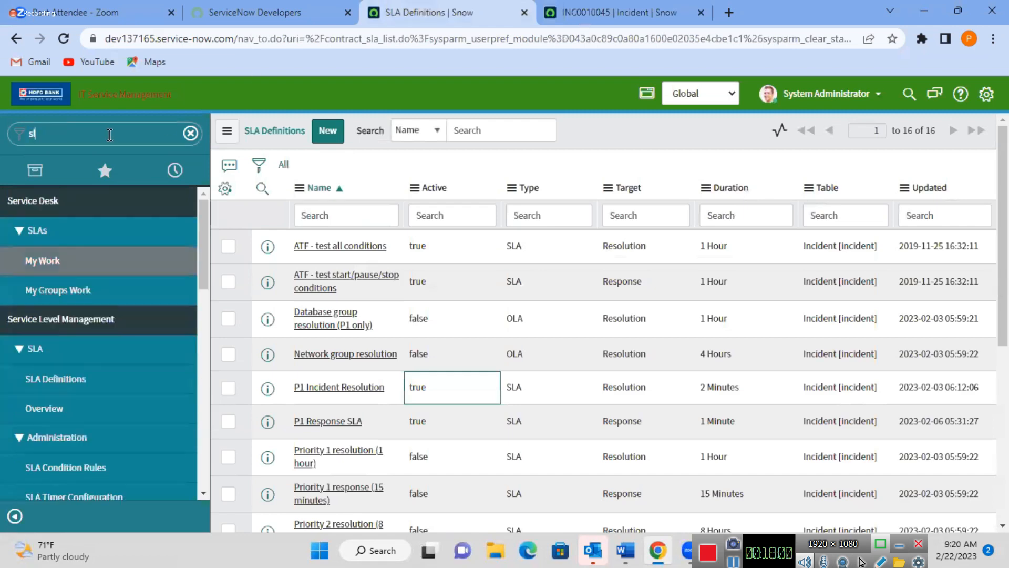
{"action": "type", "text": "a def"}
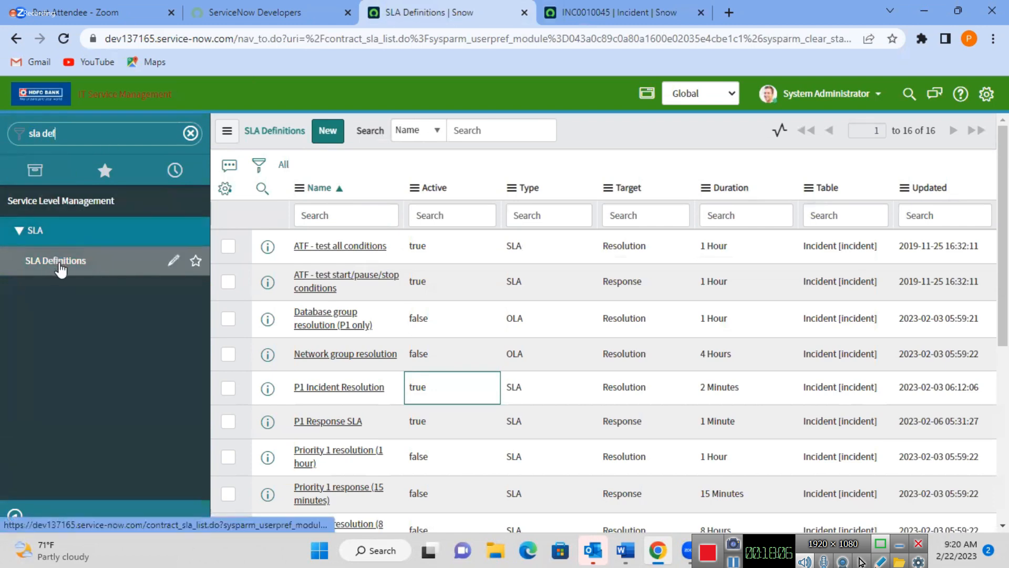
{"action": "left_click", "coordinate": [61, 267]}
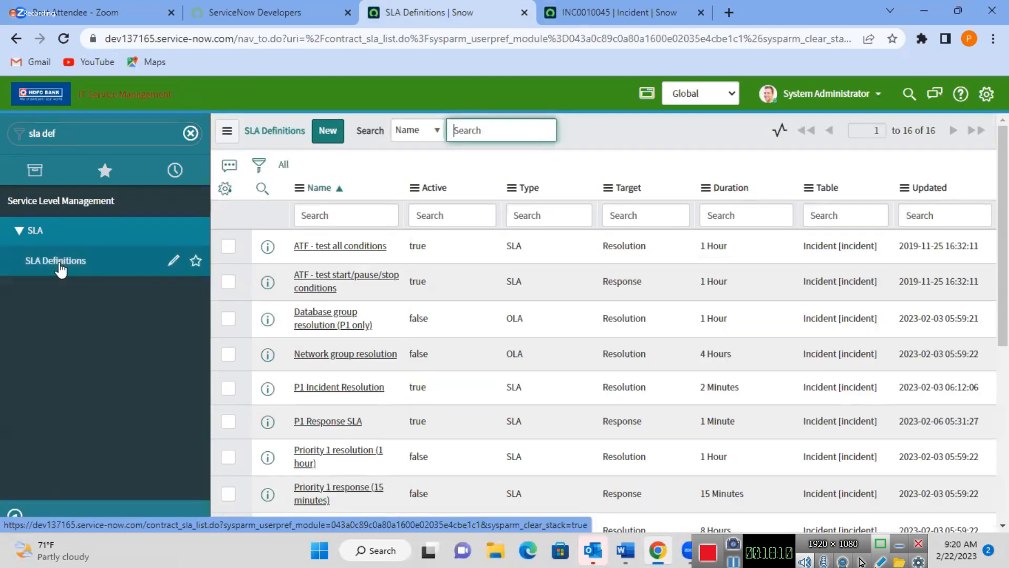
{"action": "left_click", "coordinate": [581, 542]}
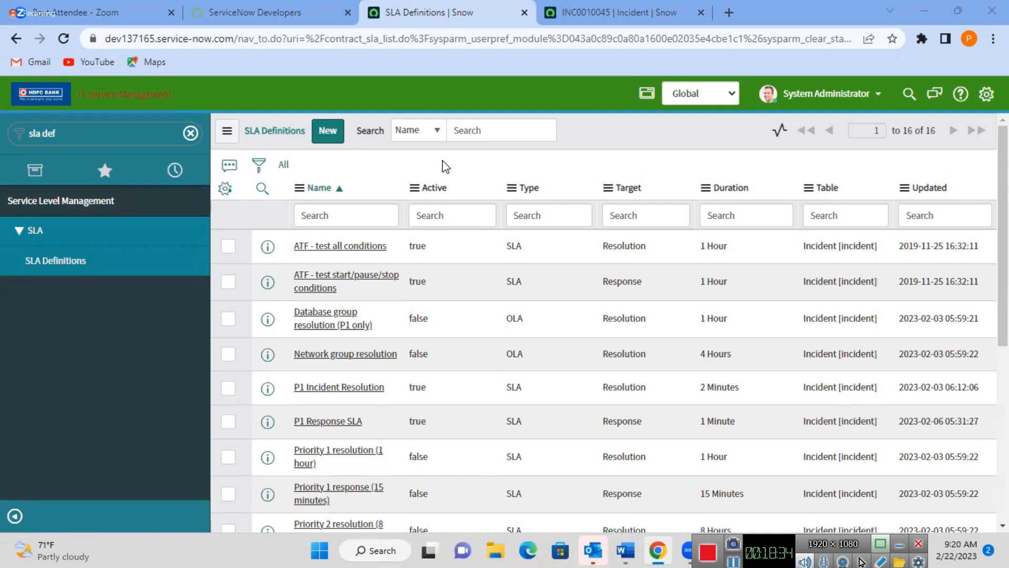
{"action": "left_click", "coordinate": [587, 8]}
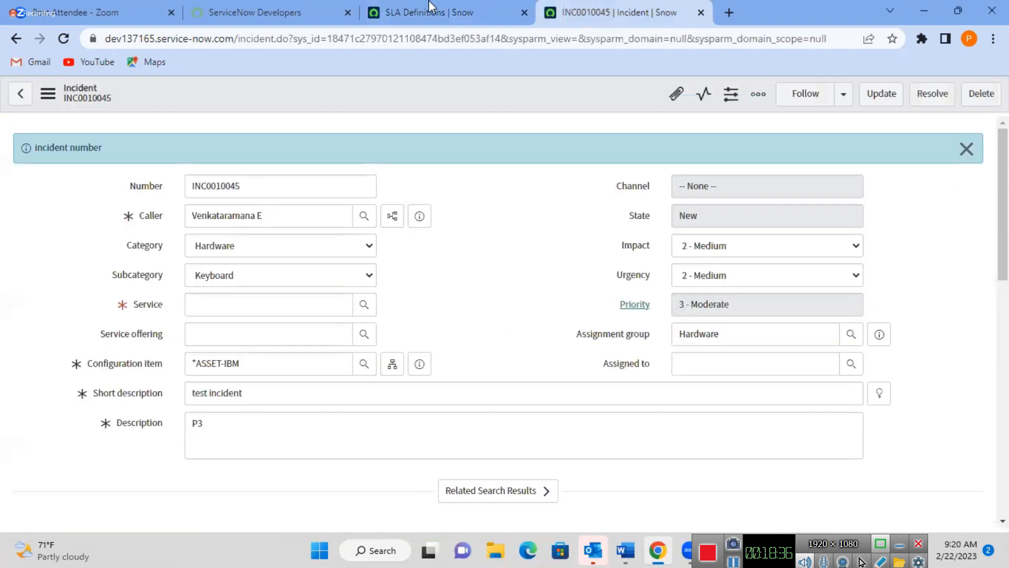
{"action": "left_click", "coordinate": [430, 5]}
{"action": "left_click", "coordinate": [258, 166]}
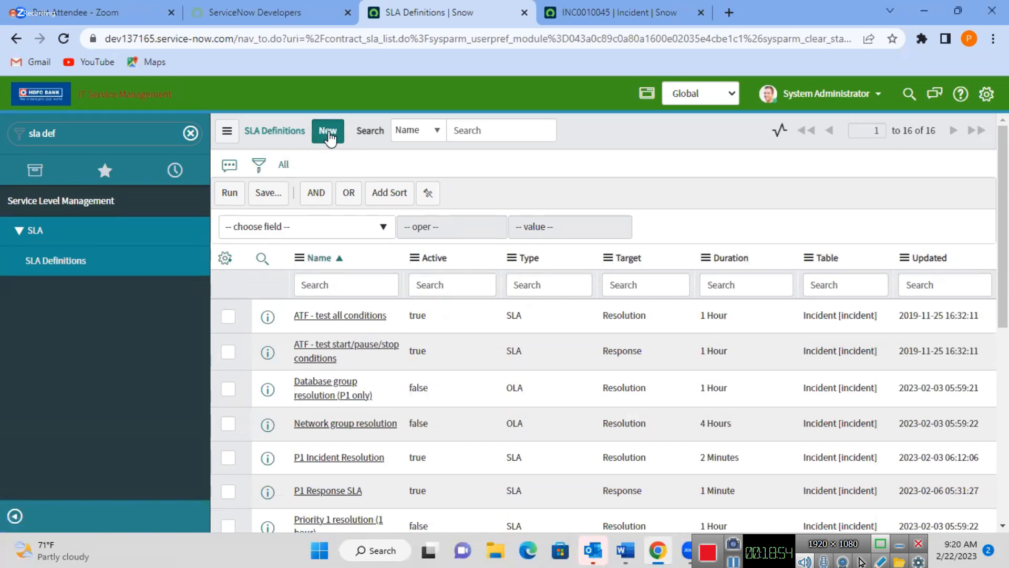
Start a new SLA definition named "P2 INC Resolution" and set its target to Resolution.
{"action": "left_click", "coordinate": [328, 134]}
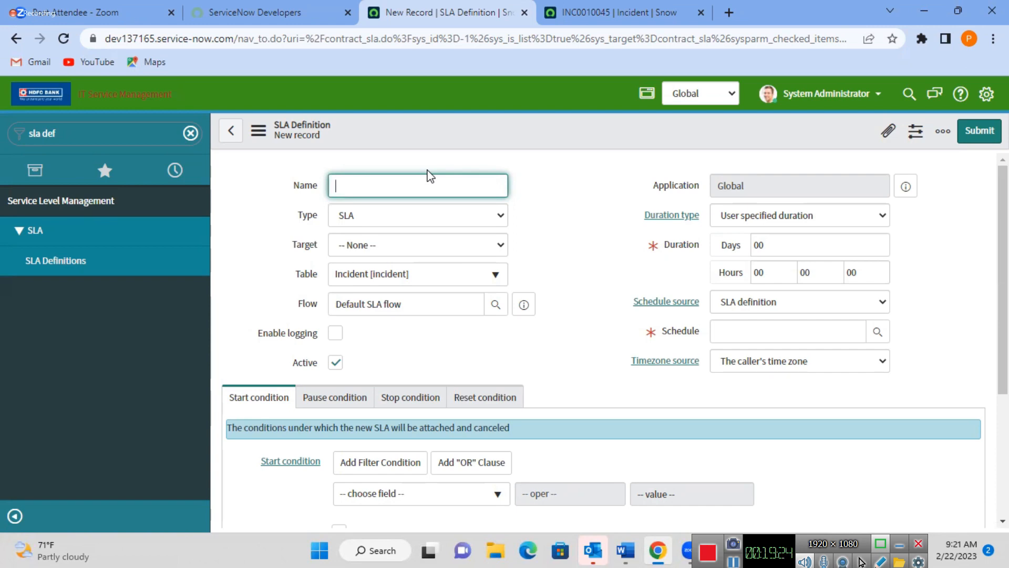
{"action": "type", "text": "P2 INC Resolution"}
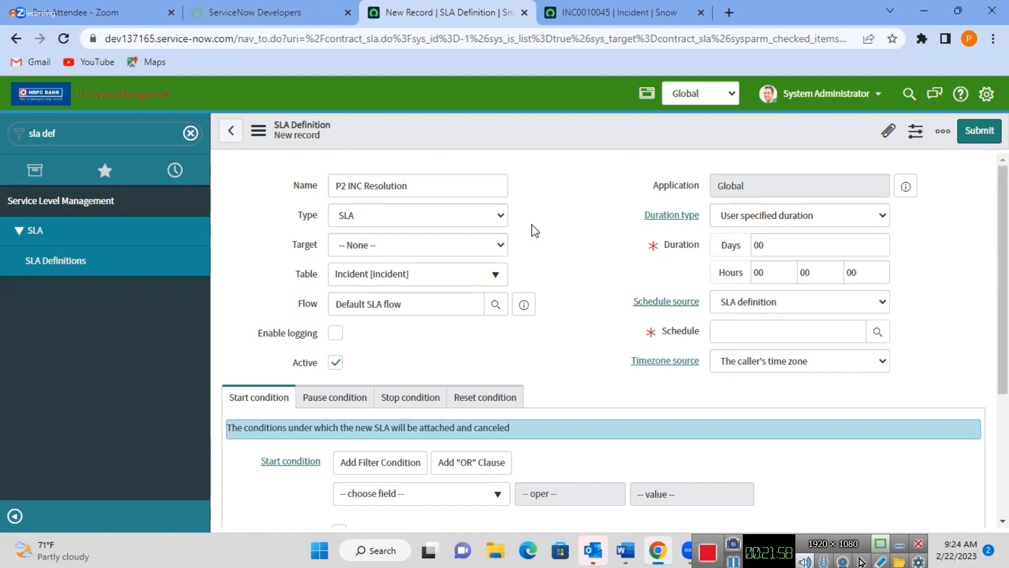
{"action": "left_click", "coordinate": [479, 186]}
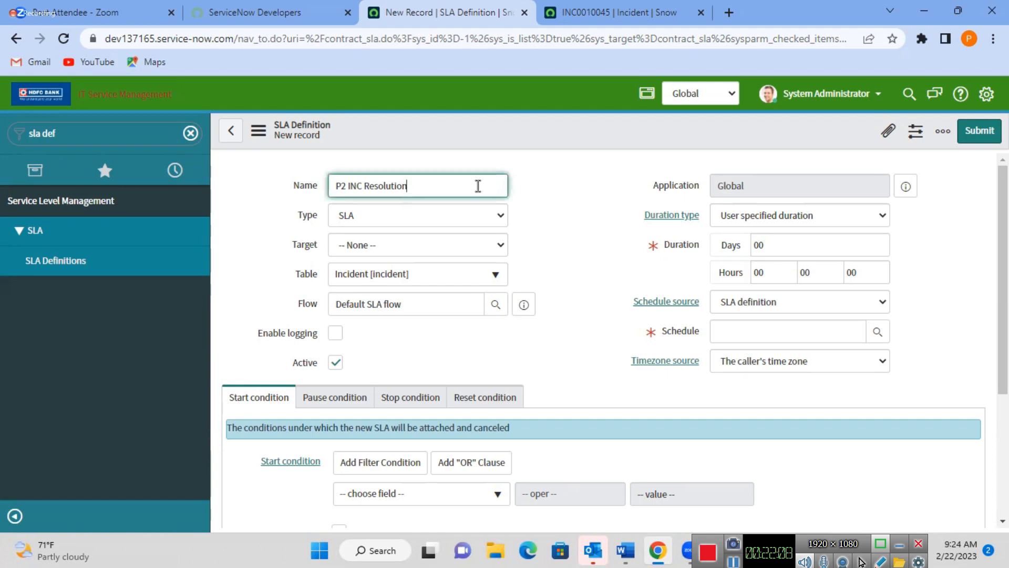
{"action": "left_click", "coordinate": [554, 237]}
{"action": "left_click", "coordinate": [454, 246]}
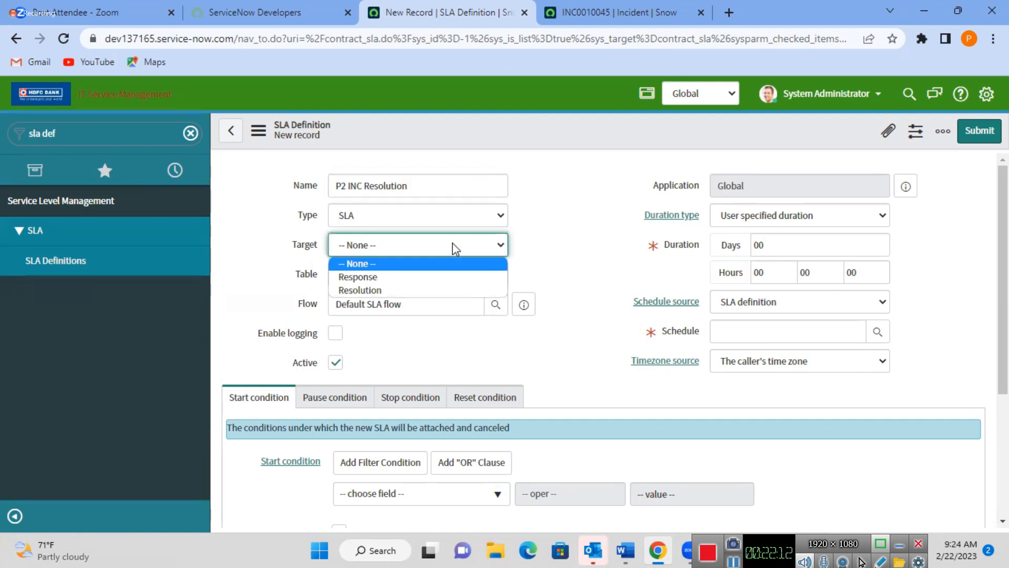
{"action": "left_click", "coordinate": [405, 291]}
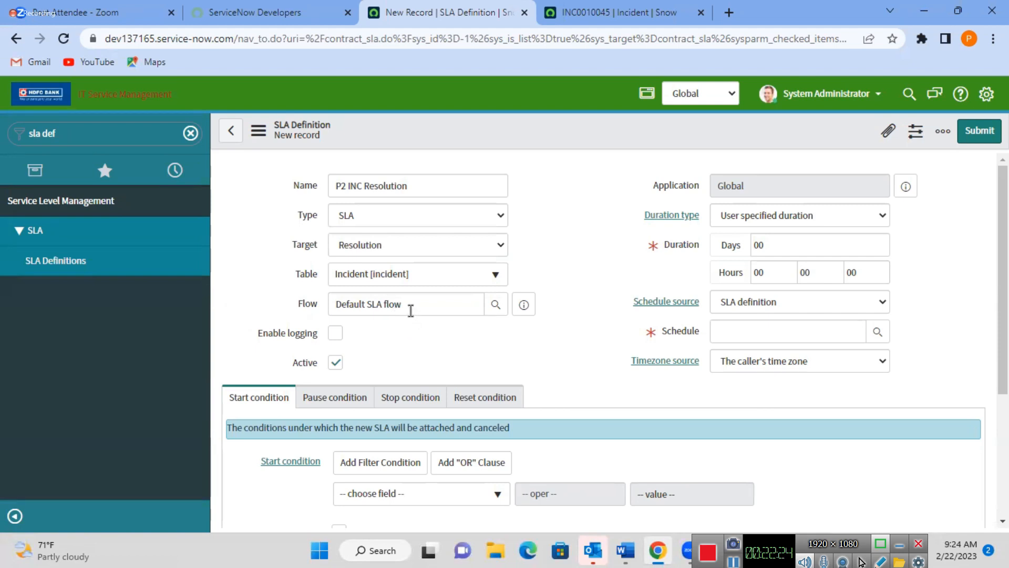
Keep the duration type as User specified duration and set the SLA's duration to 2 minutes.
{"action": "left_click", "coordinate": [760, 223]}
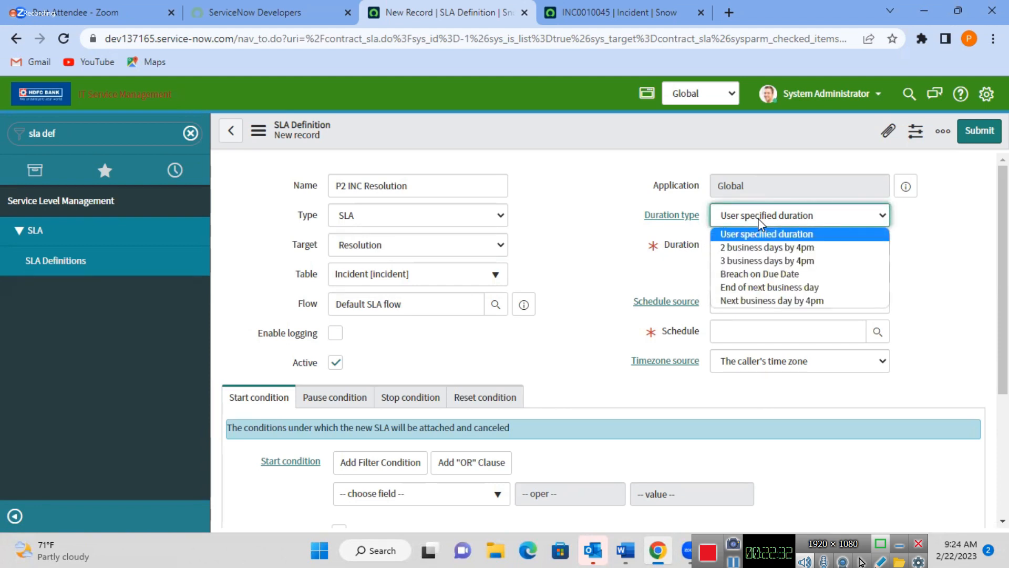
{"action": "left_click", "coordinate": [759, 234]}
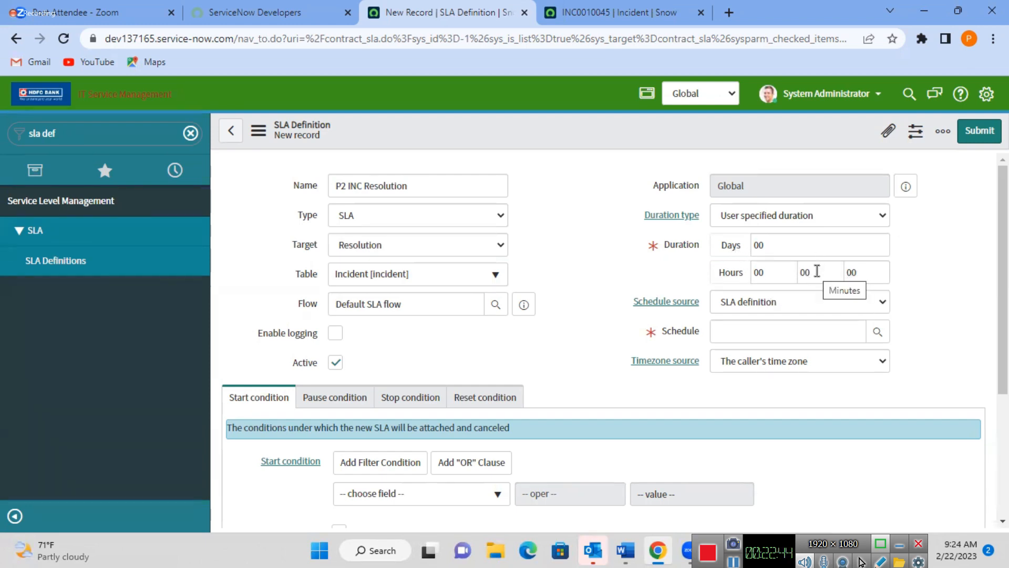
{"action": "left_click", "coordinate": [817, 271]}
{"action": "key", "text": "BackSpace"}
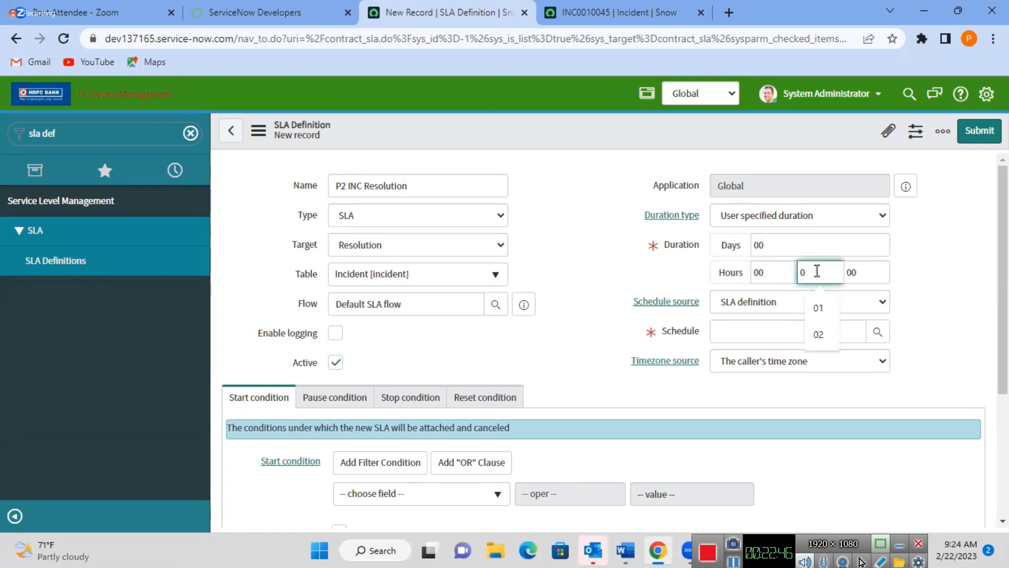
{"action": "type", "text": "2"}
{"action": "left_click", "coordinate": [604, 262]}
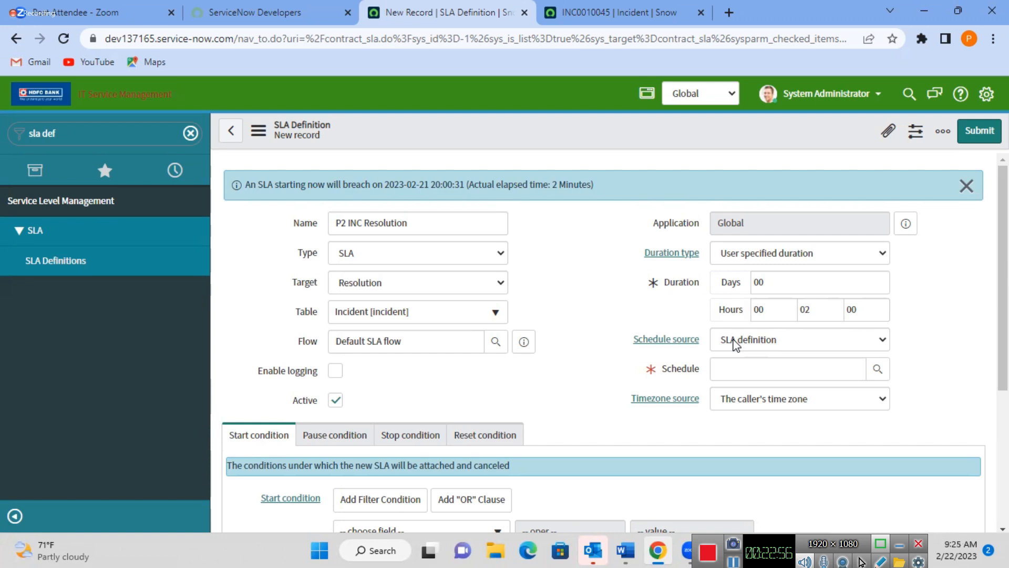
Set the schedule source of the SLA definition to No schedule.
{"action": "left_click", "coordinate": [735, 342]}
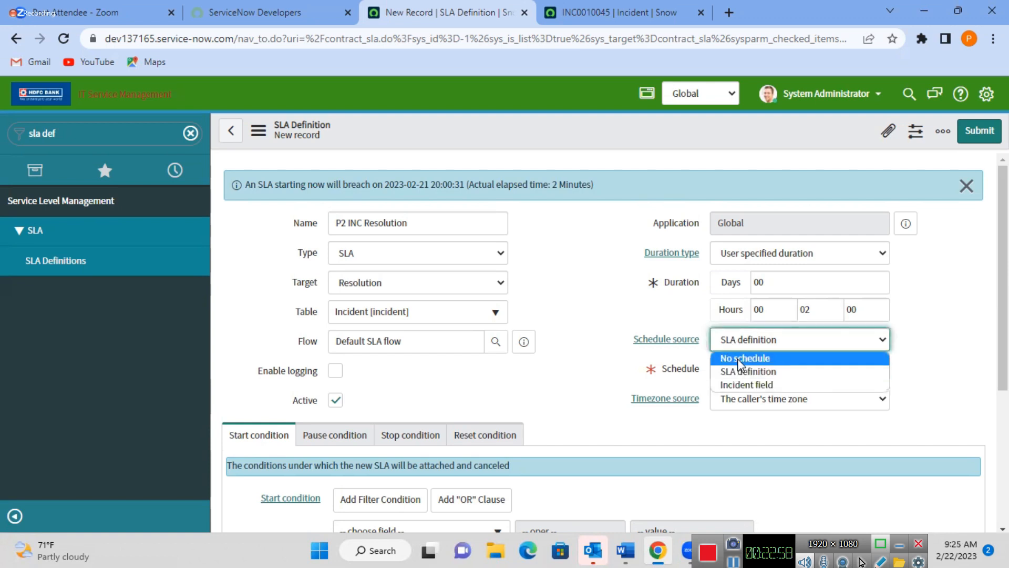
{"action": "left_click", "coordinate": [740, 363]}
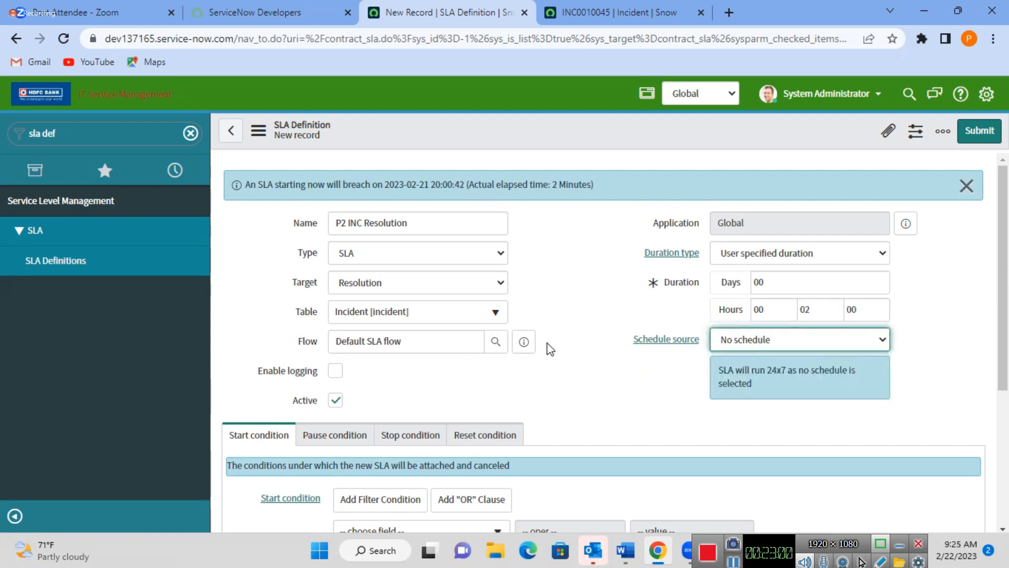
{"action": "left_click", "coordinate": [545, 367]}
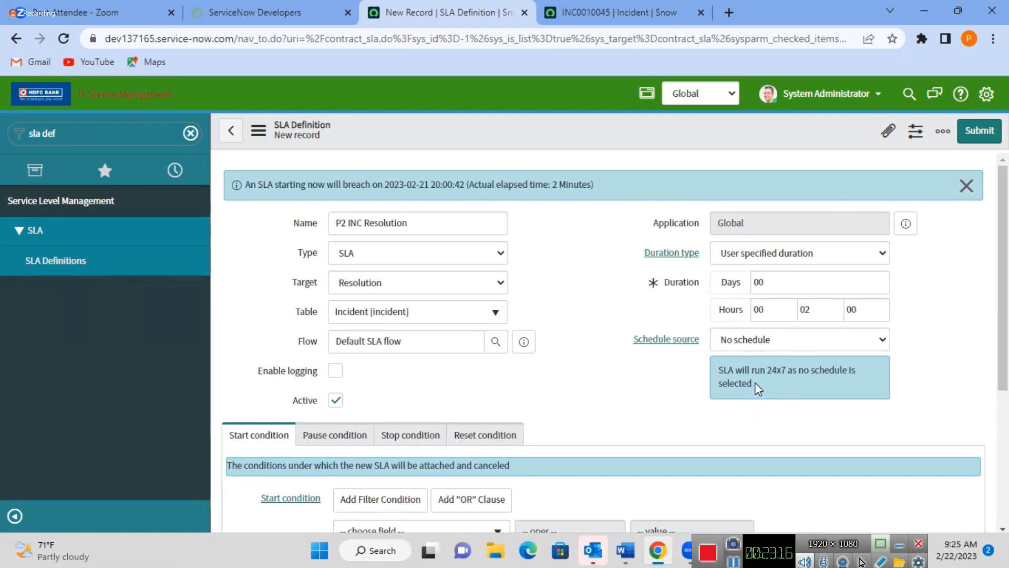
{"action": "left_click_drag", "start_coordinate": [751, 386], "coordinate": [717, 377]}
{"action": "left_click", "coordinate": [715, 376]}
Set the schedule source to SLA definition and choose 8-5 weekdays as the schedule.
{"action": "left_click", "coordinate": [751, 340]}
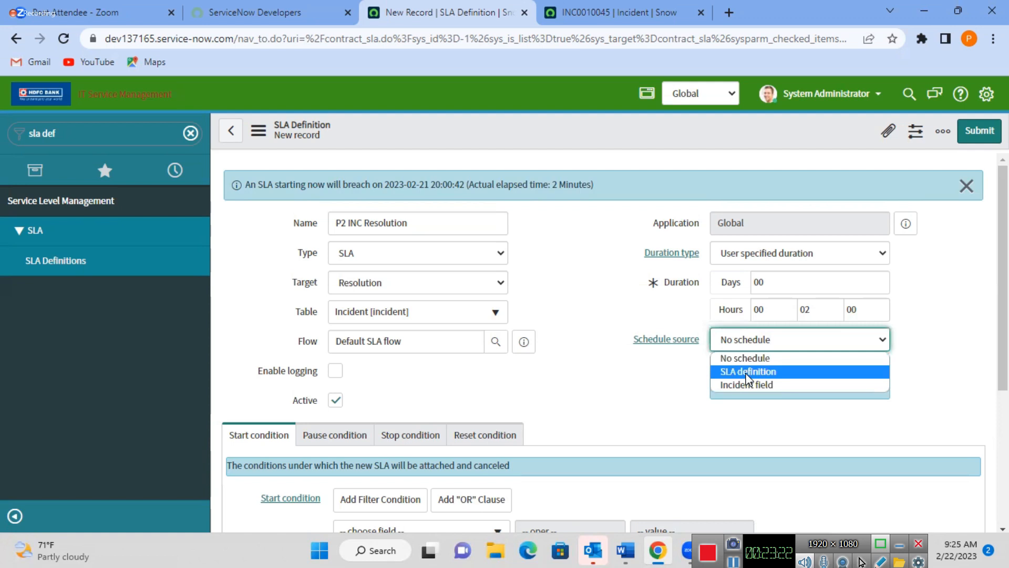
{"action": "left_click", "coordinate": [746, 372]}
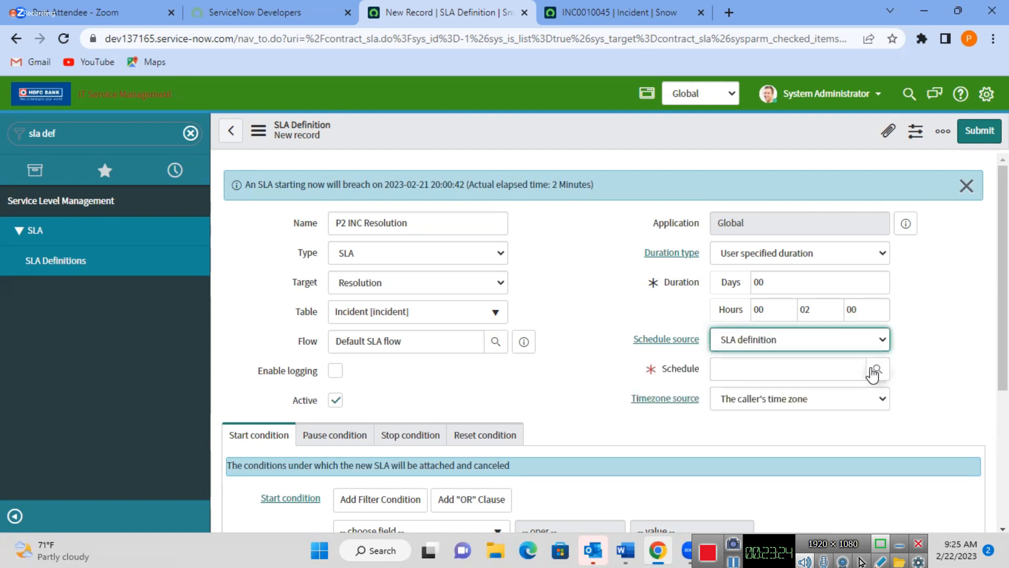
{"action": "left_click", "coordinate": [877, 370]}
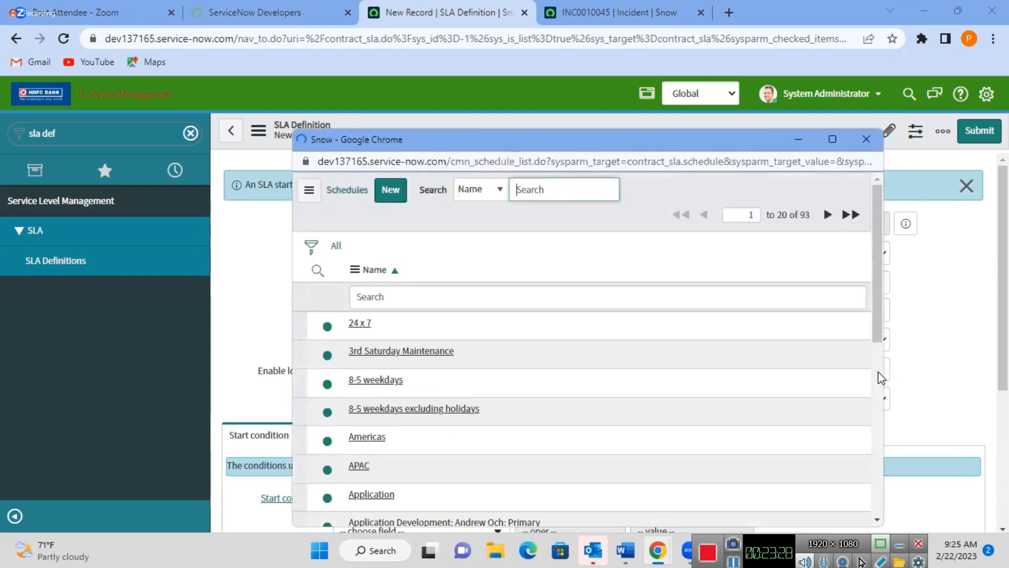
{"action": "left_click", "coordinate": [364, 383]}
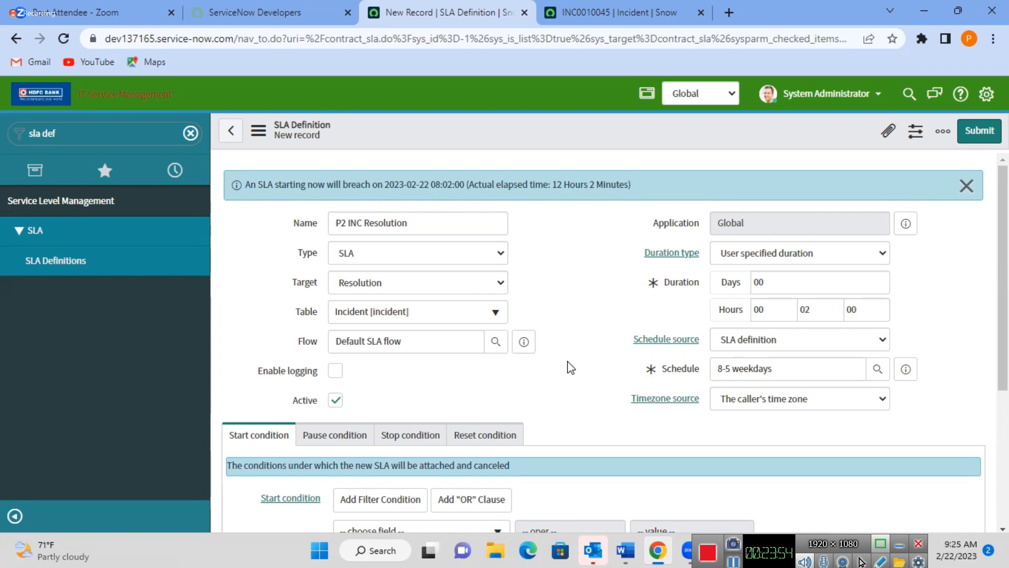
Set the SLA's duration to 2 hours and 0 minutes.
{"action": "left_click", "coordinate": [824, 309]}
{"action": "key", "text": "BackSpace"}
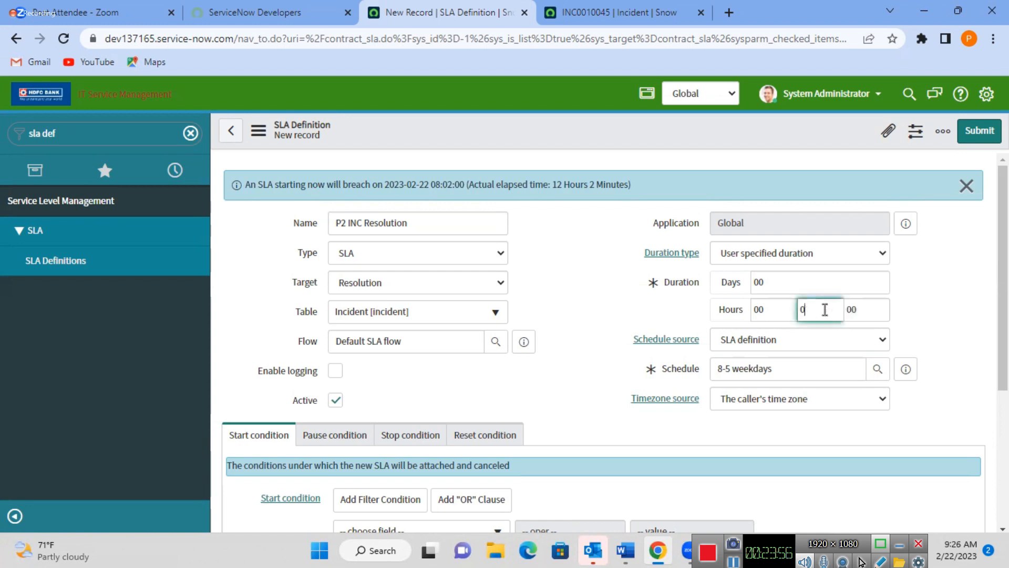
{"action": "type", "text": "0"}
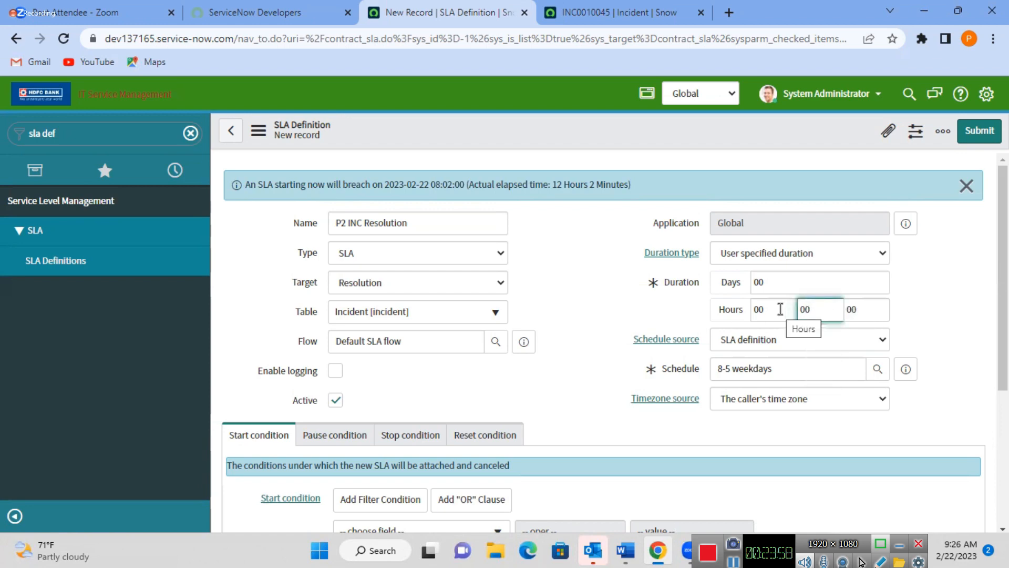
{"action": "left_click", "coordinate": [779, 309]}
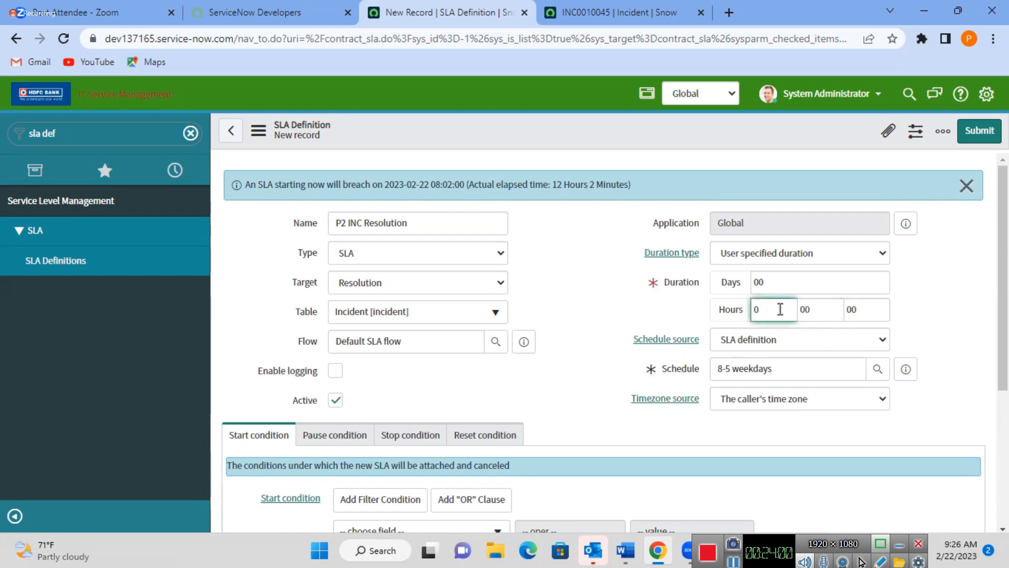
{"action": "type", "text": "2"}
{"action": "left_click", "coordinate": [606, 298]}
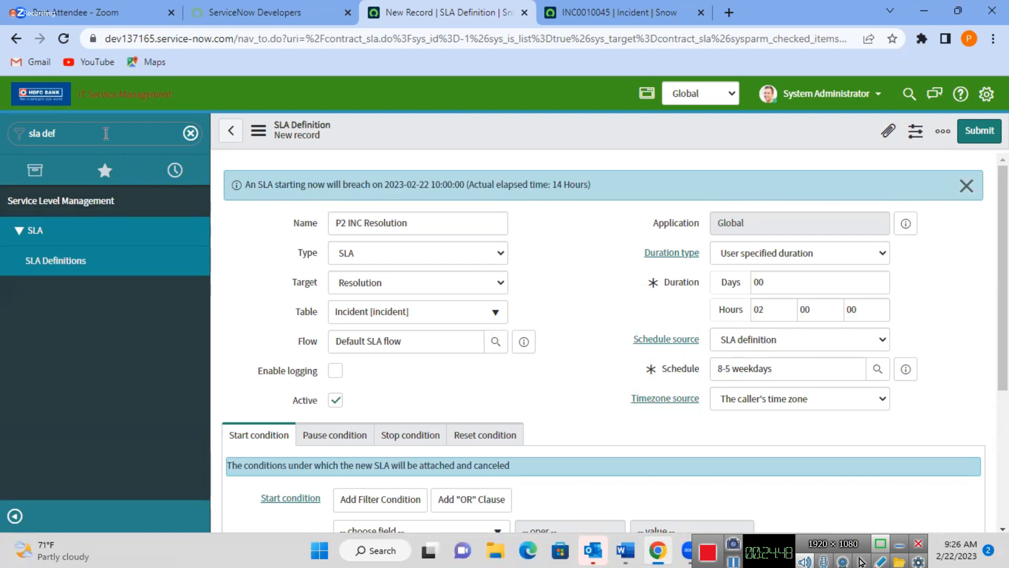
Filter the navigator by "schedule" and open the Schedules list of the System Scheduler in a new browser tab.
{"action": "left_click", "coordinate": [104, 131]}
{"action": "key", "text": "BackSpace"}
{"action": "type", "text": "s"}
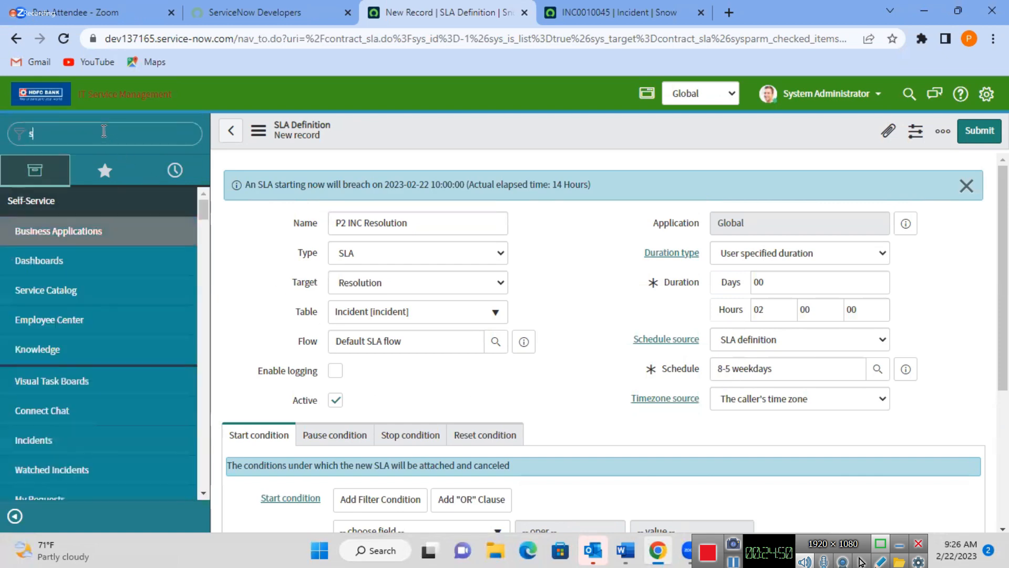
{"action": "type", "text": "chedule"}
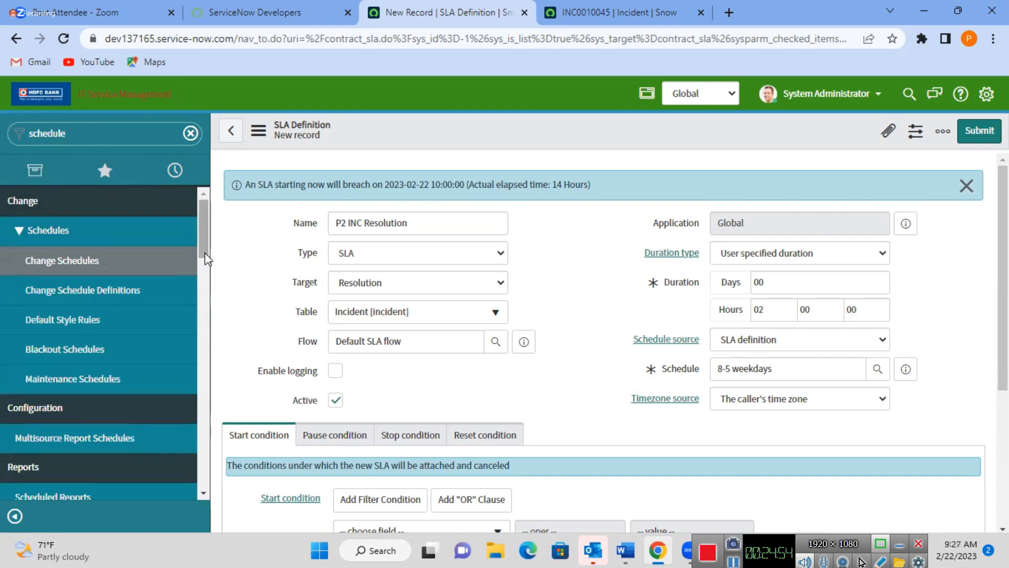
{"action": "left_click_drag", "start_coordinate": [204, 256], "coordinate": [200, 473]}
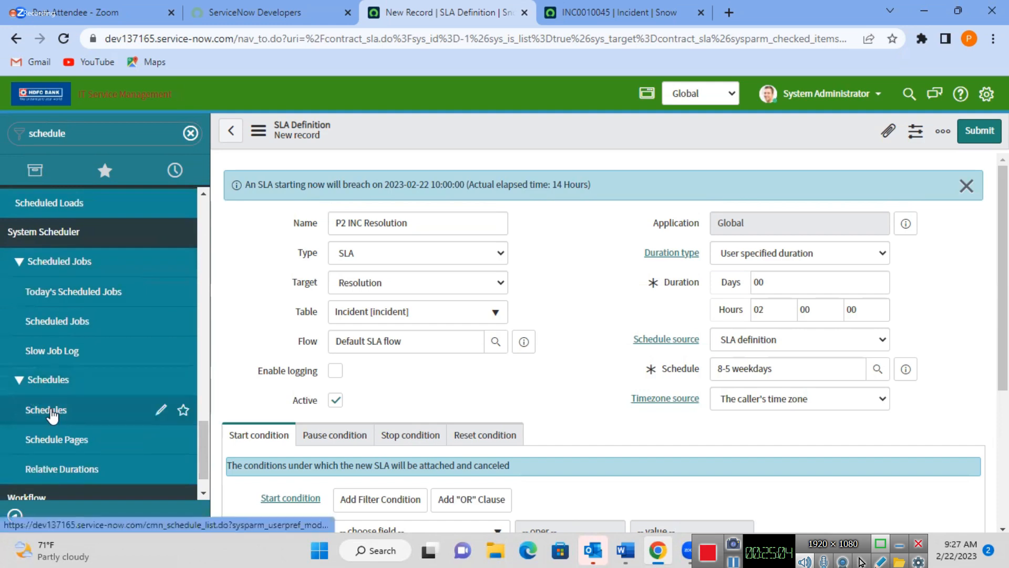
{"action": "middle_click", "coordinate": [51, 414]}
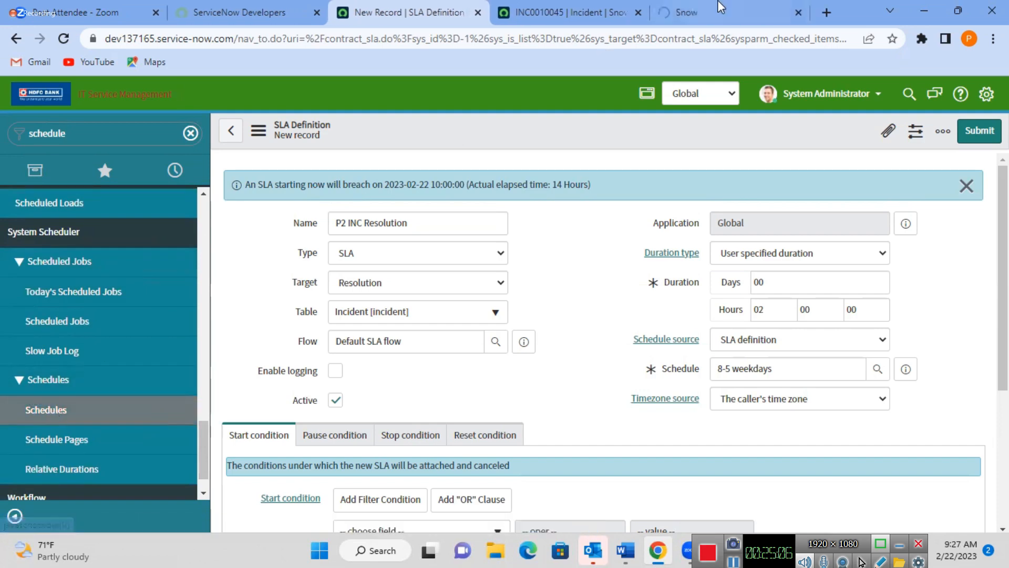
Switch to the Schedules list and open the 8-5 weekdays schedule record.
{"action": "left_click", "coordinate": [718, 7]}
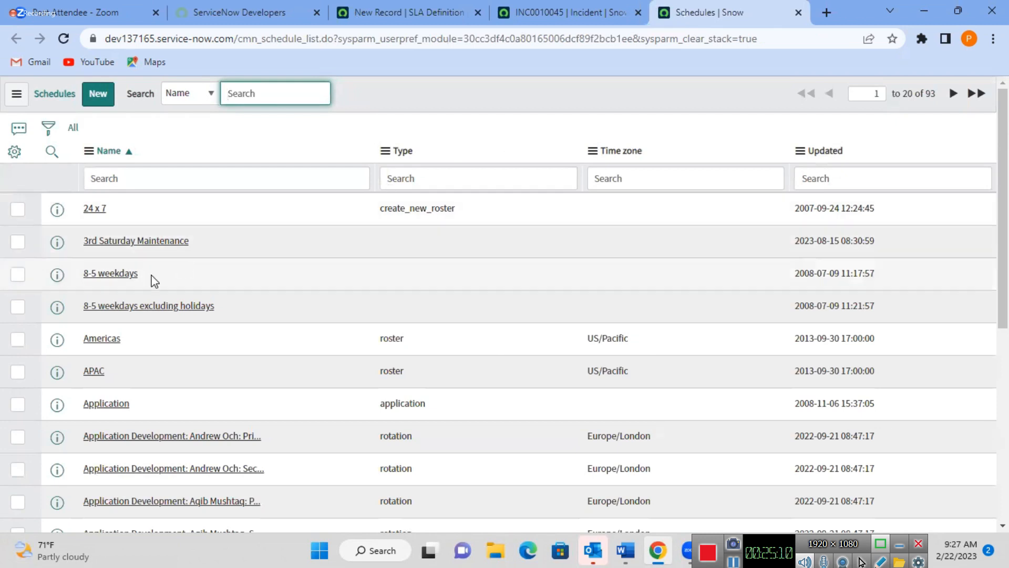
{"action": "left_click", "coordinate": [117, 275]}
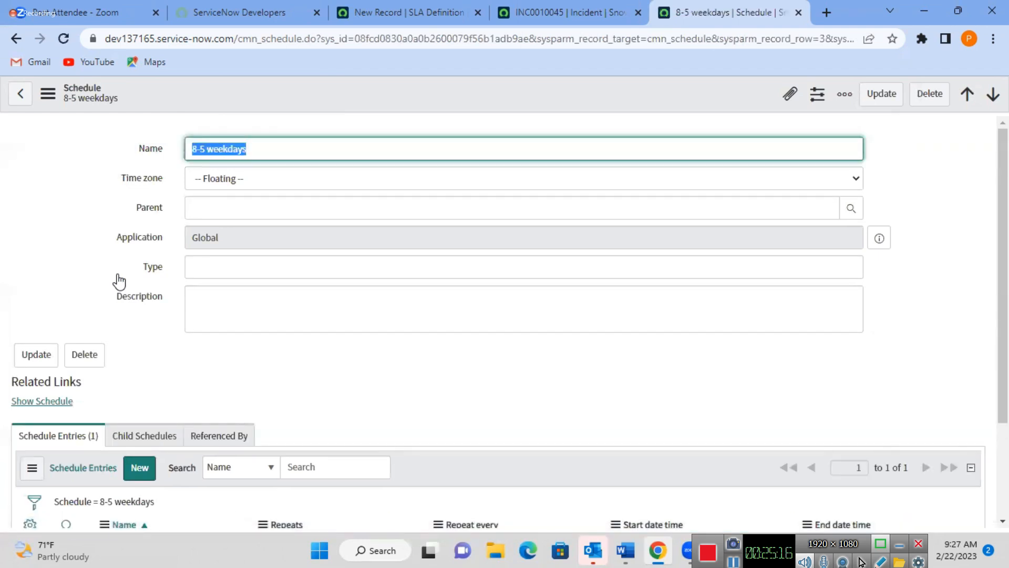
{"action": "left_click", "coordinate": [461, 421]}
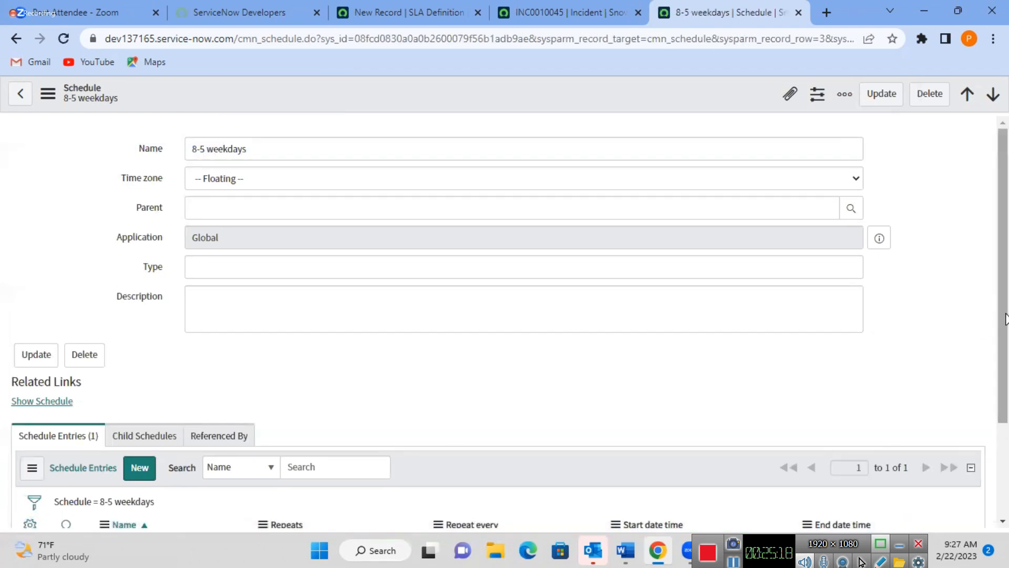
Open the Monday-Friday 8-5 schedule entry and set its start time to 11:00:00.
{"action": "scroll", "coordinate": [1005, 320], "scroll_direction": "down", "scroll_amount": 2}
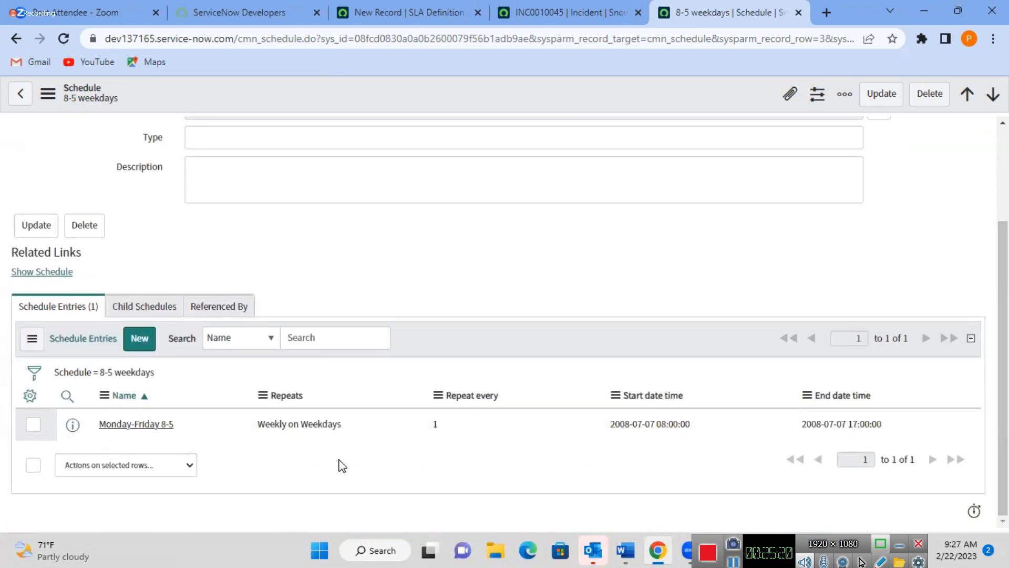
{"action": "left_click", "coordinate": [154, 427]}
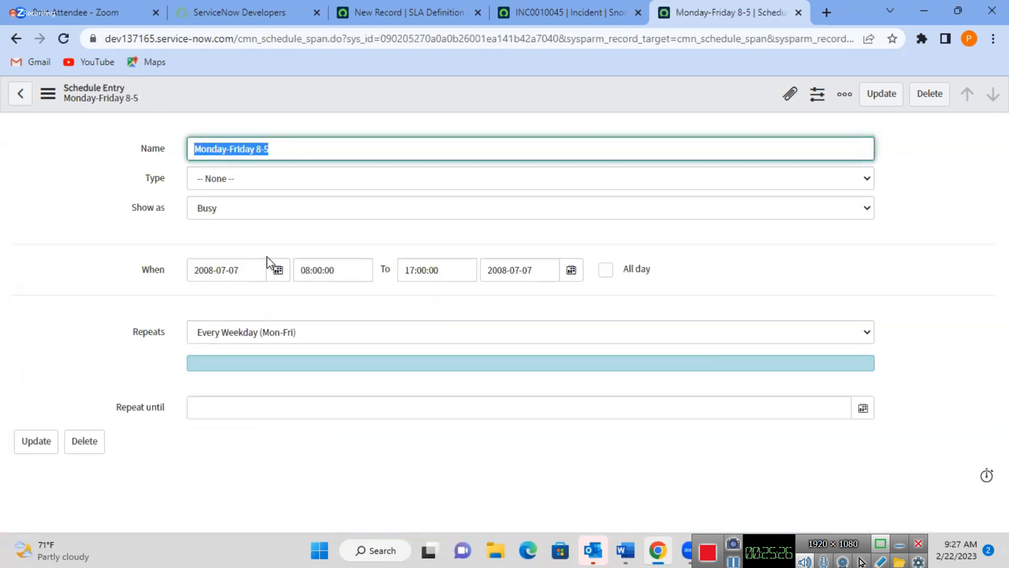
{"action": "left_click", "coordinate": [309, 270]}
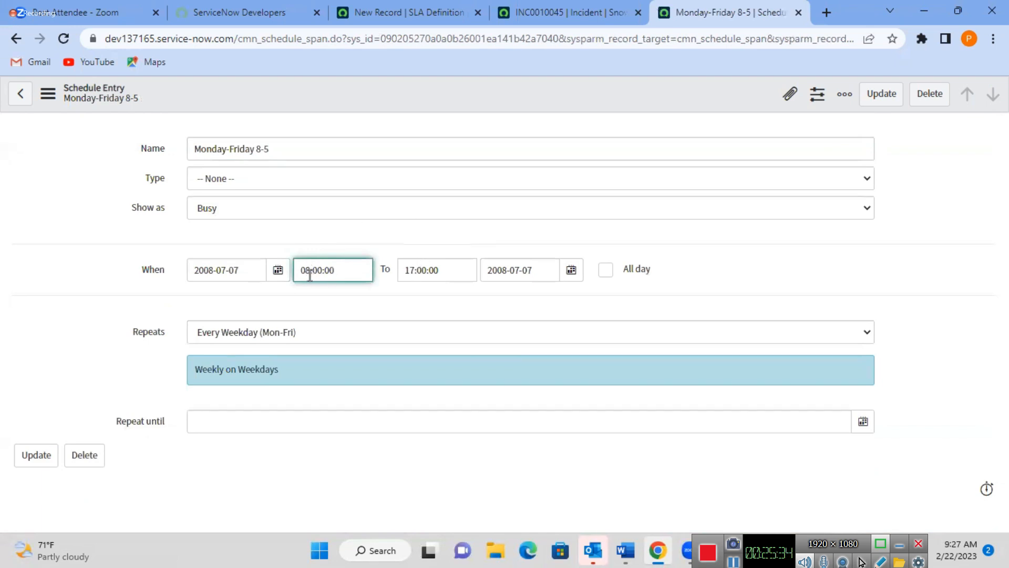
{"action": "key", "text": "BackSpace"}
{"action": "key", "text": "BackSpace"}
{"action": "type", "text": "11"}
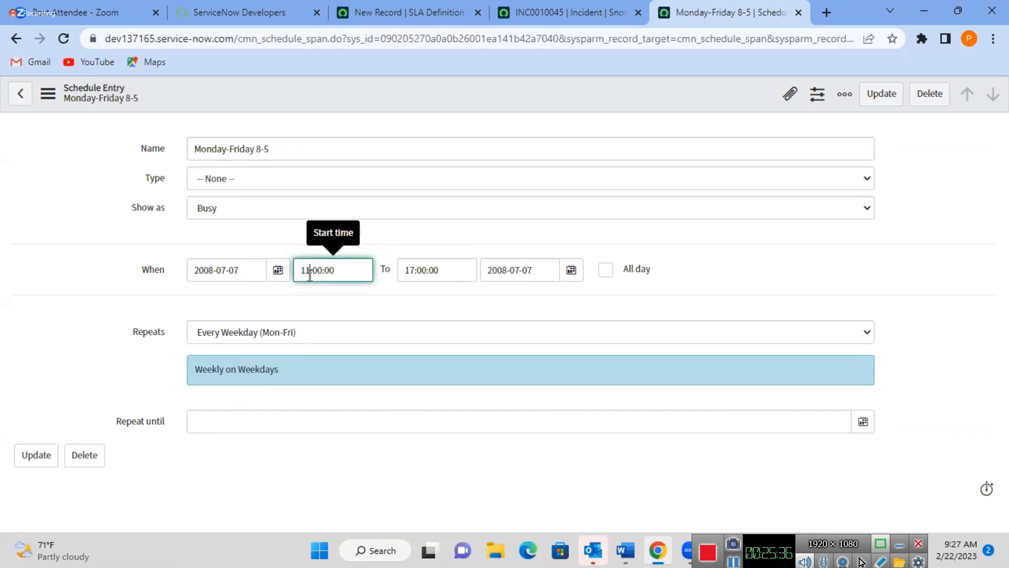
Set the schedule entry's end time to 20:00:00 and view its repeat options.
{"action": "left_click", "coordinate": [414, 270]}
{"action": "key", "text": "BackSpace"}
{"action": "key", "text": "BackSpace"}
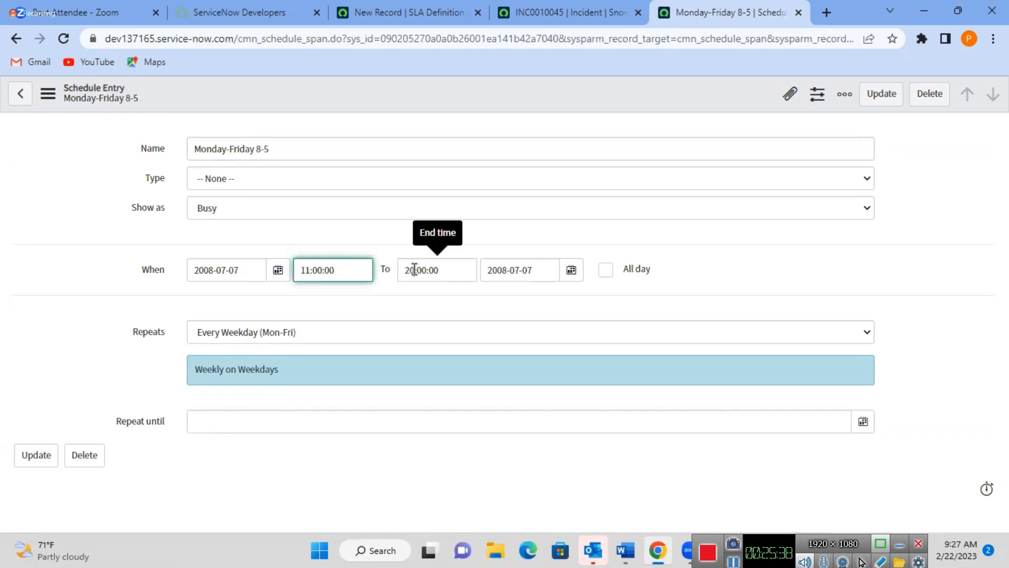
{"action": "type", "text": "20"}
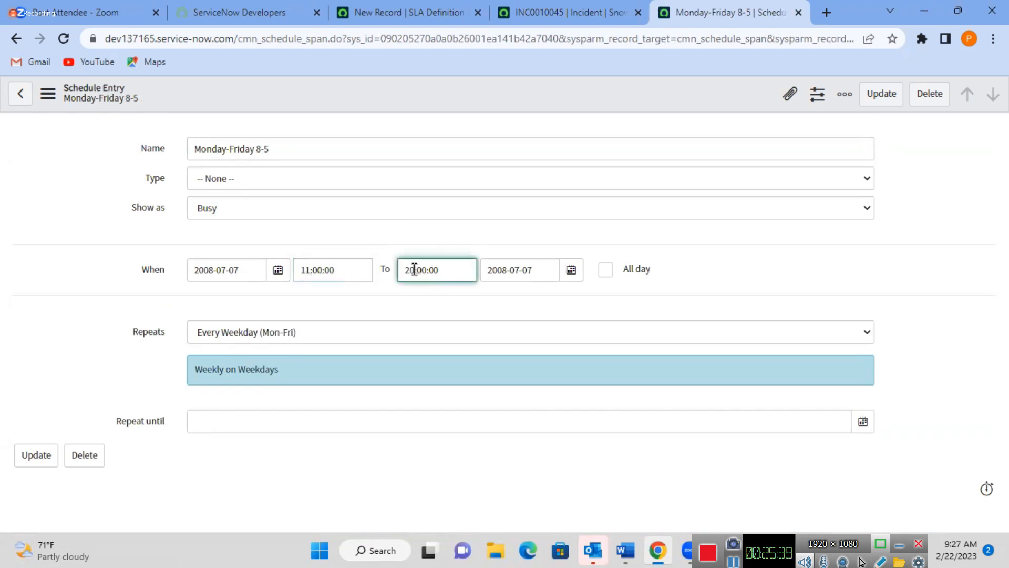
{"action": "left_click", "coordinate": [431, 300]}
{"action": "left_click", "coordinate": [267, 337]}
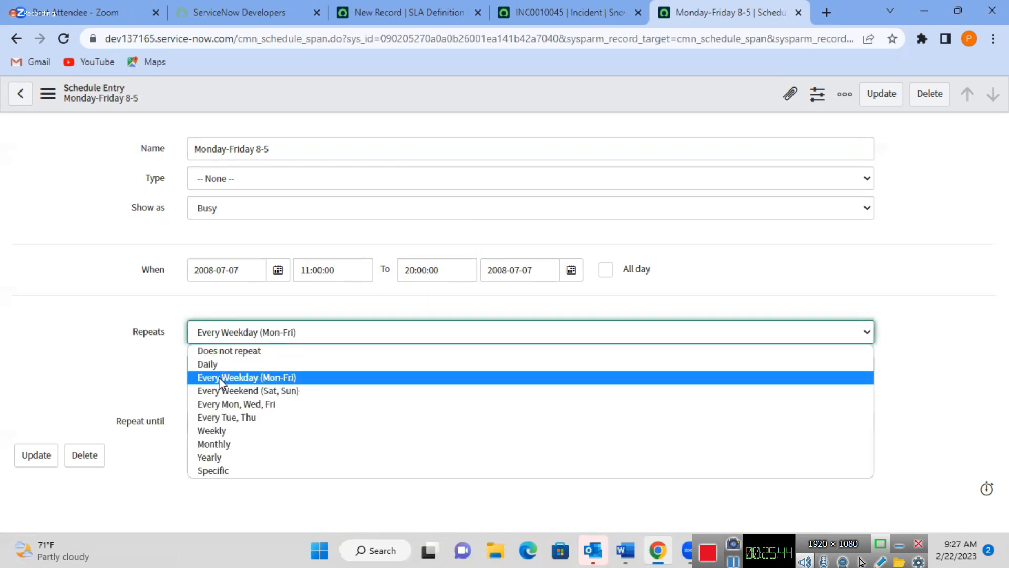
{"action": "left_click", "coordinate": [132, 392]}
{"action": "left_click", "coordinate": [131, 392]}
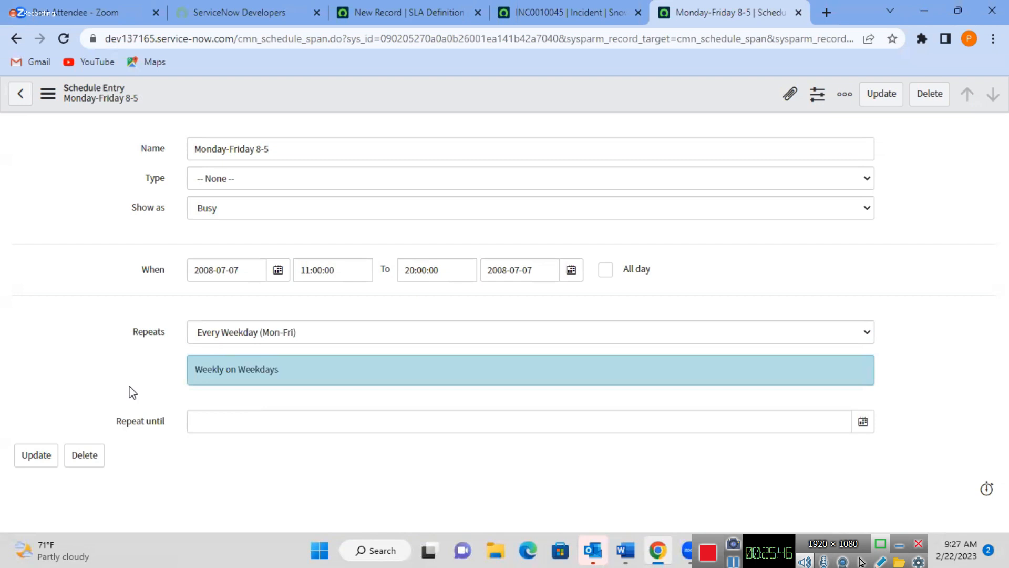
Rename the schedule entry as Monday-Friday 11-8 and save it.
{"action": "left_click", "coordinate": [260, 148]}
{"action": "key", "text": "BackSpace"}
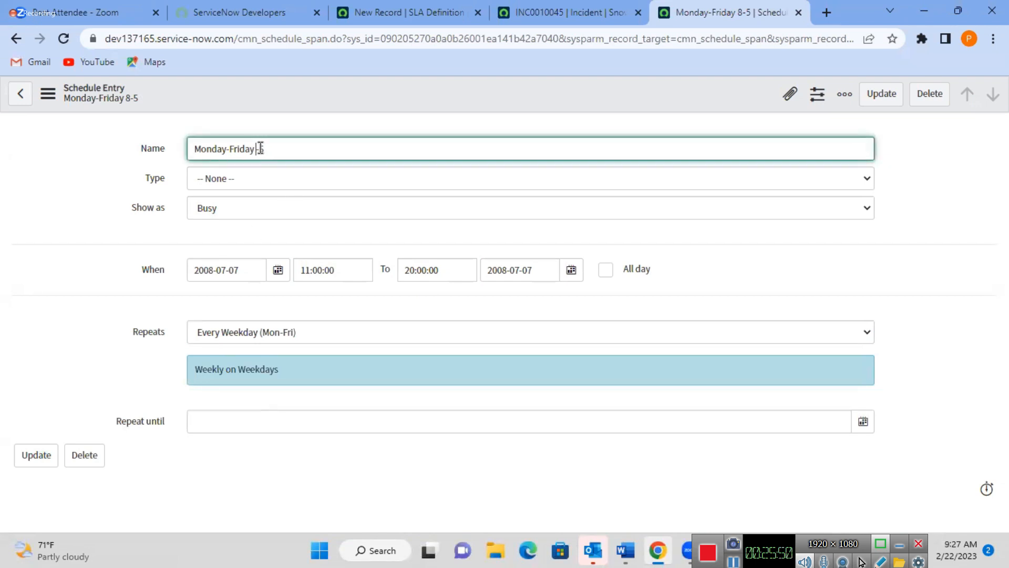
{"action": "type", "text": "11-8"}
{"action": "left_click", "coordinate": [493, 101]}
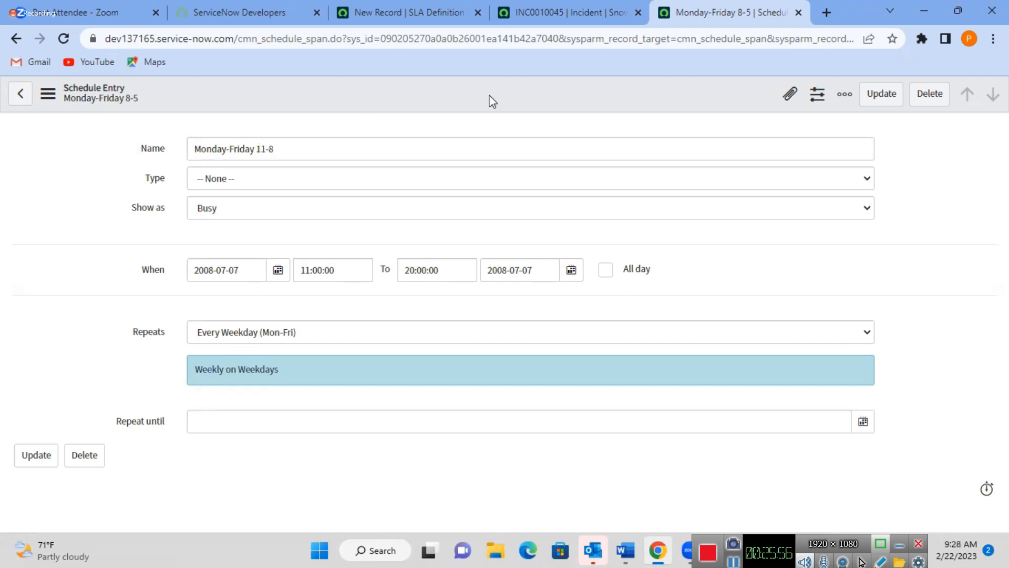
{"action": "left_click", "coordinate": [874, 99]}
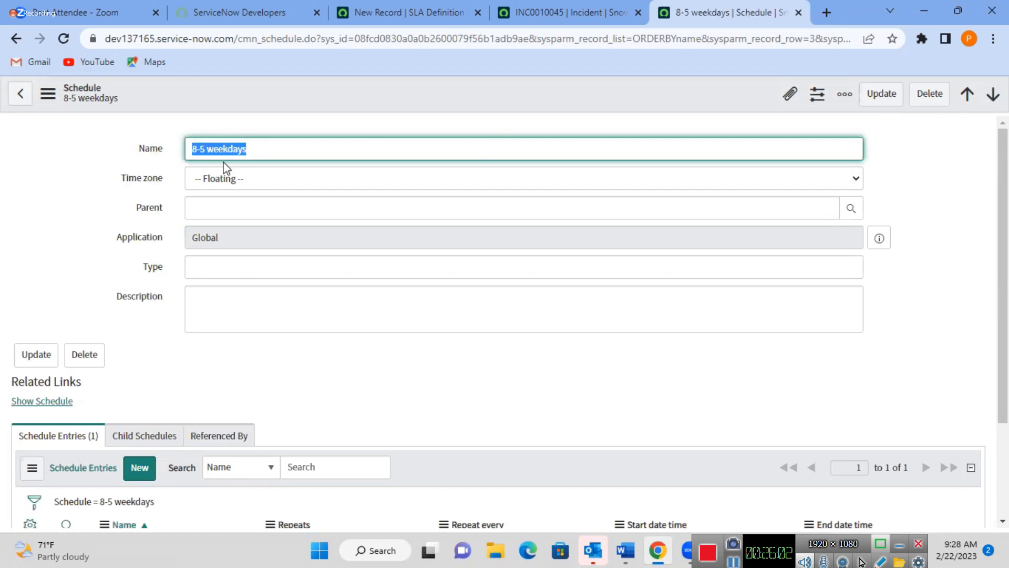
Rename the 8-5 weekdays schedule as 11-8 weekdays and save the record.
{"action": "left_click", "coordinate": [198, 148]}
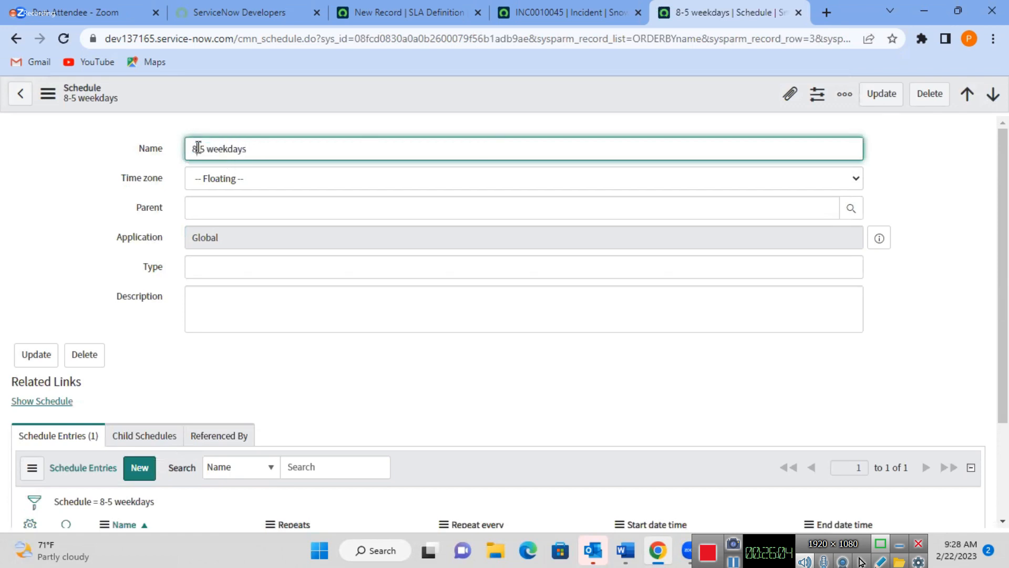
{"action": "key", "text": "BackSpace"}
{"action": "type", "text": "10"}
{"action": "key", "text": "Right"}
{"action": "key", "text": "Right"}
{"action": "key", "text": "BackSpace"}
{"action": "type", "text": "8"}
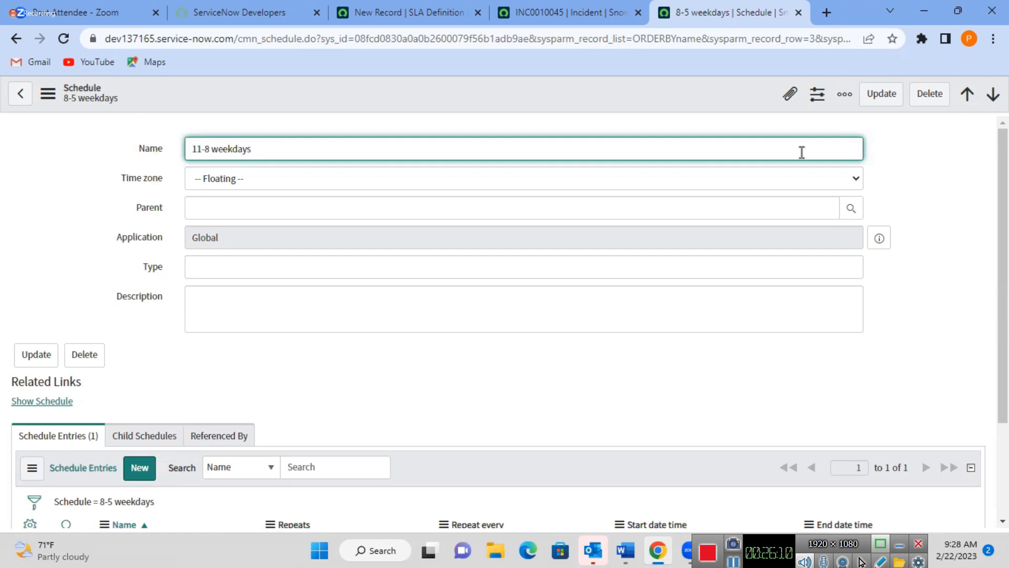
{"action": "left_click", "coordinate": [873, 104]}
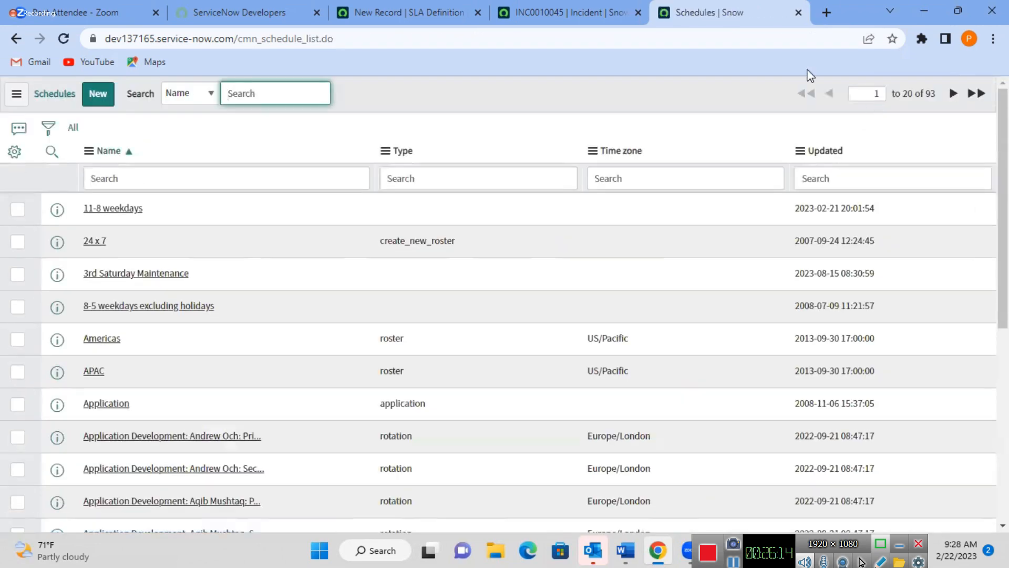
Return to the unsaved P2 INC Resolution SLA definition in its browser tab.
{"action": "left_click", "coordinate": [541, 8]}
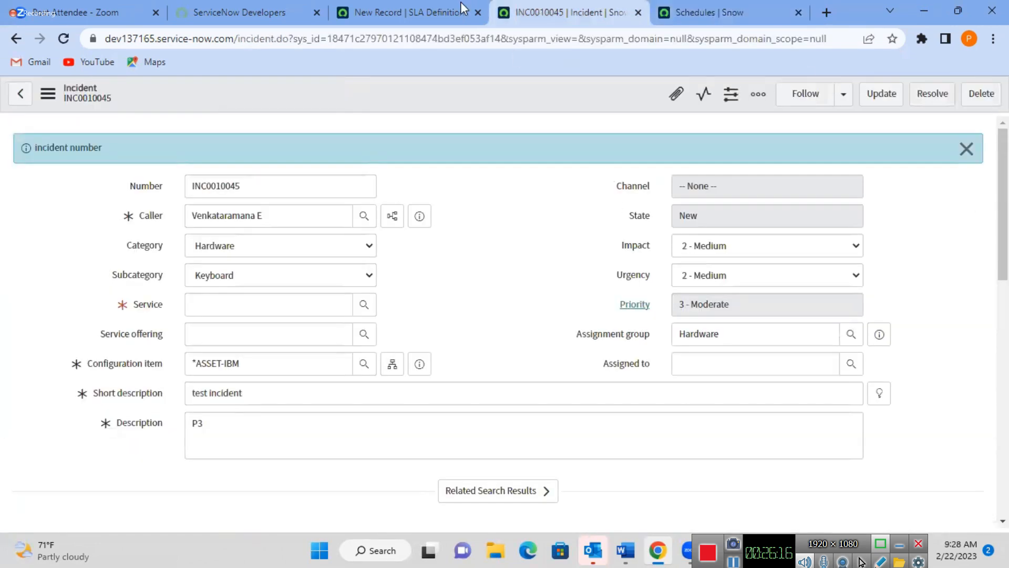
{"action": "left_click", "coordinate": [376, 9]}
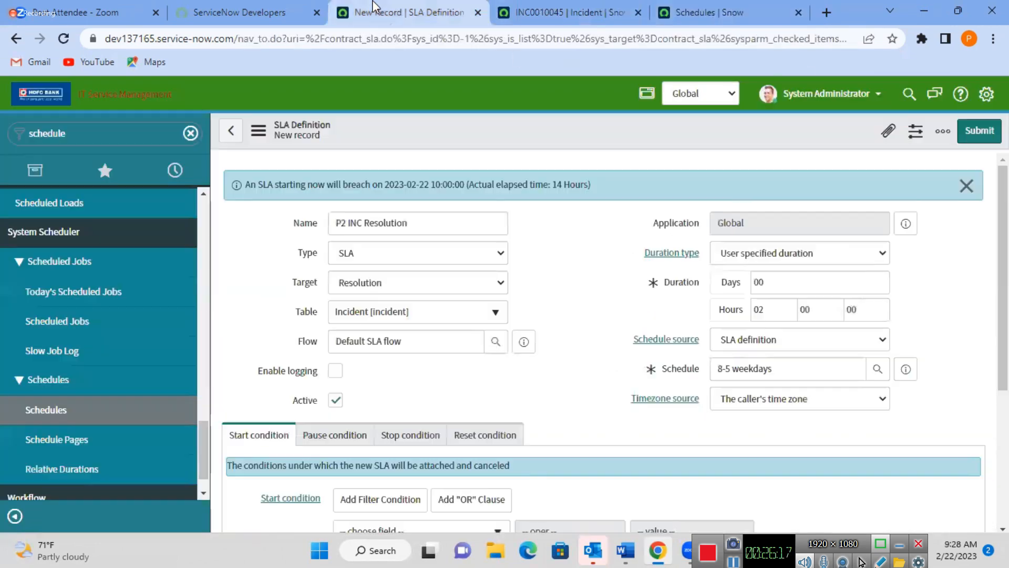
{"action": "left_click", "coordinate": [257, 7]}
{"action": "left_click", "coordinate": [381, 9]}
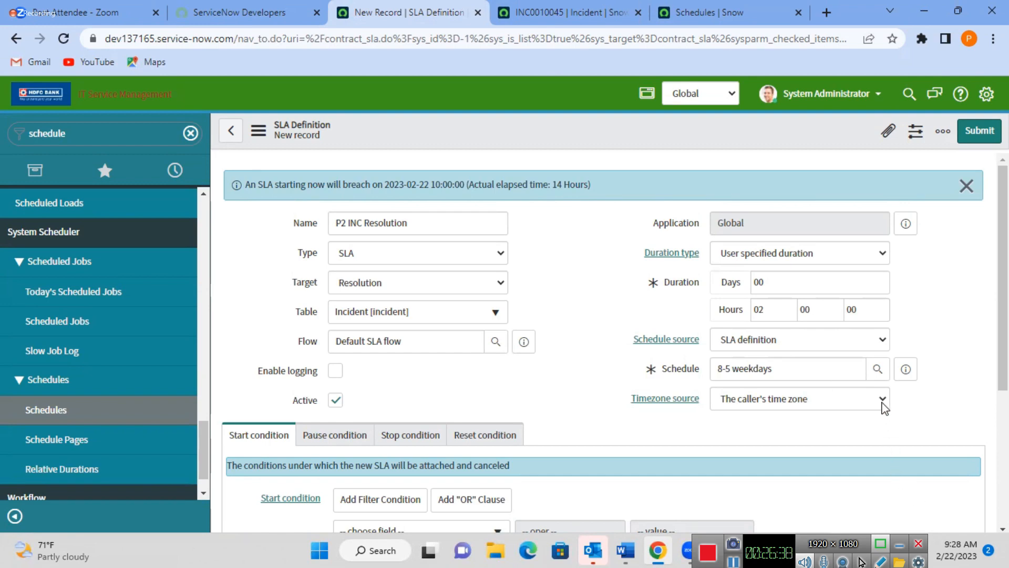
Choose 11-8 weekdays as the schedule of the P2 INC Resolution SLA definition.
{"action": "left_click", "coordinate": [878, 372]}
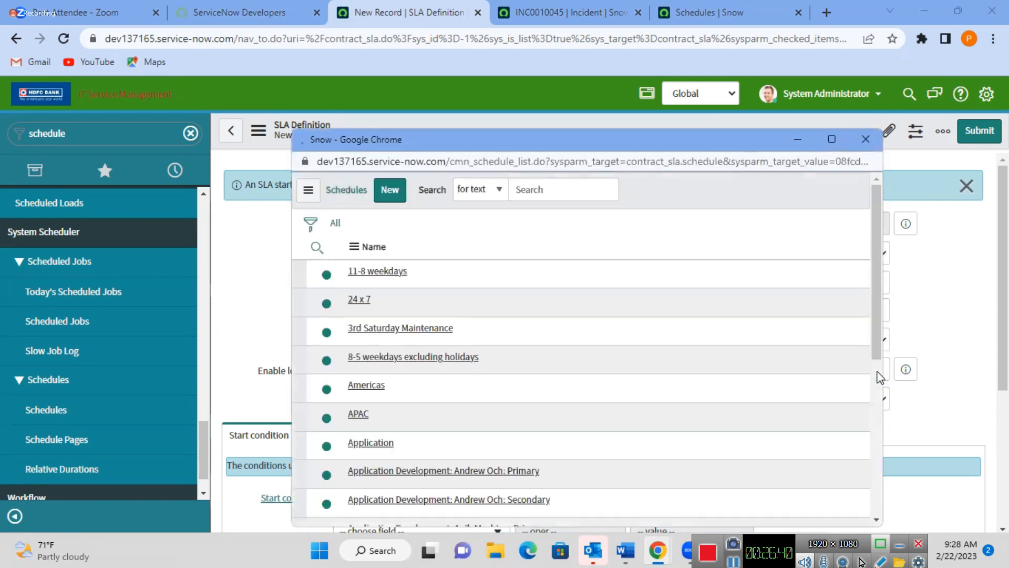
{"action": "left_click", "coordinate": [398, 324]}
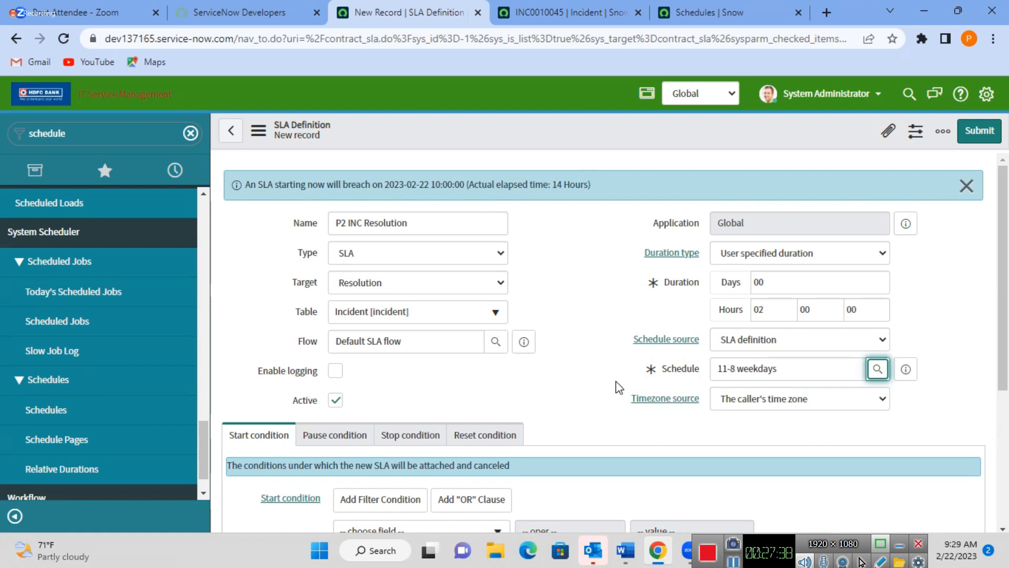
{"action": "left_click", "coordinate": [557, 385]}
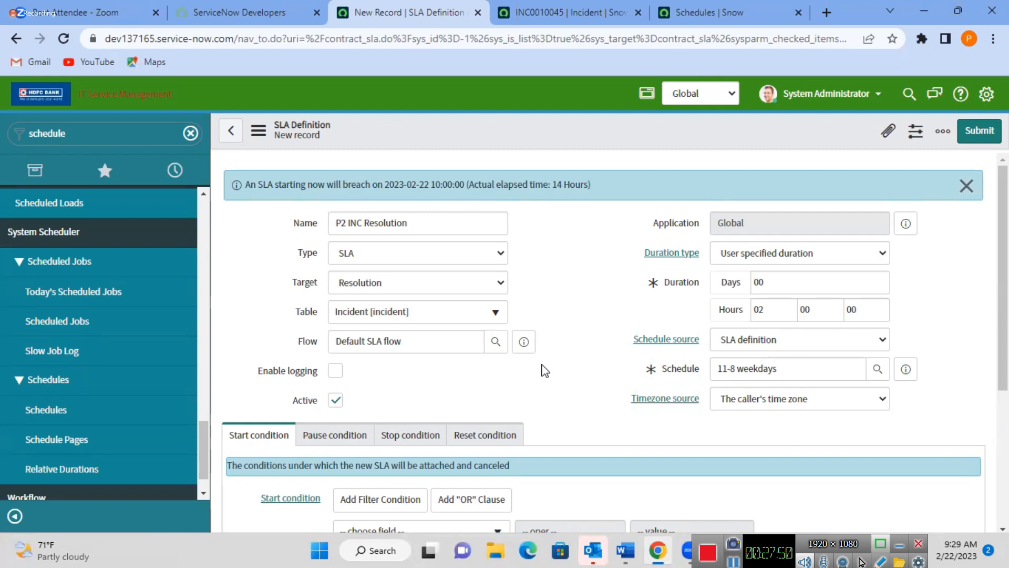
{"action": "left_click", "coordinate": [547, 543]}
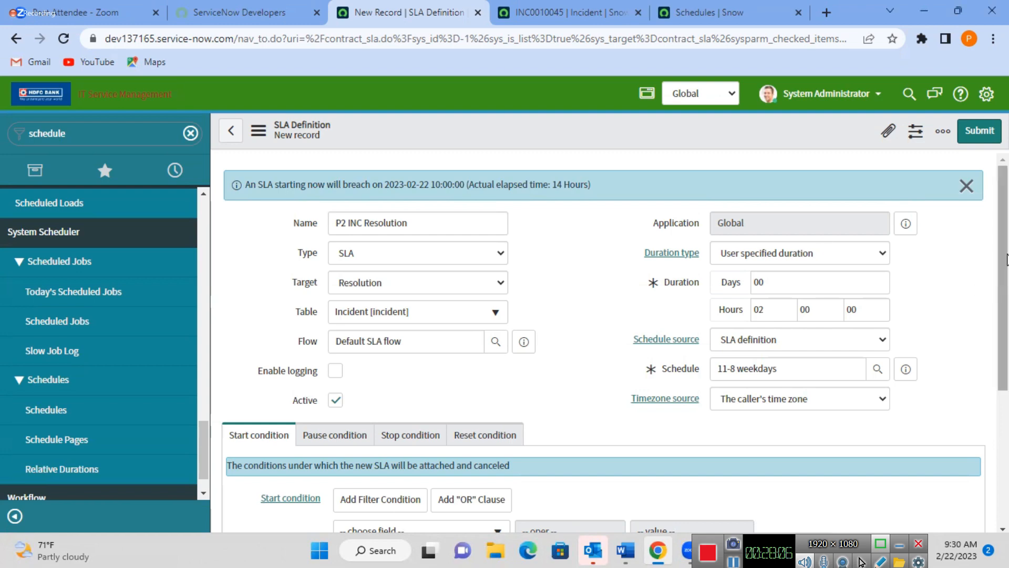
Set the SLA definition's schedule source to No schedule.
{"action": "left_click_drag", "start_coordinate": [1007, 259], "coordinate": [1006, 423]}
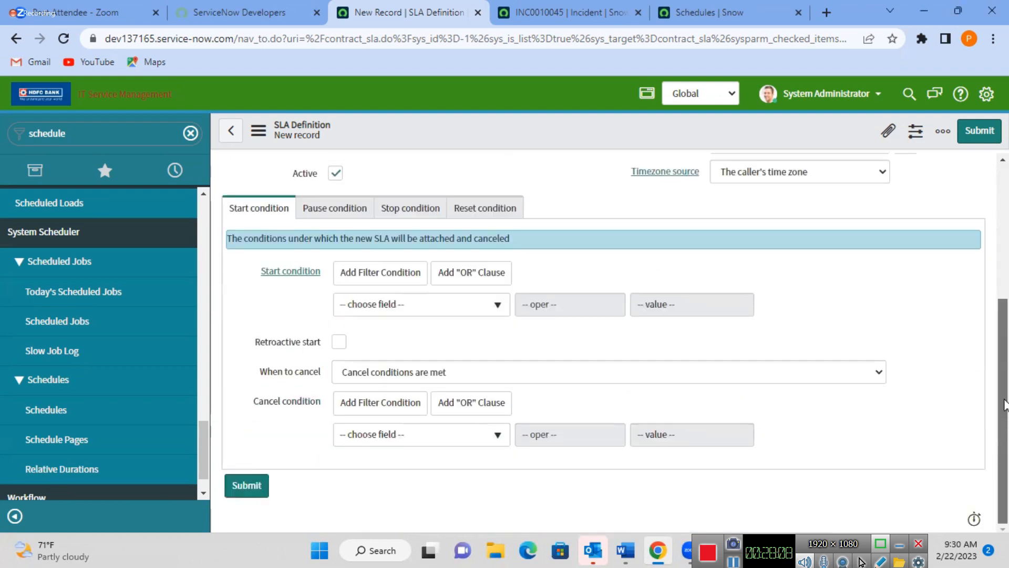
{"action": "scroll", "coordinate": [1001, 347], "scroll_direction": "up", "scroll_amount": 1}
{"action": "scroll", "coordinate": [997, 314], "scroll_direction": "up", "scroll_amount": 1}
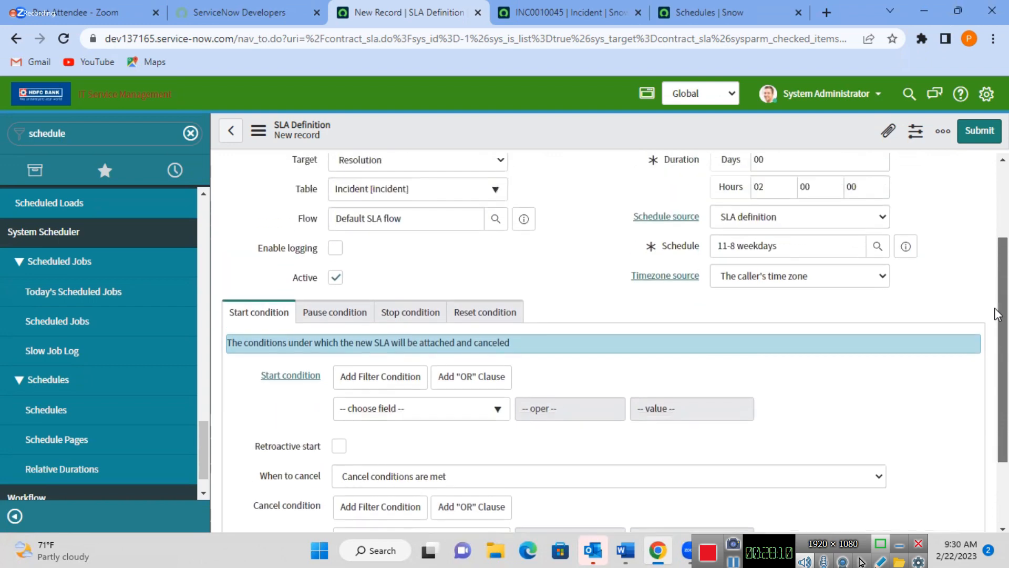
{"action": "scroll", "coordinate": [578, 463], "scroll_direction": "up", "scroll_amount": 4}
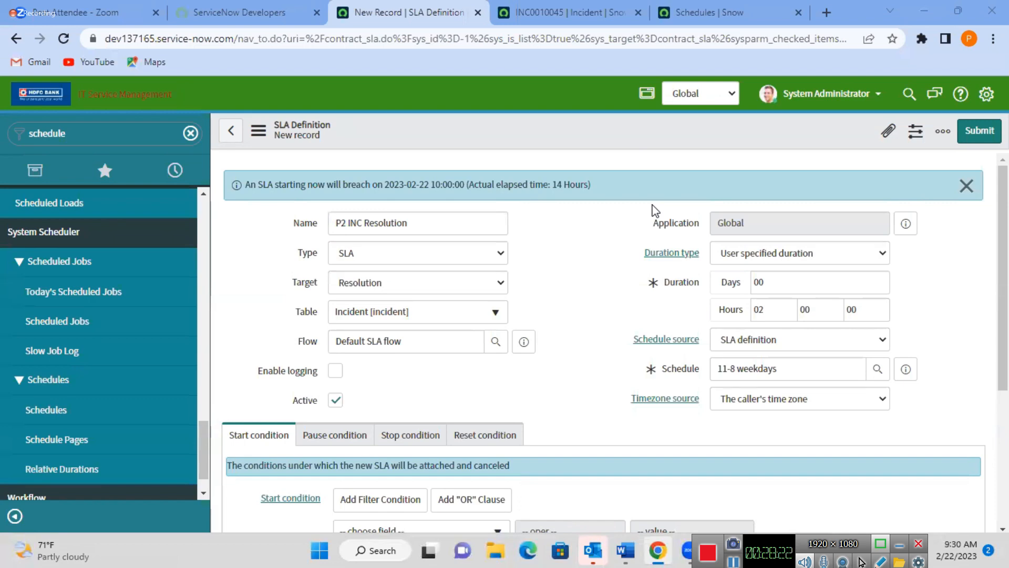
{"action": "left_click", "coordinate": [738, 344]}
{"action": "left_click", "coordinate": [739, 359]}
{"action": "left_click", "coordinate": [579, 393]}
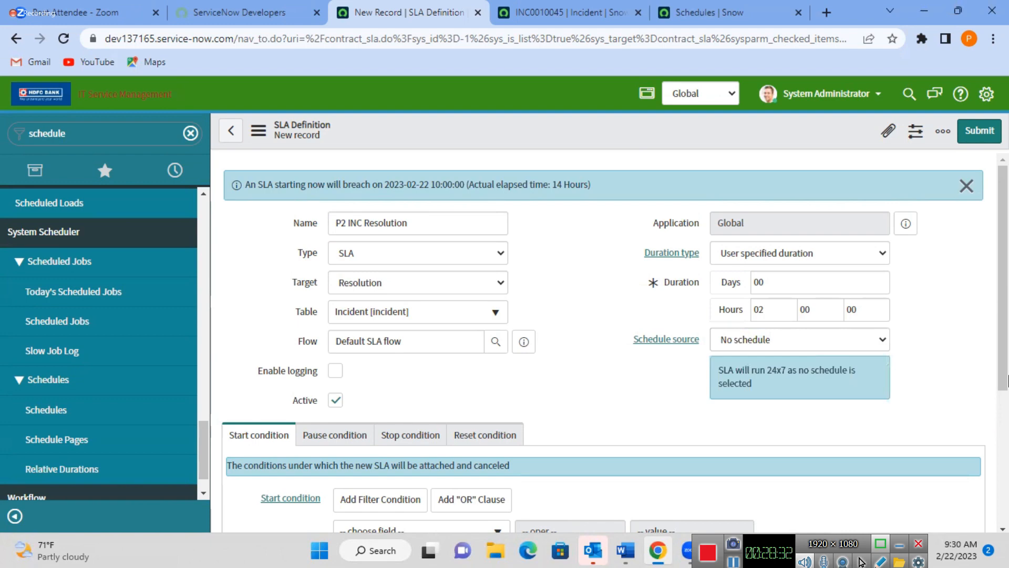
Set the SLA's first start condition to Active is true.
{"action": "scroll", "coordinate": [652, 409], "scroll_direction": "down", "scroll_amount": 1}
{"action": "scroll", "coordinate": [652, 408], "scroll_direction": "down", "scroll_amount": 3}
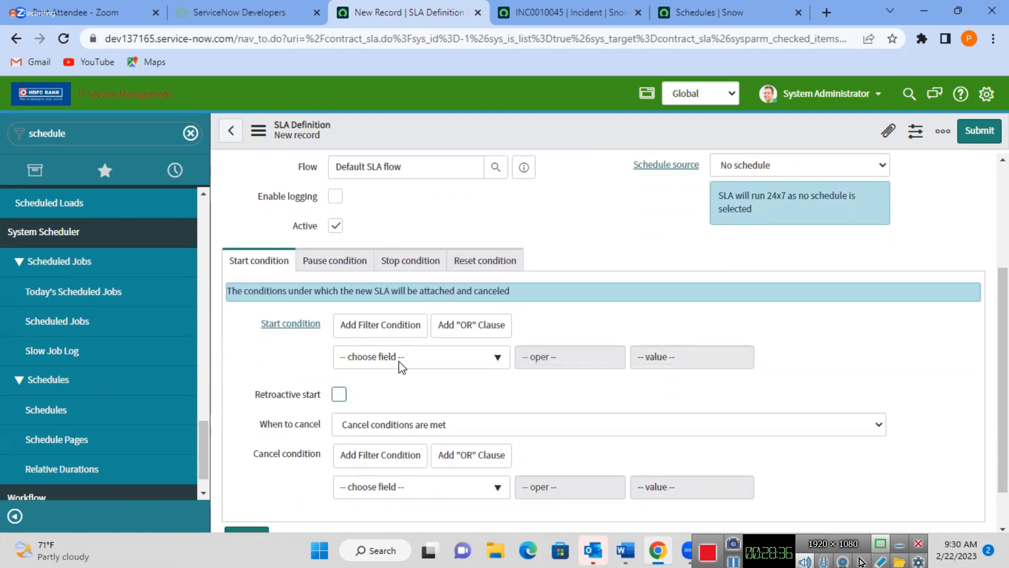
{"action": "left_click", "coordinate": [441, 363]}
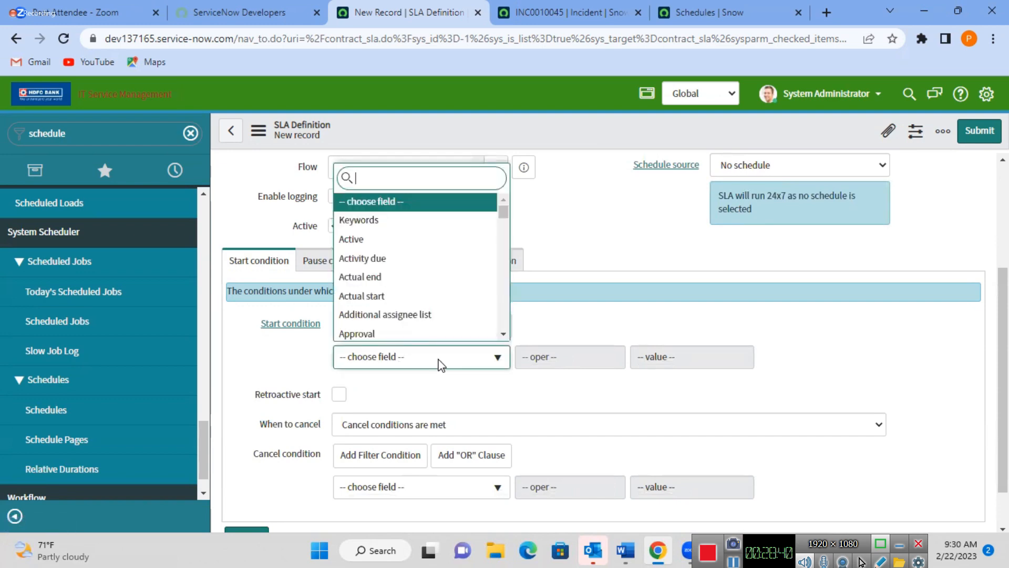
{"action": "type", "text": "act"}
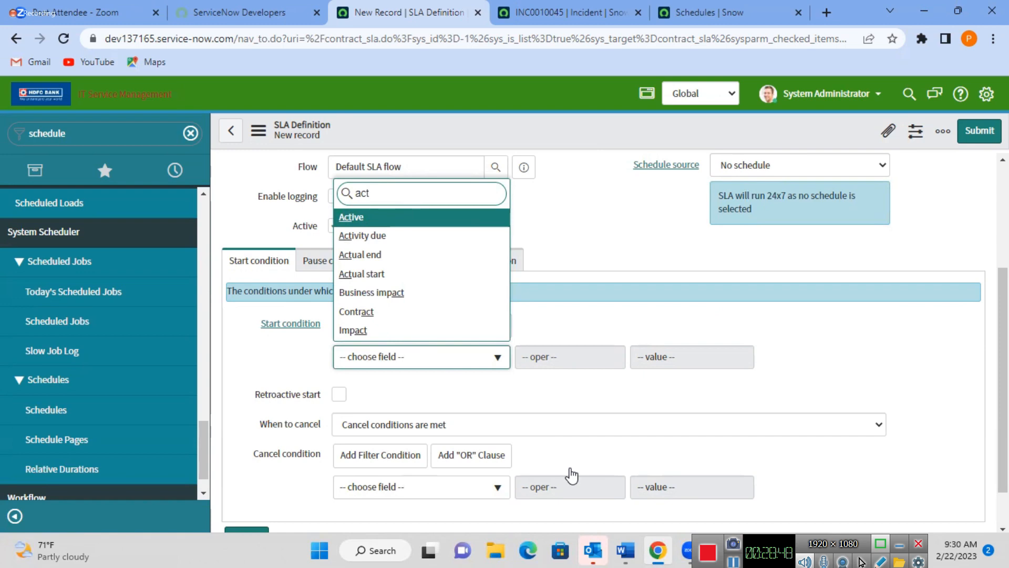
{"action": "key", "text": "Return"}
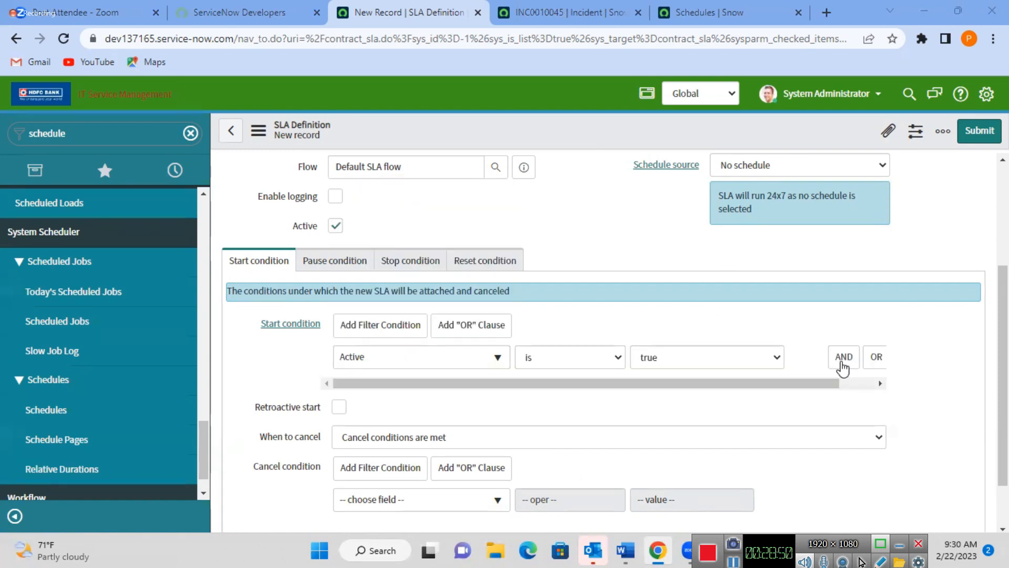
Add an AND start condition requiring that Priority is 2 - High.
{"action": "left_click", "coordinate": [470, 414]}
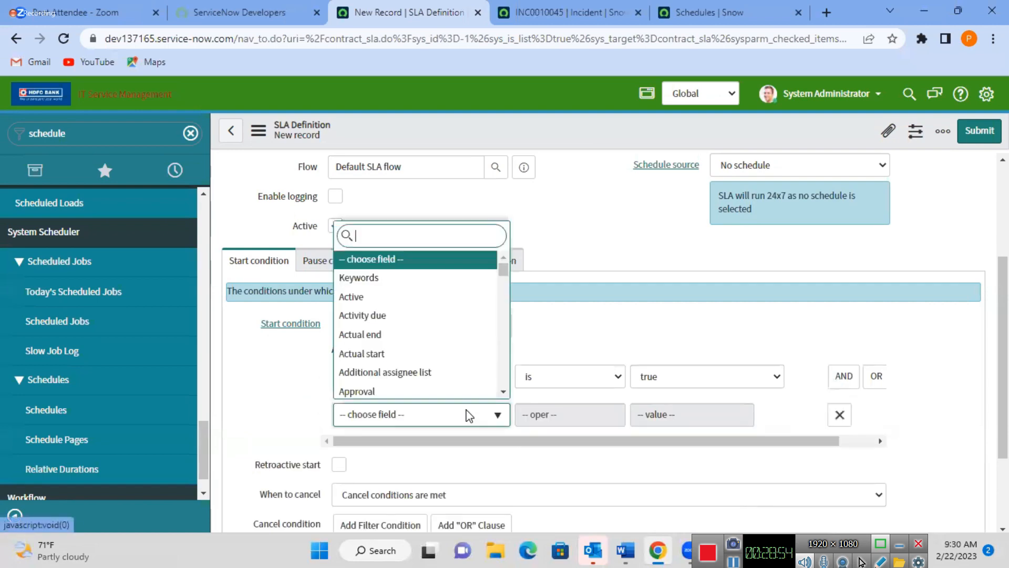
{"action": "type", "text": "pri"}
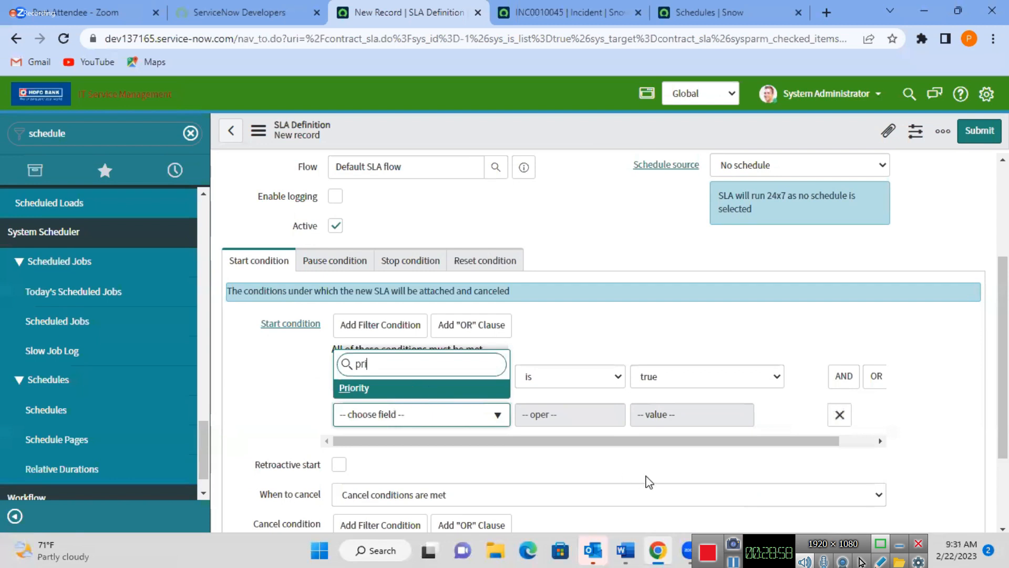
{"action": "key", "text": "Return"}
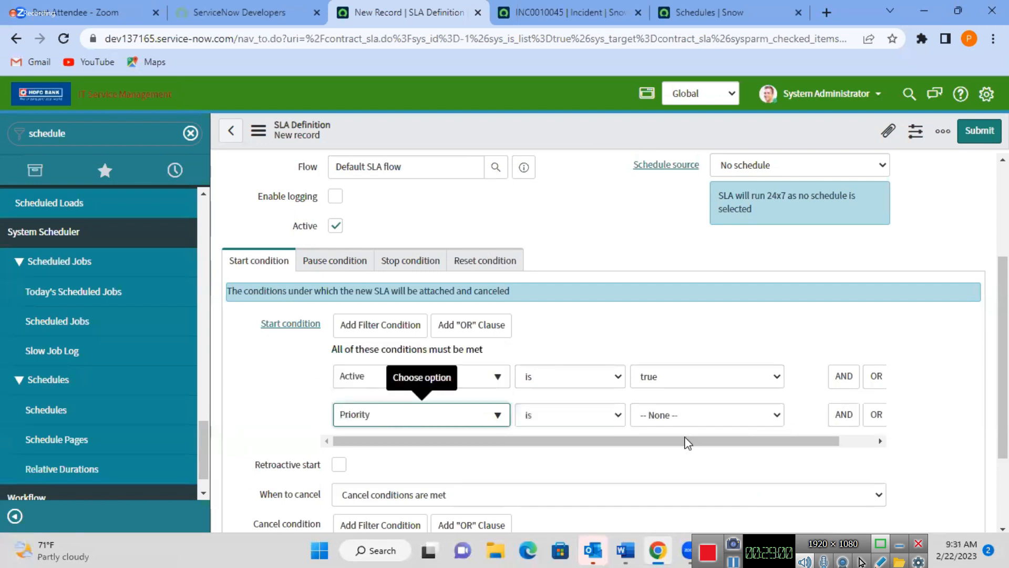
{"action": "left_click", "coordinate": [687, 418]}
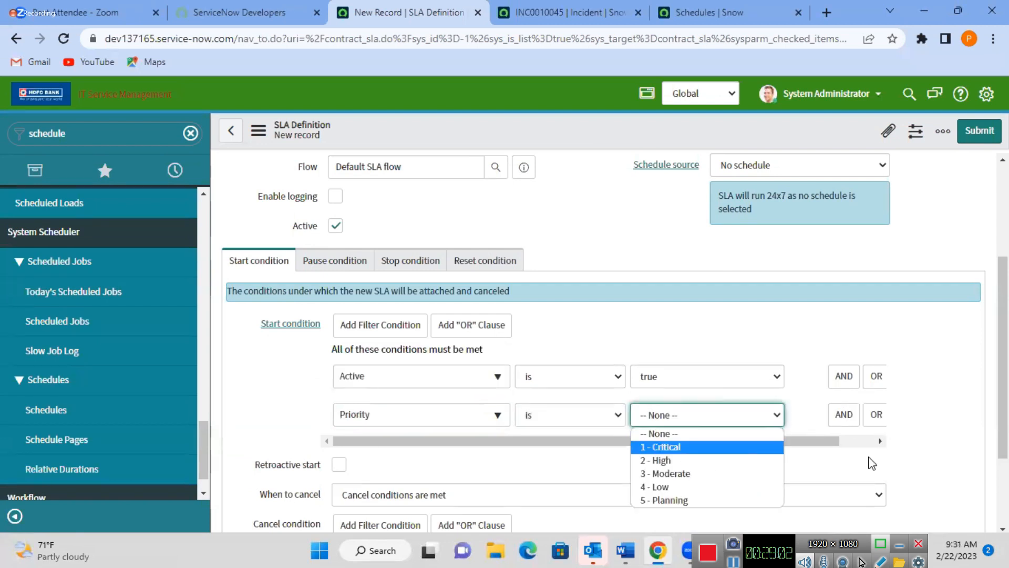
{"action": "key", "text": "Down"}
{"action": "key", "text": "Return"}
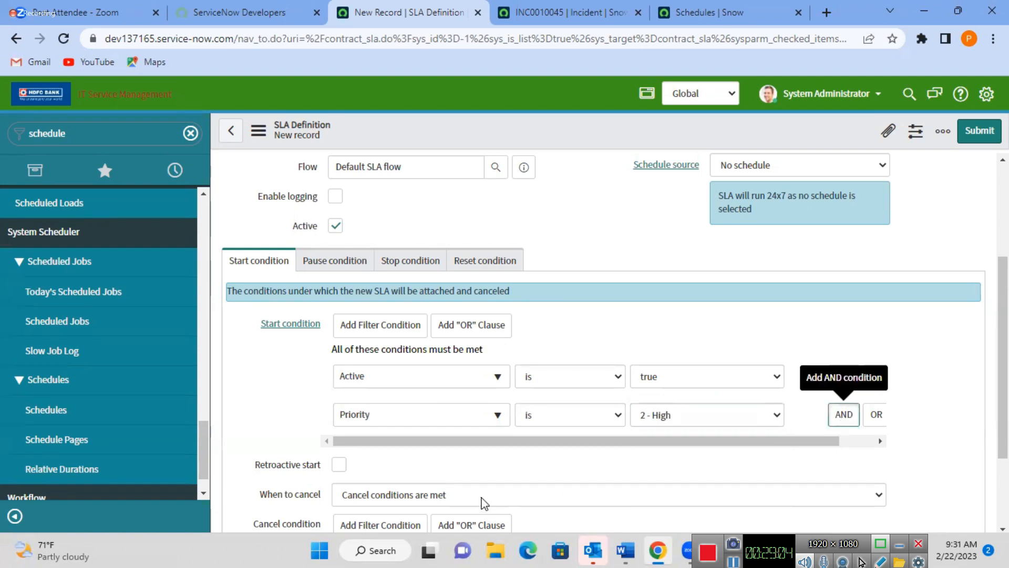
Add an AND start condition requiring that Assignment group is not empty.
{"action": "key", "text": "Return"}
{"action": "left_click", "coordinate": [456, 461]}
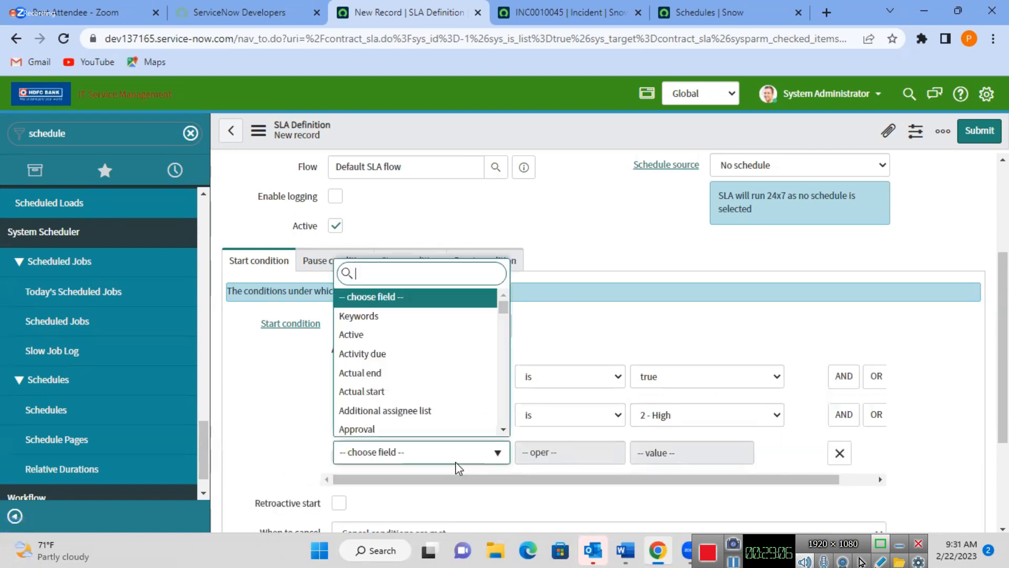
{"action": "type", "text": "assig"}
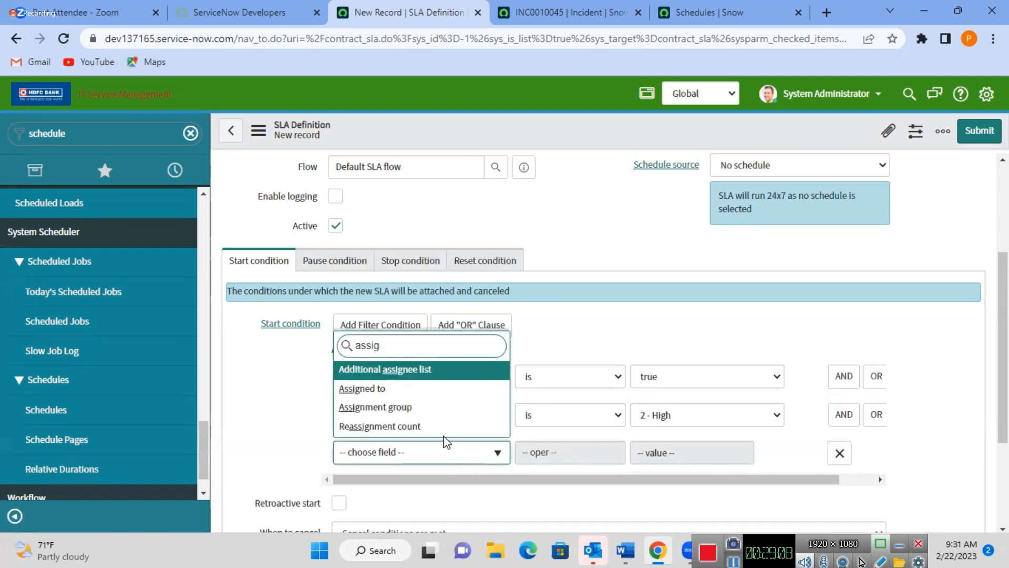
{"action": "left_click", "coordinate": [419, 408]}
{"action": "left_click", "coordinate": [569, 462]}
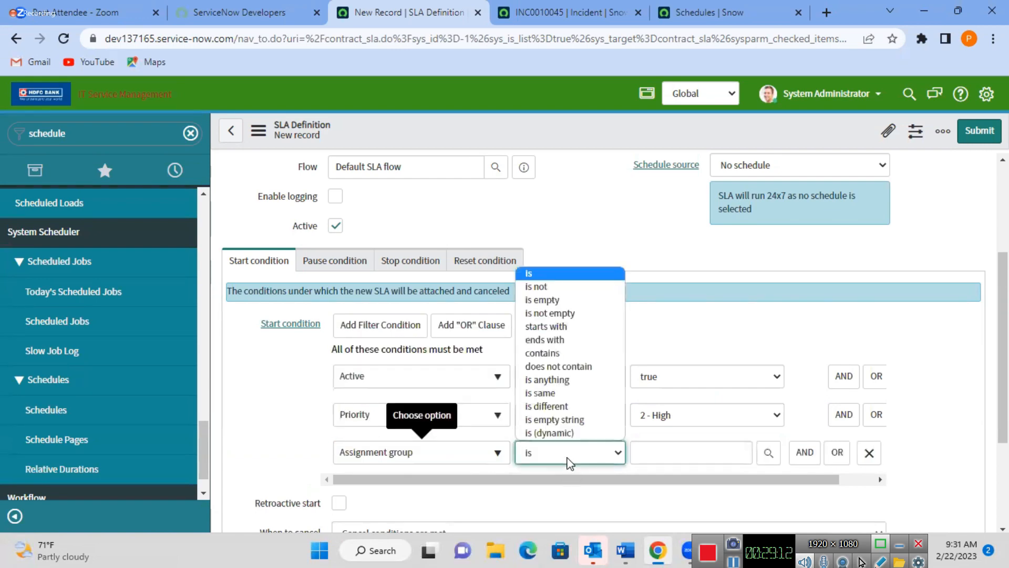
{"action": "left_click", "coordinate": [539, 314]}
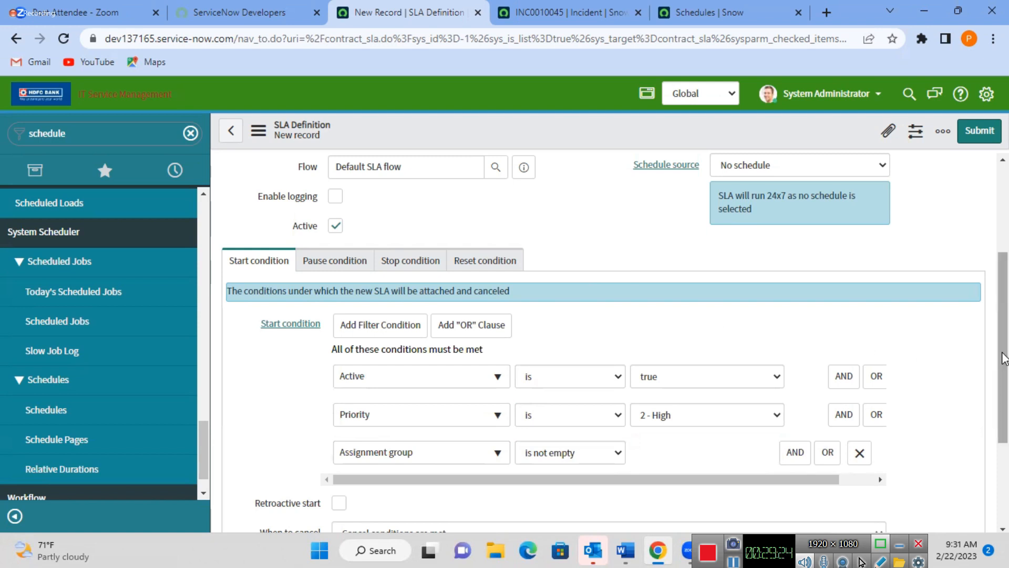
Set the SLA's cancel condition to Priority is not 2 - High.
{"action": "scroll", "coordinate": [1003, 359], "scroll_direction": "down", "scroll_amount": 2}
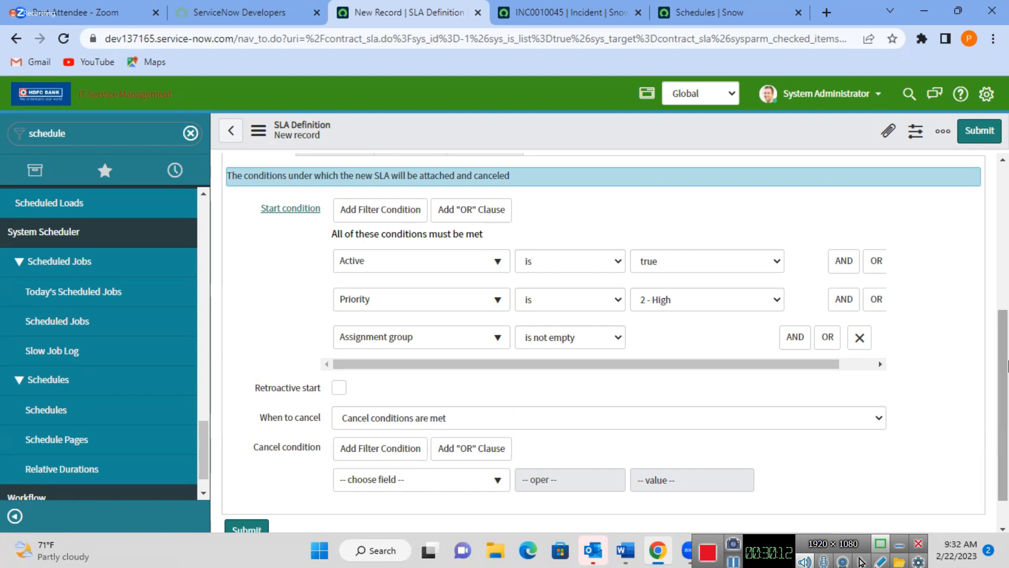
{"action": "scroll", "coordinate": [1008, 365], "scroll_direction": "down", "scroll_amount": 1}
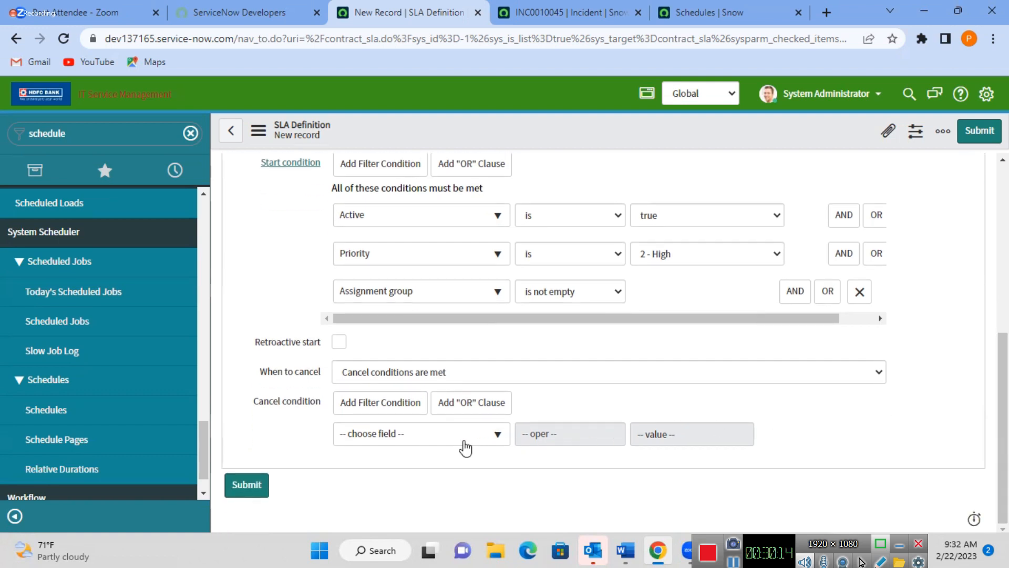
{"action": "left_click", "coordinate": [462, 441]}
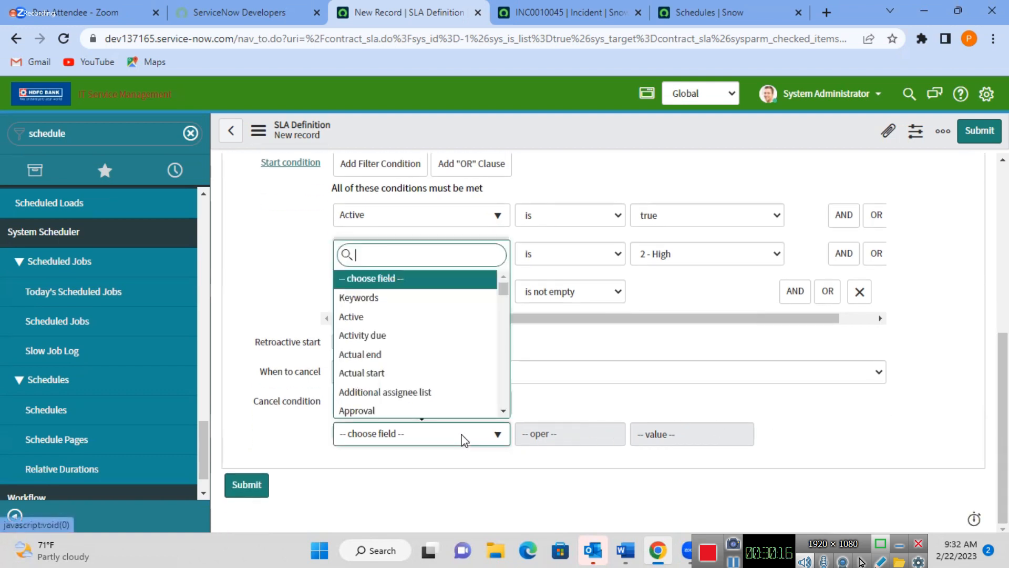
{"action": "type", "text": "pri"}
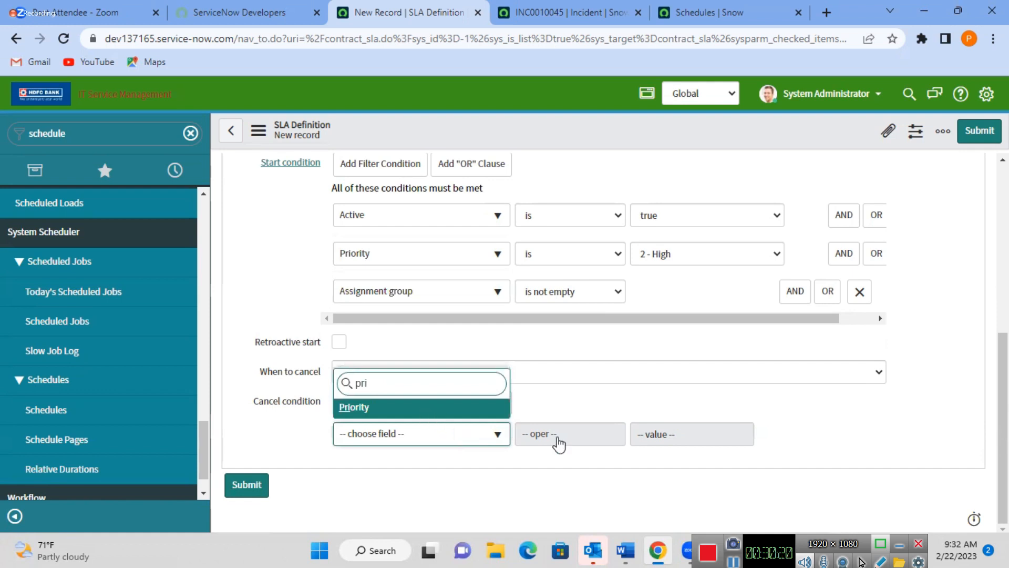
{"action": "key", "text": "Return"}
{"action": "left_click", "coordinate": [591, 439]}
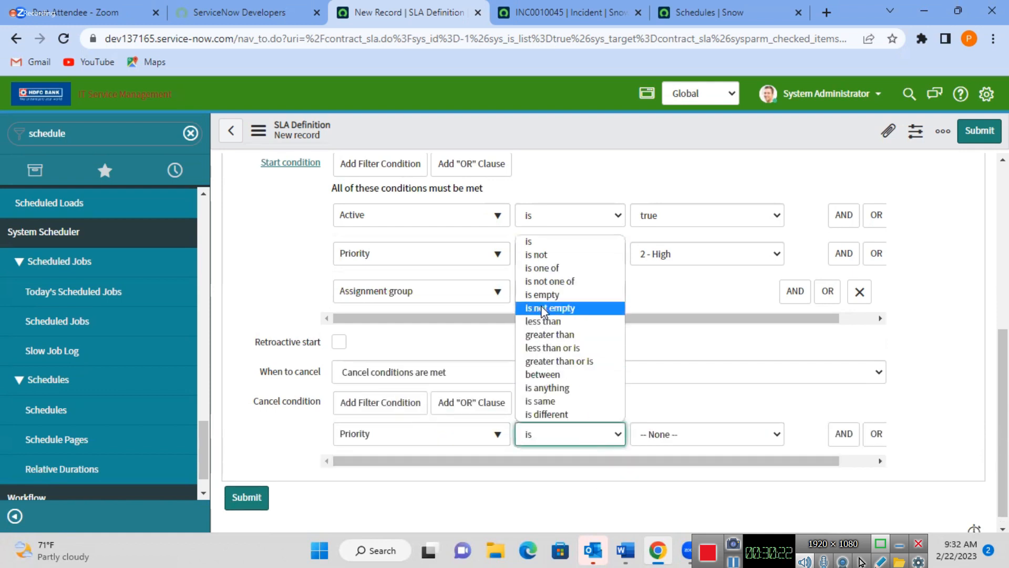
{"action": "left_click", "coordinate": [539, 260]}
{"action": "left_click", "coordinate": [662, 444]}
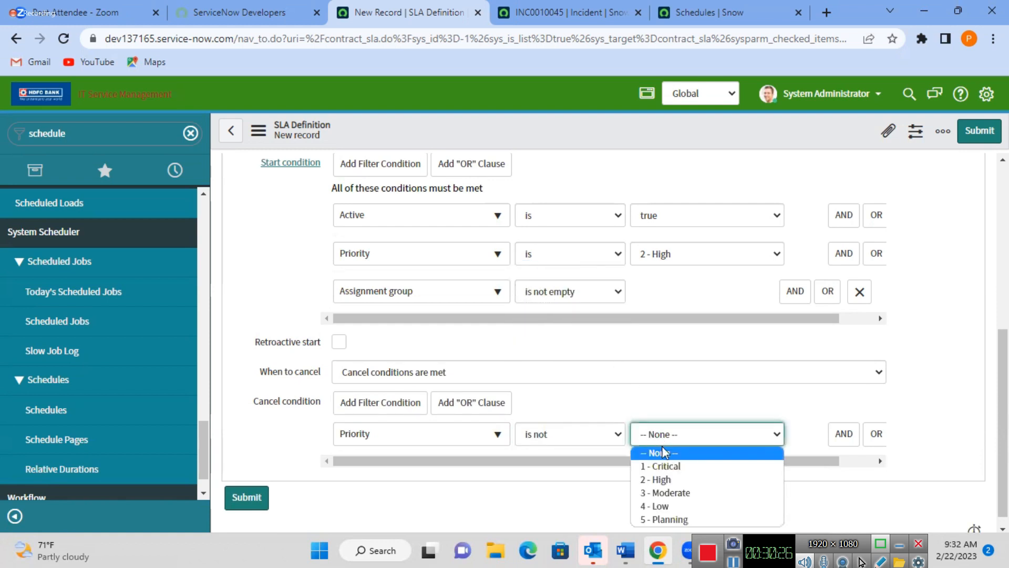
{"action": "left_click", "coordinate": [664, 480]}
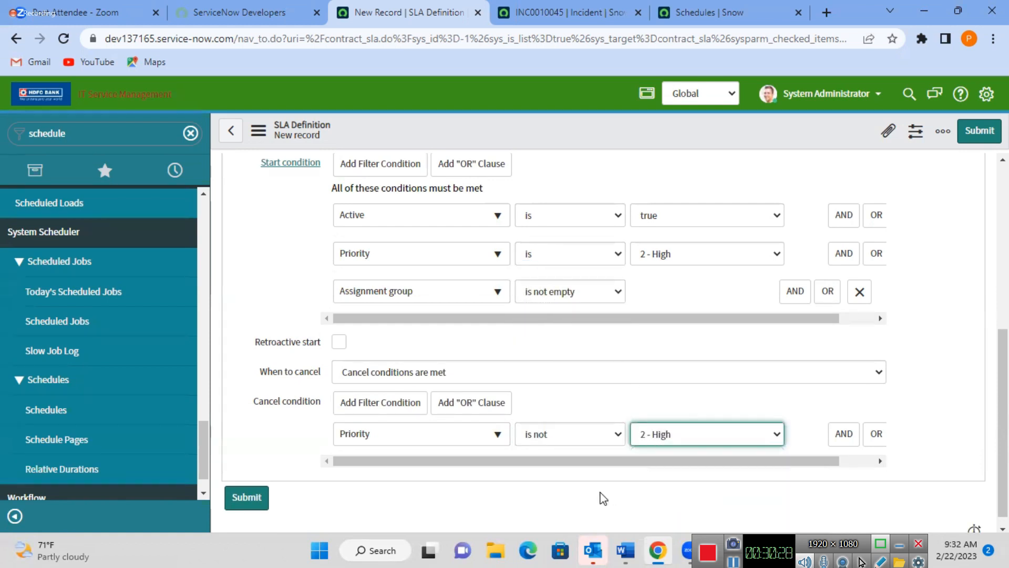
{"action": "left_click", "coordinate": [603, 498]}
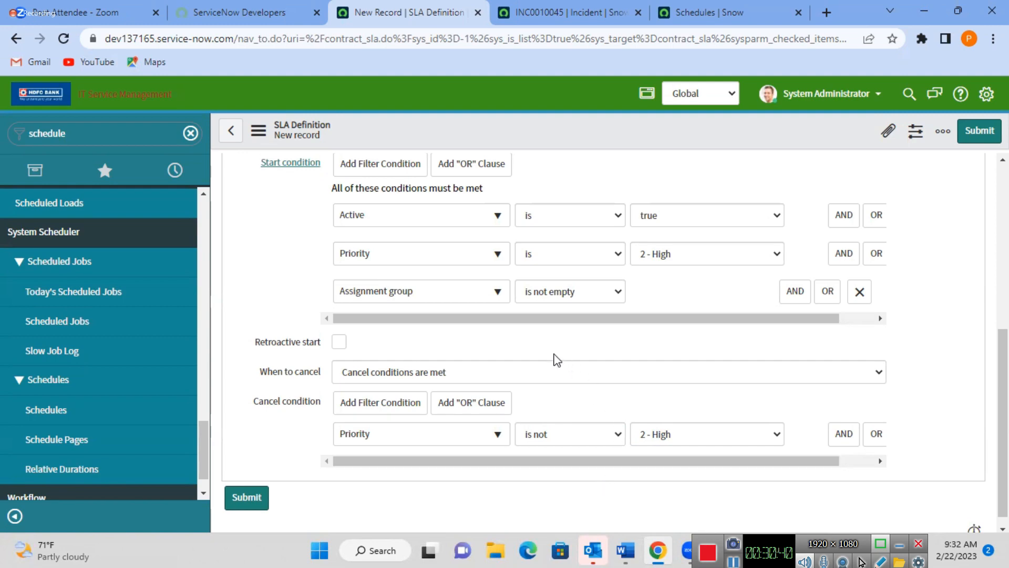
Set the SLA to cancel when Start conditions are not met.
{"action": "left_click", "coordinate": [557, 376]}
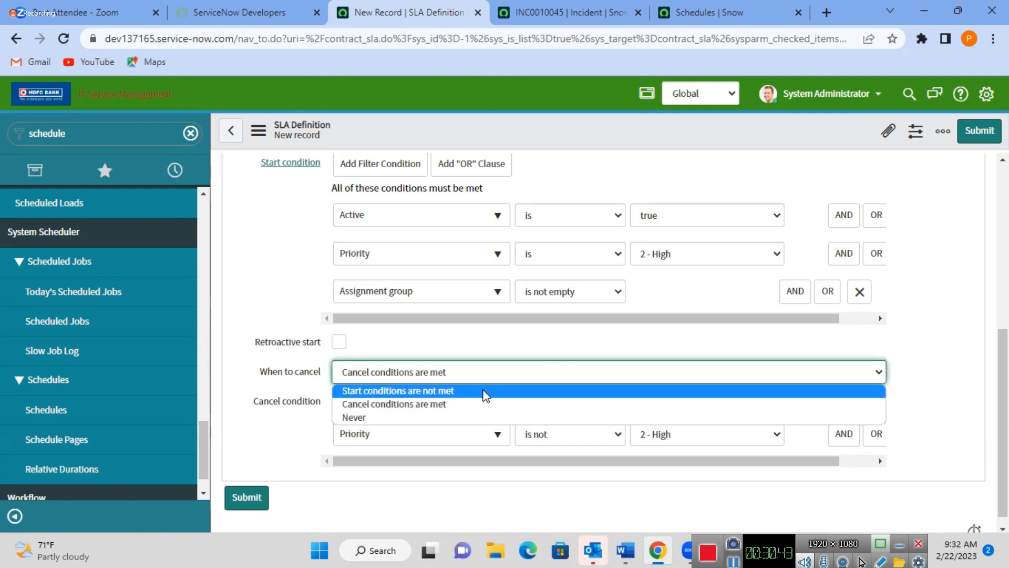
{"action": "key", "text": "Escape"}
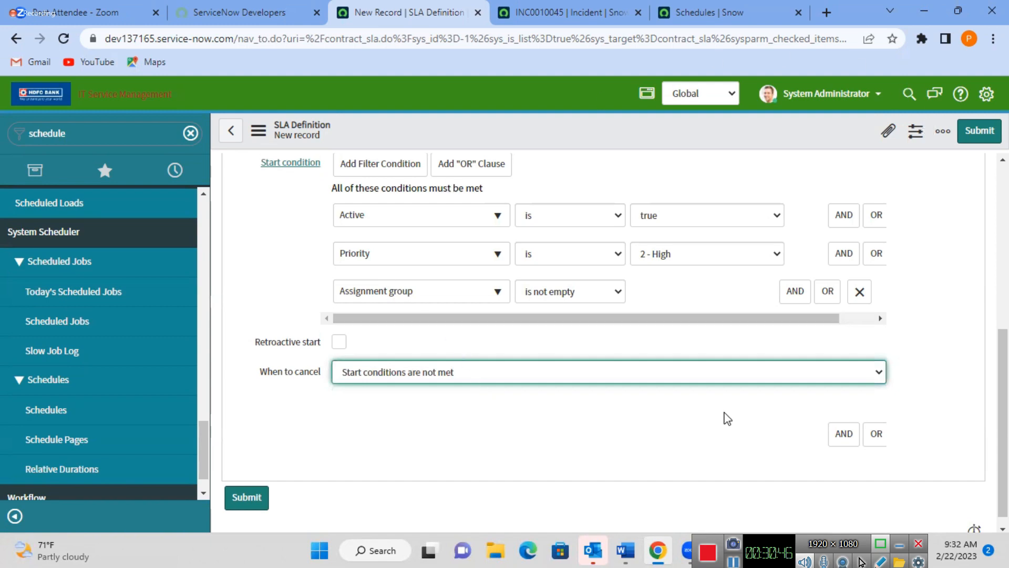
{"action": "left_click", "coordinate": [402, 456]}
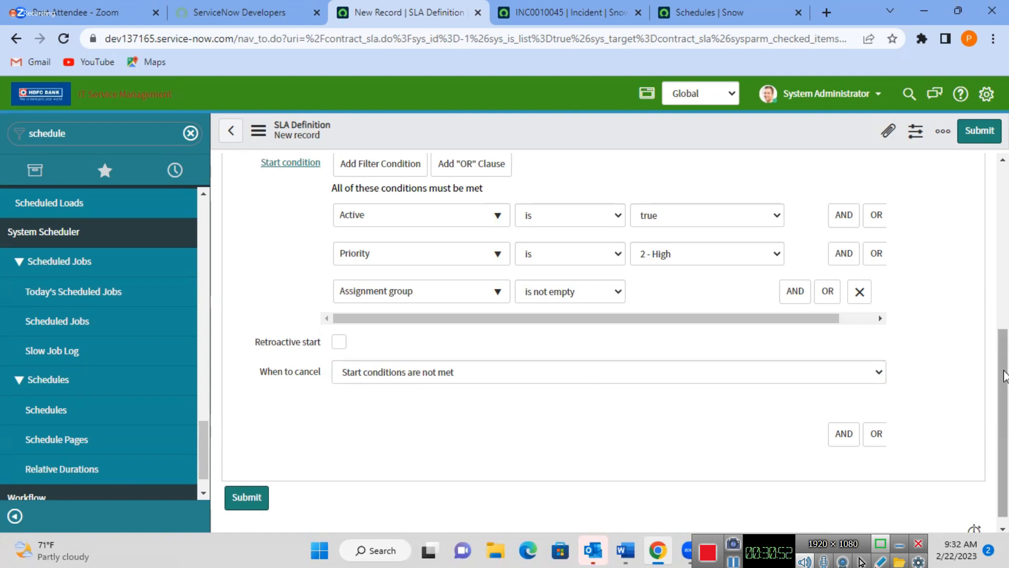
Open the pause condition settings of the SLA definition.
{"action": "left_click_drag", "start_coordinate": [1004, 371], "coordinate": [1002, 342]}
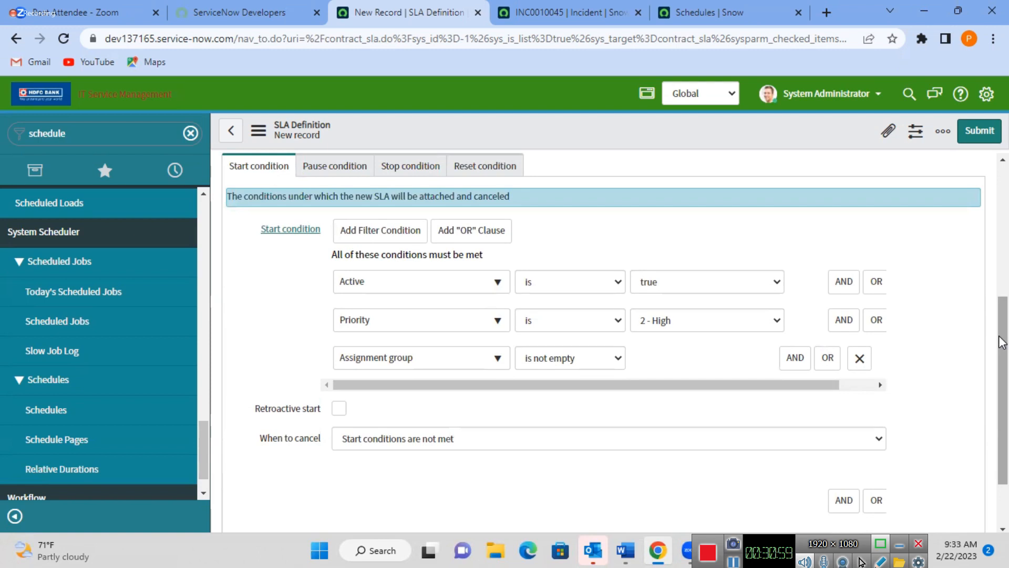
{"action": "left_click_drag", "start_coordinate": [1002, 341], "coordinate": [996, 319]}
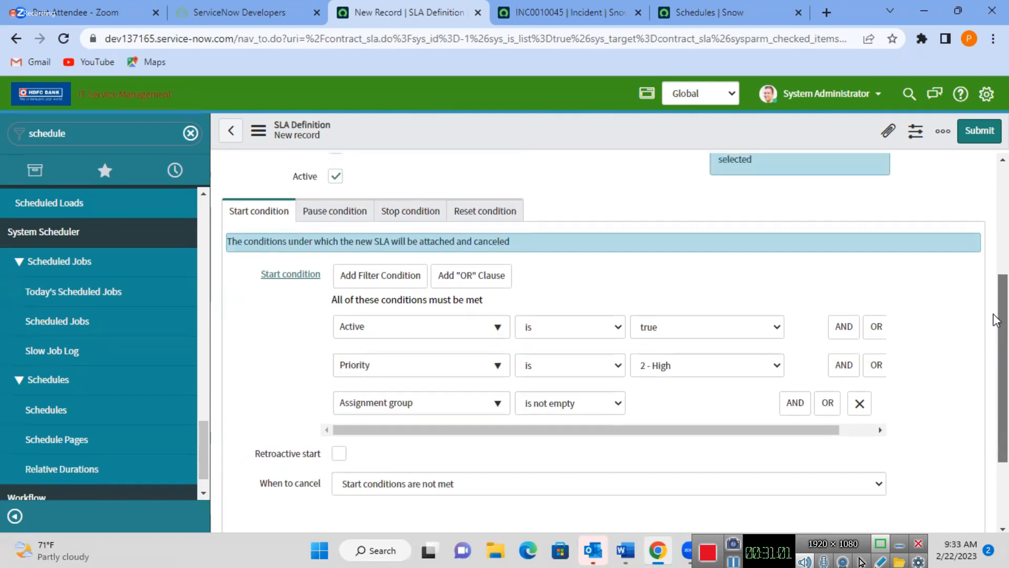
{"action": "left_click", "coordinate": [353, 214]}
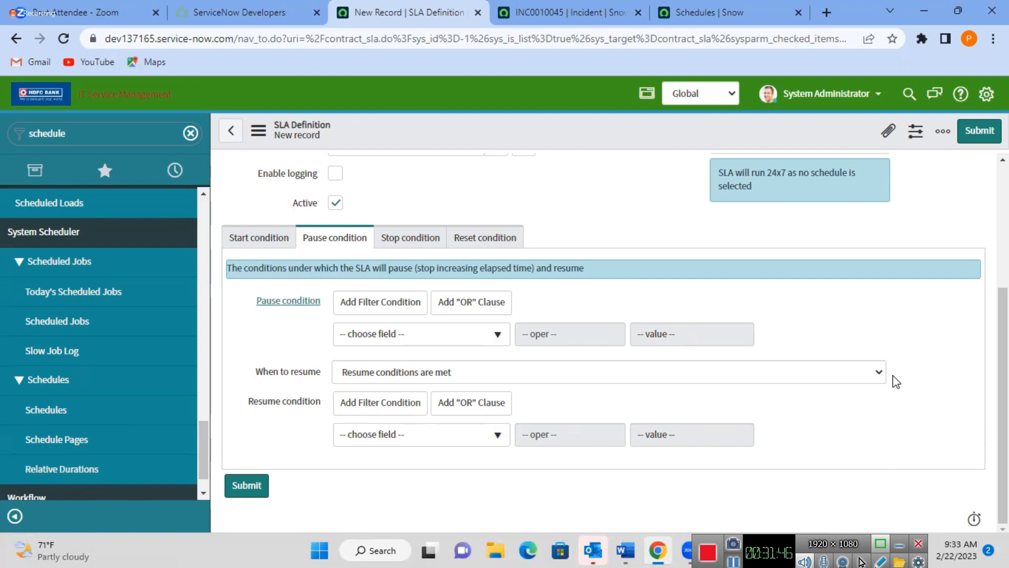
Switch to the open test incident and set its service to SAP Enterprise Services.
{"action": "left_click", "coordinate": [589, 7]}
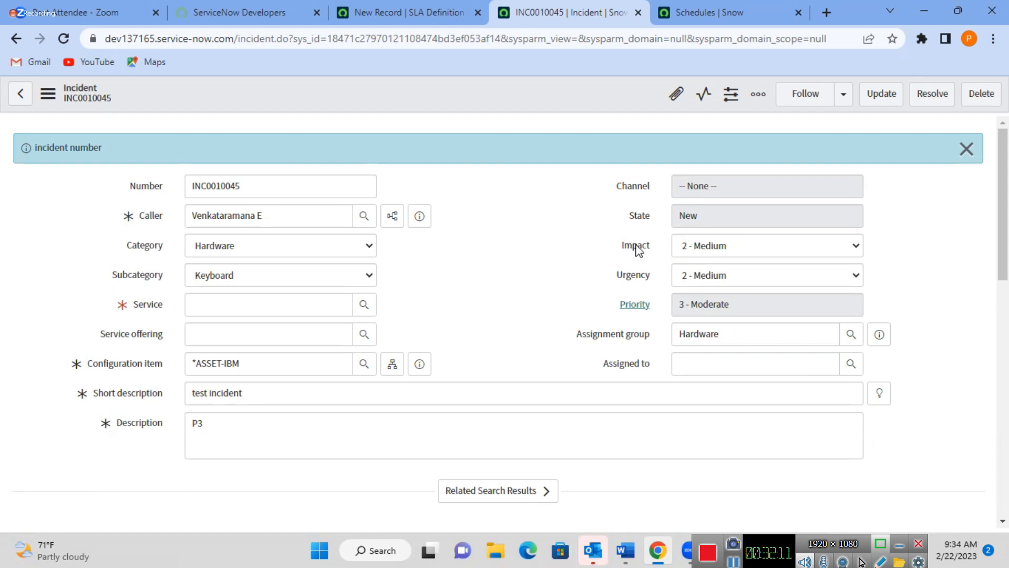
{"action": "left_click", "coordinate": [363, 305]}
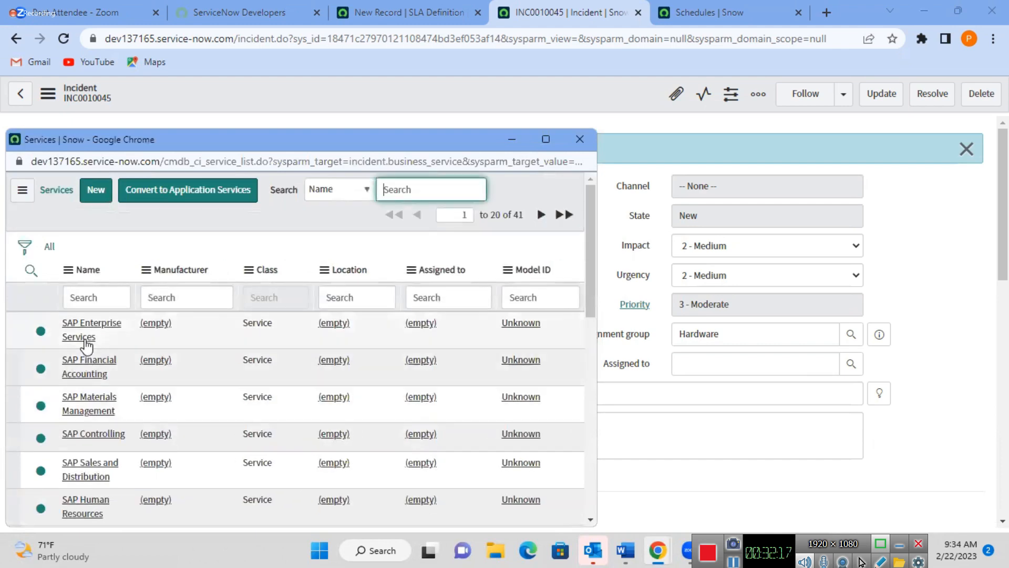
{"action": "left_click", "coordinate": [85, 339]}
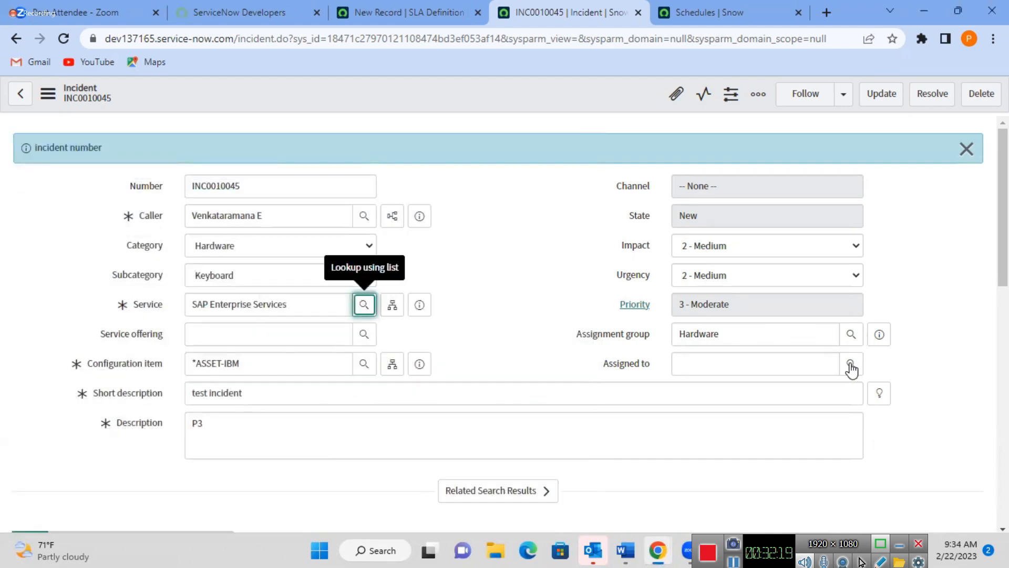
Assign the test incident to the second user in the assignee lookup list and save the record.
{"action": "left_click", "coordinate": [851, 364]}
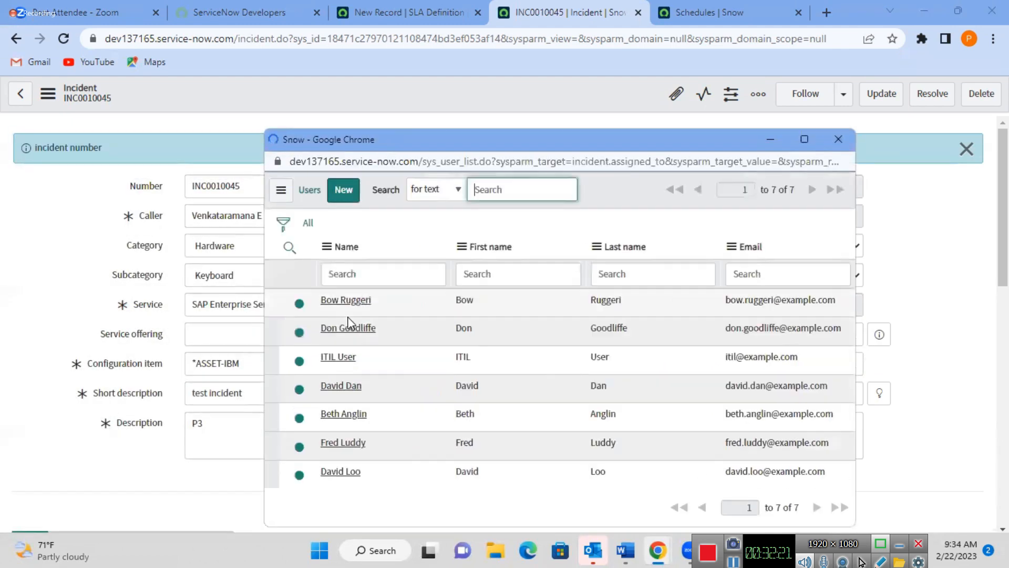
{"action": "left_click", "coordinate": [346, 330]}
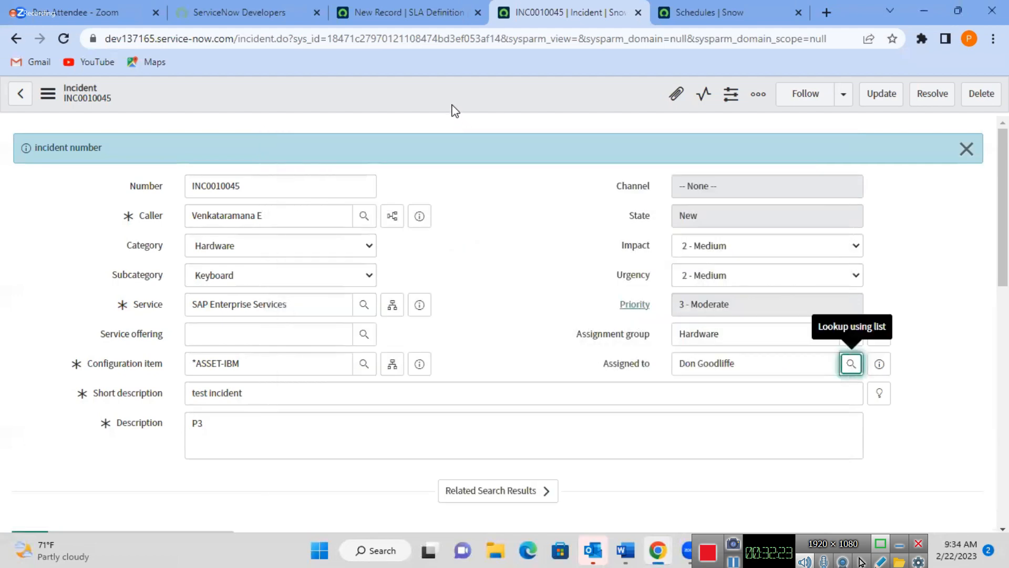
{"action": "right_click", "coordinate": [453, 98]}
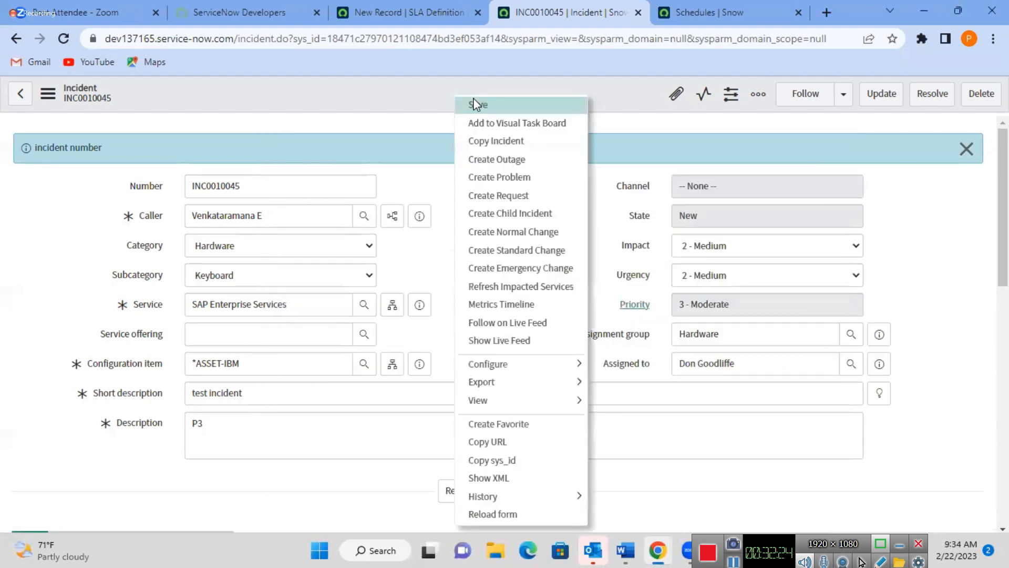
{"action": "left_click", "coordinate": [478, 105]}
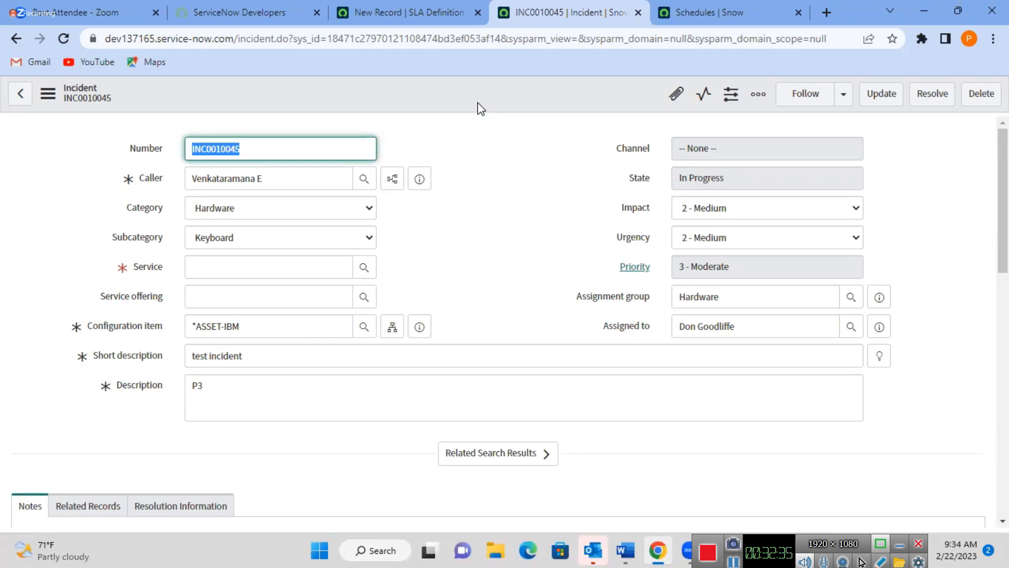
{"action": "left_click", "coordinate": [421, 12]}
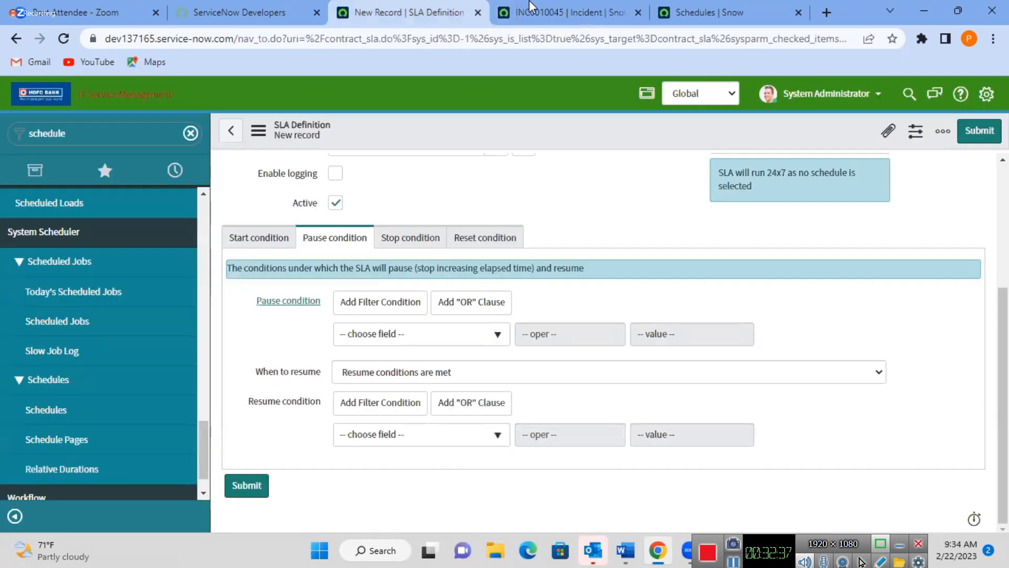
{"action": "left_click", "coordinate": [534, 11]}
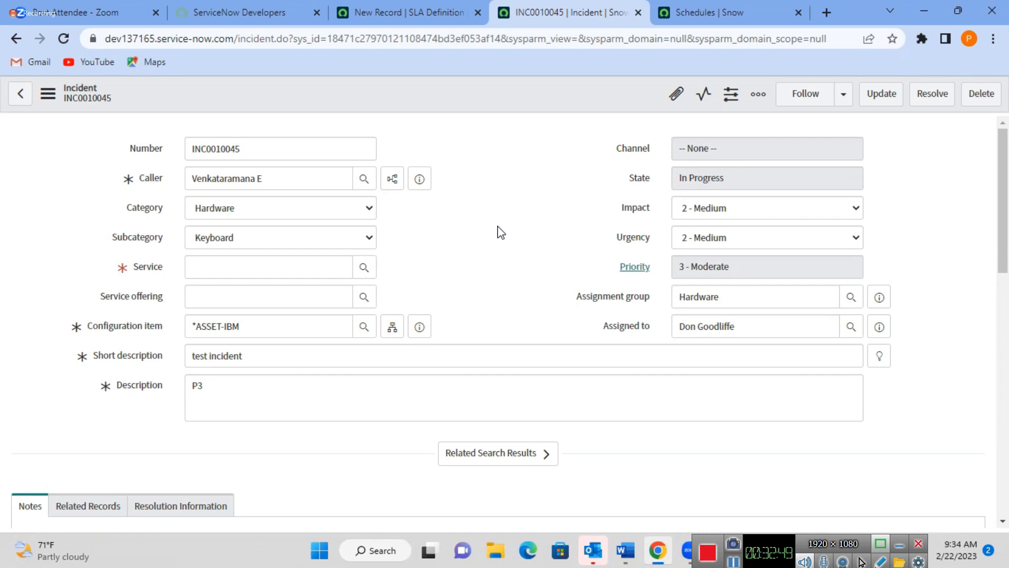
{"action": "left_click", "coordinate": [734, 179]}
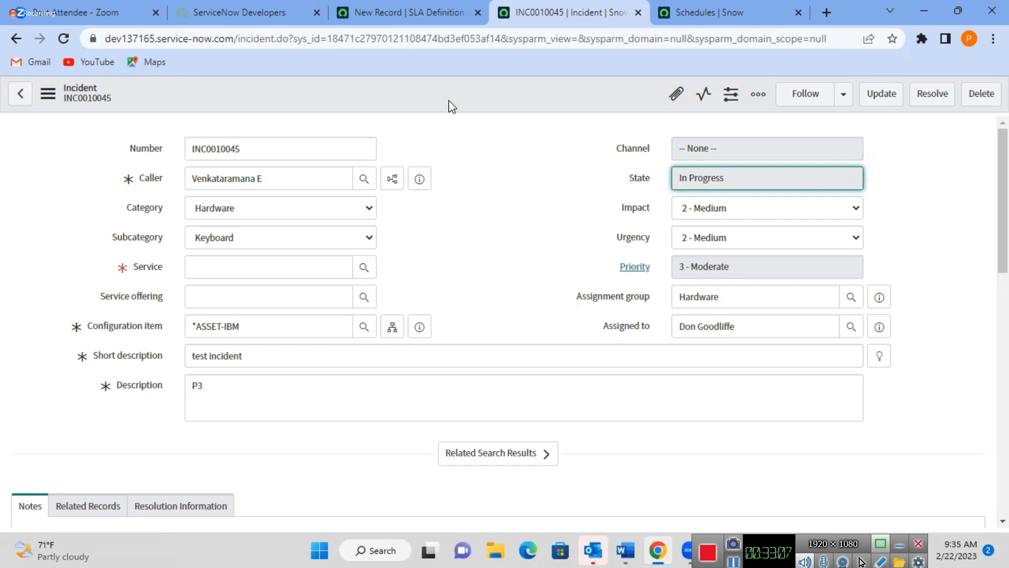
Return to the new SLA definition and set its pause condition to State is On Hold.
{"action": "left_click", "coordinate": [395, 8]}
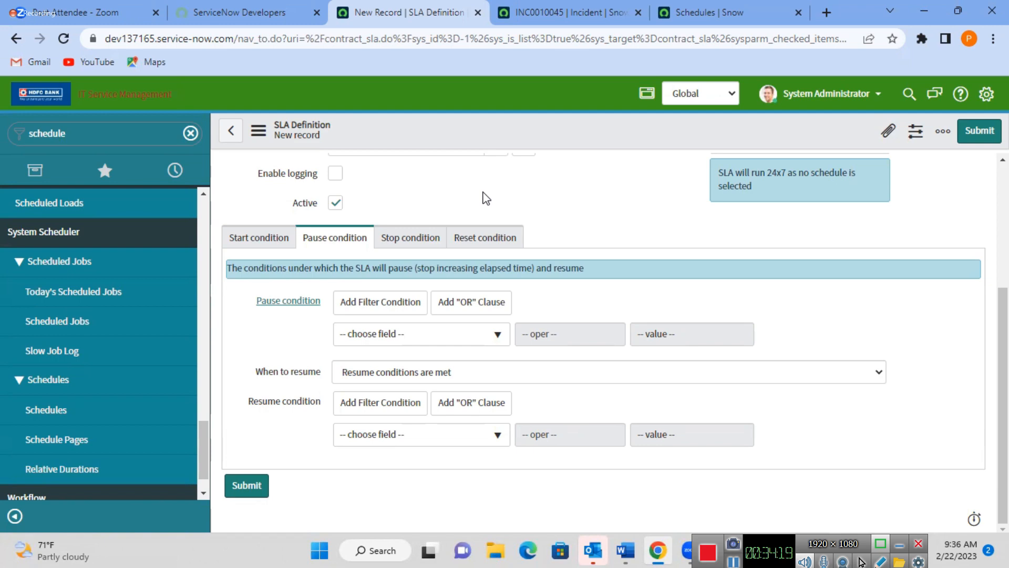
{"action": "left_click", "coordinate": [376, 339]}
{"action": "type", "text": "s"}
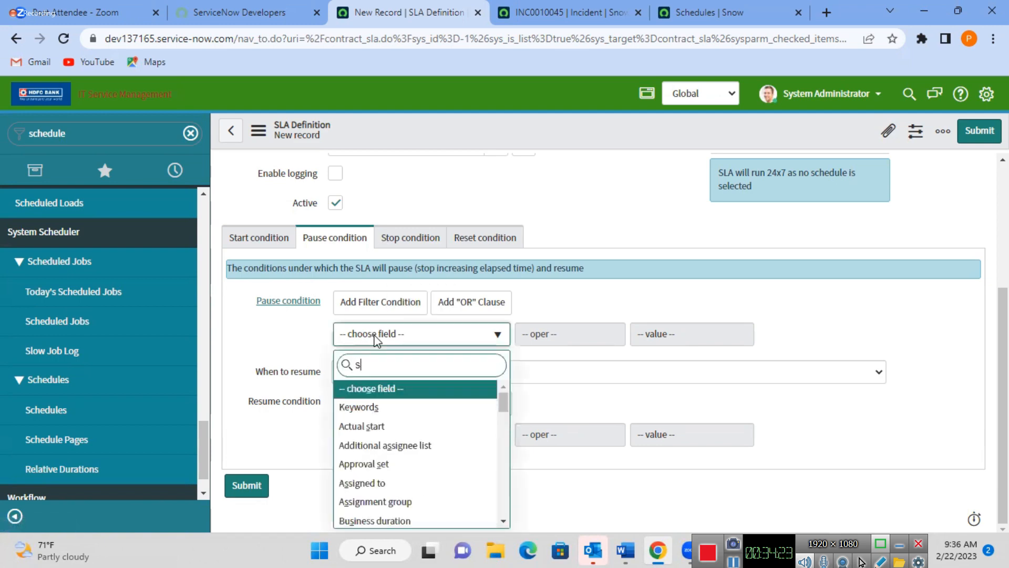
{"action": "type", "text": "ta"}
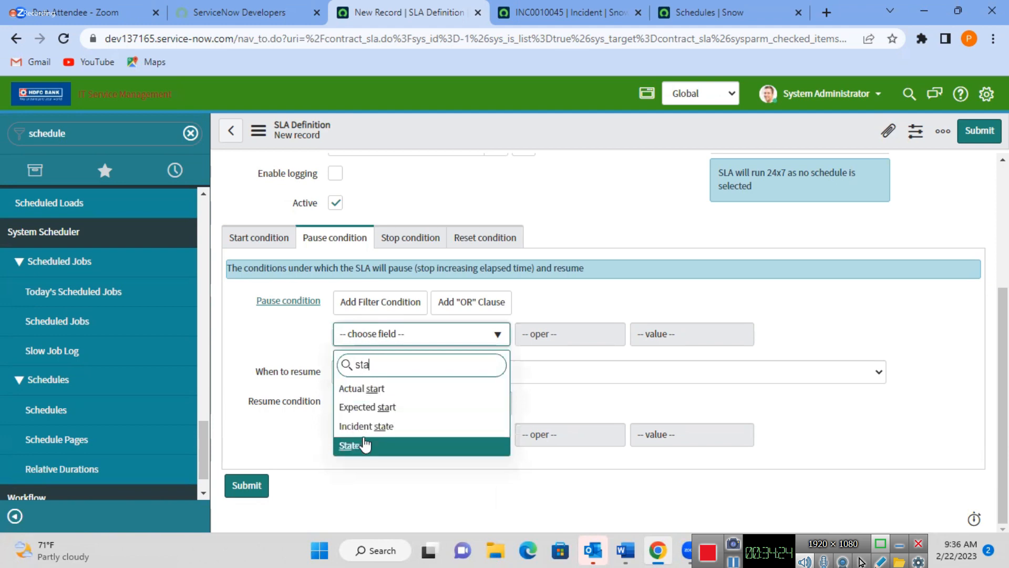
{"action": "key", "text": "Return"}
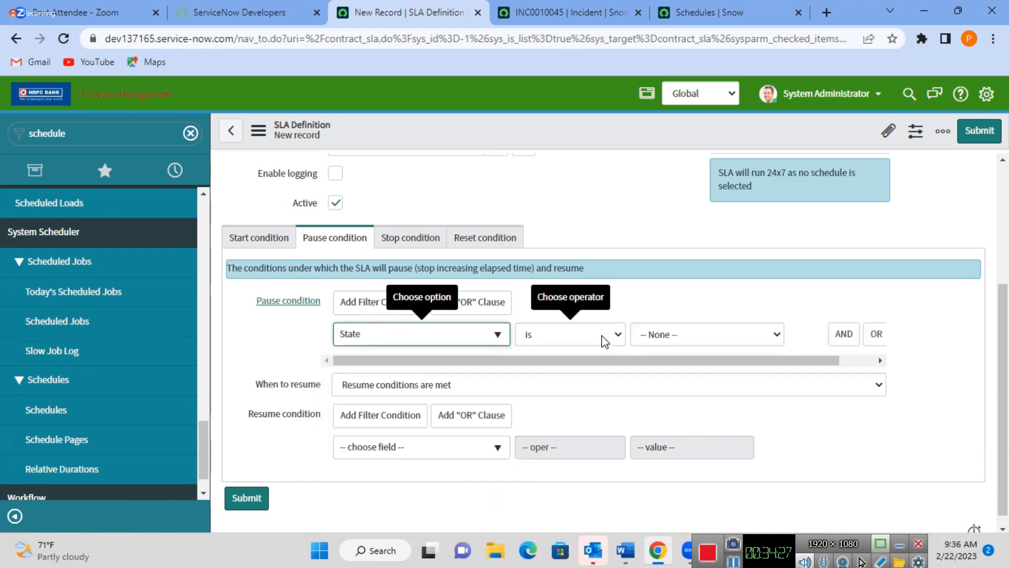
{"action": "left_click", "coordinate": [680, 334]}
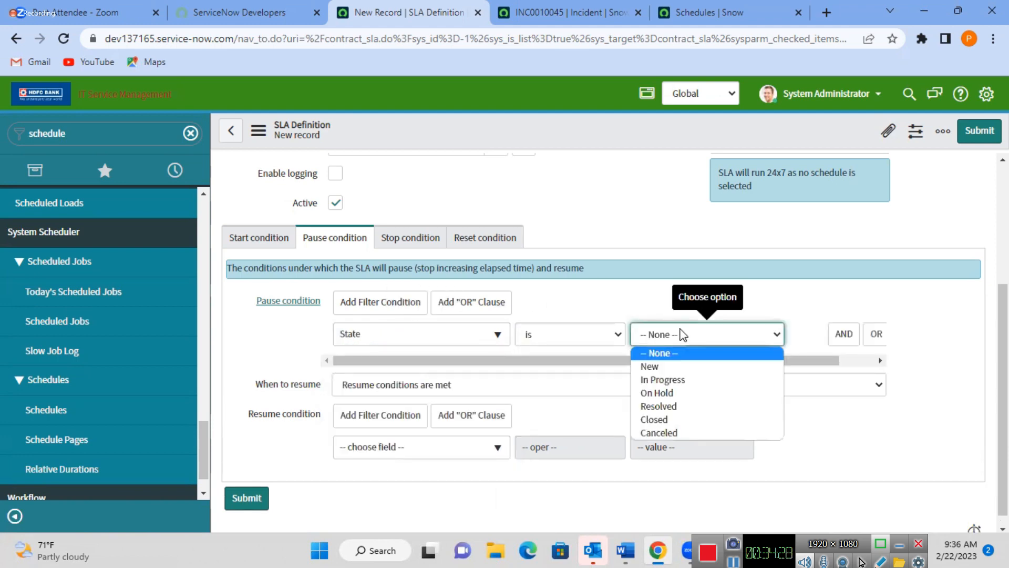
{"action": "left_click", "coordinate": [675, 394]}
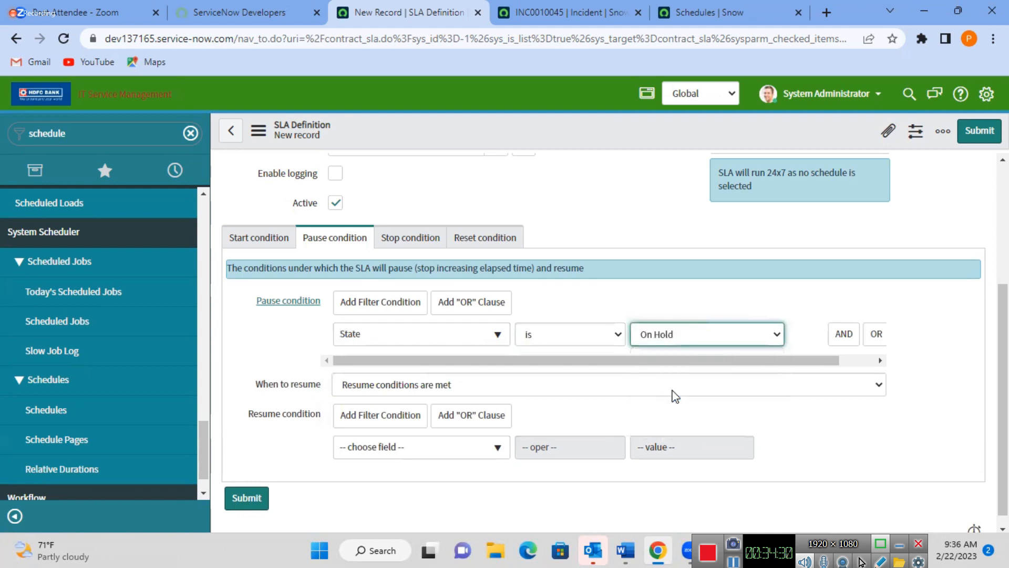
Add a second required pause condition based on the On hold reason field.
{"action": "left_click", "coordinate": [840, 336]}
{"action": "left_click", "coordinate": [455, 400]}
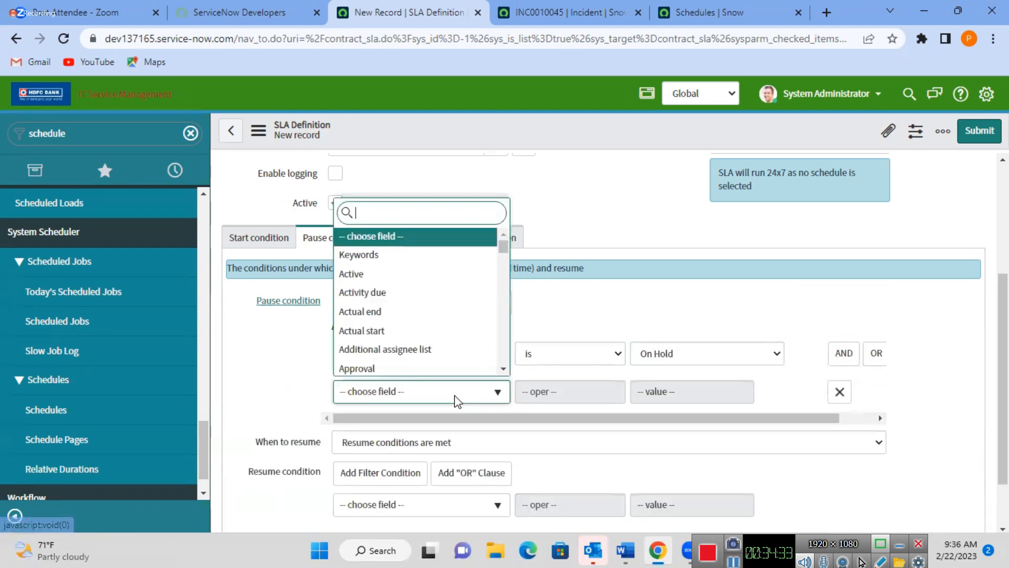
{"action": "type", "text": "on"}
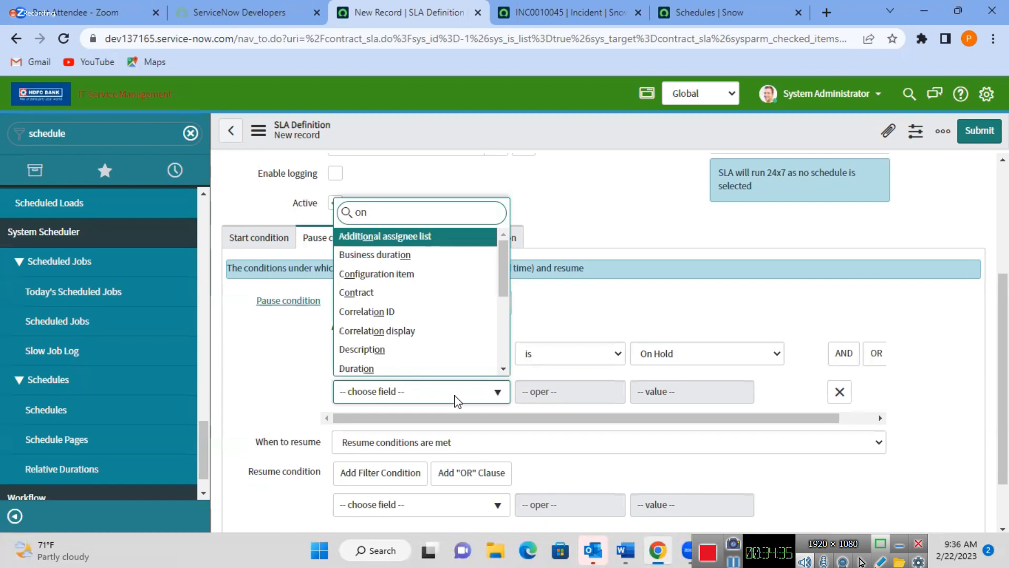
{"action": "type", "text": "h"}
{"action": "key", "text": "BackSpace"}
{"action": "type", "text": "hold"}
{"action": "key", "text": "BackSpace"}
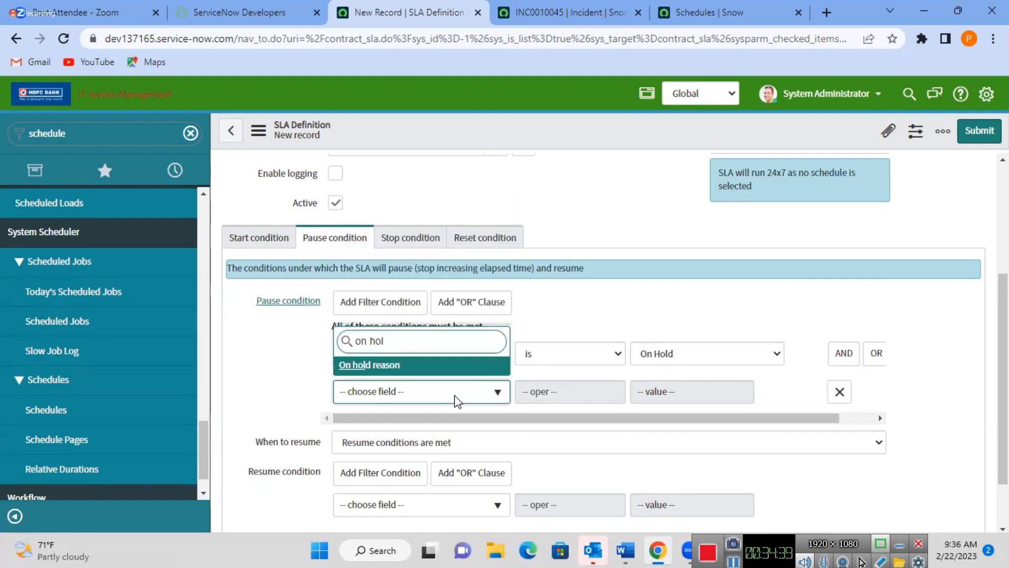
{"action": "left_click", "coordinate": [412, 365]}
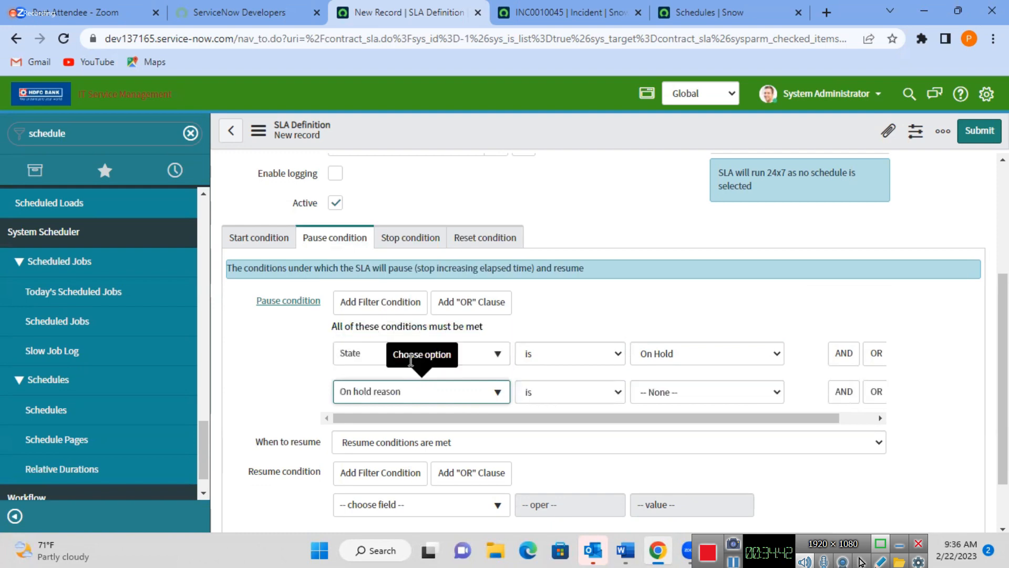
Set the On hold reason condition to is one of Awaiting Caller, Awaiting Change, Awaiting Problem and Awaiting Vendor.
{"action": "left_click", "coordinate": [555, 399]}
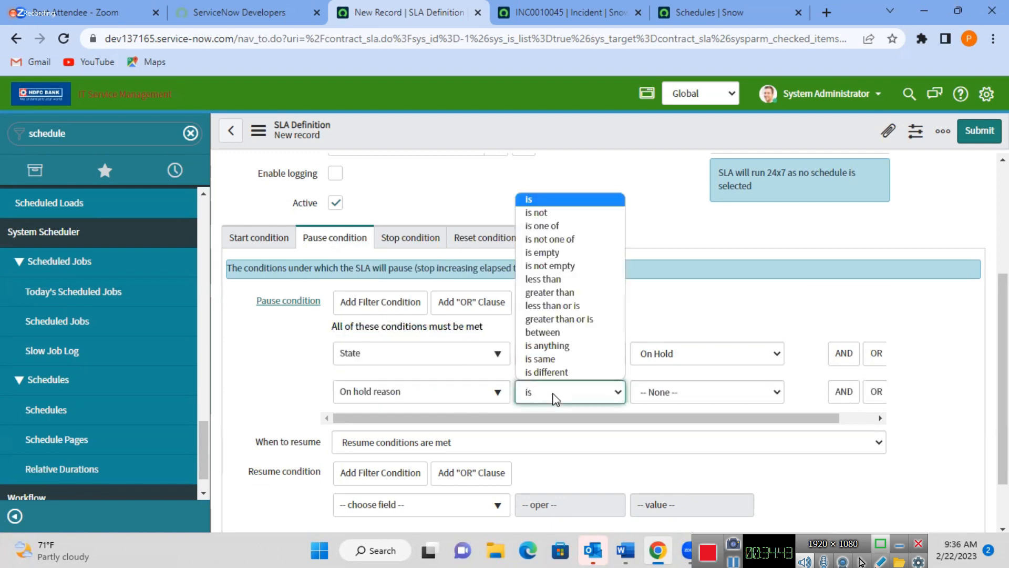
{"action": "left_click", "coordinate": [570, 230]}
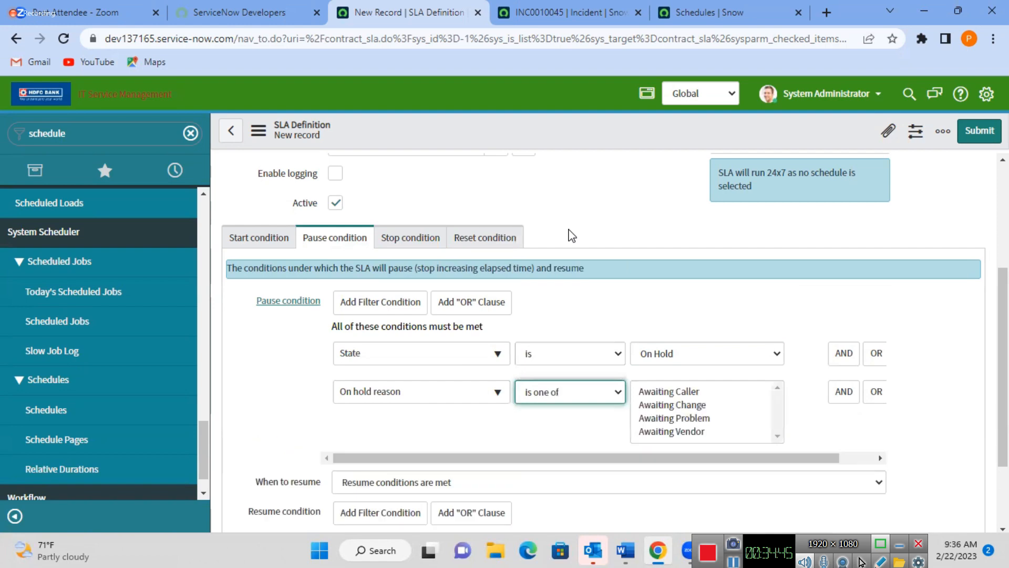
{"action": "left_click", "coordinate": [683, 392]}
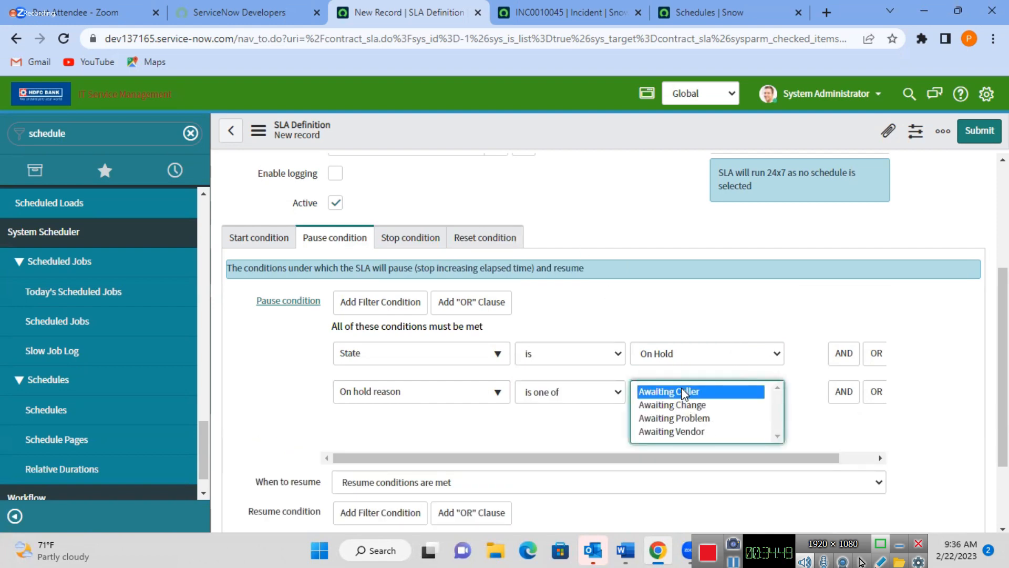
{"action": "left_click", "coordinate": [678, 431], "text": "shift"}
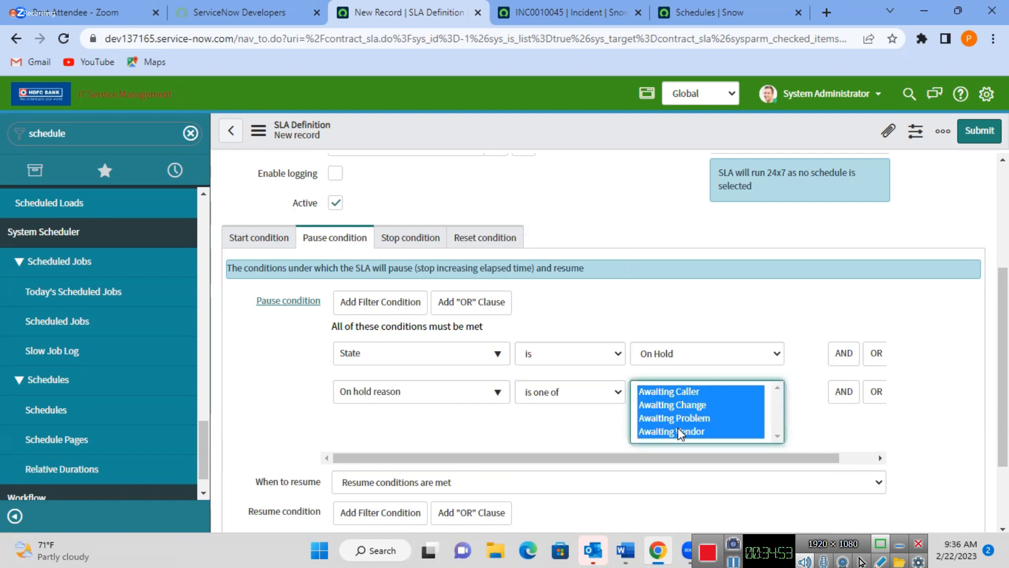
{"action": "left_click", "coordinate": [570, 434]}
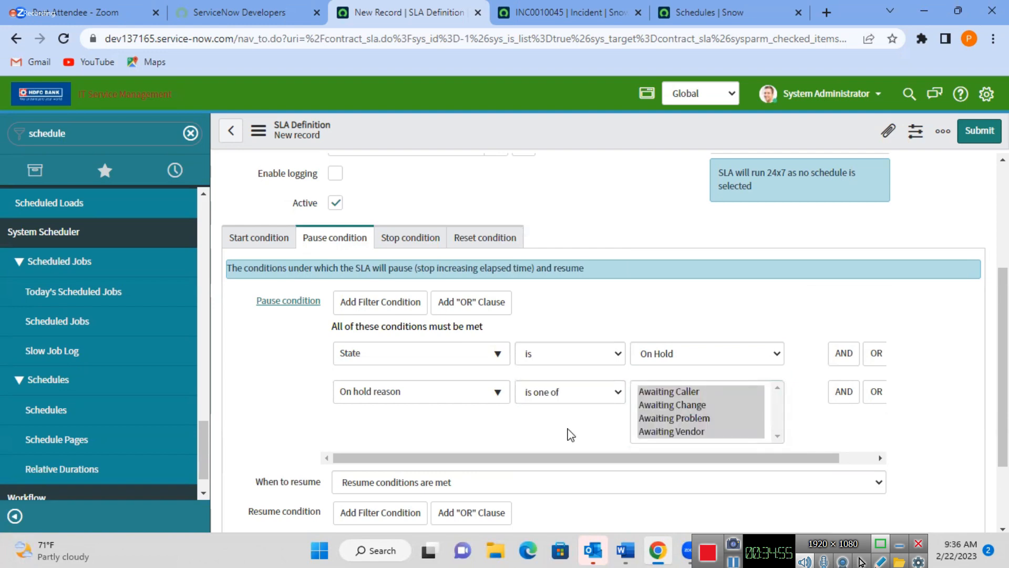
Set the SLA to resume when Pause conditions are not met.
{"action": "left_click_drag", "start_coordinate": [1004, 342], "coordinate": [1003, 378]}
{"action": "left_click", "coordinate": [473, 426]}
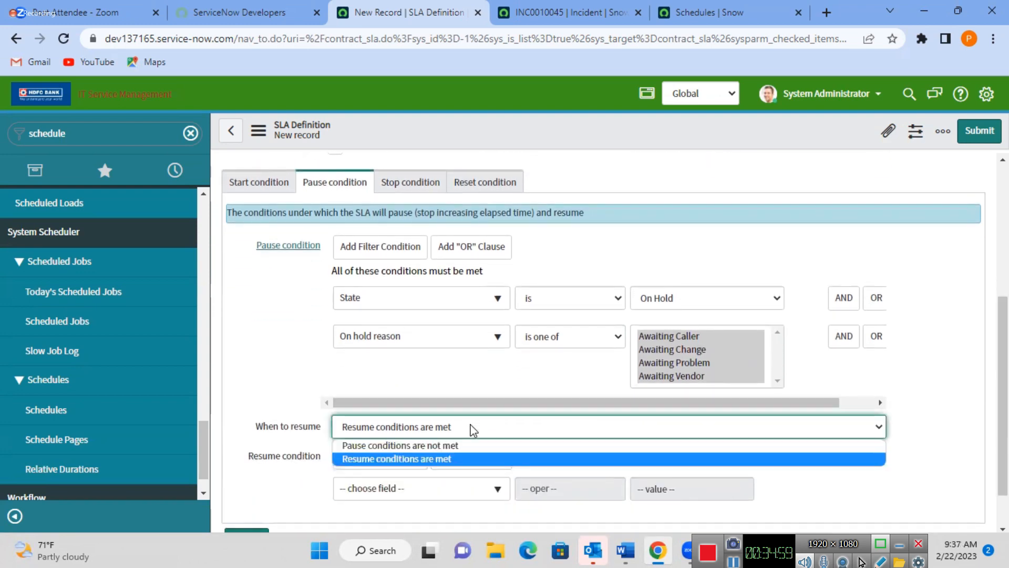
{"action": "left_click", "coordinate": [449, 445]}
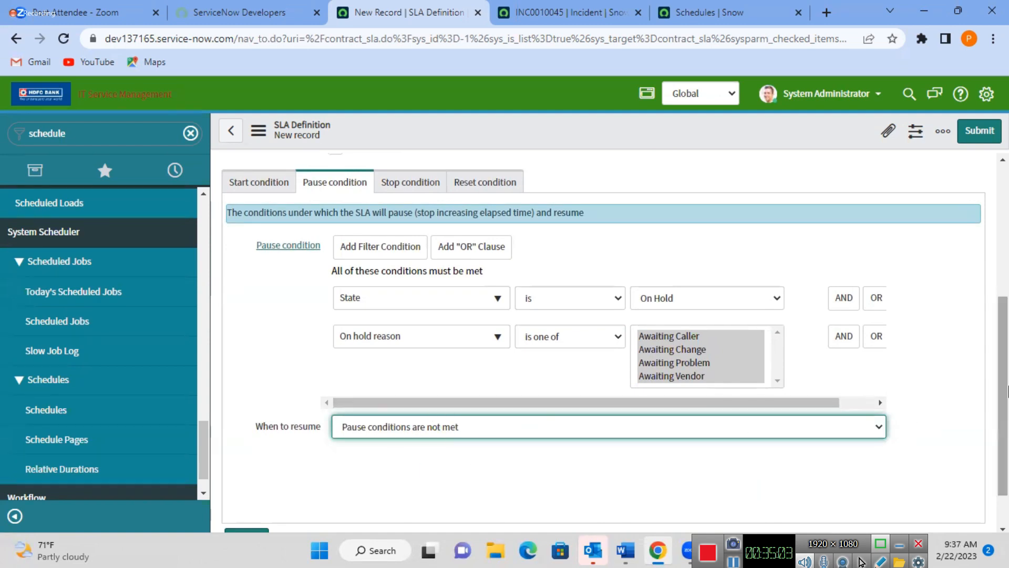
{"action": "left_click_drag", "start_coordinate": [1006, 392], "coordinate": [1001, 377]}
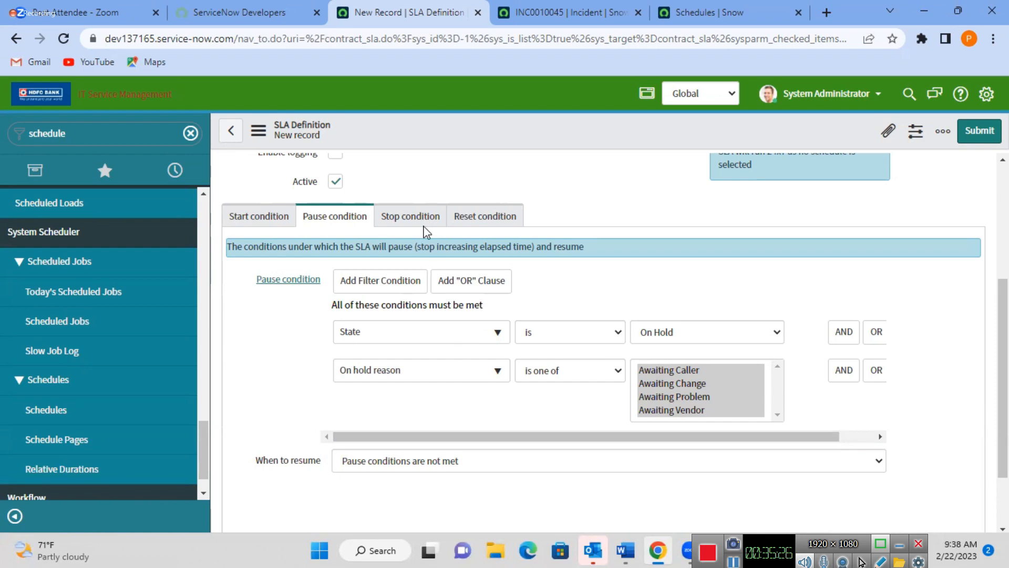
Set the stop condition of the SLA definition to State is Resolved.
{"action": "left_click", "coordinate": [412, 218]}
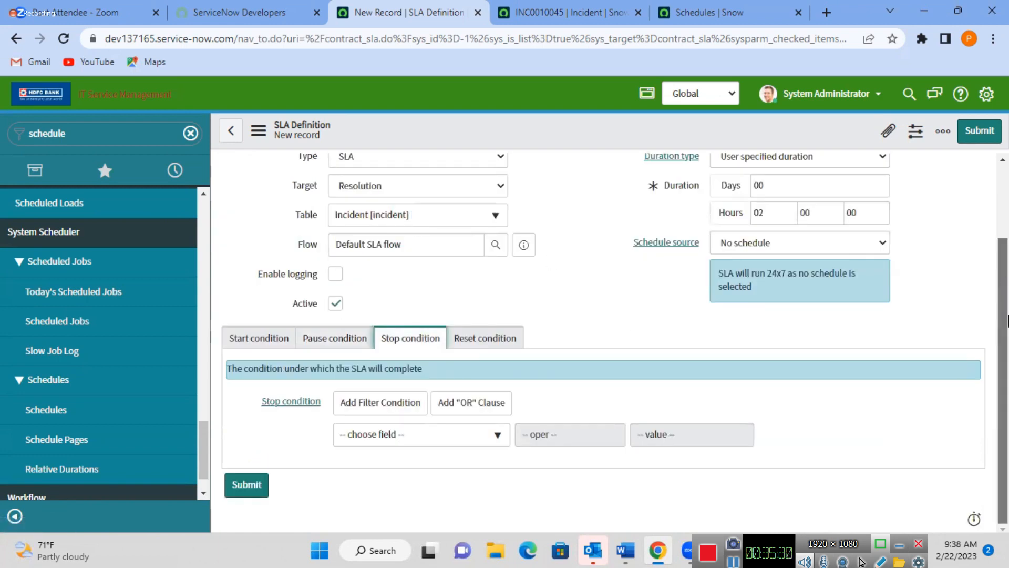
{"action": "left_click", "coordinate": [468, 435]}
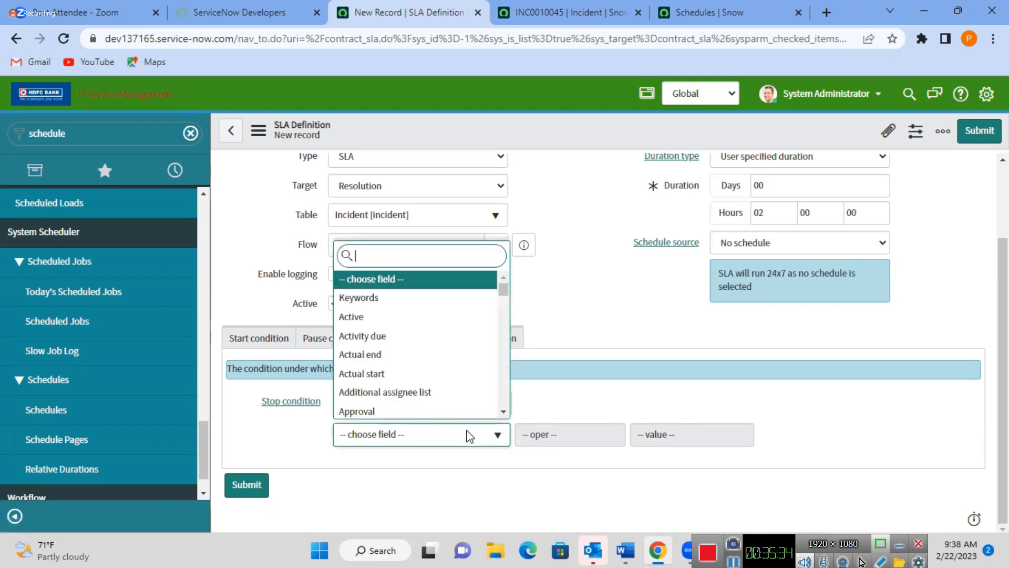
{"action": "type", "text": "sta"}
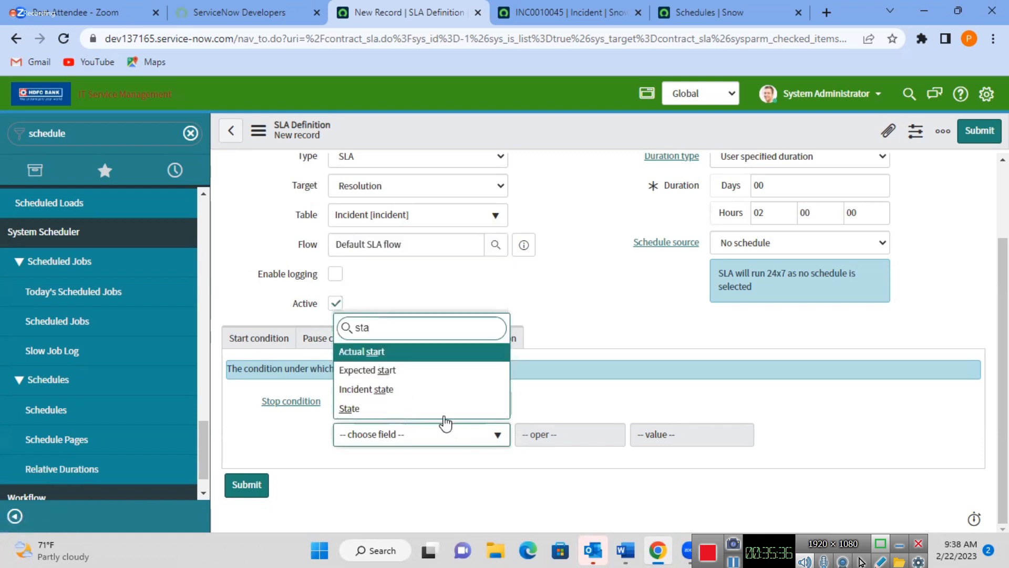
{"action": "left_click", "coordinate": [431, 410]}
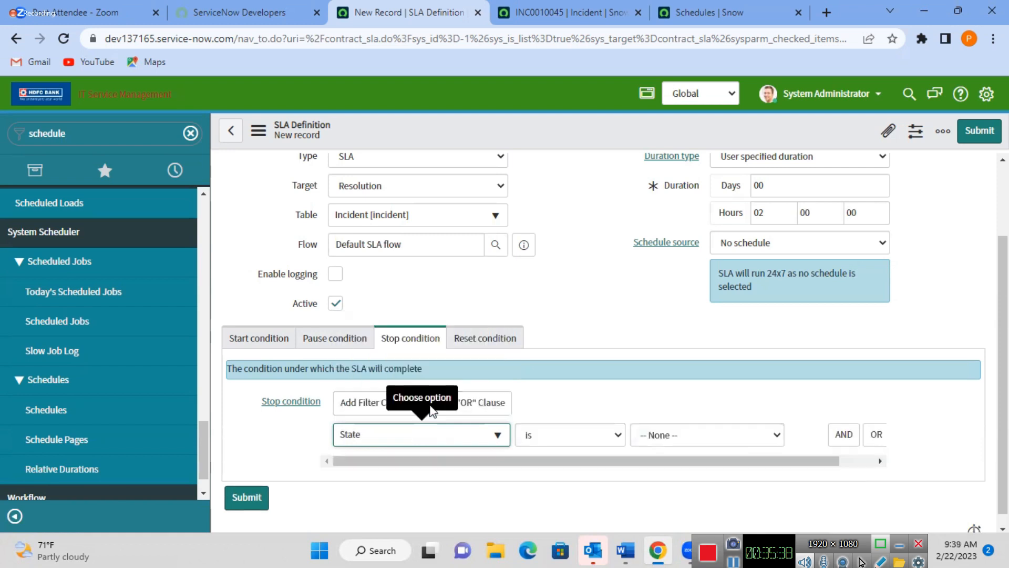
{"action": "left_click", "coordinate": [680, 437]}
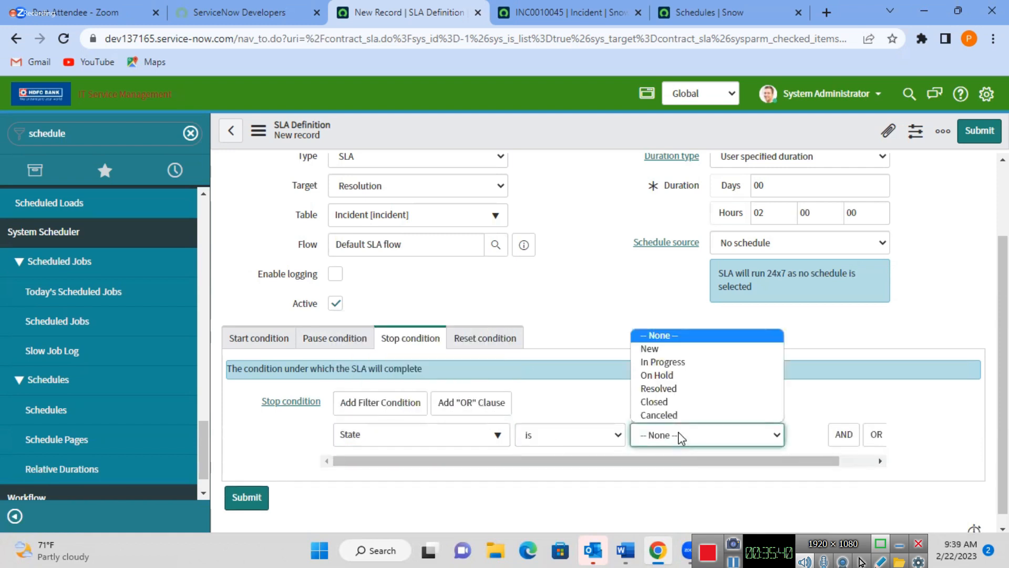
{"action": "left_click", "coordinate": [664, 390]}
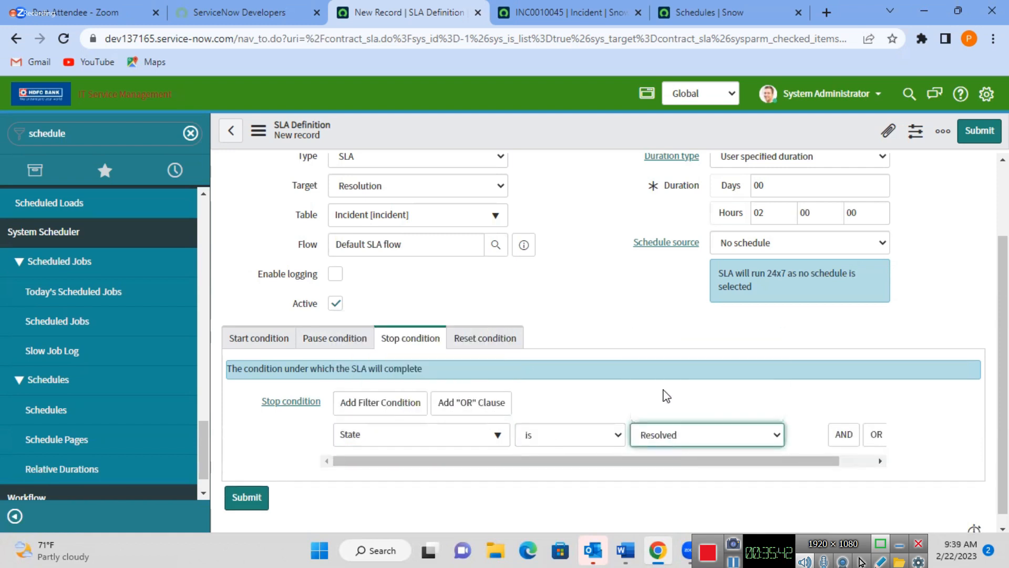
Review the pause conditions and the resume setting of the SLA definition.
{"action": "left_click", "coordinate": [329, 345]}
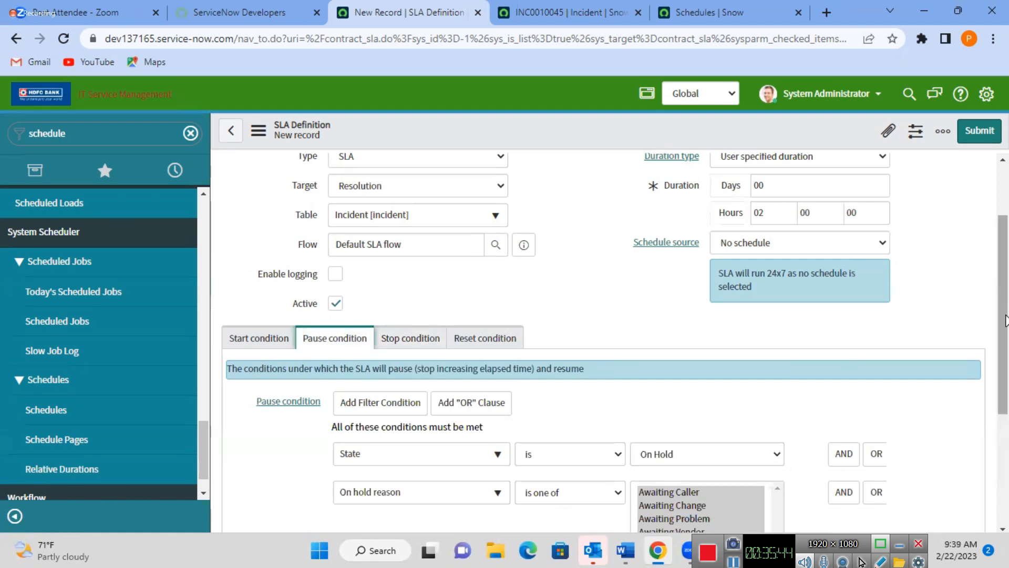
{"action": "left_click_drag", "start_coordinate": [1004, 319], "coordinate": [945, 421]}
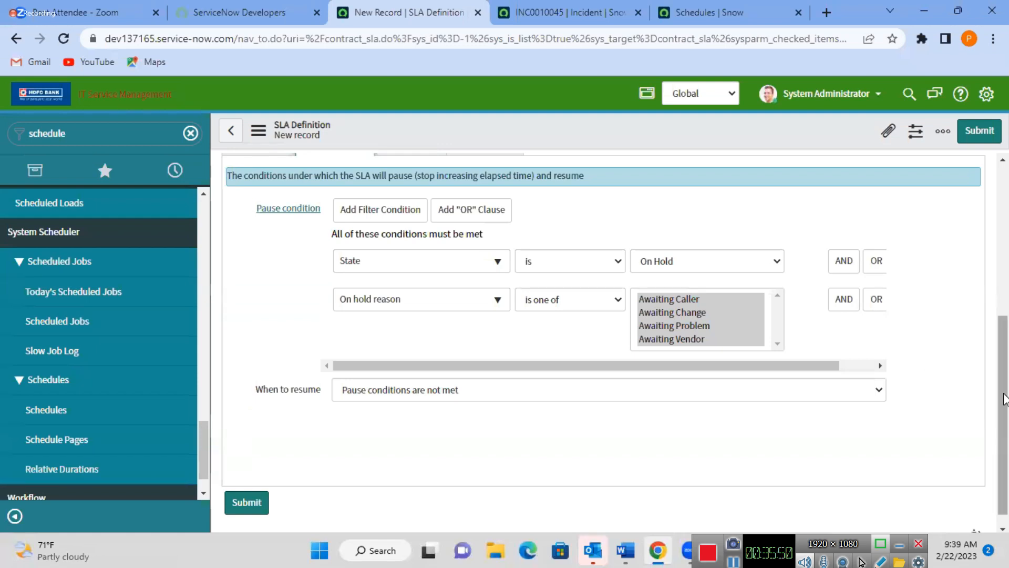
{"action": "scroll", "coordinate": [1003, 371], "scroll_direction": "up", "scroll_amount": 1}
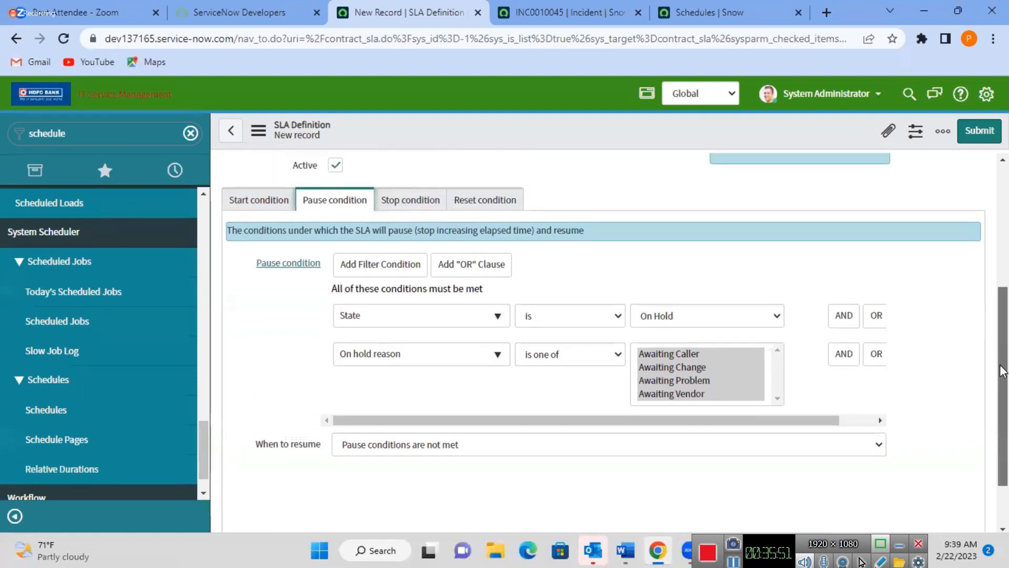
Try to extend the stop condition with an OR clause for State is Closed.
{"action": "left_click", "coordinate": [409, 202]}
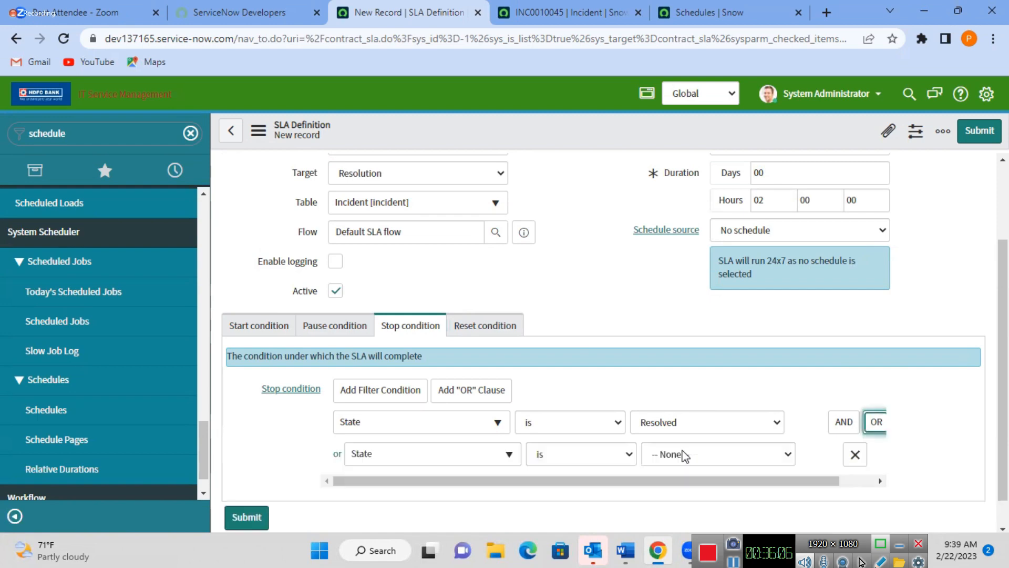
{"action": "left_click", "coordinate": [683, 454]}
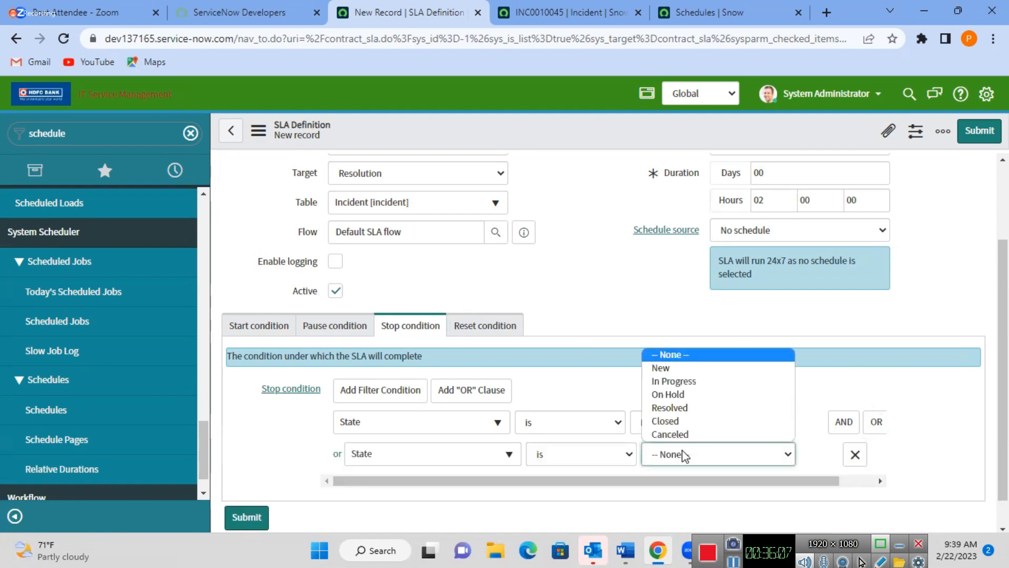
{"action": "left_click", "coordinate": [666, 420]}
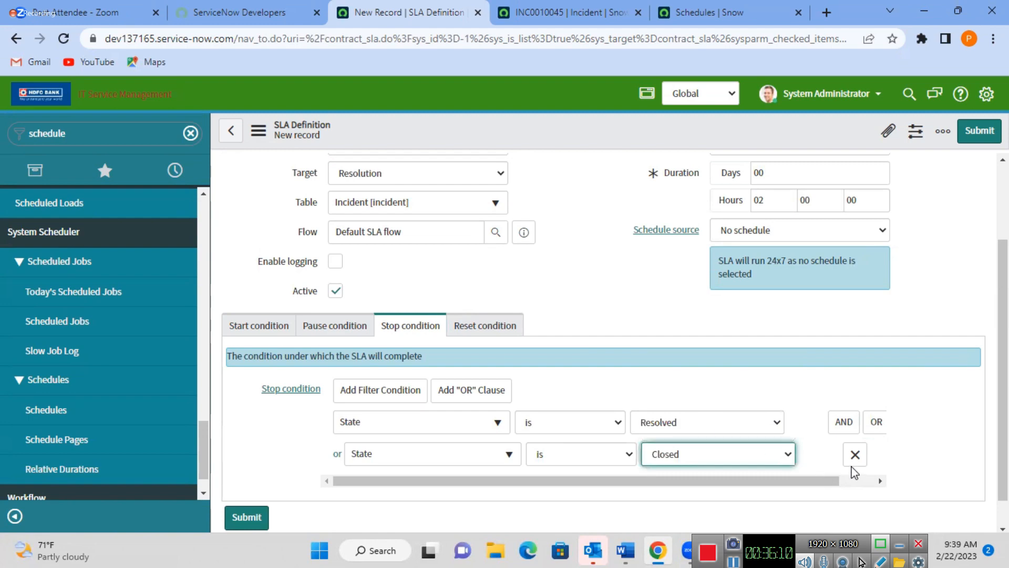
{"action": "left_click", "coordinate": [854, 456]}
Change the stop condition to State is one of Resolved and Closed, and save the SLA definition.
{"action": "left_click", "coordinate": [594, 428]}
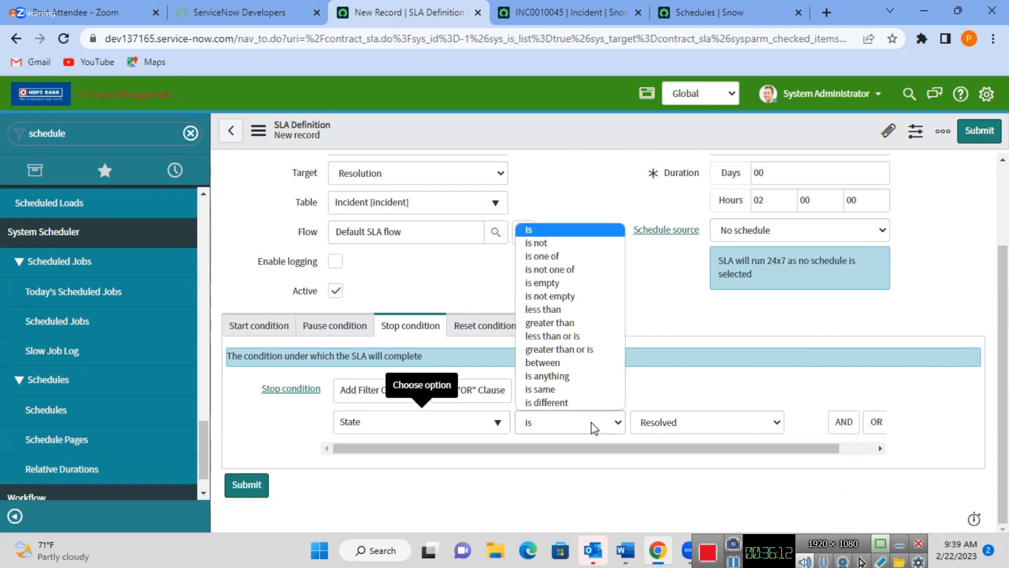
{"action": "left_click", "coordinate": [561, 261]}
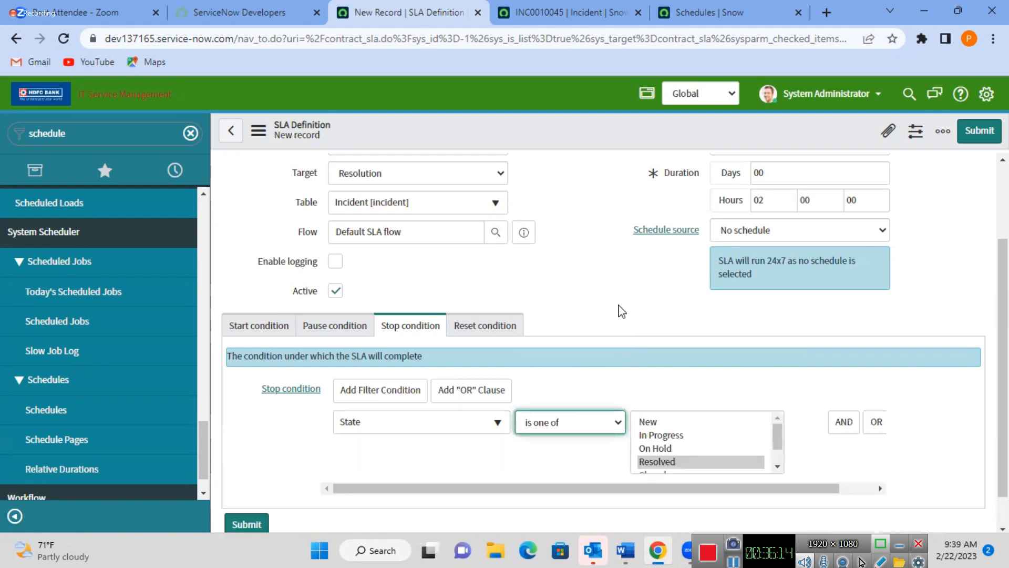
{"action": "left_click", "coordinate": [778, 468]}
{"action": "left_click", "coordinate": [777, 467]}
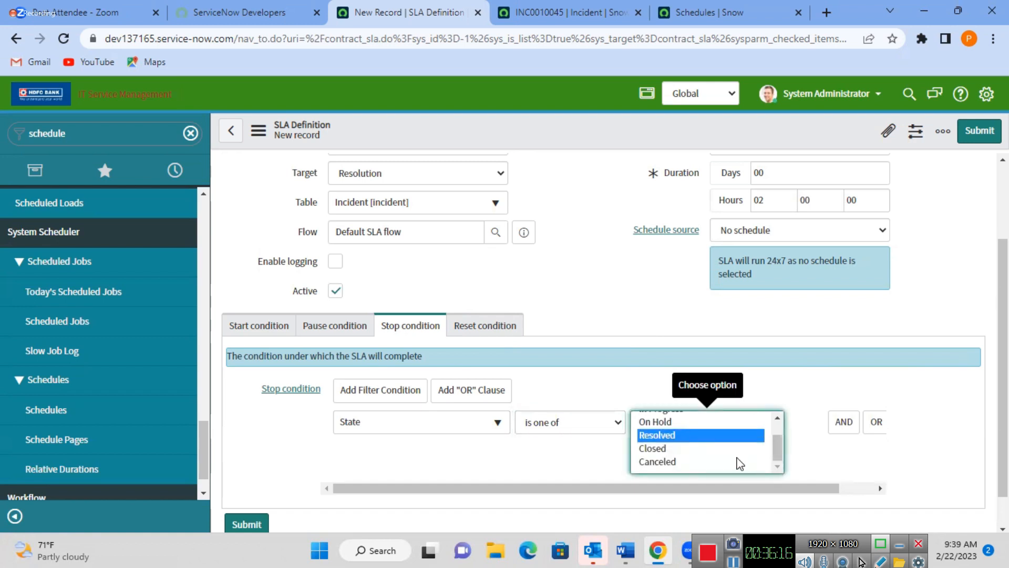
{"action": "left_click", "coordinate": [653, 449], "text": "ctrl"}
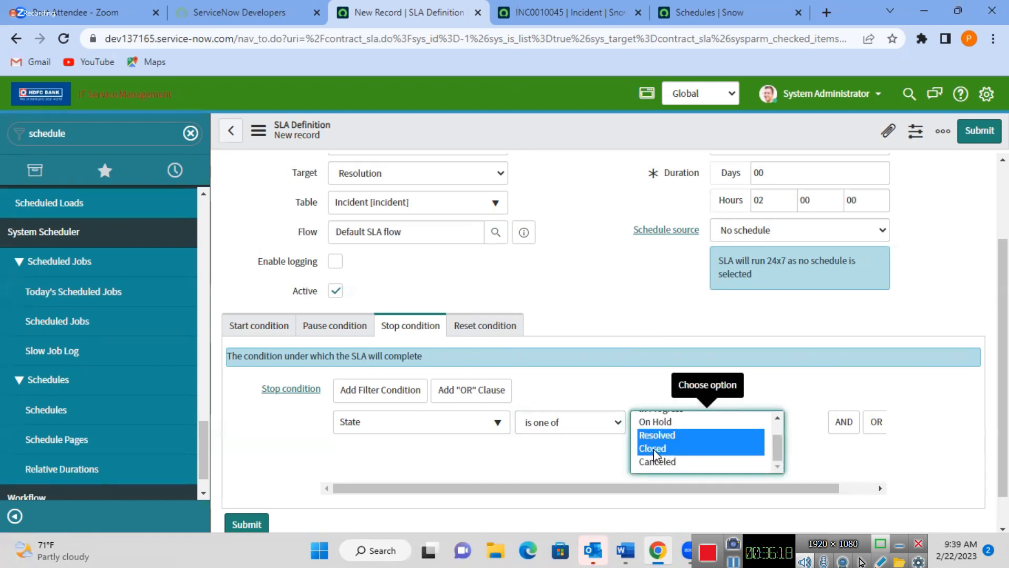
{"action": "right_click", "coordinate": [586, 134]}
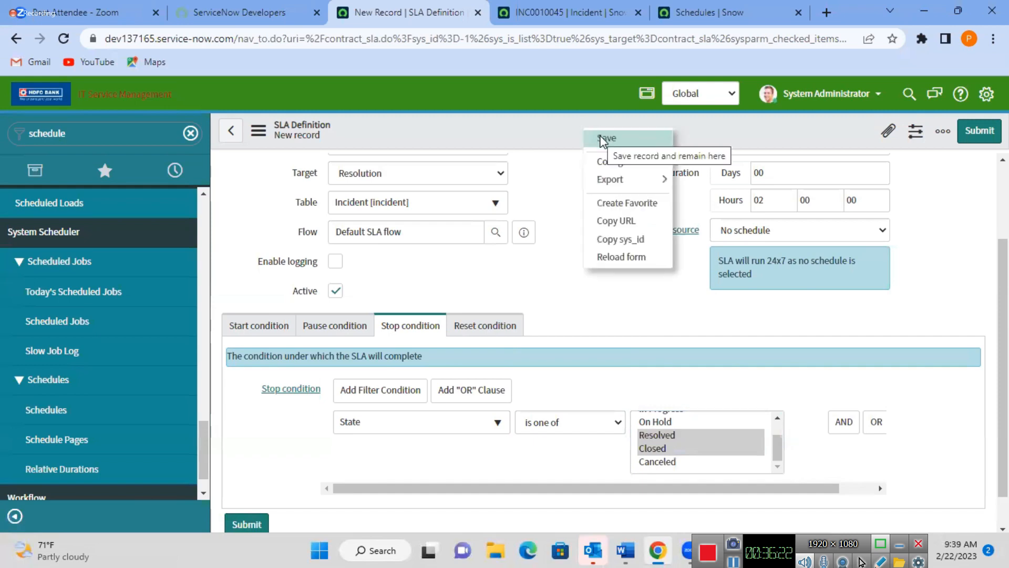
{"action": "left_click", "coordinate": [602, 139]}
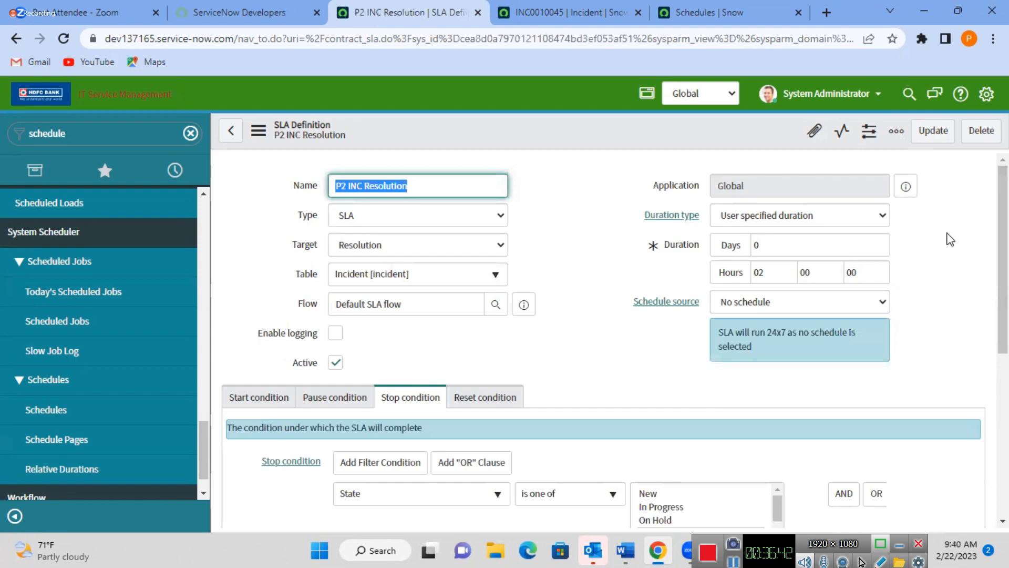
Set the SLA definition's duration to 0 days, 00 hours, 02 minutes and 00 seconds, and save the record.
{"action": "left_click", "coordinate": [781, 271]}
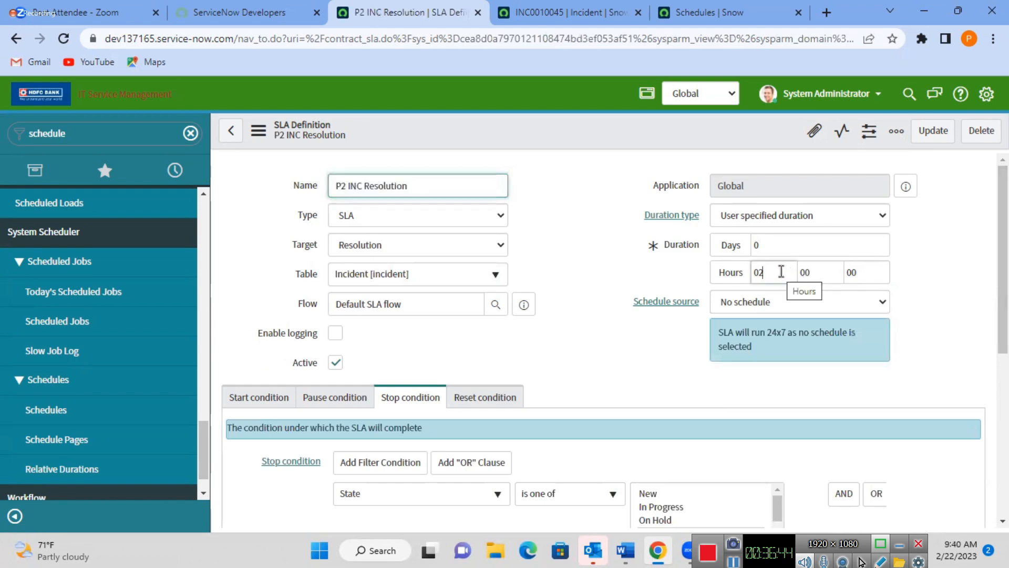
{"action": "key", "text": "BackSpace"}
{"action": "type", "text": "0"}
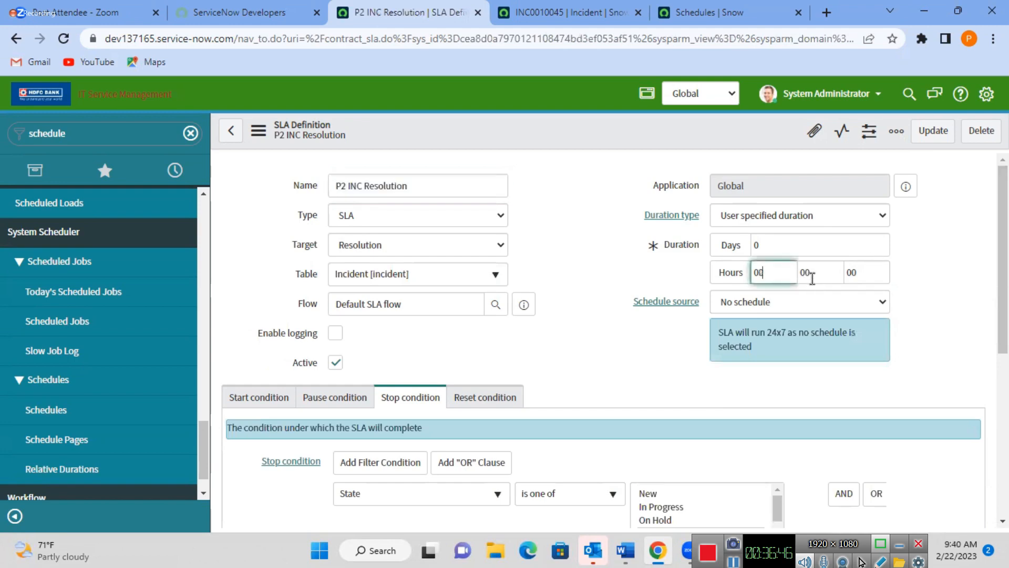
{"action": "left_click", "coordinate": [818, 271]}
{"action": "key", "text": "BackSpace"}
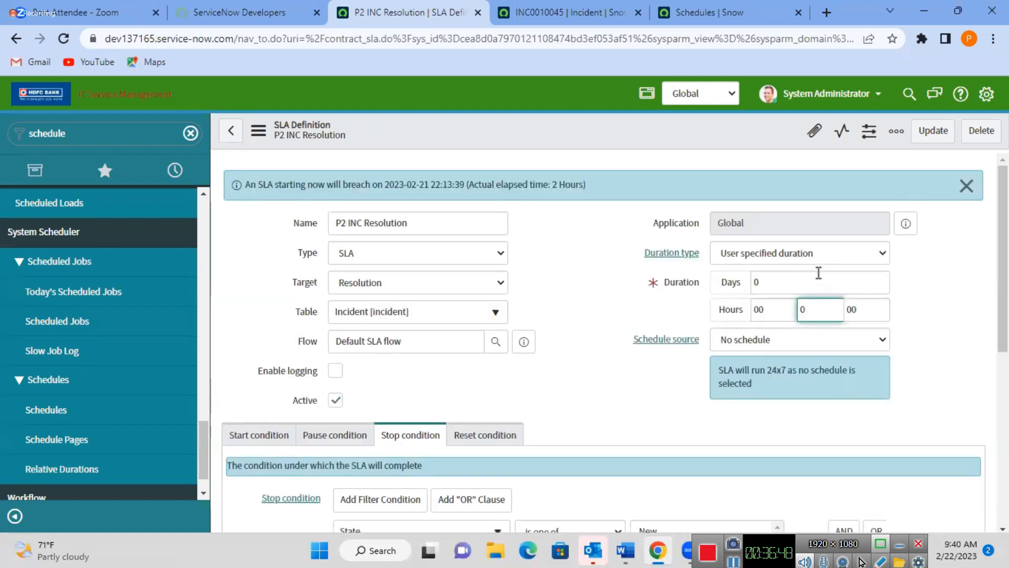
{"action": "type", "text": "2"}
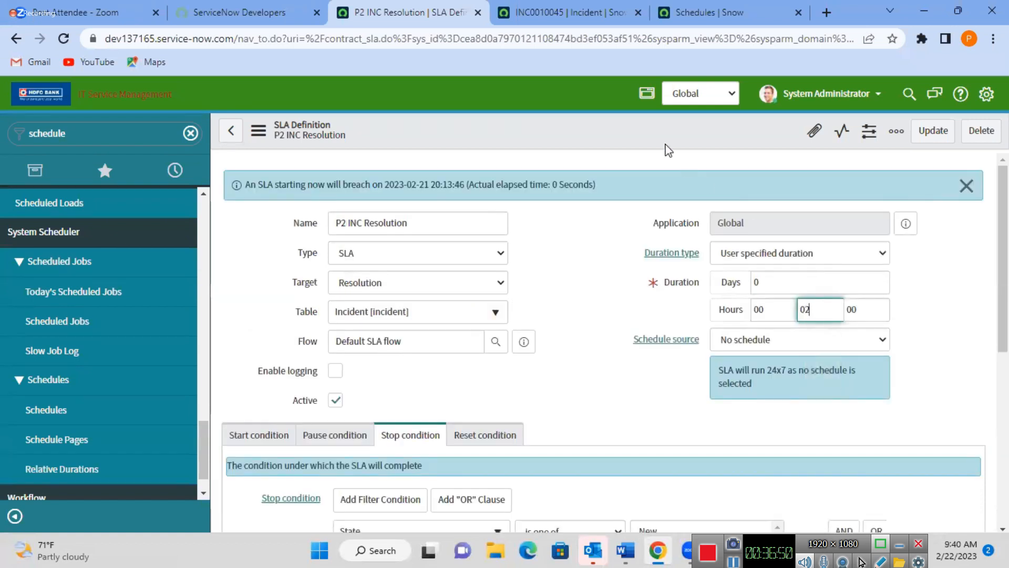
{"action": "left_click", "coordinate": [644, 140]}
{"action": "right_click", "coordinate": [644, 139]}
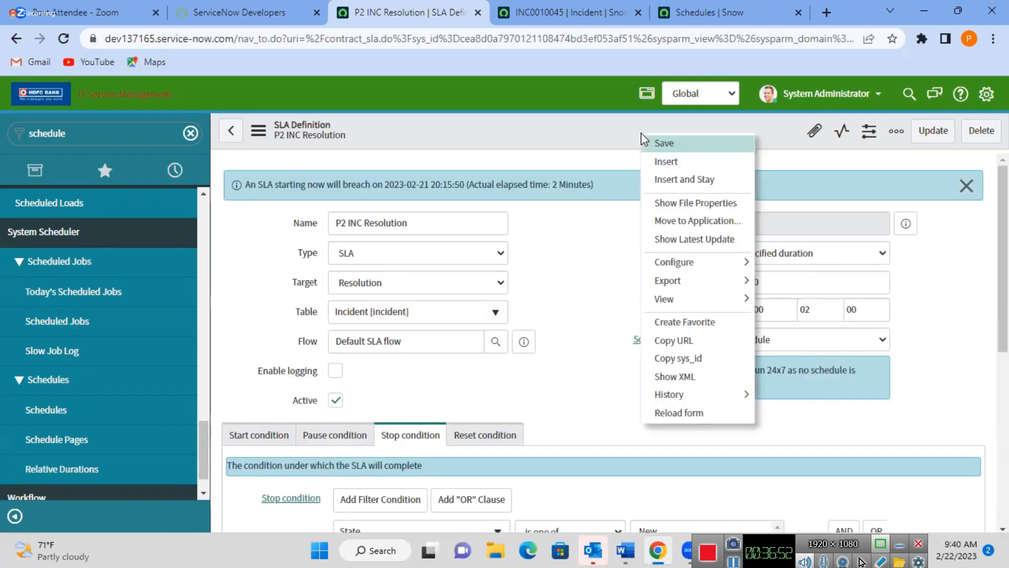
{"action": "left_click", "coordinate": [657, 143]}
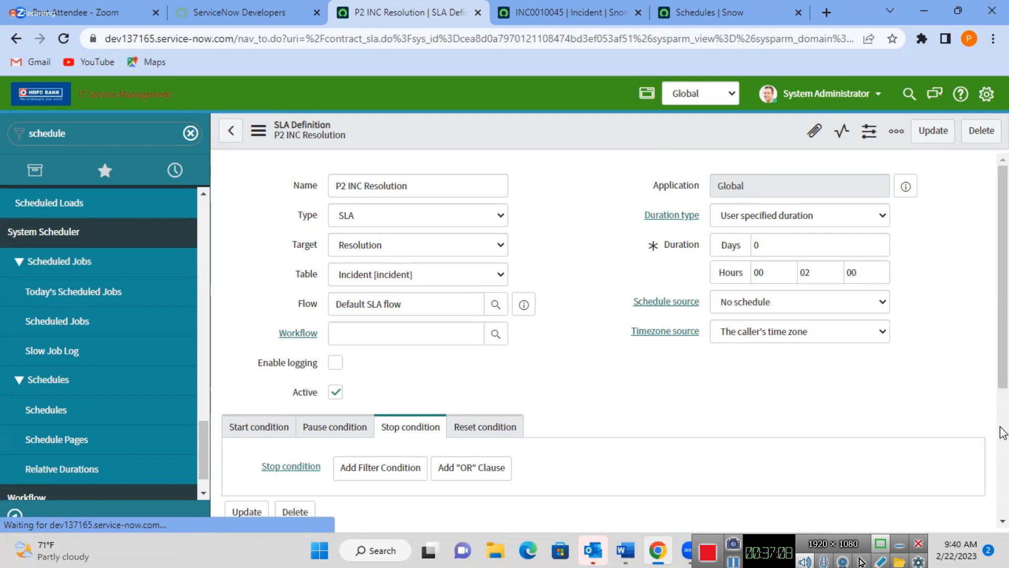
Review the reset condition and reset action of the SLA definition.
{"action": "scroll", "coordinate": [1008, 349], "scroll_direction": "down", "scroll_amount": 3}
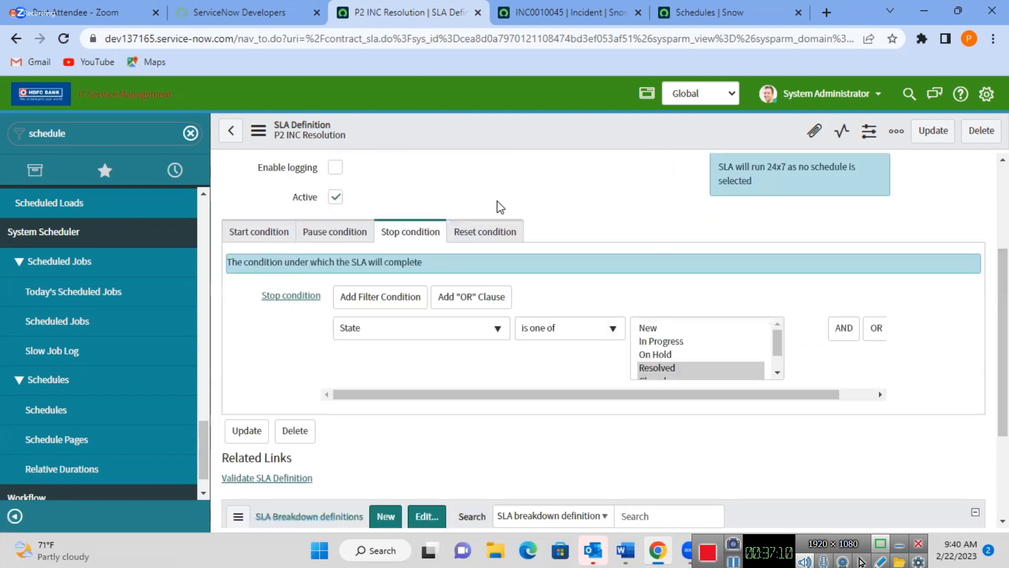
{"action": "left_click", "coordinate": [486, 231]}
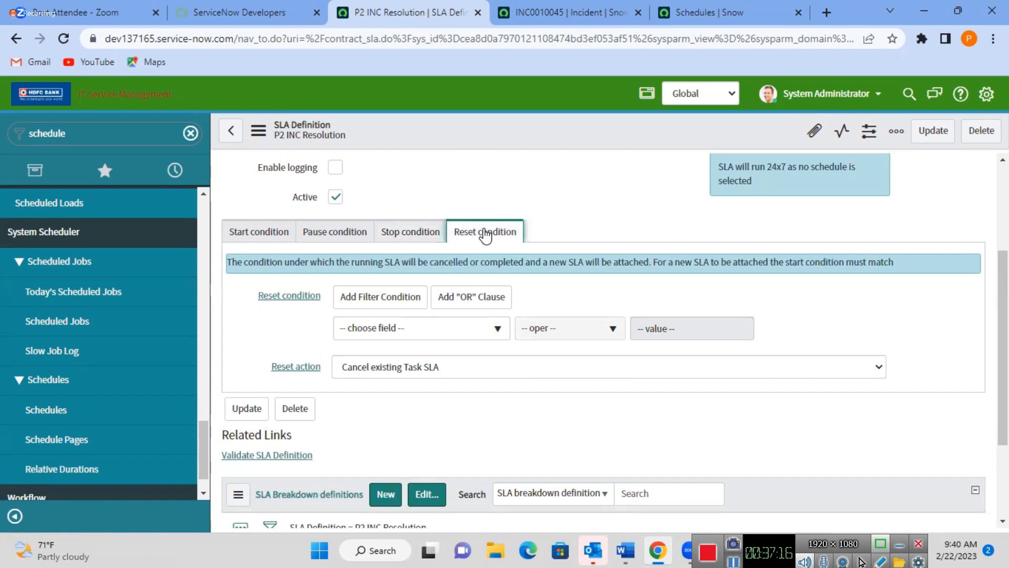
{"action": "scroll", "coordinate": [485, 235], "scroll_direction": "up", "scroll_amount": 4}
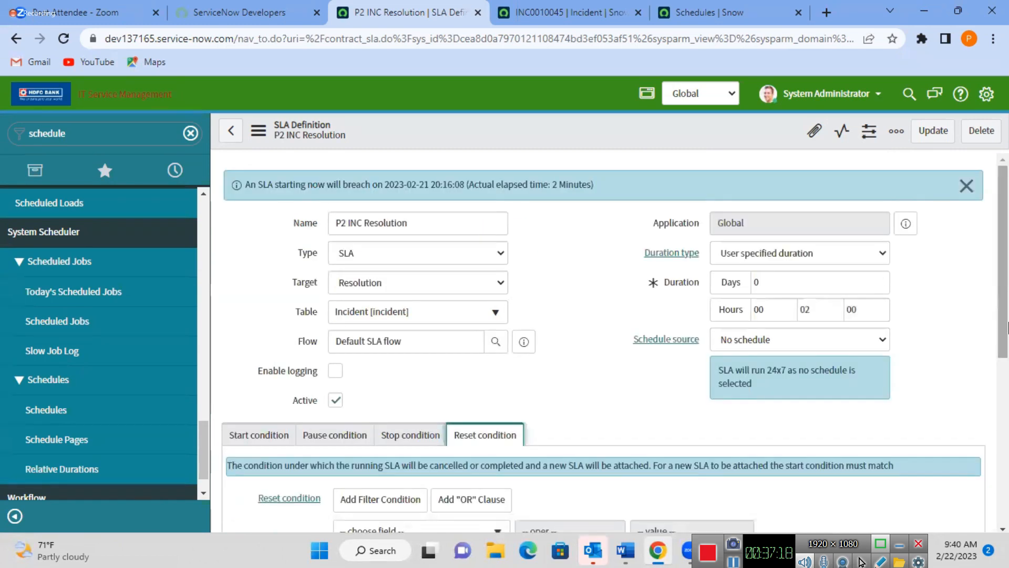
{"action": "left_click_drag", "start_coordinate": [1001, 291], "coordinate": [1003, 375]}
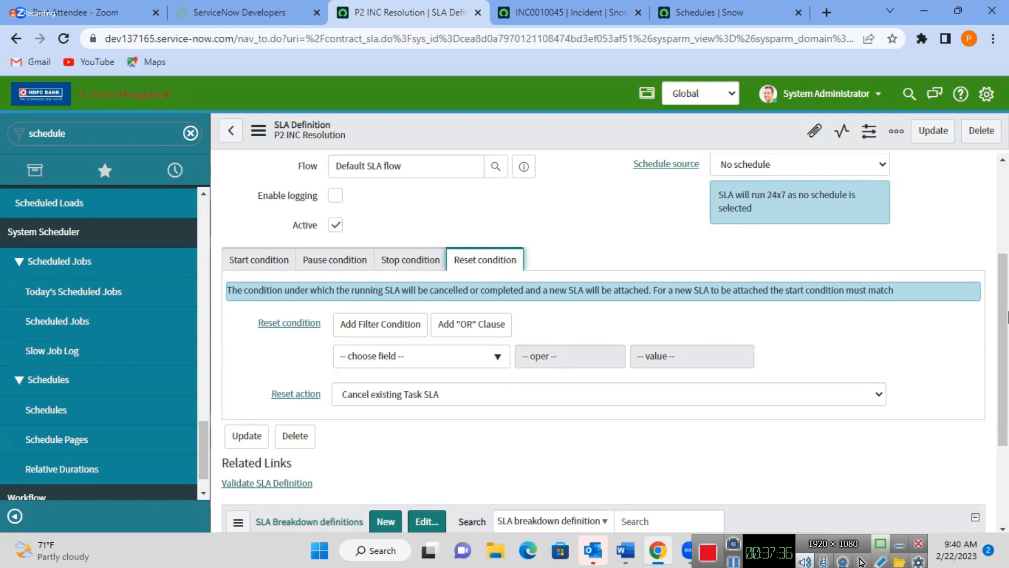
{"action": "scroll", "coordinate": [1004, 320], "scroll_direction": "up", "scroll_amount": 3}
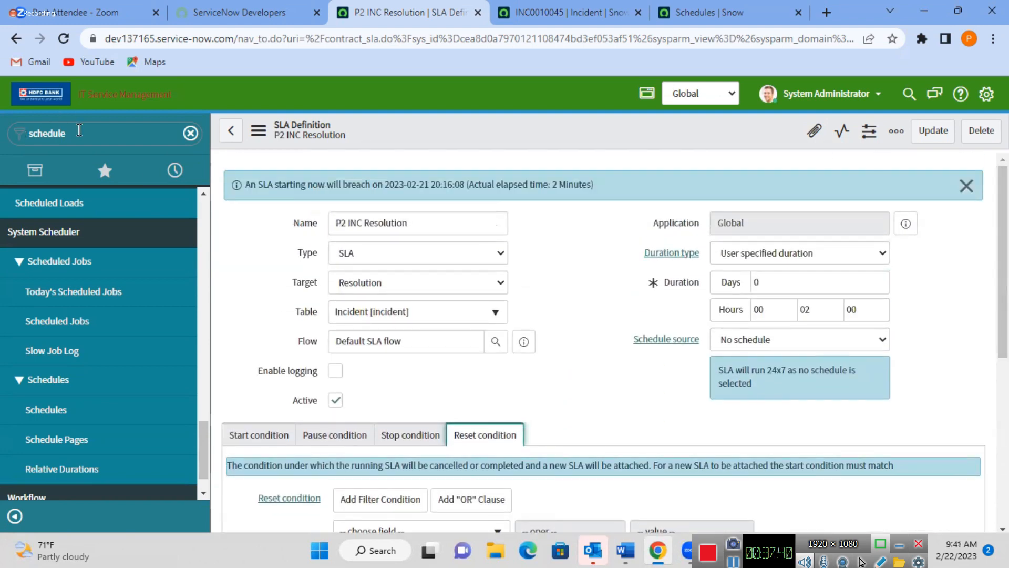
Clear the navigator filter, and list the UI policies configured for the existing incident's form, sorted by Updated.
{"action": "left_click", "coordinate": [79, 129]}
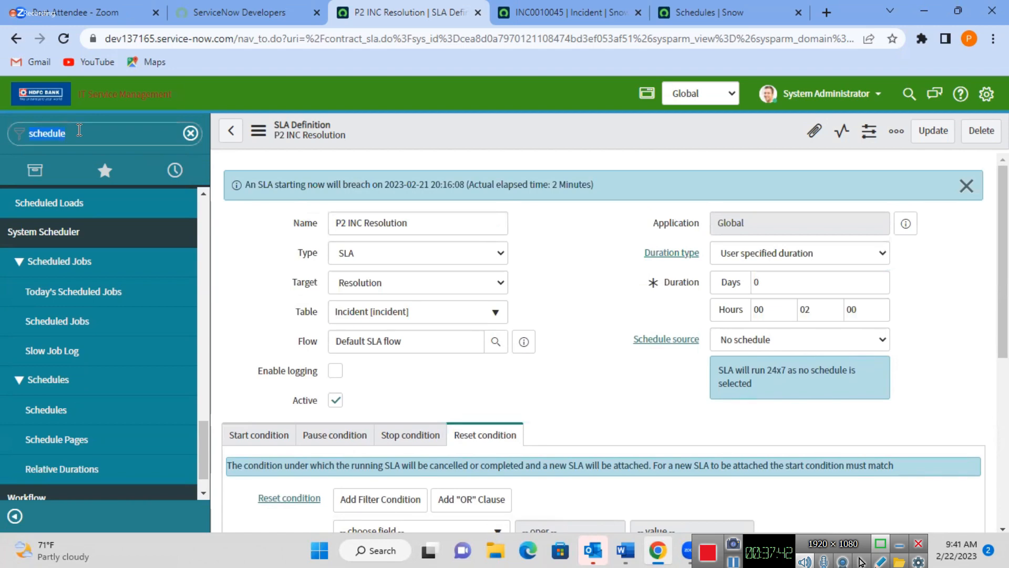
{"action": "key", "text": "BackSpace"}
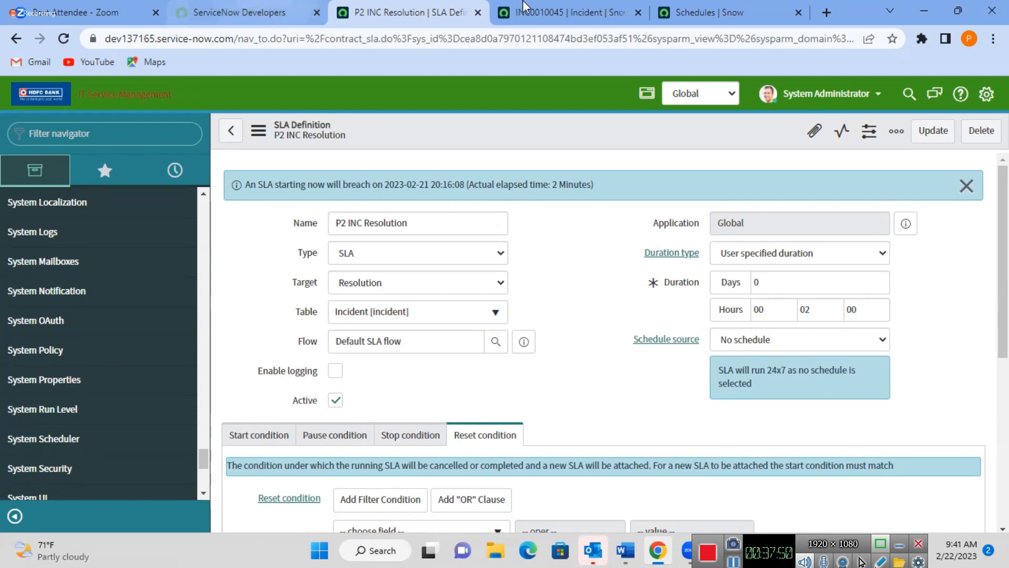
{"action": "left_click", "coordinate": [543, 12]}
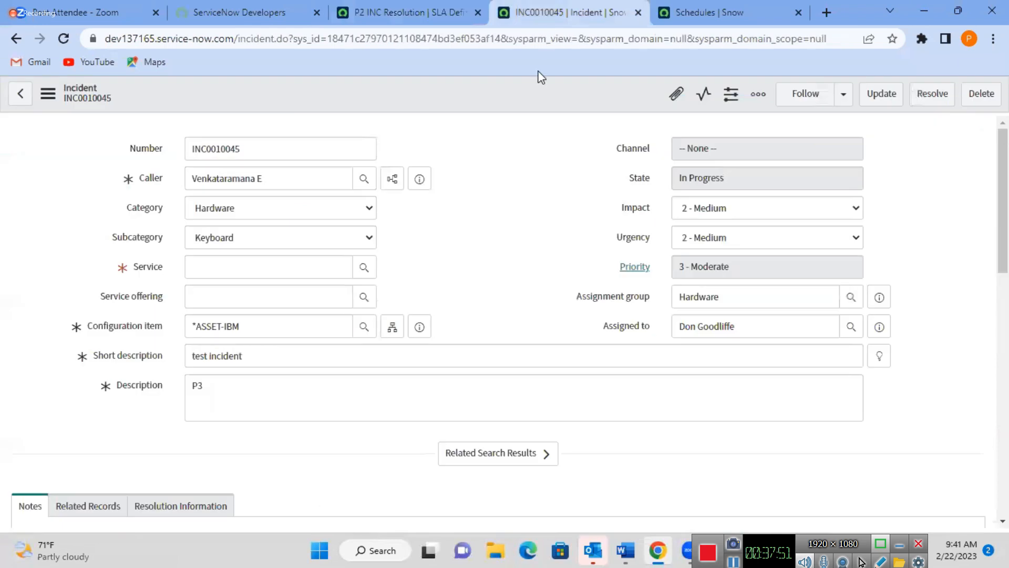
{"action": "right_click", "coordinate": [517, 88]}
{"action": "mouse_move", "coordinate": [552, 354]}
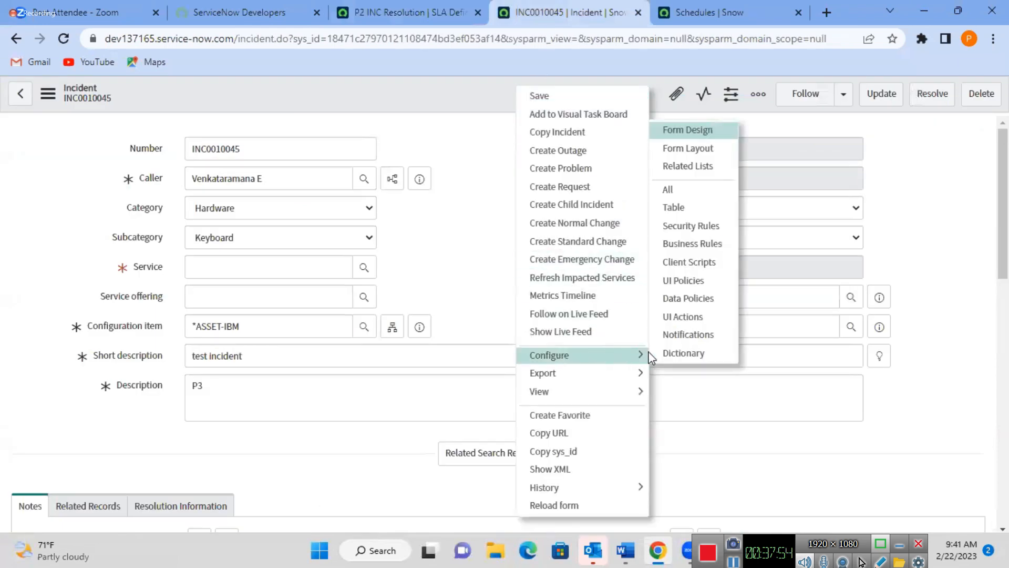
{"action": "left_click", "coordinate": [665, 281]}
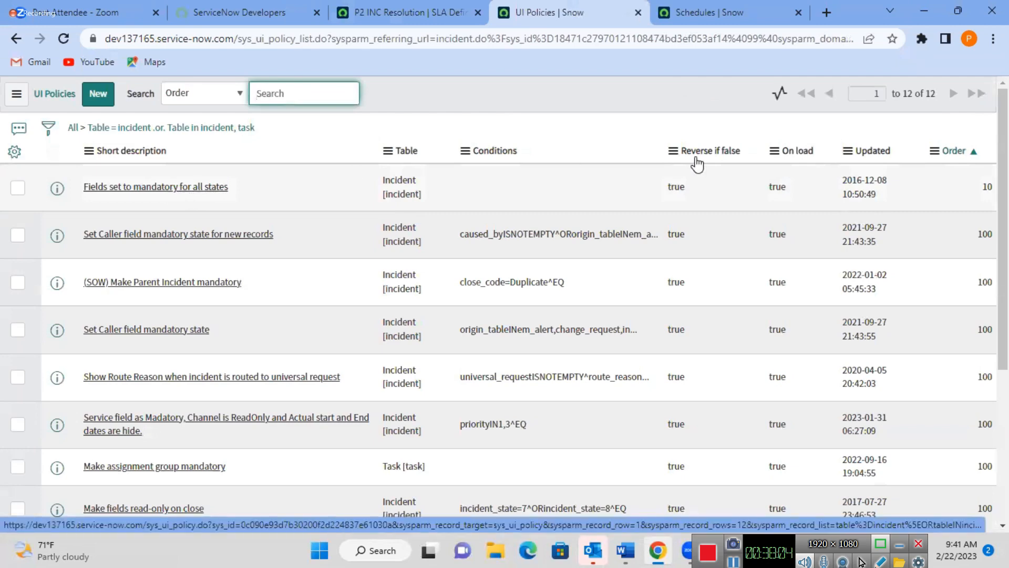
{"action": "left_click", "coordinate": [879, 155]}
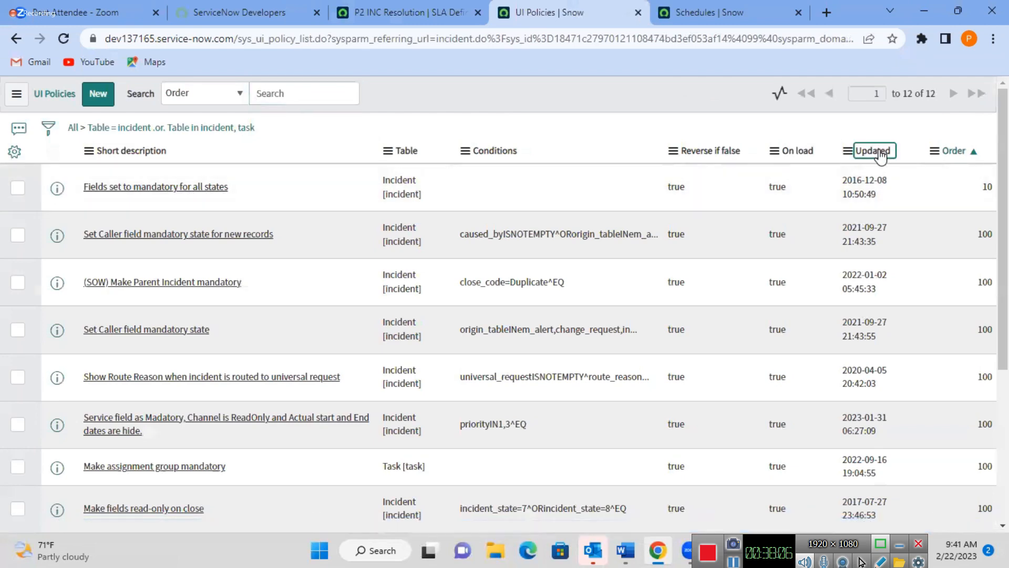
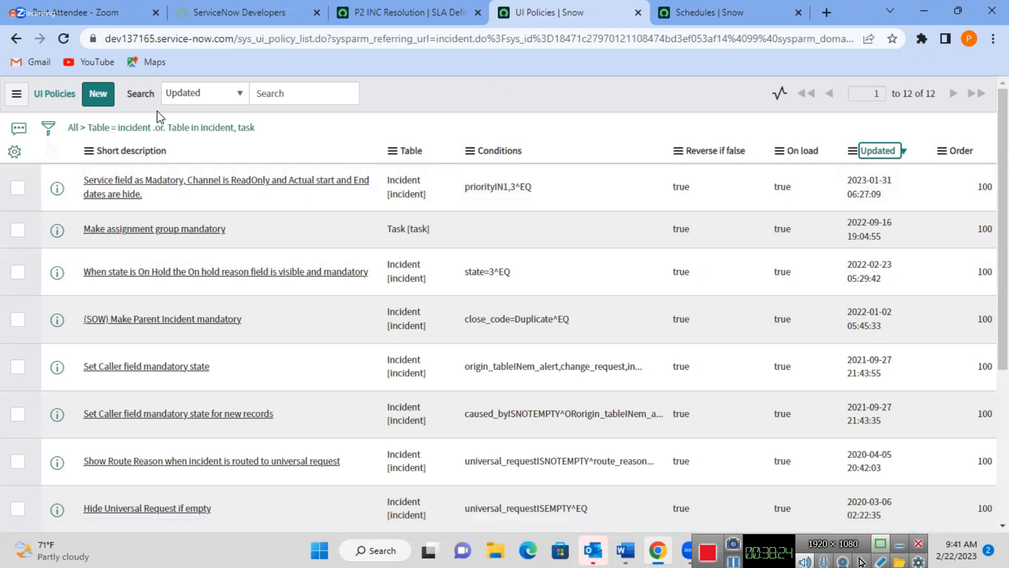
Add a Created column just before Order in the UI policies list, and sort the list by Created in descending order.
{"action": "left_click", "coordinate": [14, 151]}
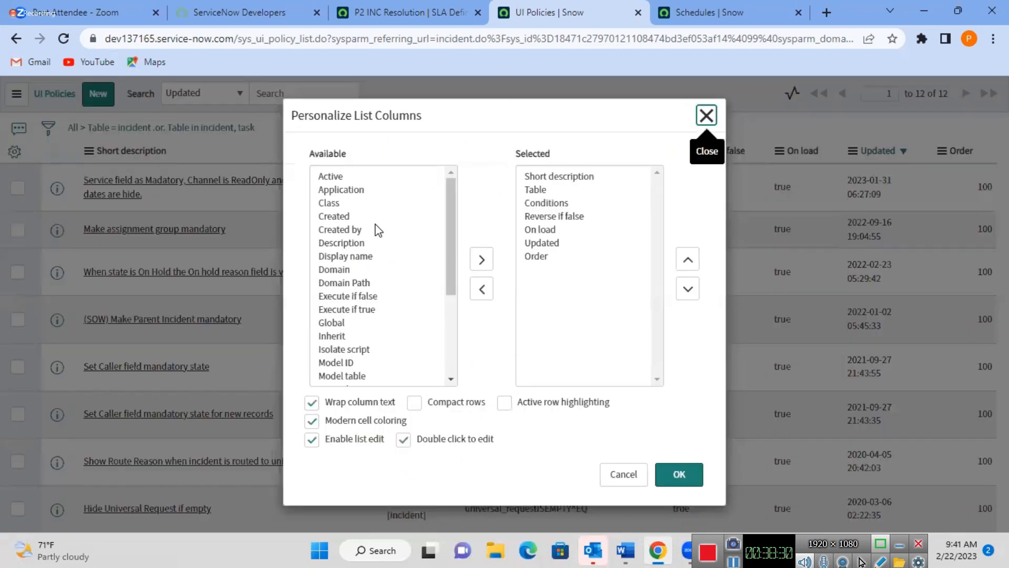
{"action": "left_click", "coordinate": [345, 244]}
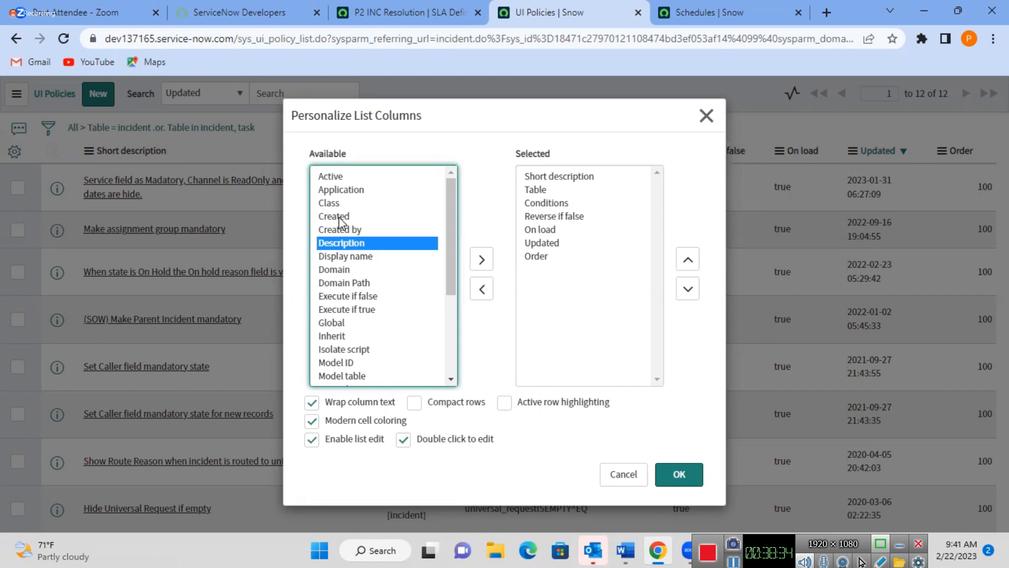
{"action": "left_click", "coordinate": [347, 217]}
{"action": "left_click", "coordinate": [480, 261]}
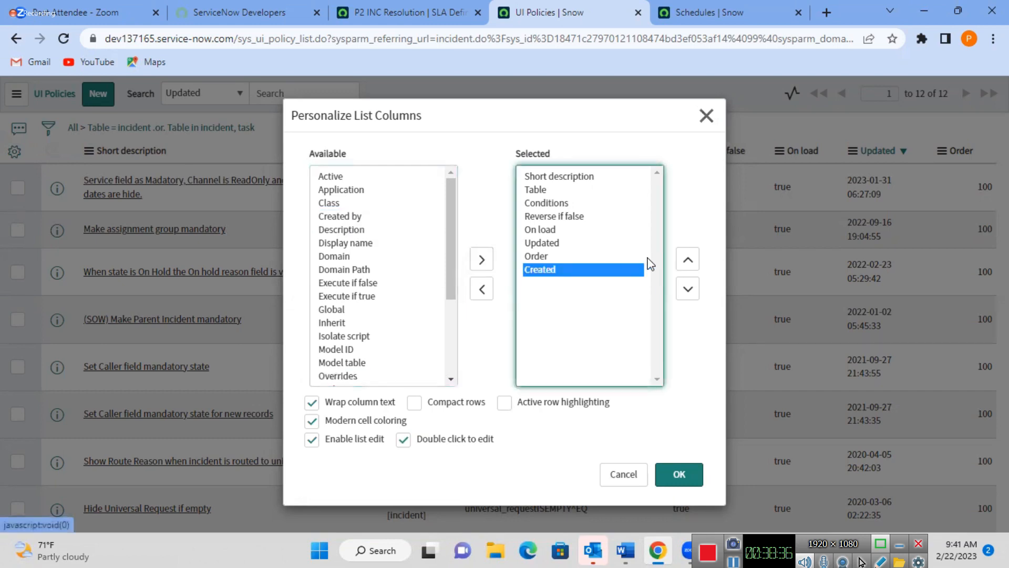
{"action": "left_click", "coordinate": [687, 266]}
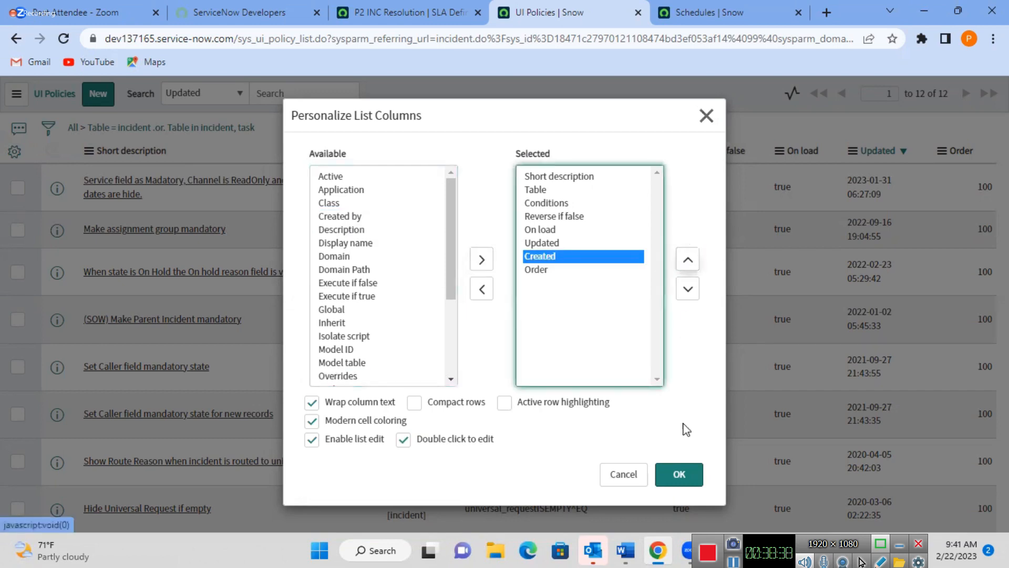
{"action": "left_click", "coordinate": [678, 474]}
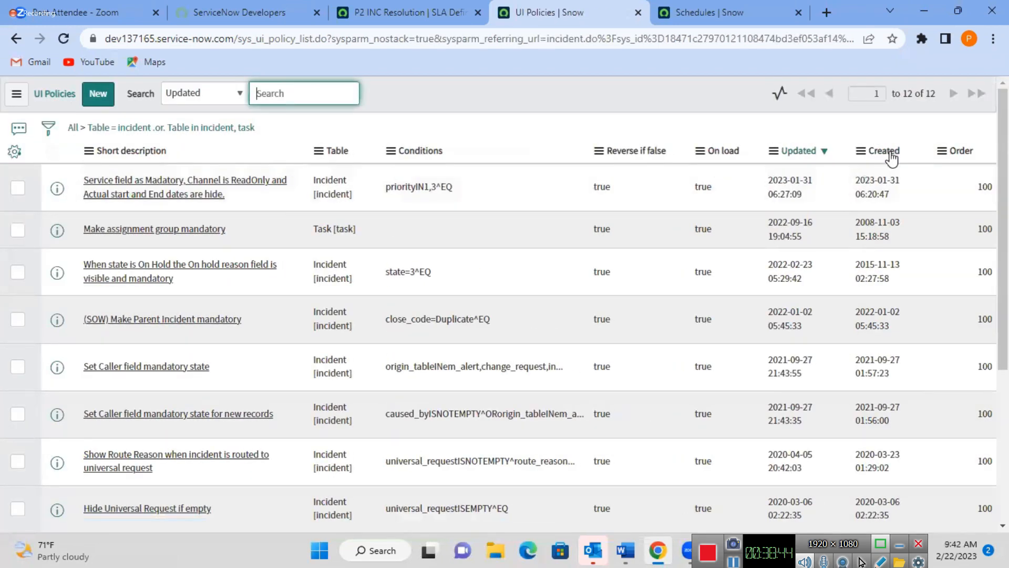
{"action": "left_click", "coordinate": [891, 153]}
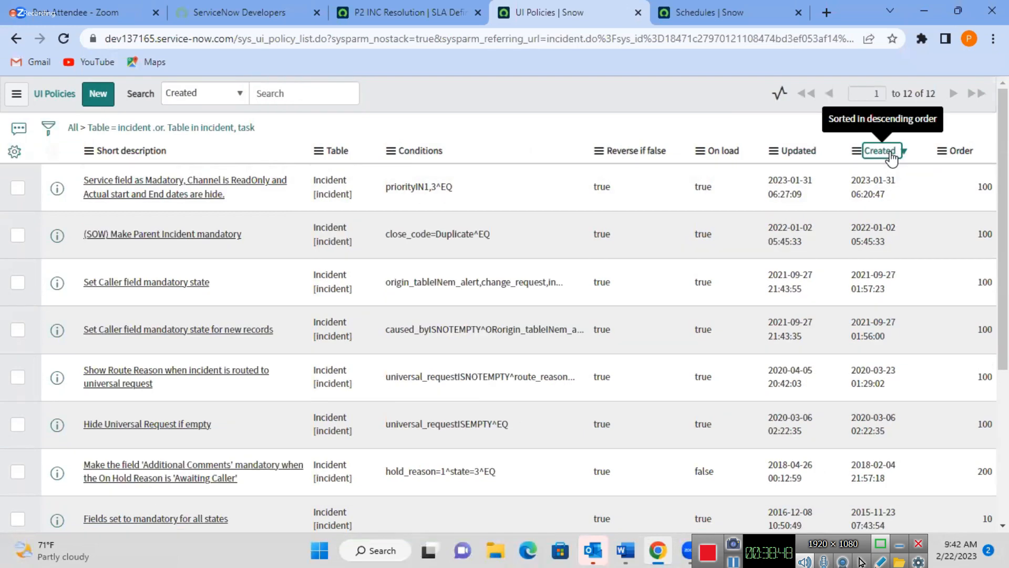
Deactivate the UI policy "Service field as Madatory, Channel is ReadOnly and Actual start and End dates are hide." in a separate browser tab, and save it.
{"action": "middle_click", "coordinate": [162, 204]}
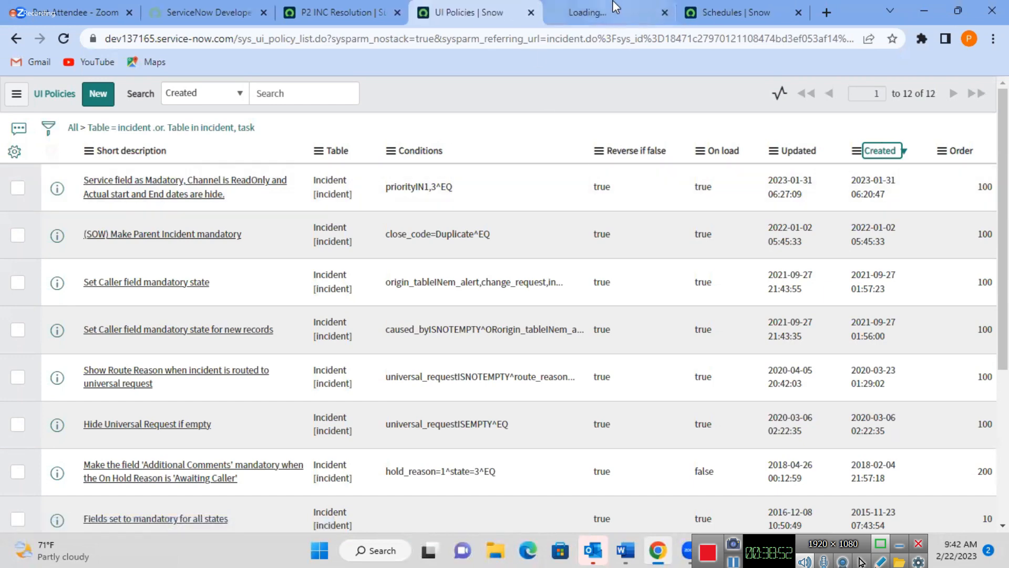
{"action": "left_click", "coordinate": [616, 9]}
{"action": "left_click", "coordinate": [469, 11]}
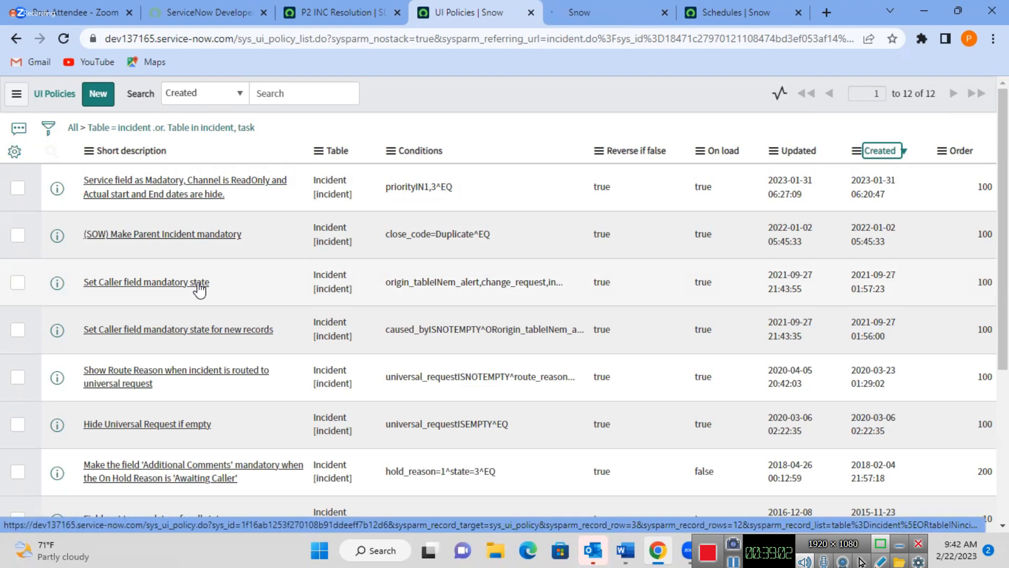
{"action": "left_click", "coordinate": [592, 8]}
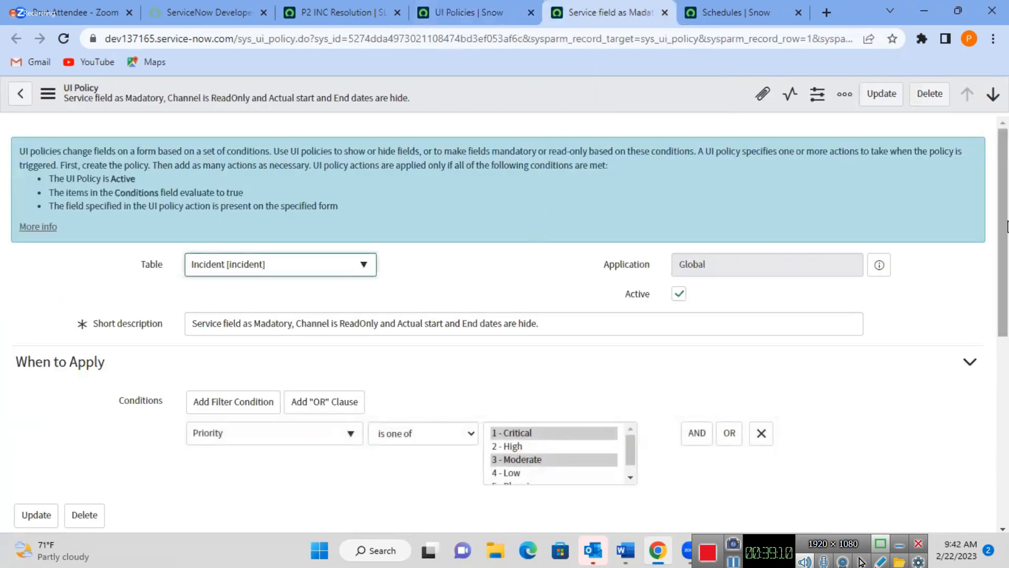
{"action": "mouse_move", "coordinate": [1003, 231]}
{"action": "left_mouse_down"}
{"action": "mouse_move", "coordinate": [1006, 401]}
{"action": "mouse_move", "coordinate": [1007, 229]}
{"action": "left_mouse_up"}
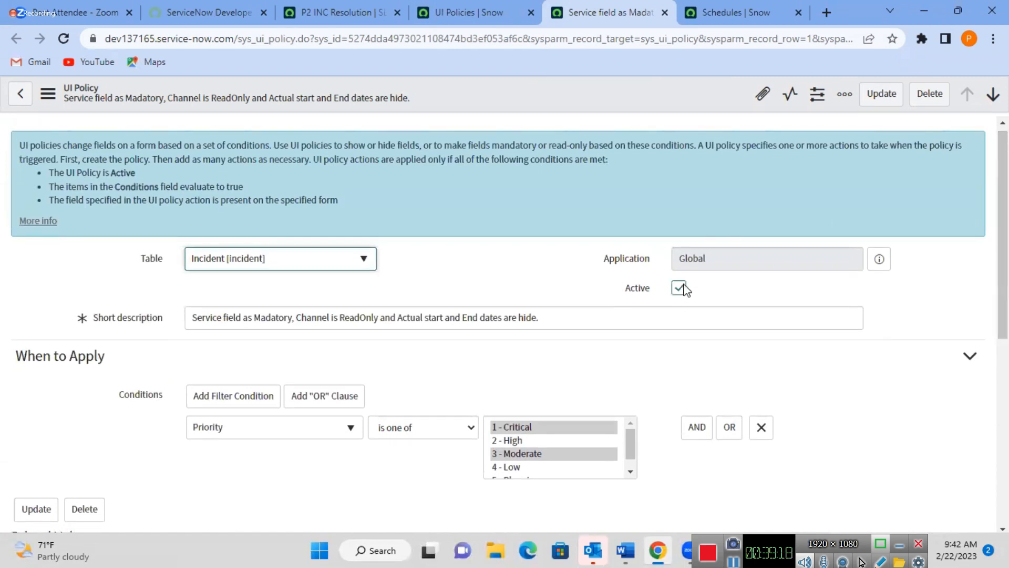
{"action": "left_click", "coordinate": [679, 288]}
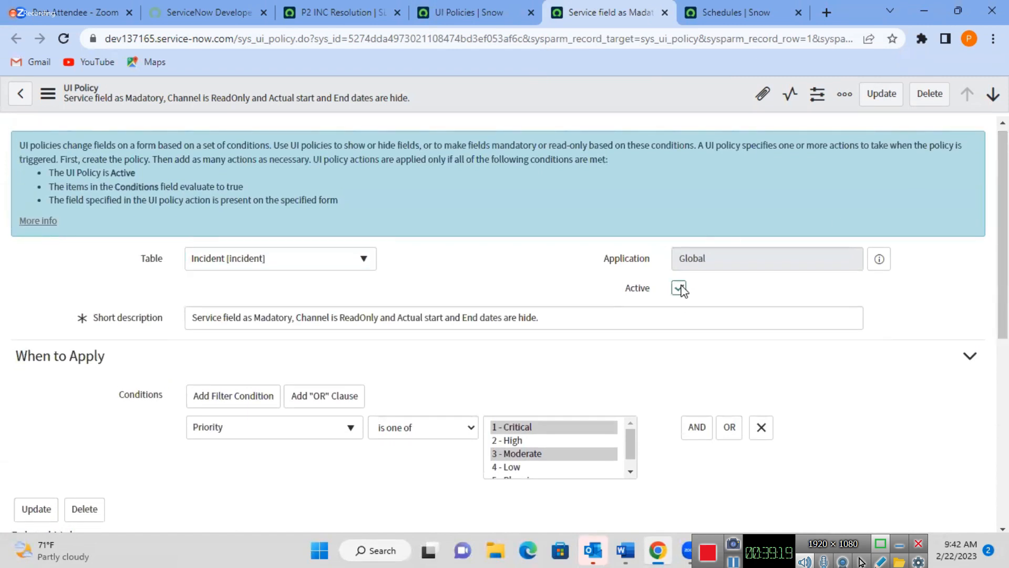
{"action": "right_click", "coordinate": [602, 91]}
{"action": "left_click", "coordinate": [610, 96]}
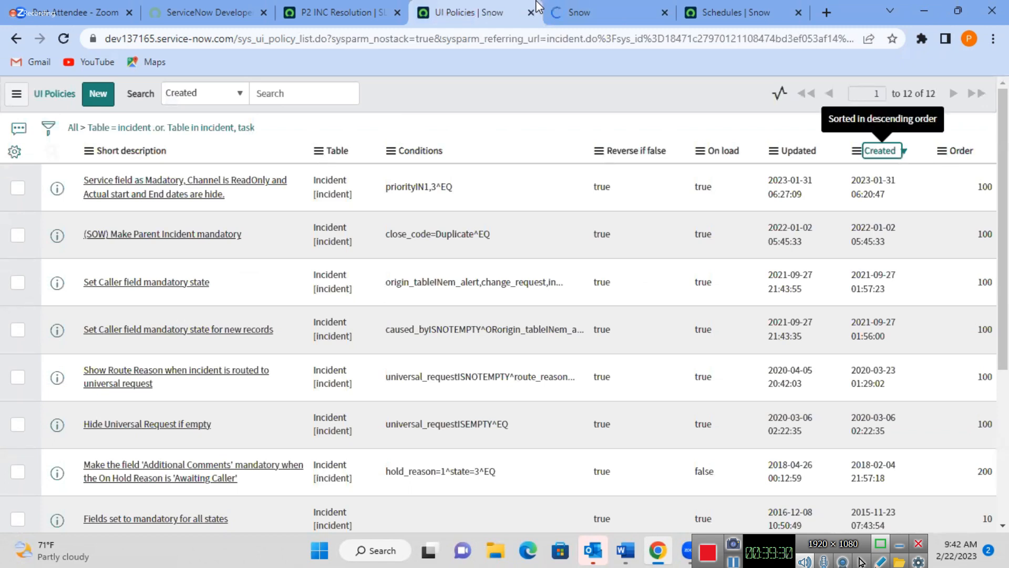
Filter the navigator for "Incident" and open a new incident form in a separate browser tab.
{"action": "left_click", "coordinate": [361, 11]}
{"action": "left_click", "coordinate": [103, 134]}
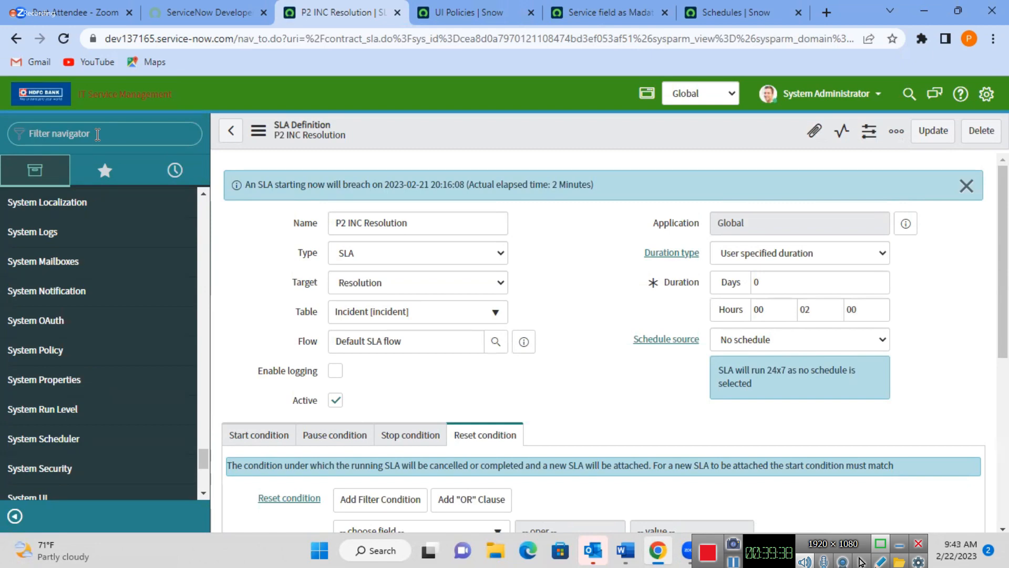
{"action": "type", "text": "Incident"}
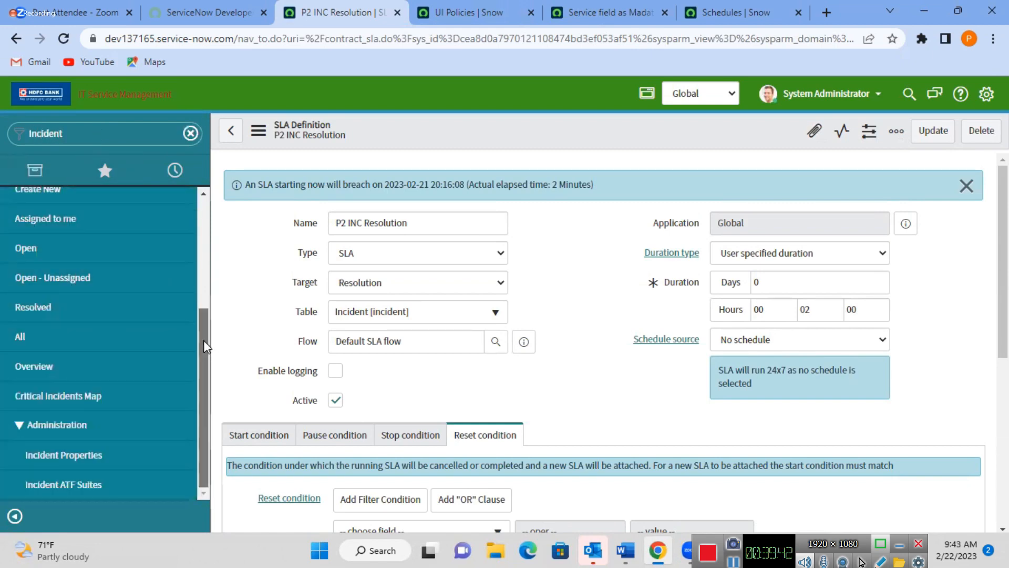
{"action": "left_click_drag", "start_coordinate": [207, 351], "coordinate": [209, 233]}
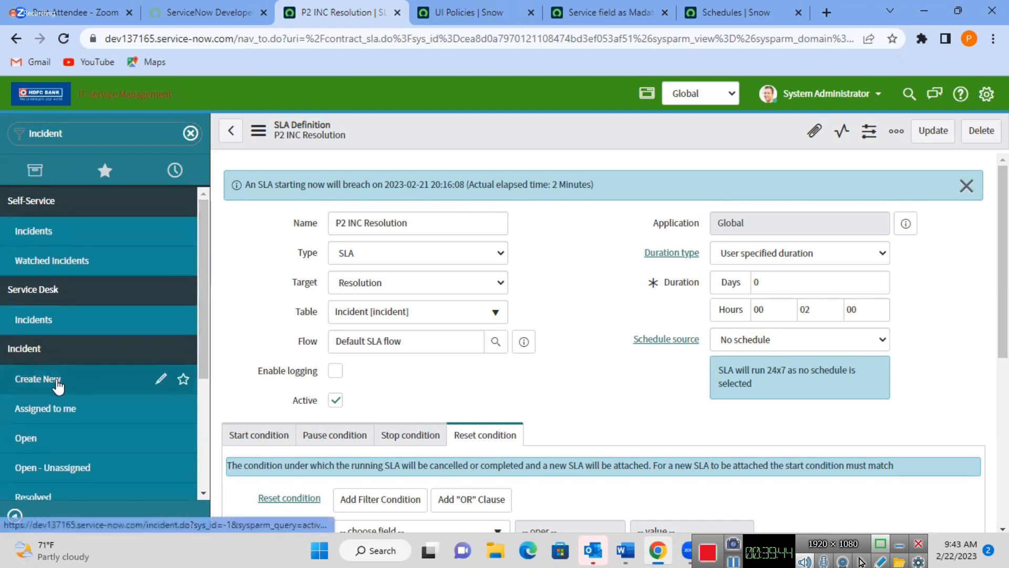
{"action": "left_click", "coordinate": [57, 381]}
{"action": "middle_click", "coordinate": [56, 382]}
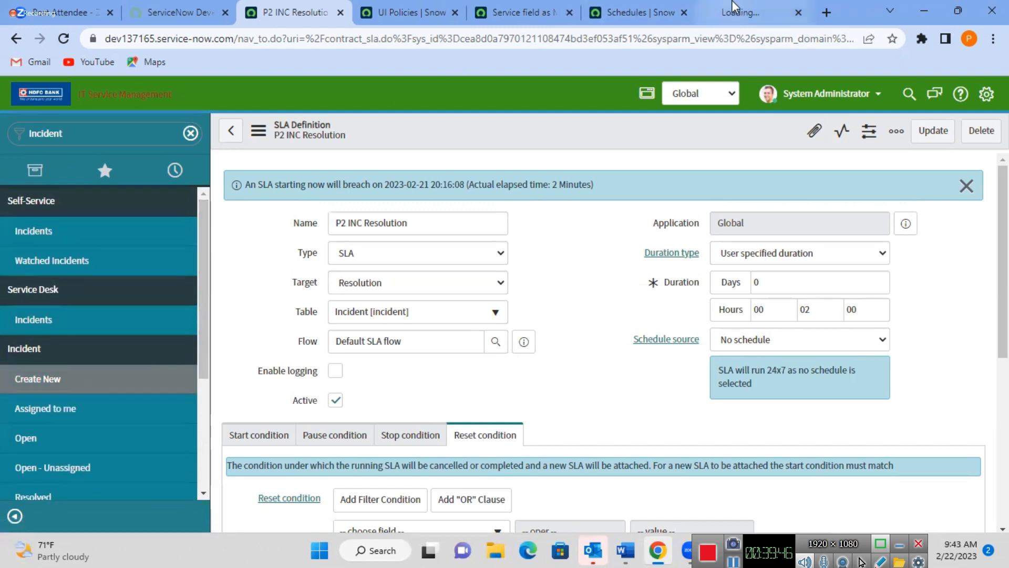
{"action": "left_click", "coordinate": [734, 8]}
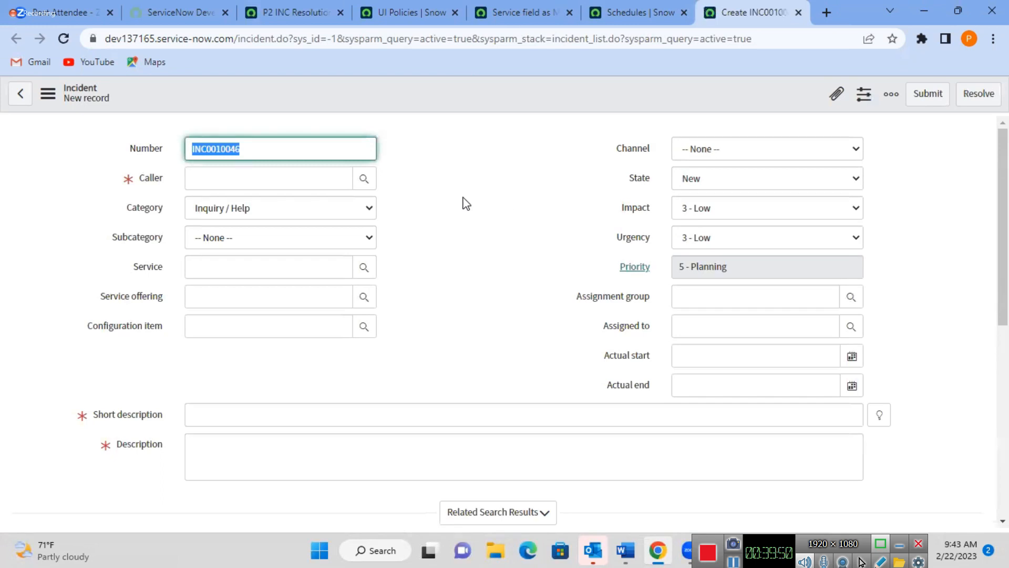
Enter the caller's name on the new incident and set the Subcategory to Antivirus.
{"action": "left_click", "coordinate": [311, 177]}
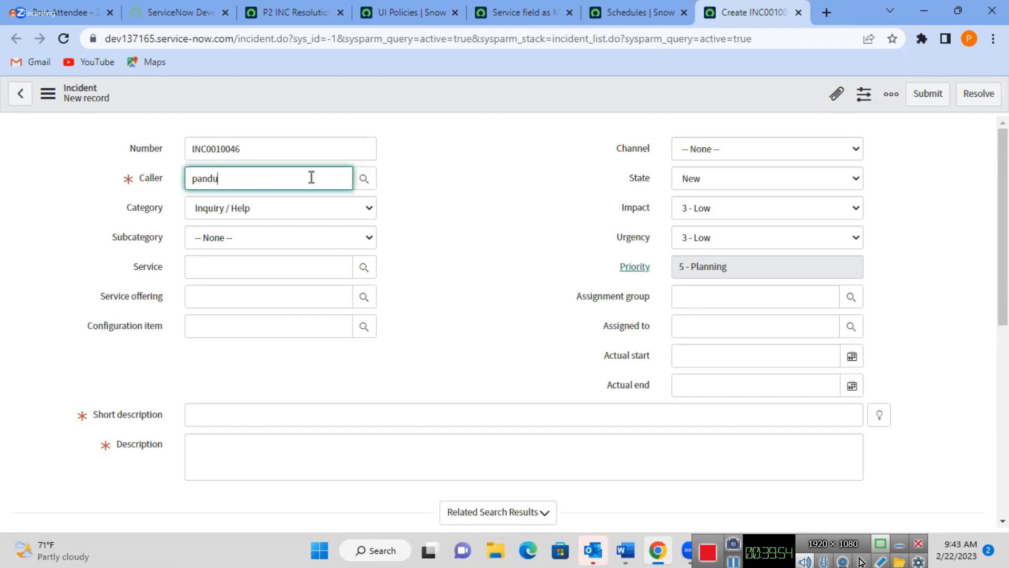
{"action": "left_click", "coordinate": [290, 212]}
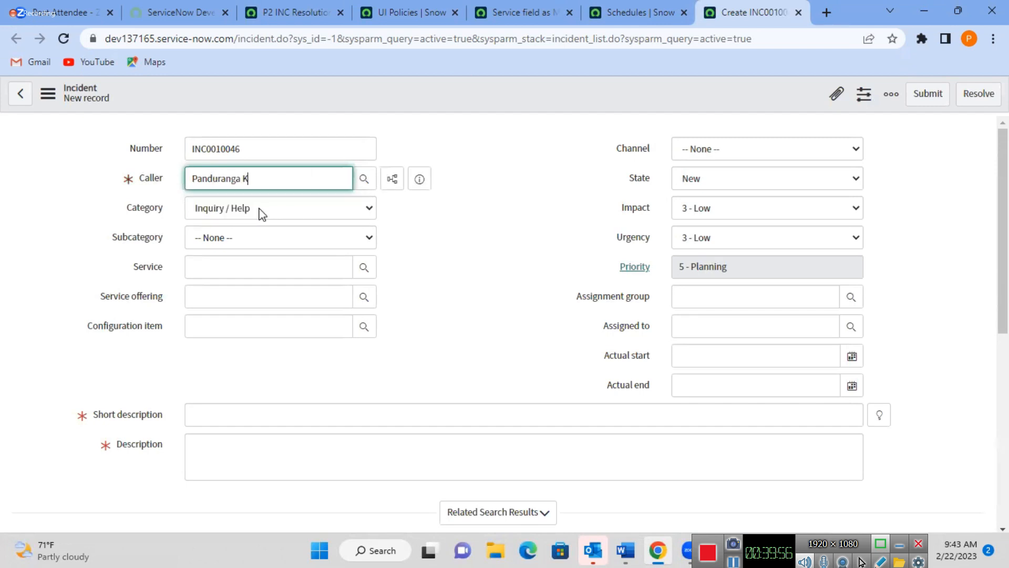
{"action": "left_click", "coordinate": [241, 241]}
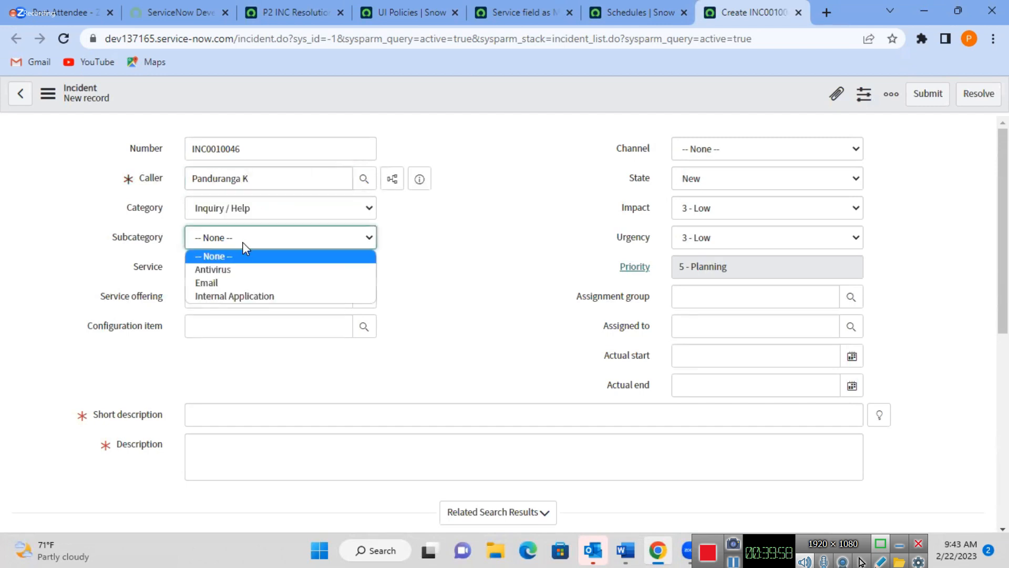
{"action": "left_click", "coordinate": [241, 271]}
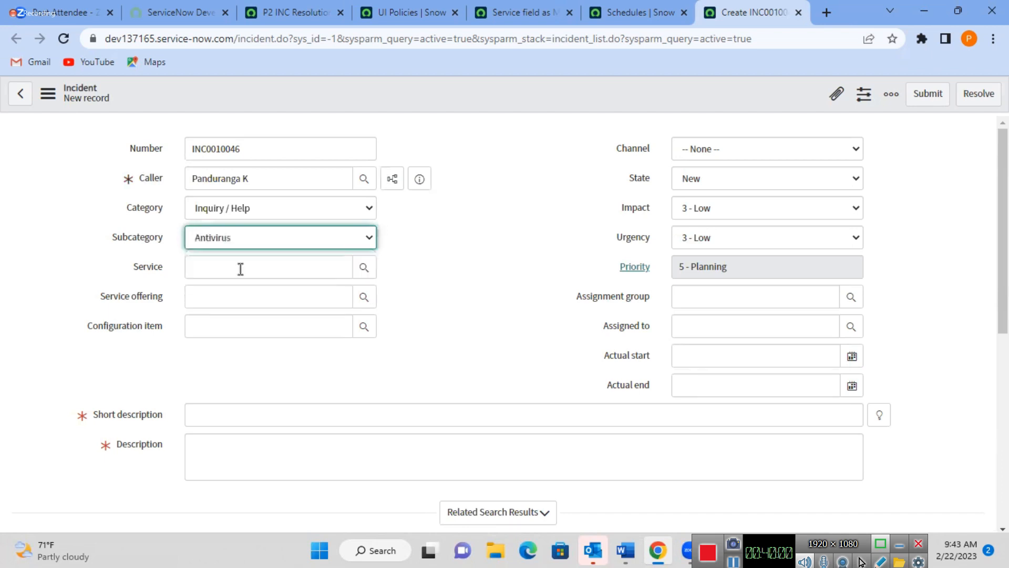
Set the new incident's Impact to 1 - High and Urgency to 2 - Medium.
{"action": "left_click", "coordinate": [718, 213]}
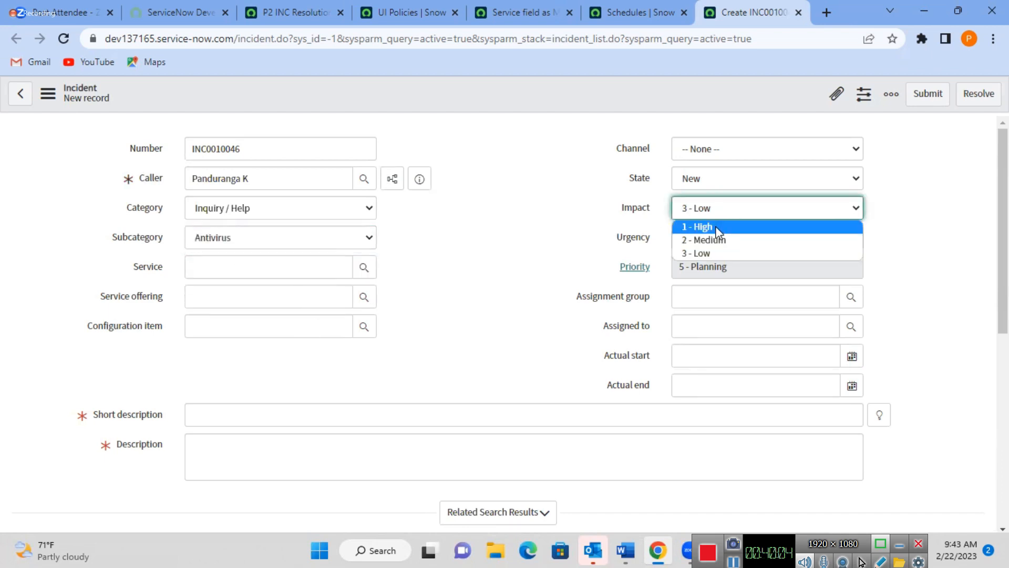
{"action": "left_click", "coordinate": [717, 227]}
{"action": "left_click", "coordinate": [717, 240]}
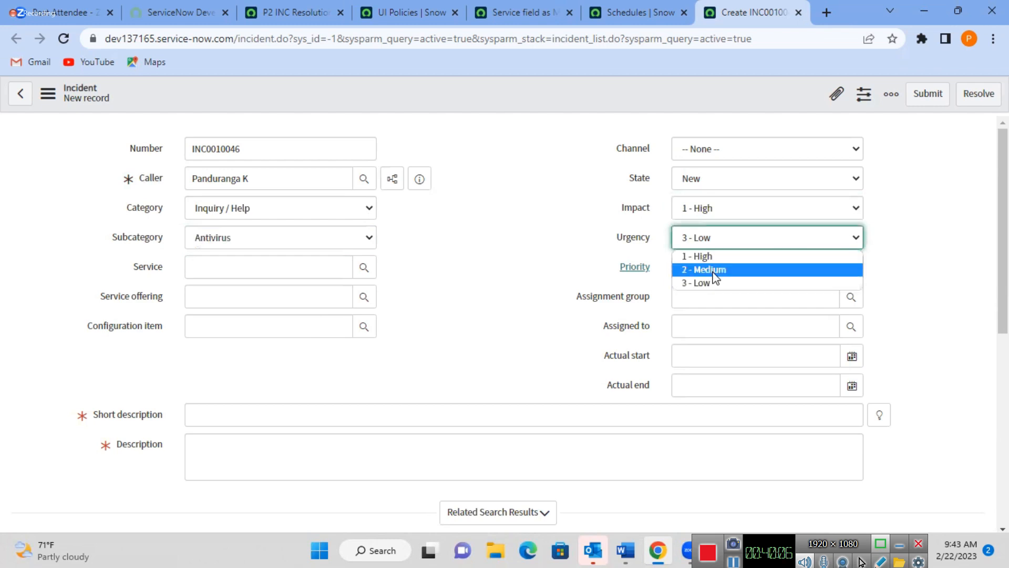
{"action": "left_click", "coordinate": [715, 271]}
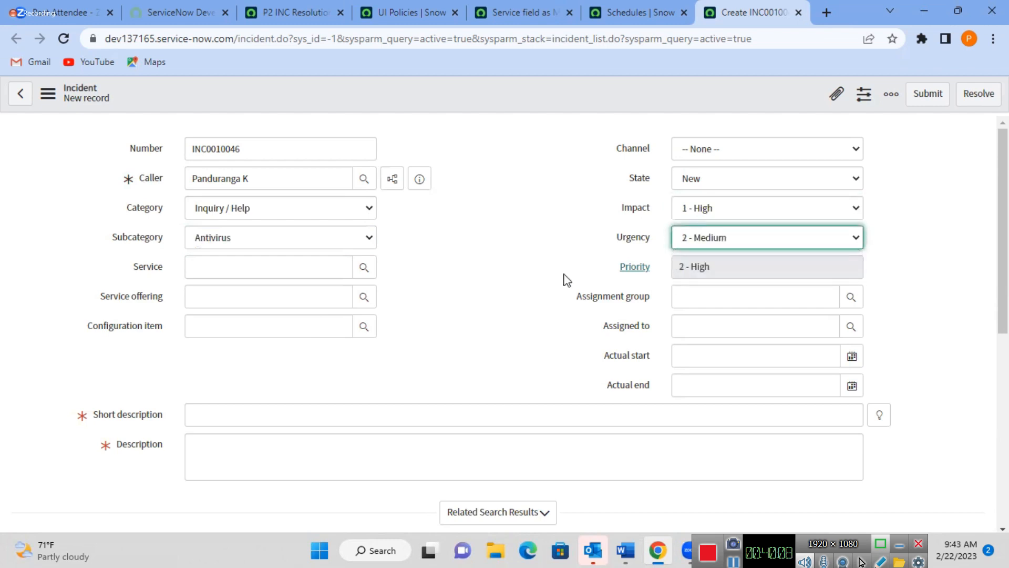
Enter the short description "Test Incident P2" and set the Assignment group to ITIL Oracle Users.
{"action": "left_click", "coordinate": [274, 416]}
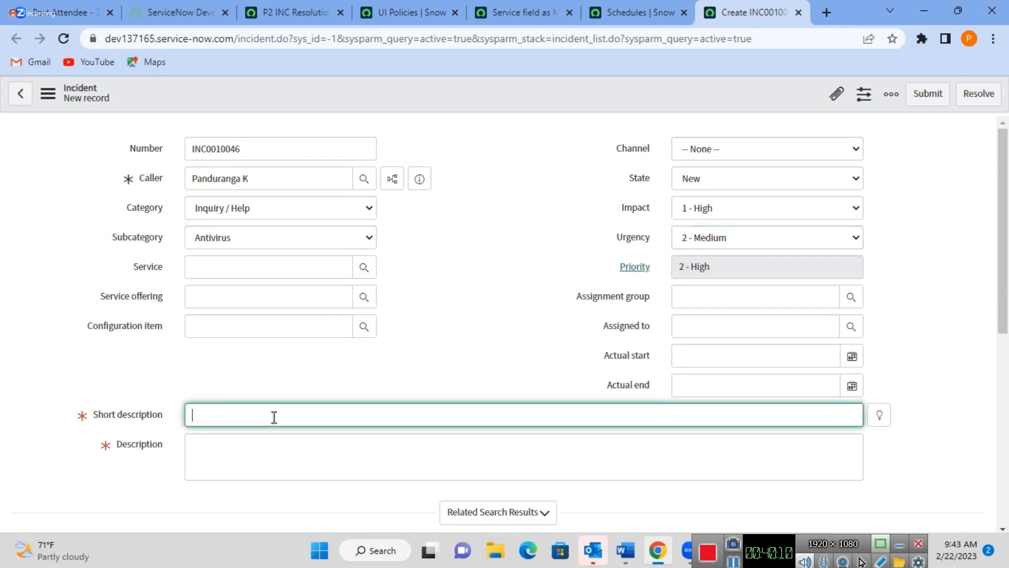
{"action": "type", "text": "Test Incident P2"}
{"action": "left_click", "coordinate": [851, 298]}
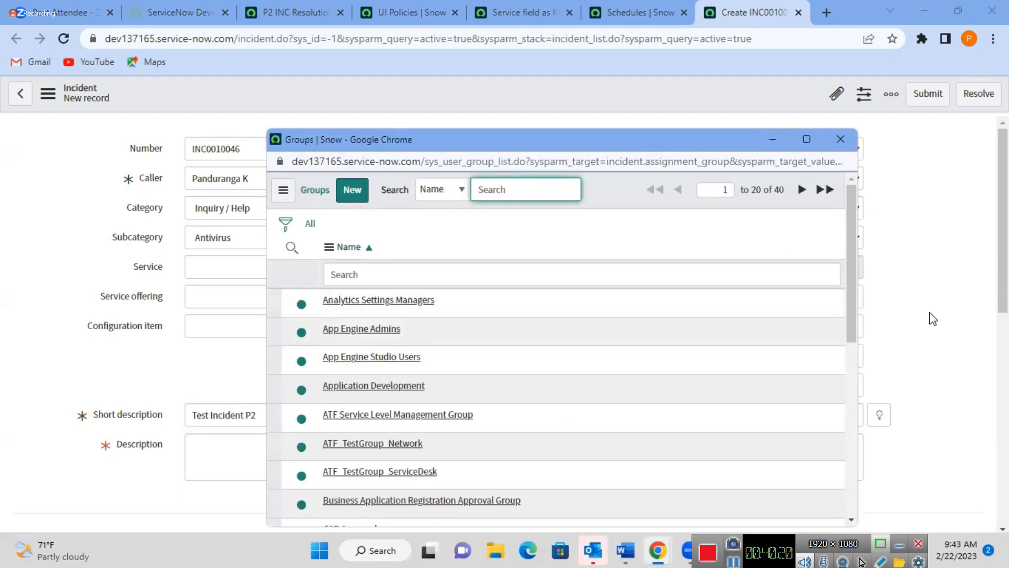
{"action": "left_click_drag", "start_coordinate": [850, 282], "coordinate": [878, 440]}
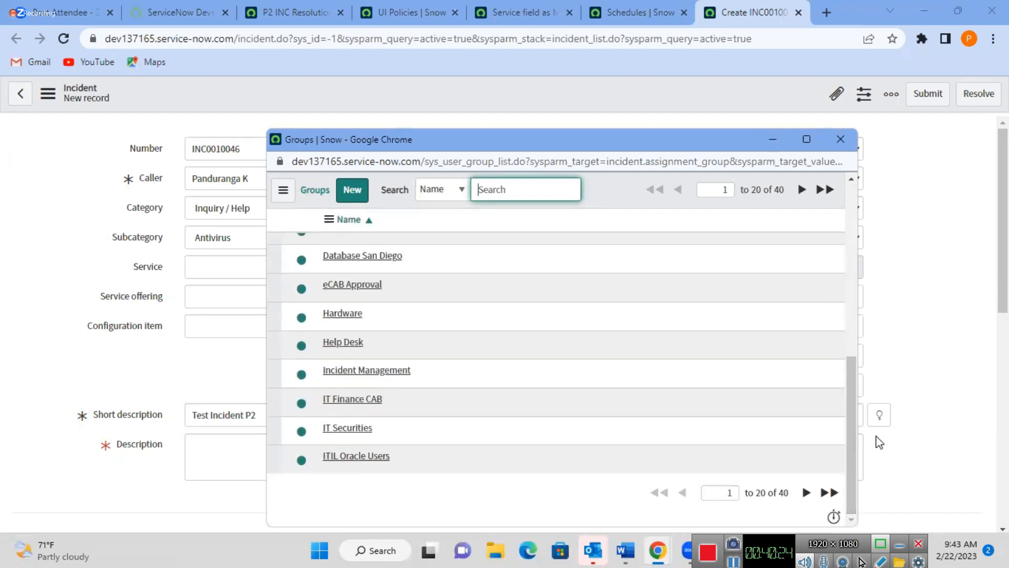
{"action": "left_click", "coordinate": [356, 455]}
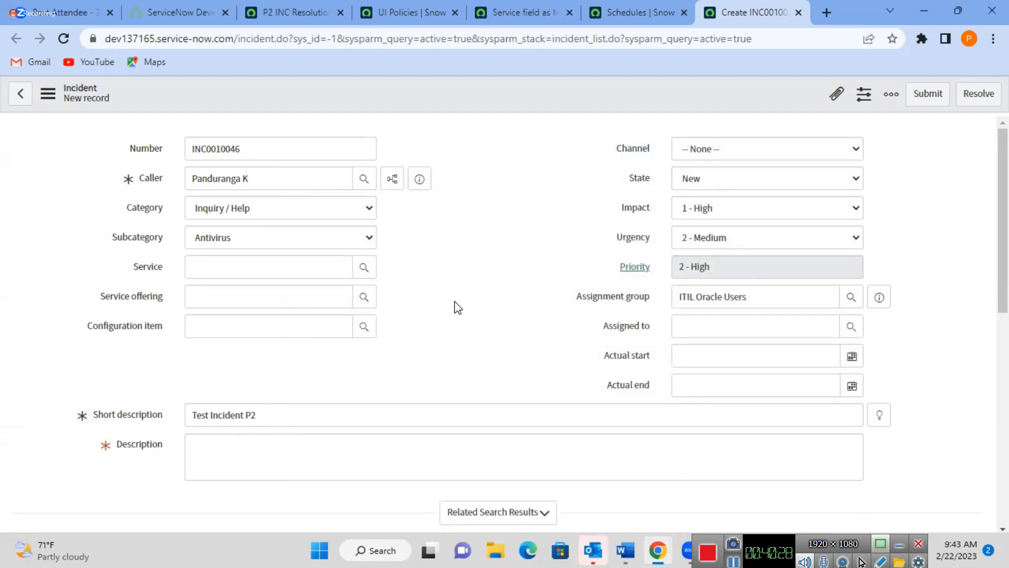
Enter "Oracle users list" as the incident's description, leave Assigned to empty, and save the record while staying on the form.
{"action": "left_click", "coordinate": [851, 329]}
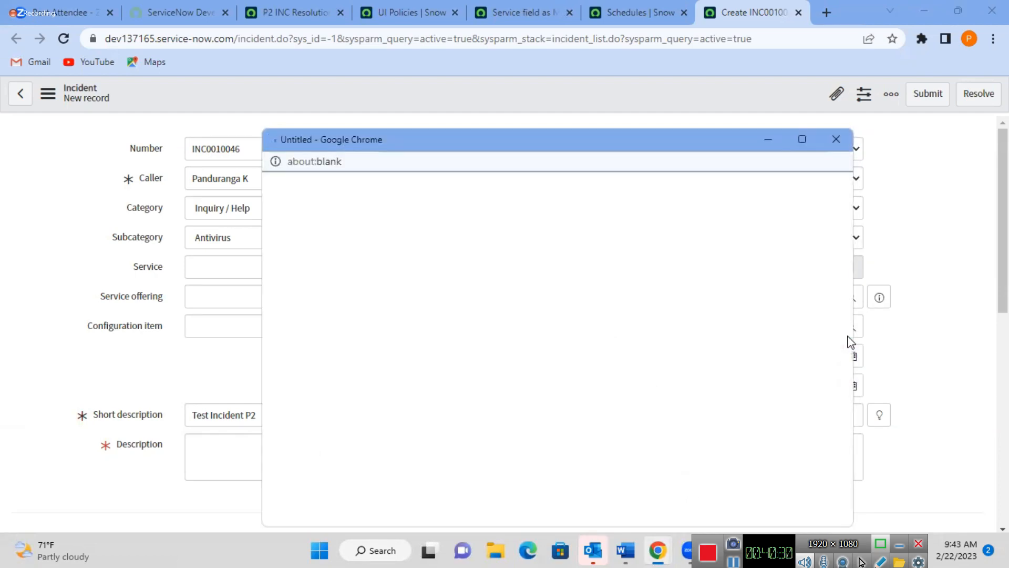
{"action": "left_click", "coordinate": [836, 139]}
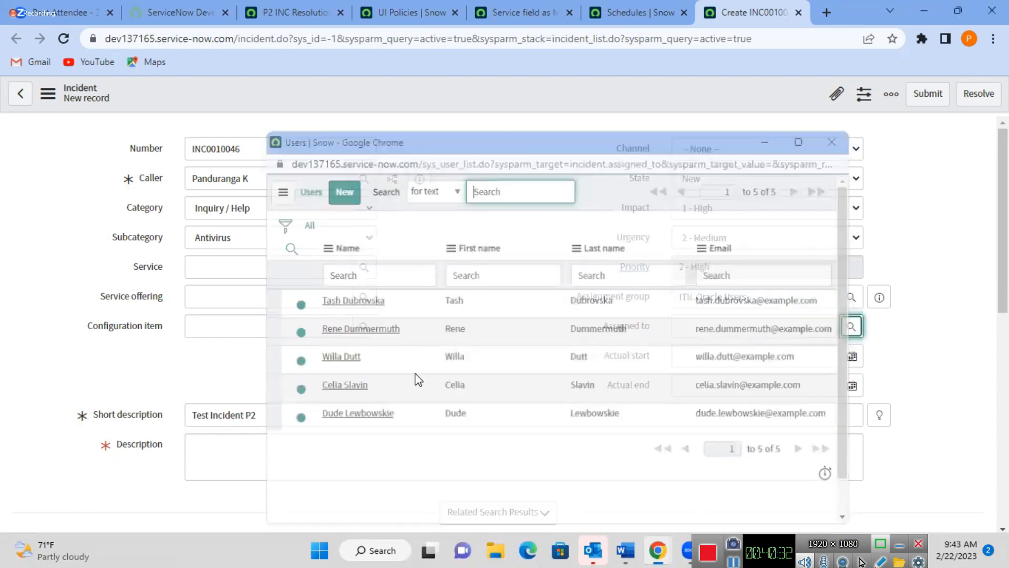
{"action": "left_click", "coordinate": [314, 450]}
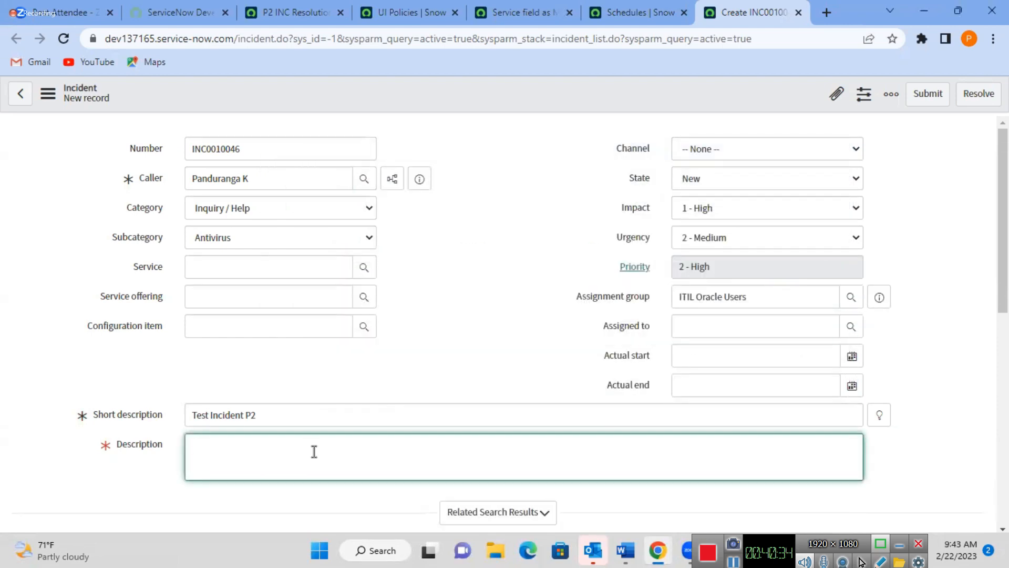
{"action": "type", "text": "Oracle users list"}
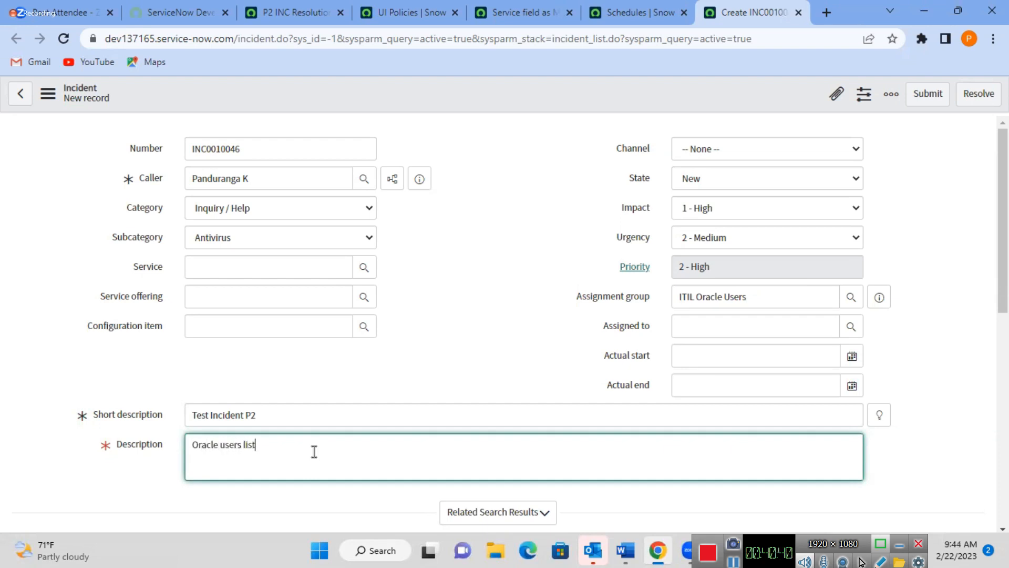
{"action": "left_click", "coordinate": [455, 329]}
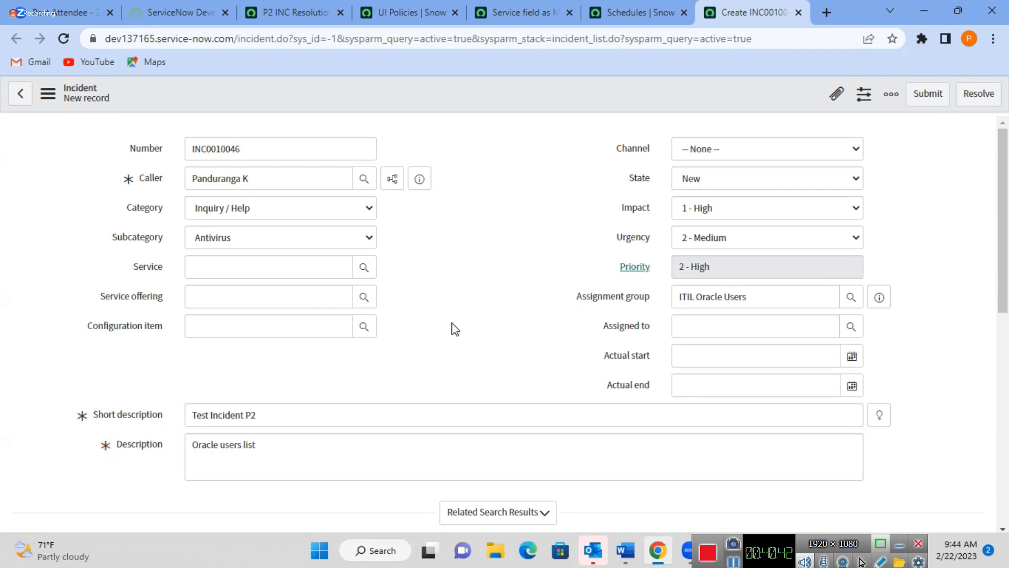
{"action": "right_click", "coordinate": [516, 94]}
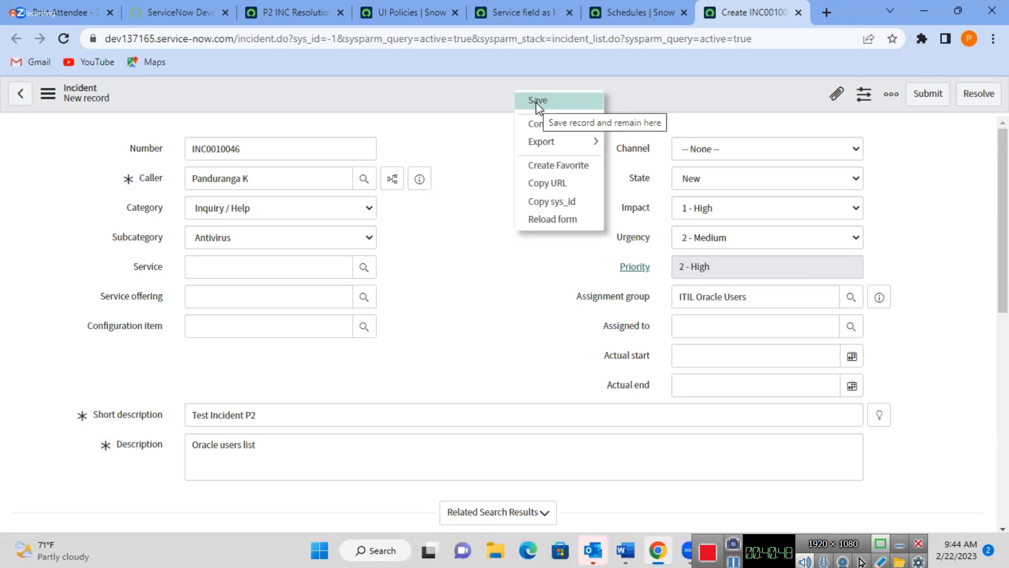
{"action": "left_click", "coordinate": [432, 105]}
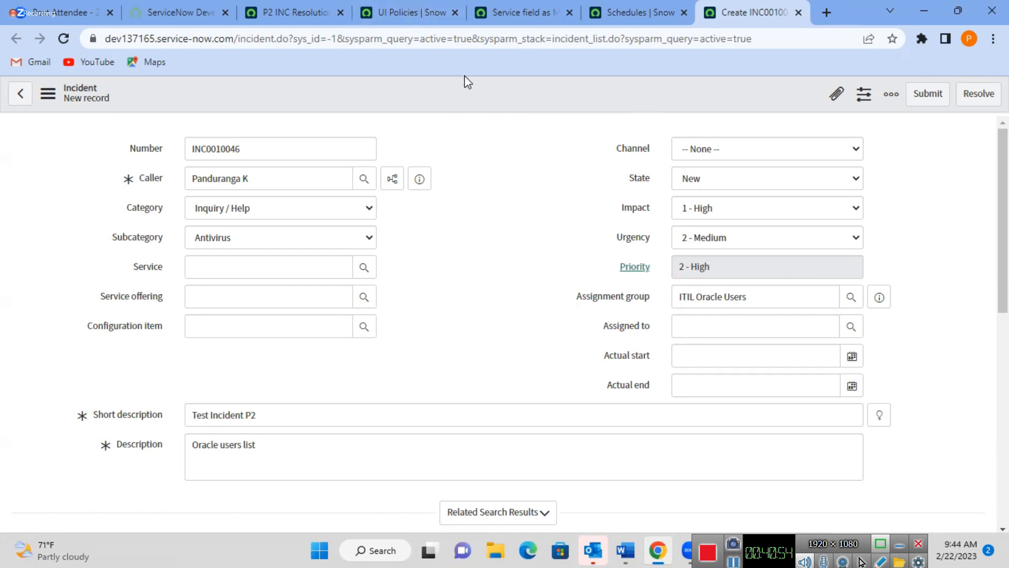
{"action": "right_click", "coordinate": [469, 89]}
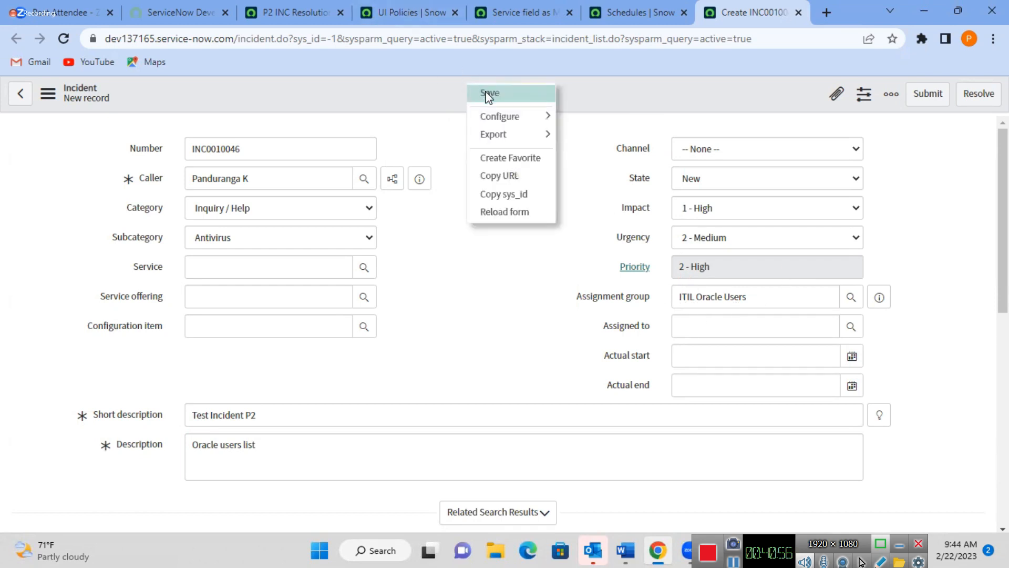
{"action": "left_click", "coordinate": [488, 95]}
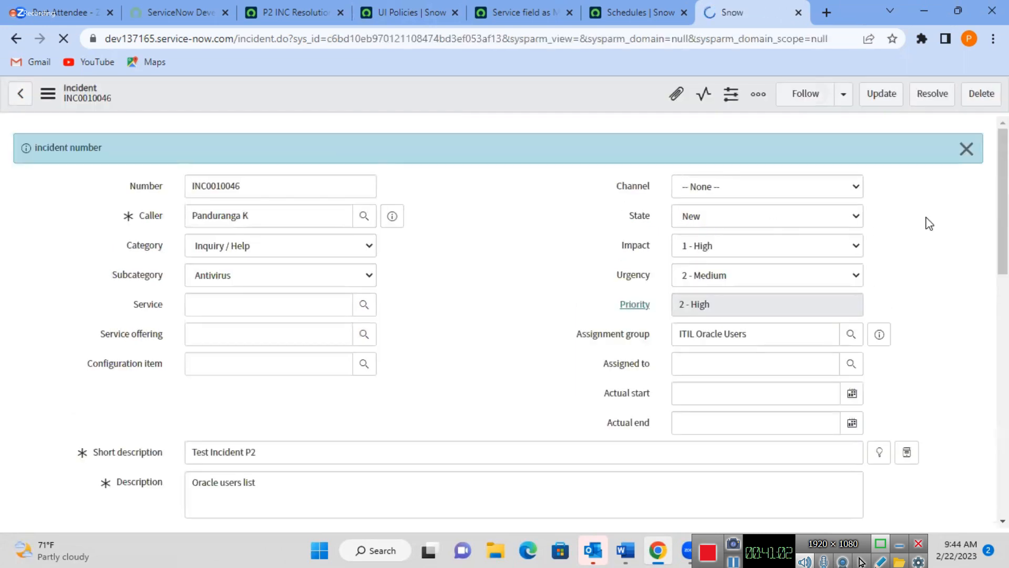
Examine the P2 INC Resolution record in the incident's Task SLAs list, including its breach and elapsed times, and the columns available for the list.
{"action": "scroll", "coordinate": [1006, 282], "scroll_direction": "down", "scroll_amount": 1}
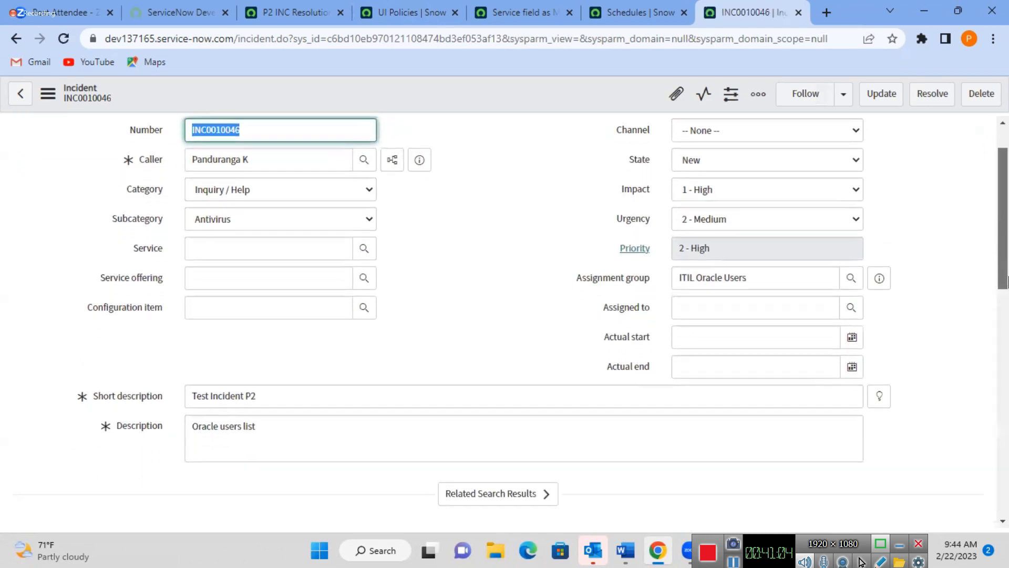
{"action": "scroll", "coordinate": [387, 367], "scroll_direction": "down", "scroll_amount": 10}
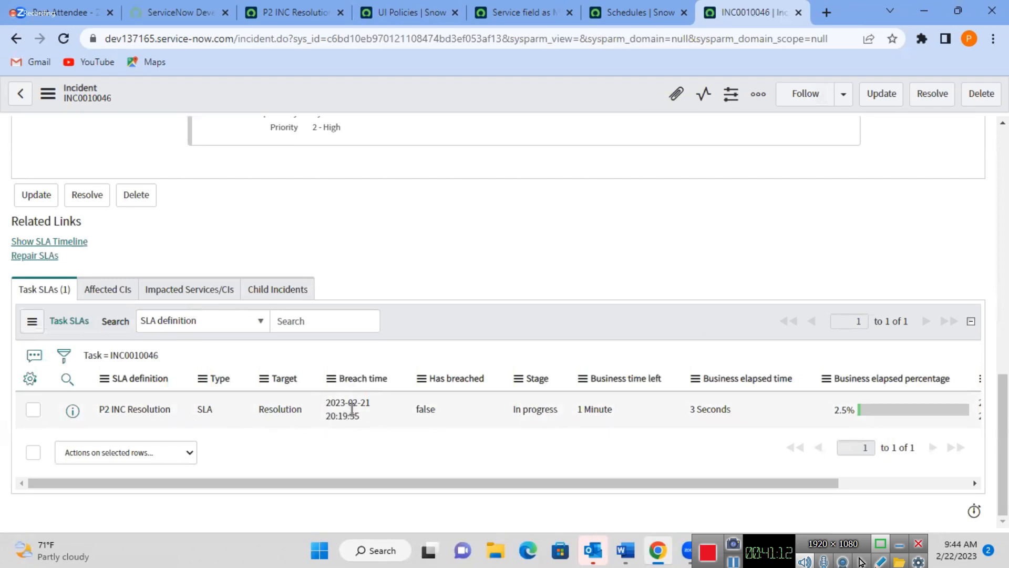
{"action": "mouse_move", "coordinate": [352, 409]}
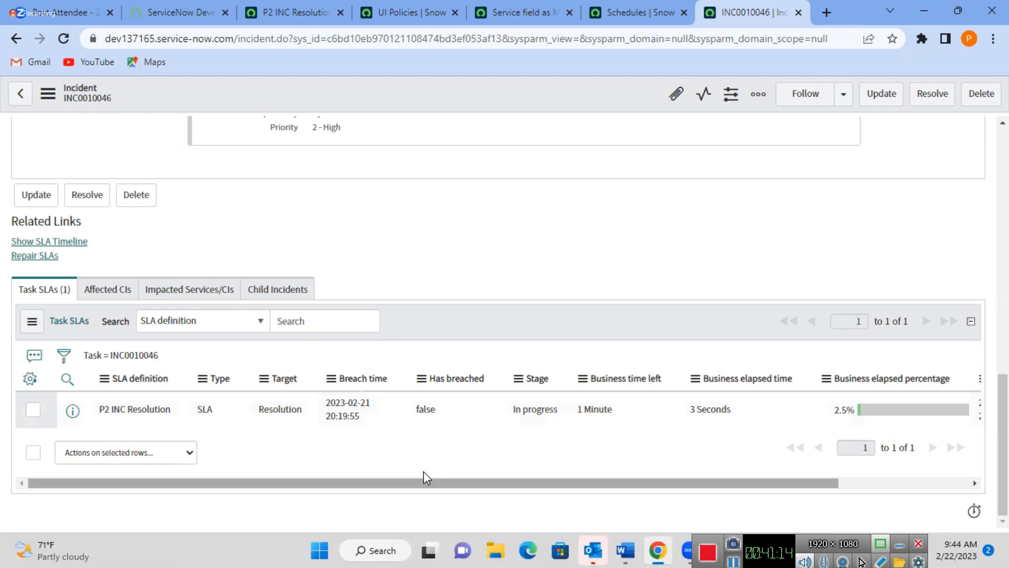
{"action": "left_click_drag", "start_coordinate": [424, 478], "coordinate": [424, 471]}
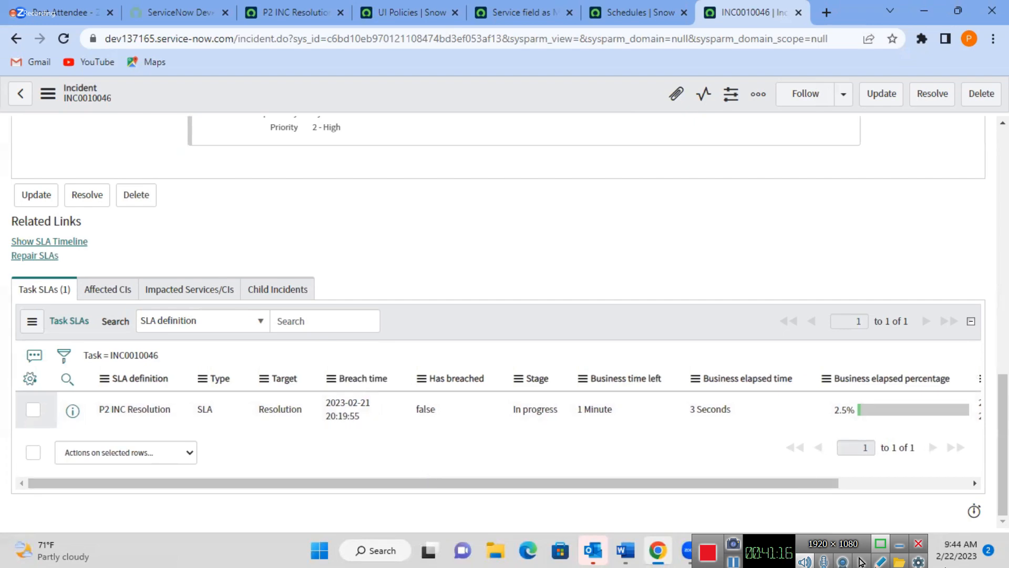
{"action": "mouse_move", "coordinate": [963, 556]}
{"action": "left_click_drag", "start_coordinate": [601, 487], "coordinate": [709, 484]}
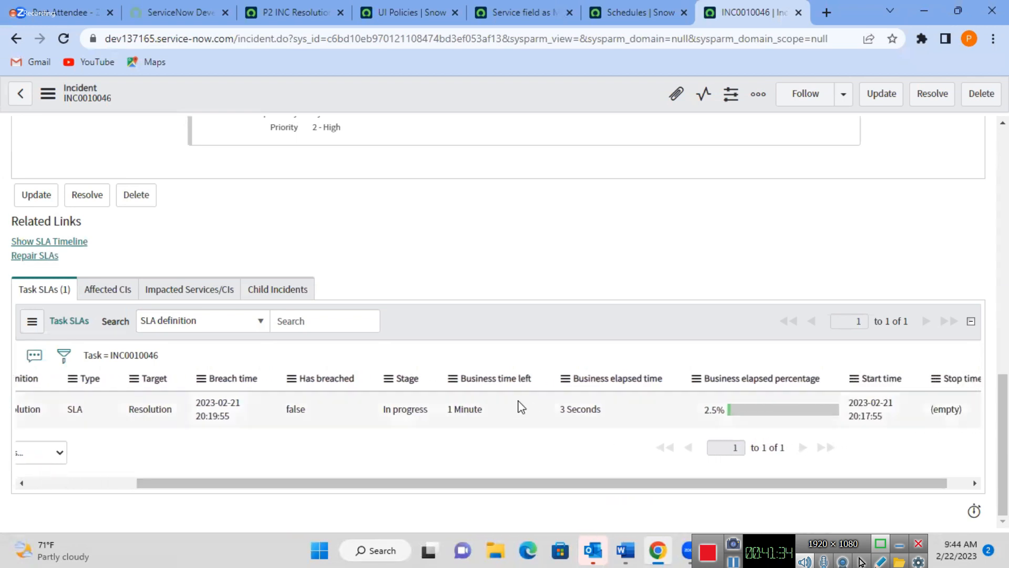
{"action": "left_click_drag", "start_coordinate": [649, 486], "coordinate": [352, 473]}
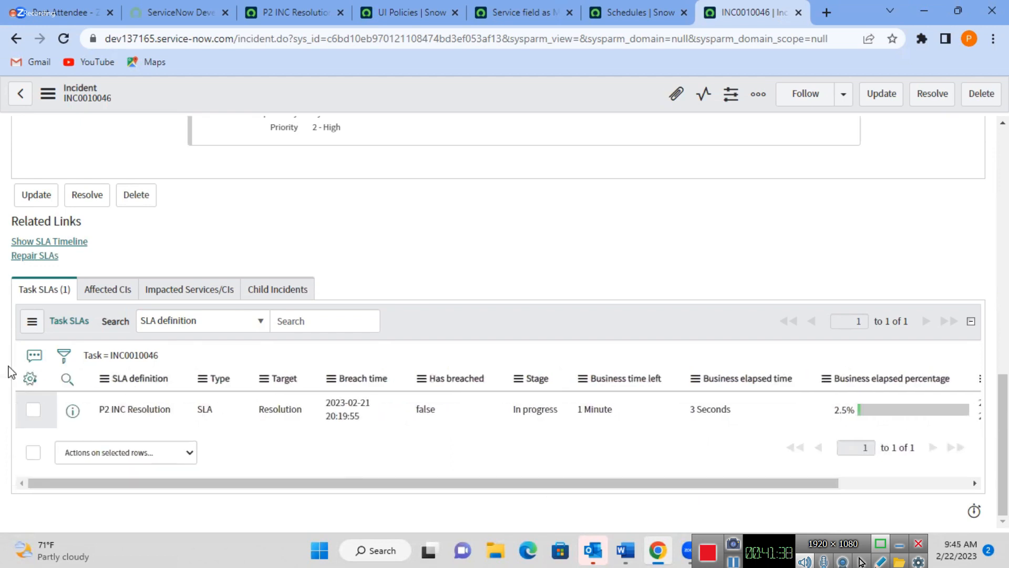
{"action": "left_click", "coordinate": [29, 379]}
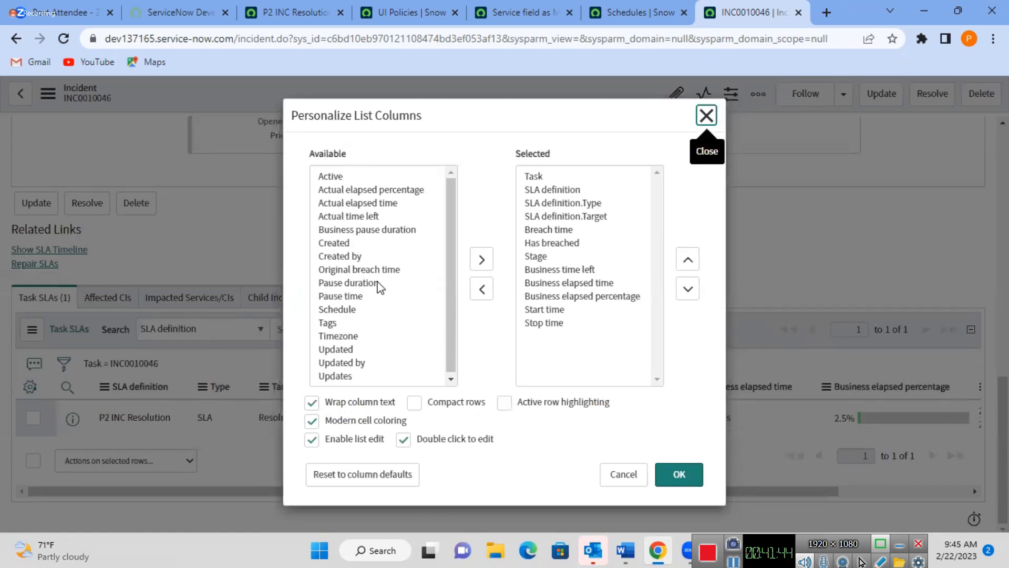
{"action": "left_click", "coordinate": [630, 475]}
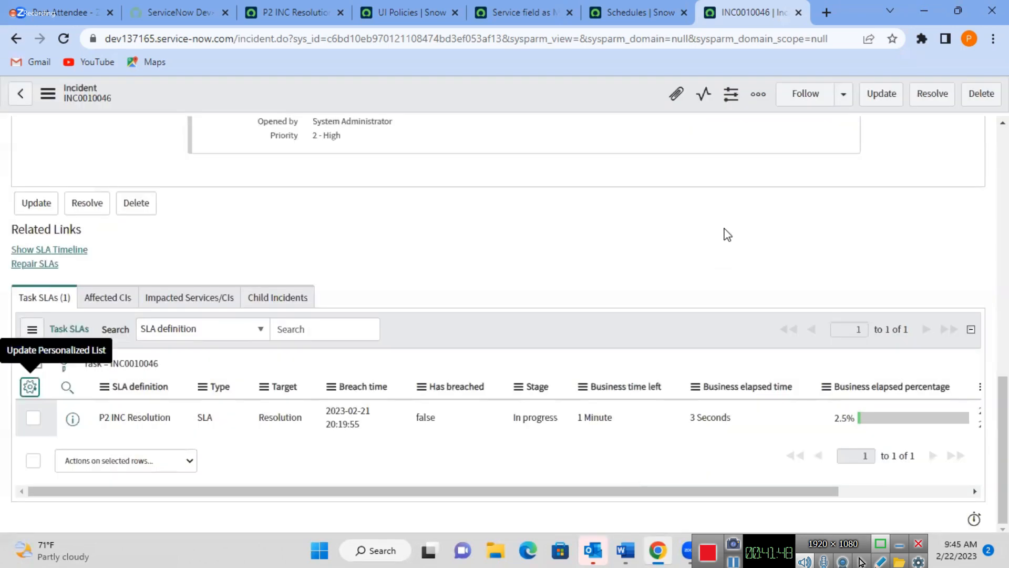
Assign the incident to the second user listed for the ITIL Oracle Users group, and save the record.
{"action": "left_click_drag", "start_coordinate": [1008, 447], "coordinate": [1007, 163]}
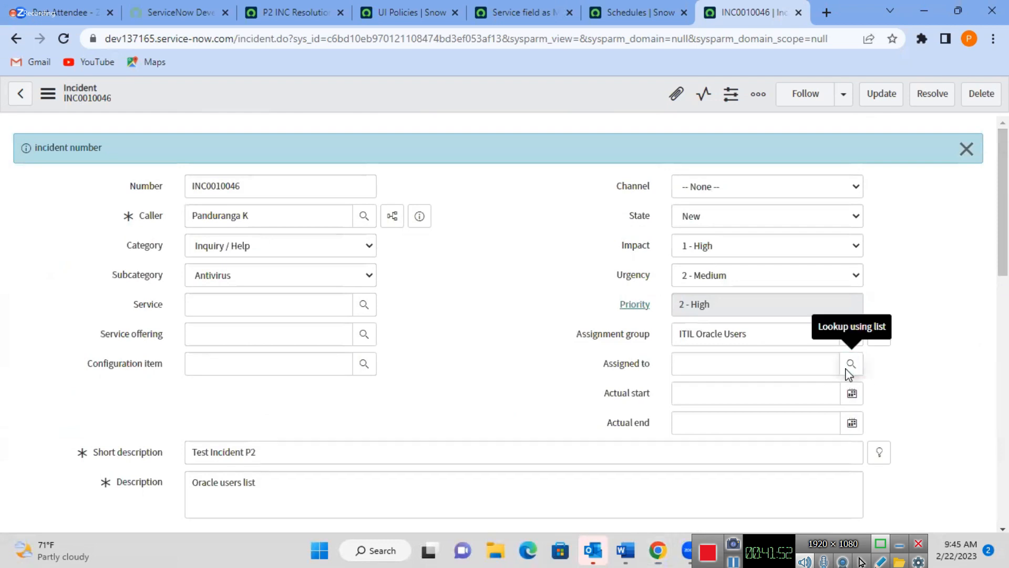
{"action": "left_click", "coordinate": [848, 368]}
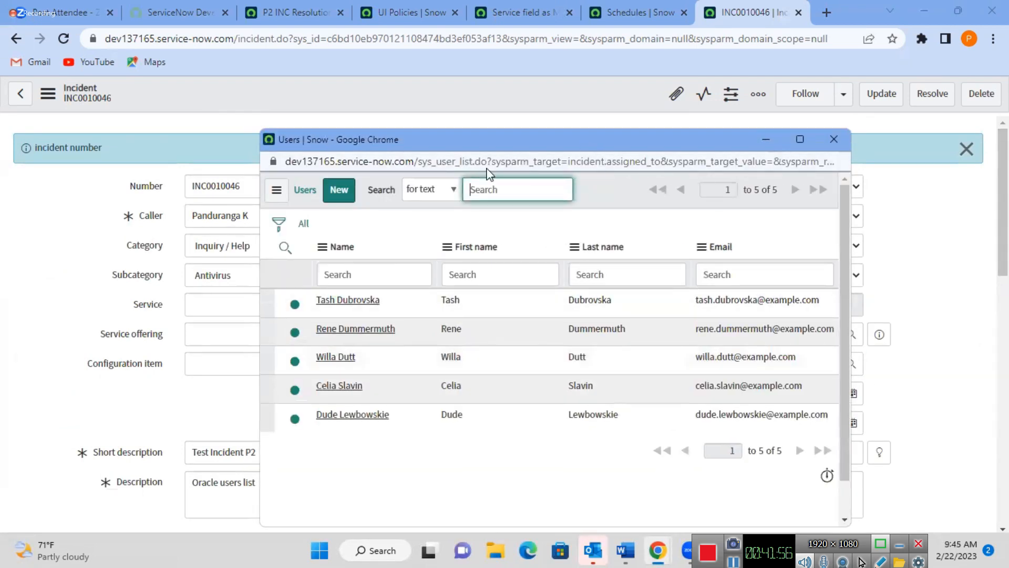
{"action": "left_click_drag", "start_coordinate": [572, 141], "coordinate": [547, 124]}
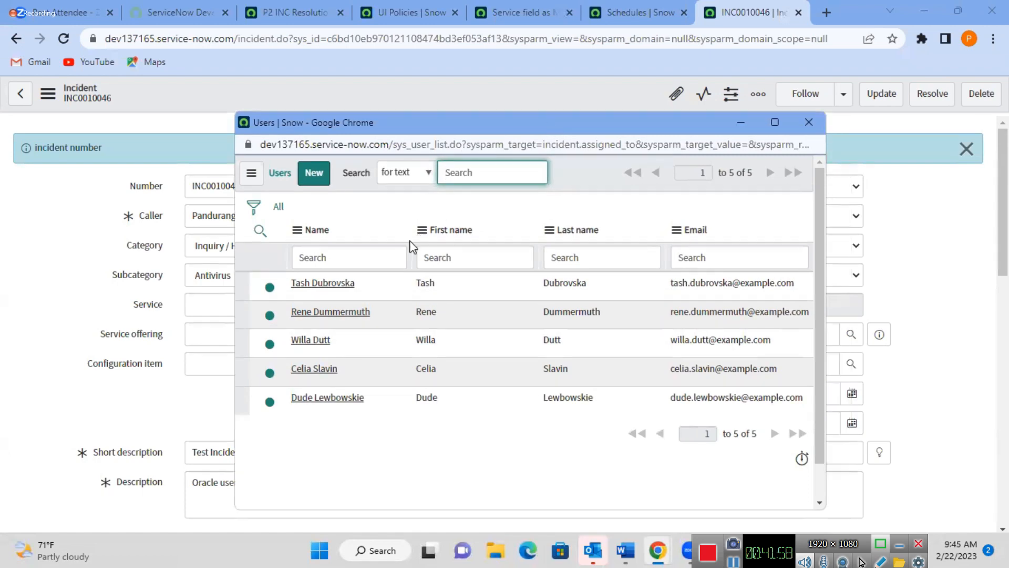
{"action": "left_click", "coordinate": [351, 315]}
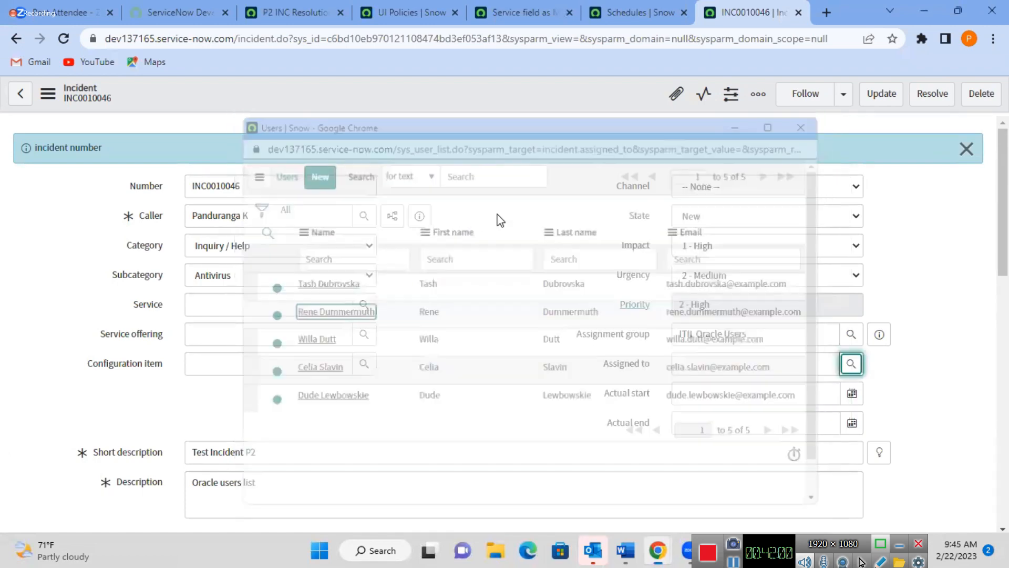
{"action": "right_click", "coordinate": [509, 95]}
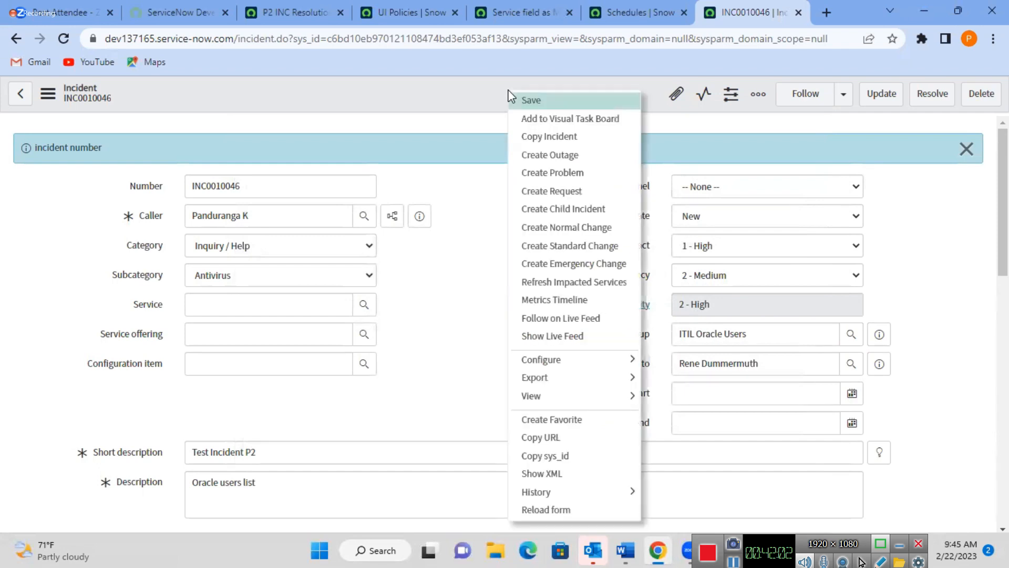
{"action": "left_click", "coordinate": [532, 100]}
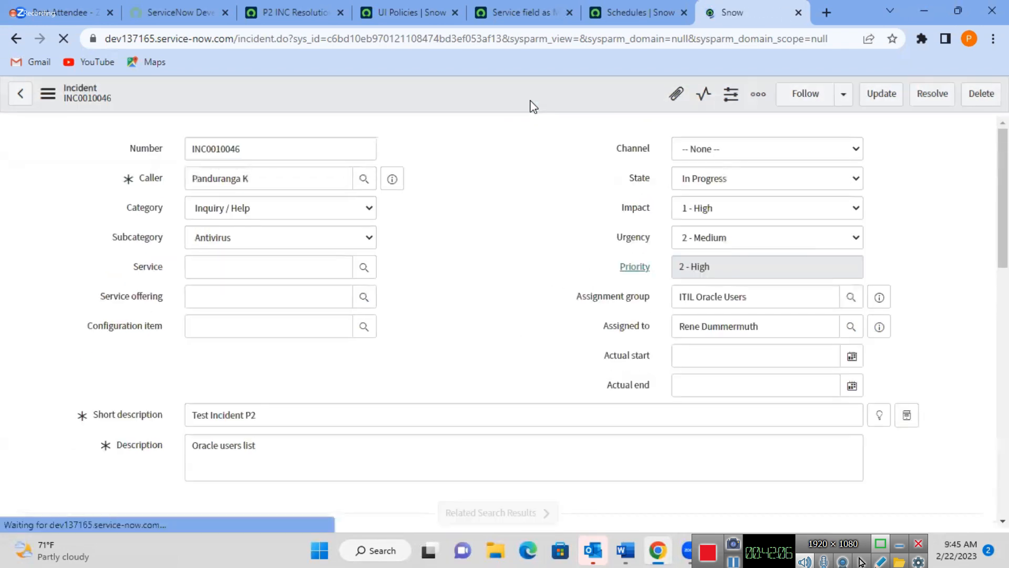
{"action": "left_click_drag", "start_coordinate": [1004, 213], "coordinate": [1002, 131]}
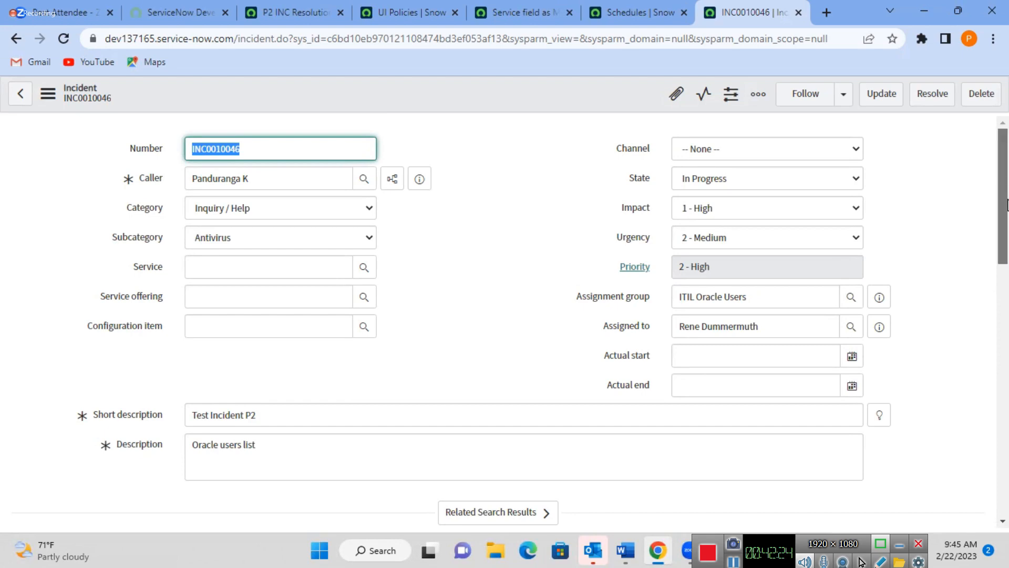
Examine the P2 INC Resolution record in the incident's Task SLAs list, and reload the incident to check its remaining time and elapsed percentage.
{"action": "left_click_drag", "start_coordinate": [1005, 187], "coordinate": [1005, 440]}
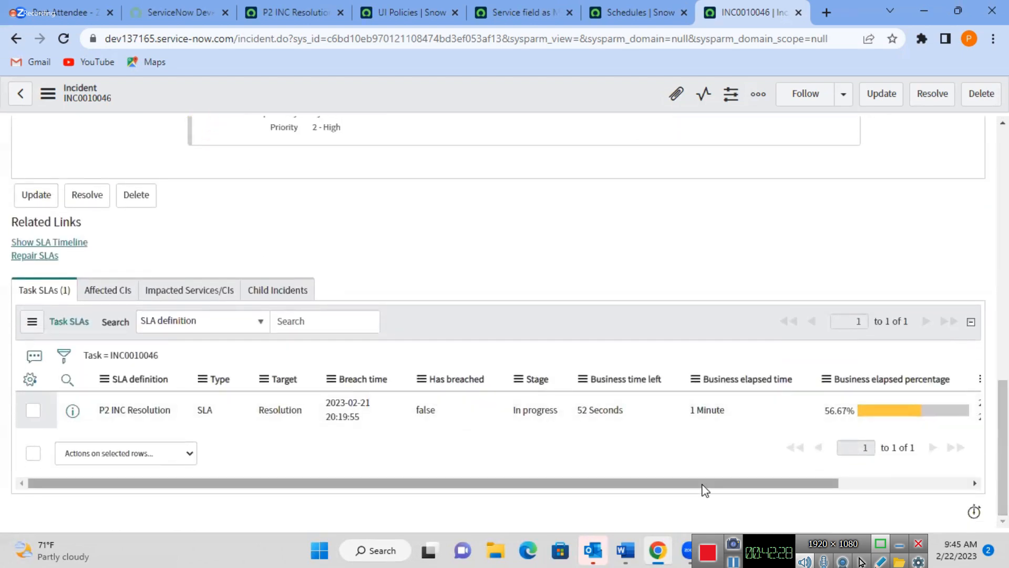
{"action": "left_click_drag", "start_coordinate": [703, 483], "coordinate": [783, 484]}
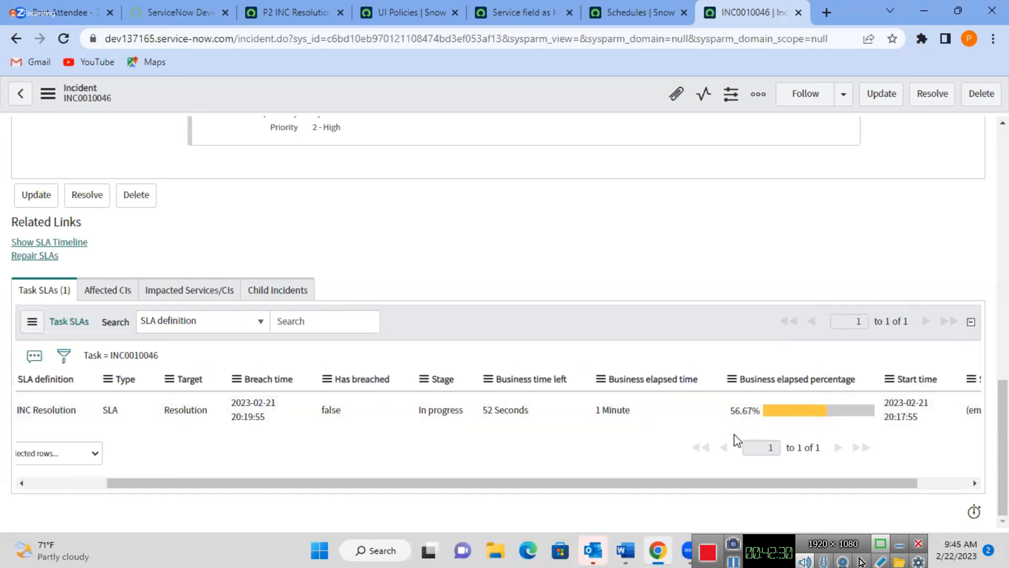
{"action": "left_click_drag", "start_coordinate": [599, 499], "coordinate": [589, 496]}
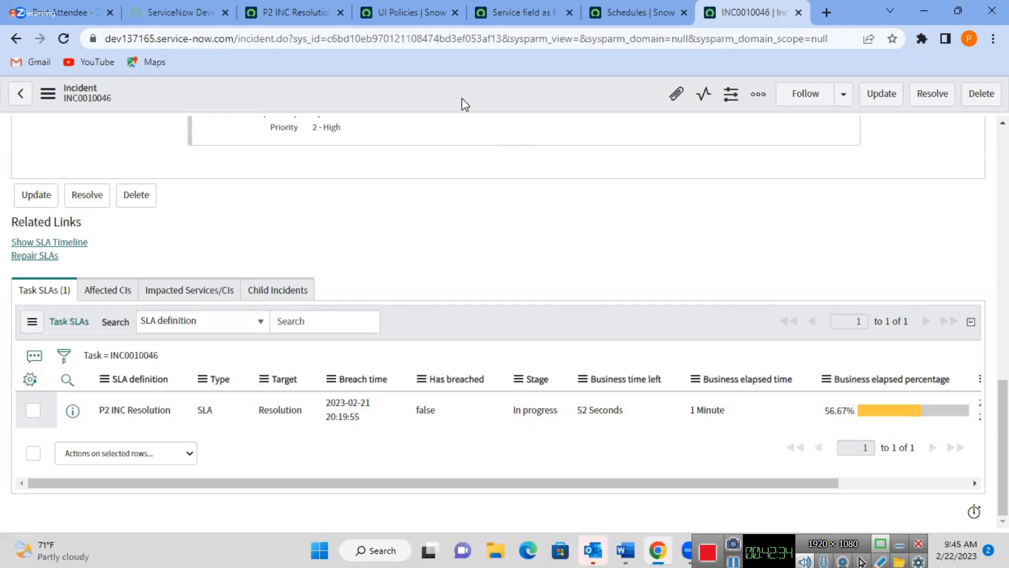
{"action": "left_click", "coordinate": [63, 38]}
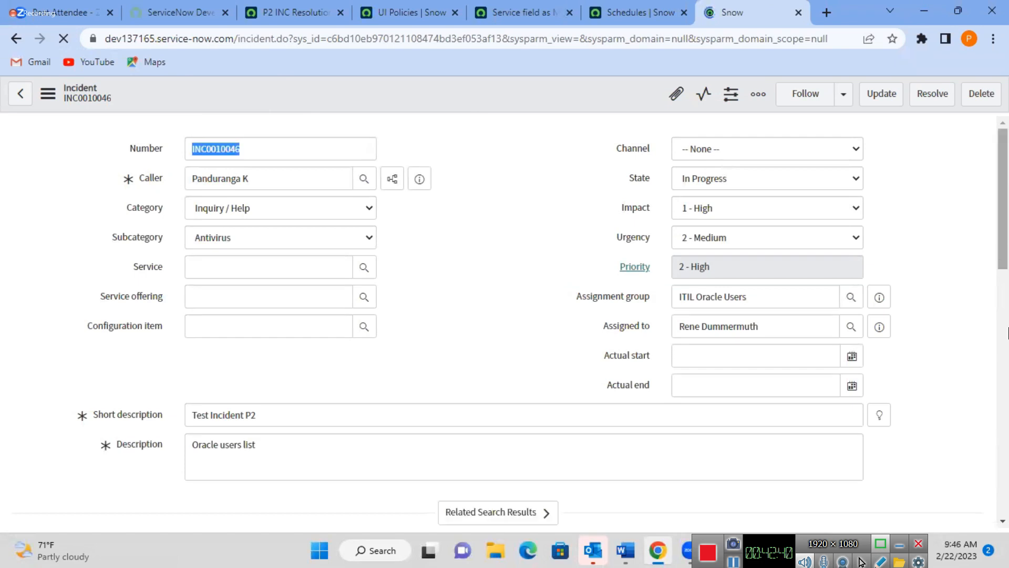
{"action": "left_click_drag", "start_coordinate": [1008, 202], "coordinate": [1008, 407]}
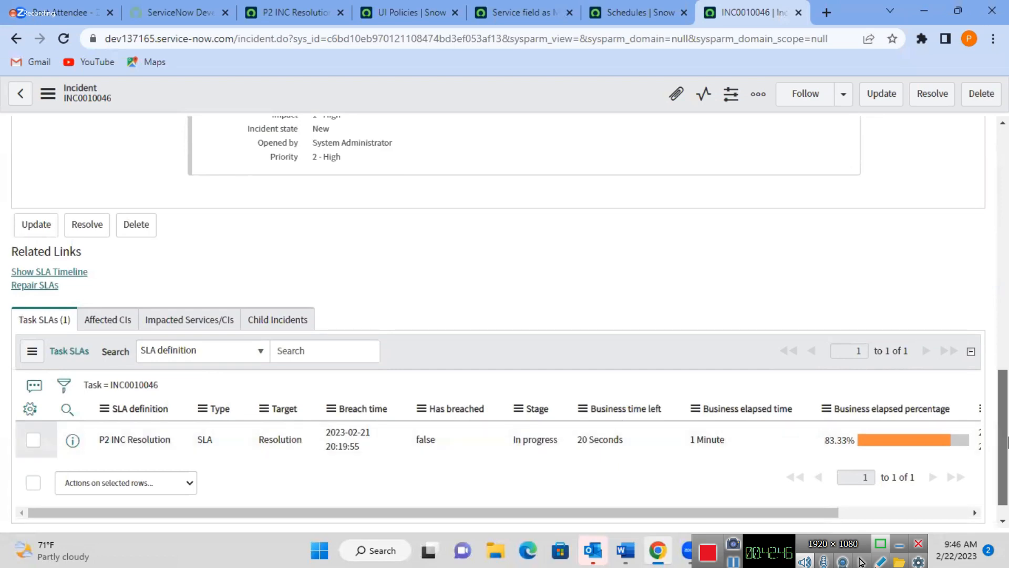
{"action": "left_click_drag", "start_coordinate": [1008, 451], "coordinate": [1004, 137]}
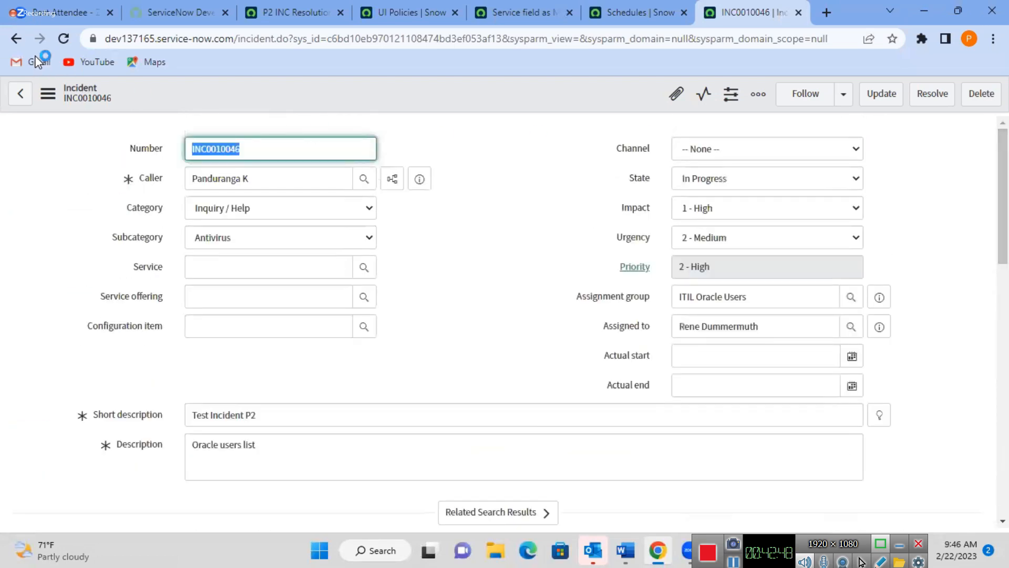
Keep reloading the incident until the SLA's two minutes have run out, and check the Has breached value of its P2 INC Resolution task SLA.
{"action": "left_click", "coordinate": [65, 39]}
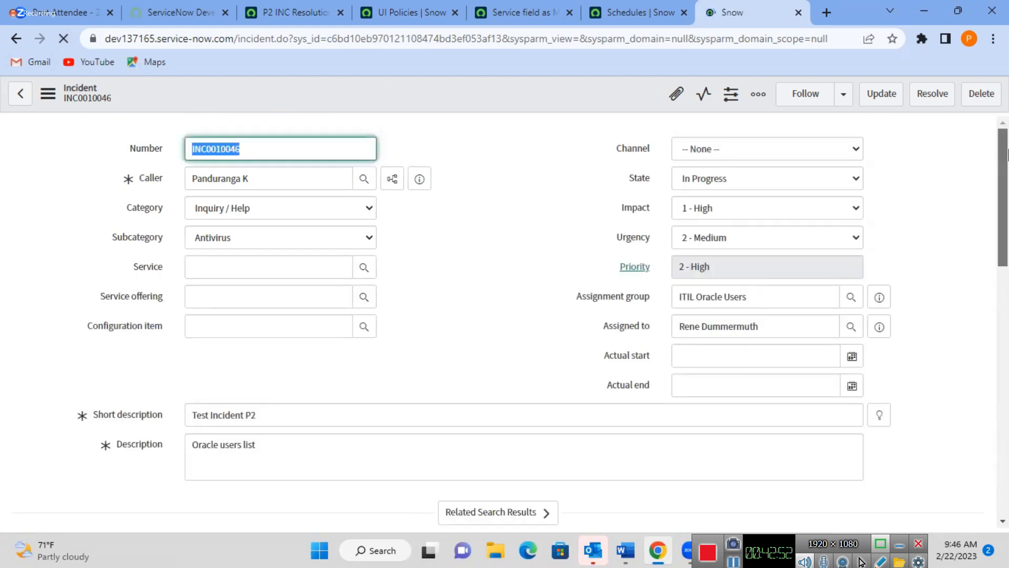
{"action": "mouse_move", "coordinate": [1004, 159]}
{"action": "left_mouse_down"}
{"action": "mouse_move", "coordinate": [1008, 398]}
{"action": "mouse_move", "coordinate": [1002, 153]}
{"action": "left_mouse_up"}
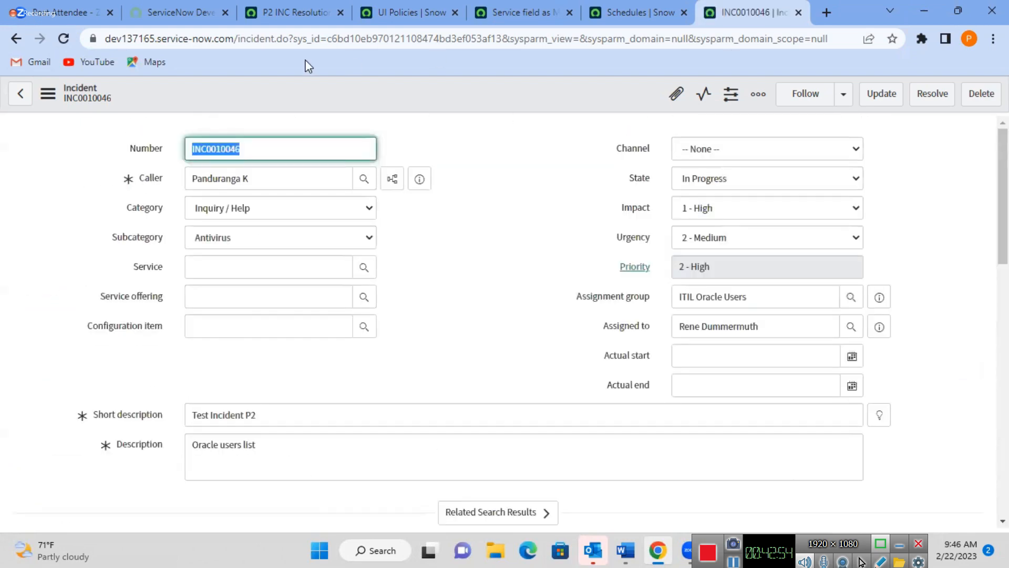
{"action": "left_click", "coordinate": [64, 40]}
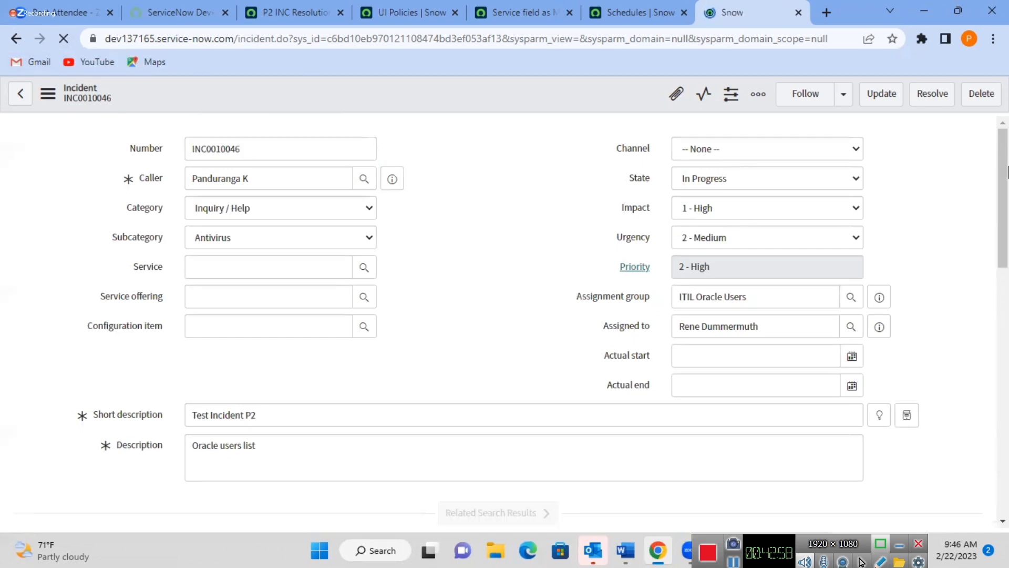
{"action": "left_click_drag", "start_coordinate": [1006, 173], "coordinate": [1006, 465]}
{"action": "left_click_drag", "start_coordinate": [1002, 387], "coordinate": [1008, 115]}
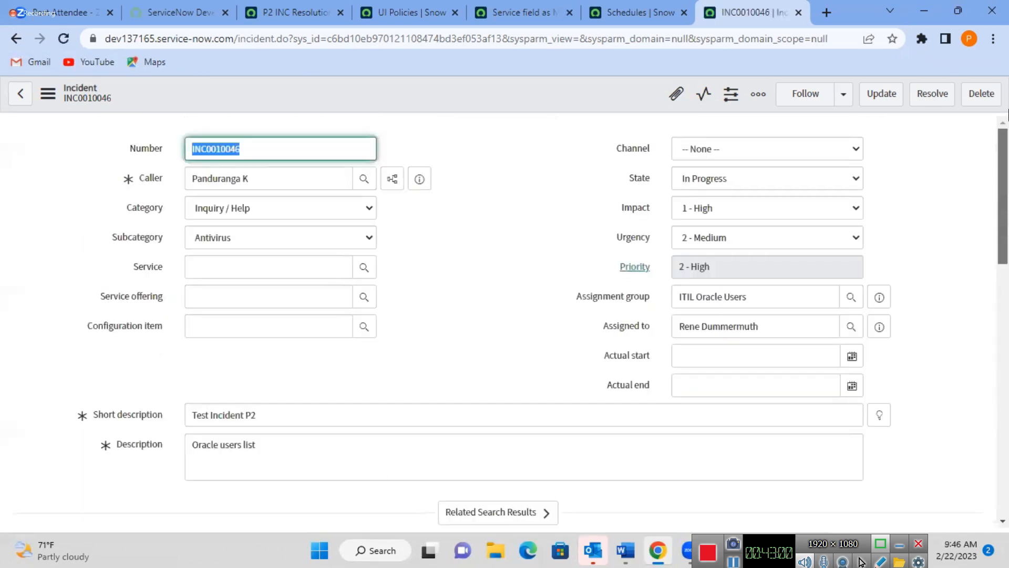
{"action": "left_click", "coordinate": [64, 41]}
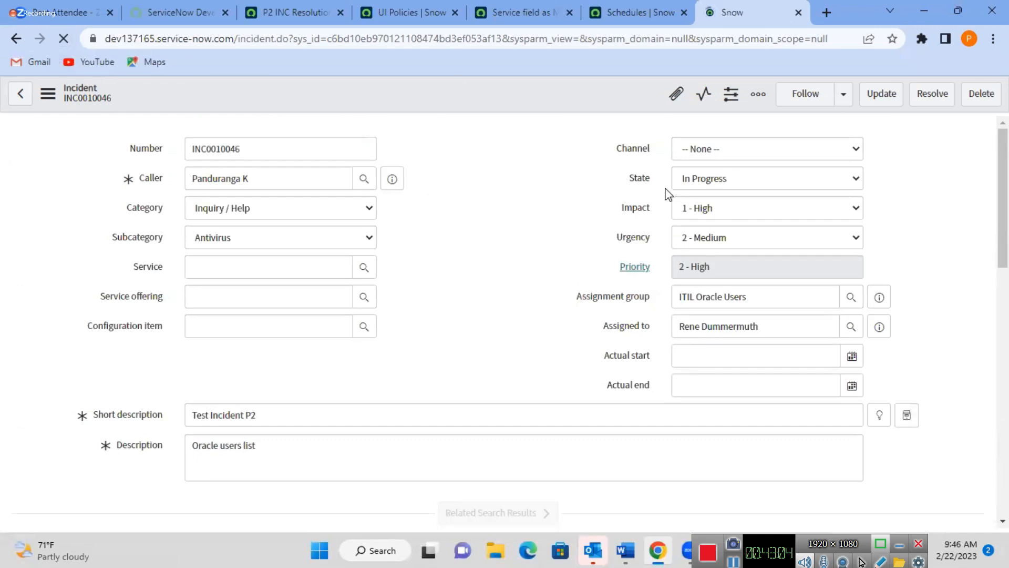
{"action": "left_click_drag", "start_coordinate": [1002, 195], "coordinate": [1008, 449]}
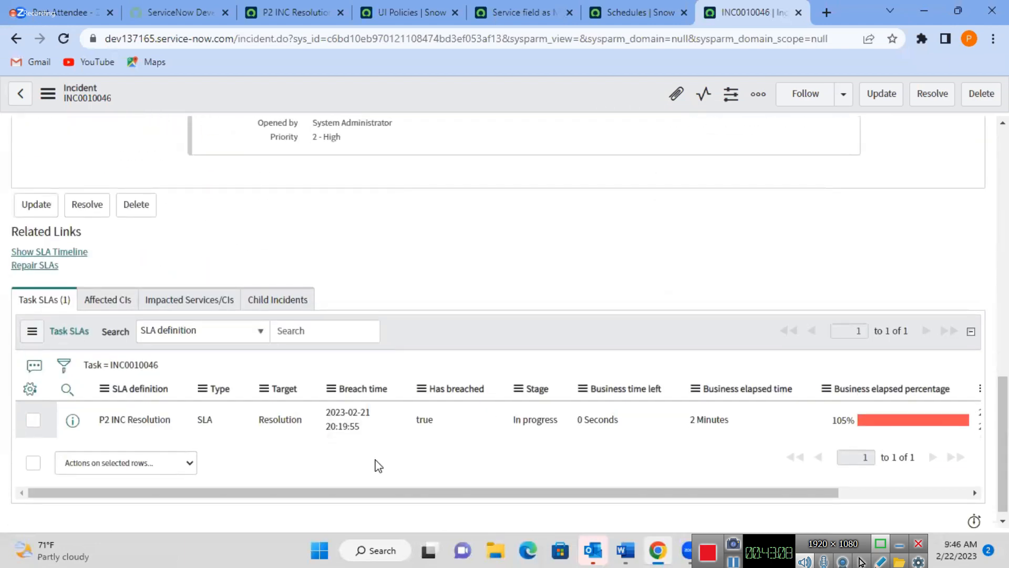
{"action": "left_click", "coordinate": [454, 433]}
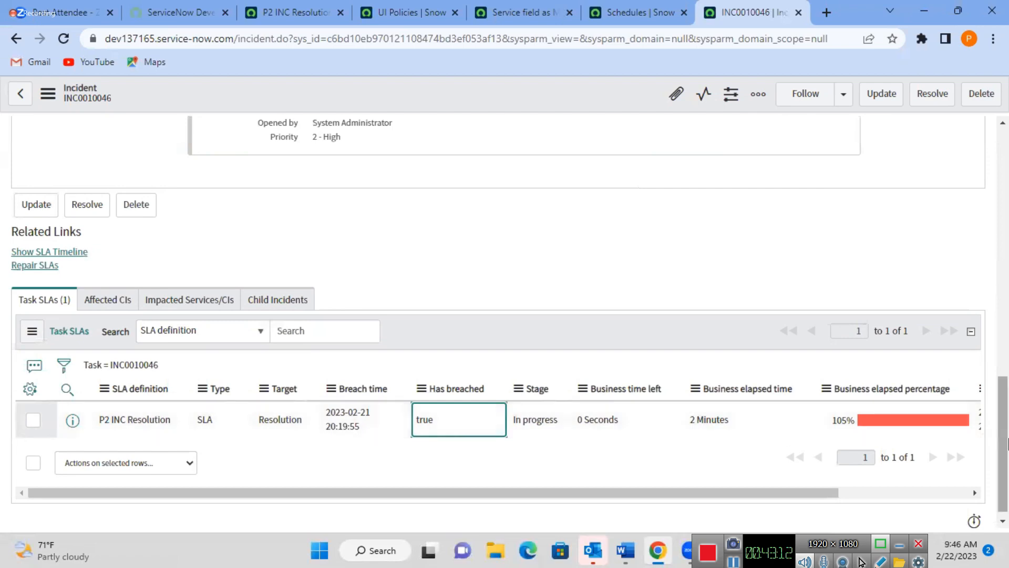
{"action": "left_click_drag", "start_coordinate": [1003, 404], "coordinate": [1007, 155]}
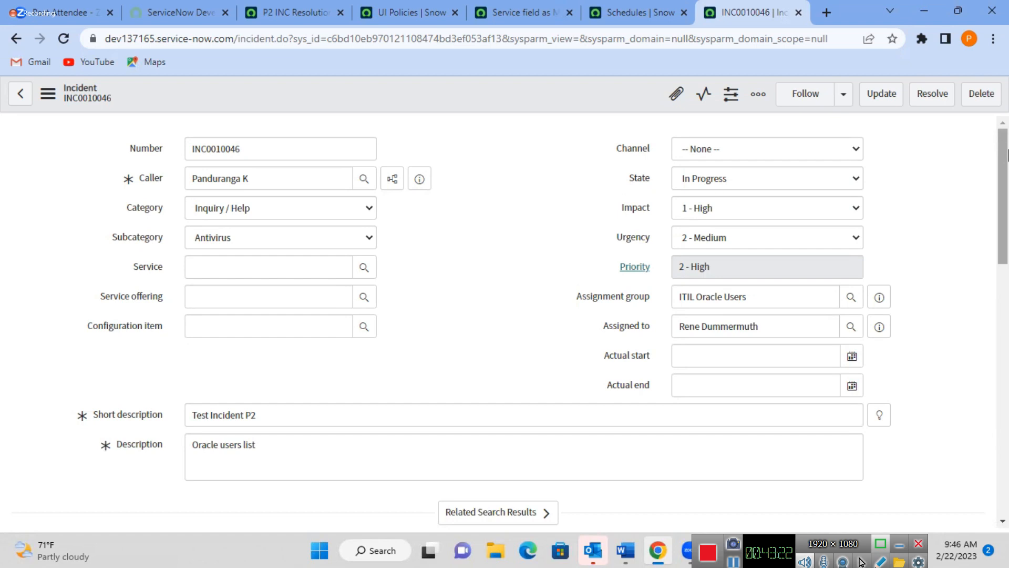
Review the Flow setting of the P2 INC Resolution SLA definition, and return to the test incident.
{"action": "left_click", "coordinate": [326, 7]}
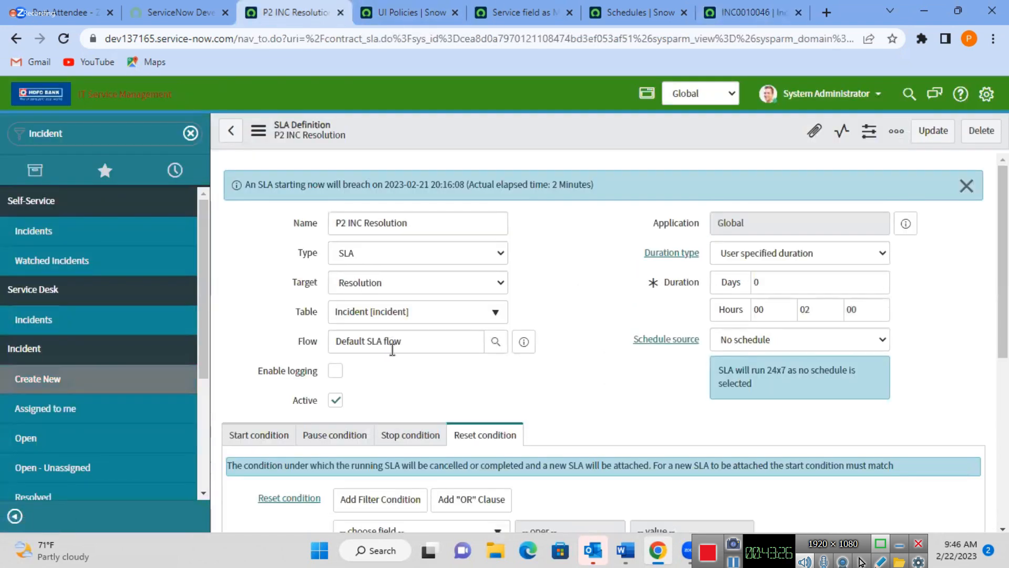
{"action": "left_click", "coordinate": [385, 344]}
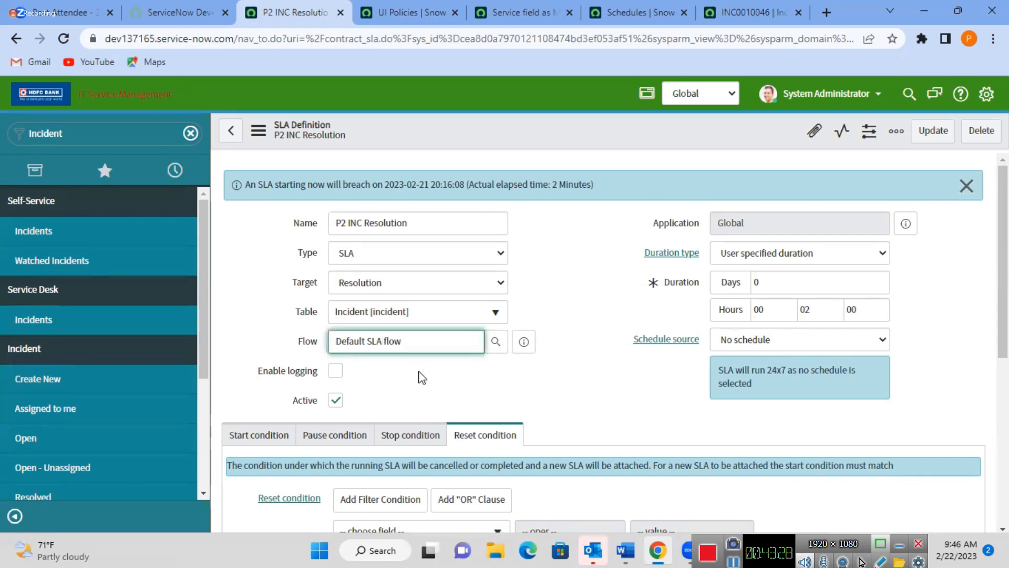
{"action": "left_click", "coordinate": [422, 377]}
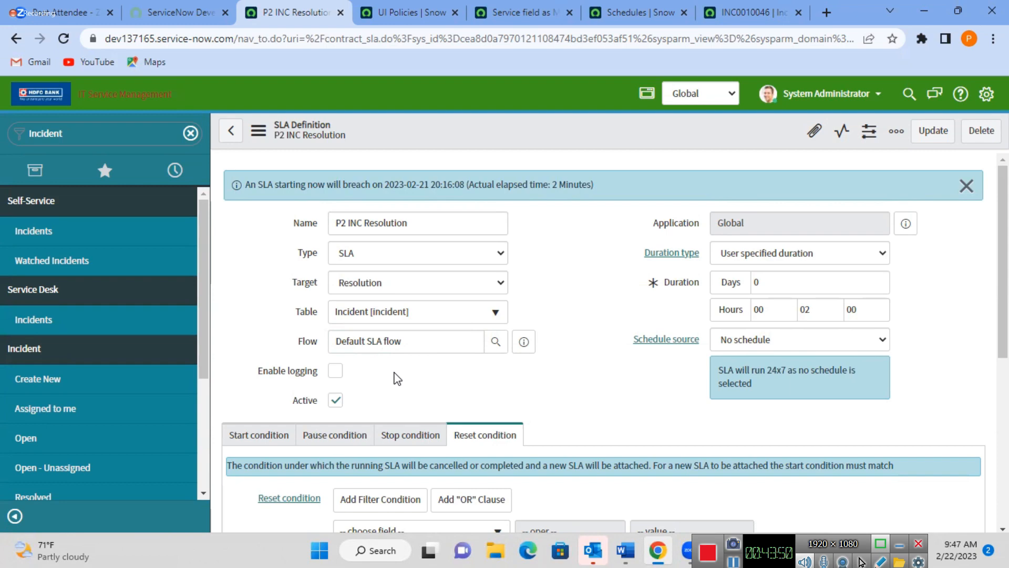
{"action": "left_click", "coordinate": [739, 7]}
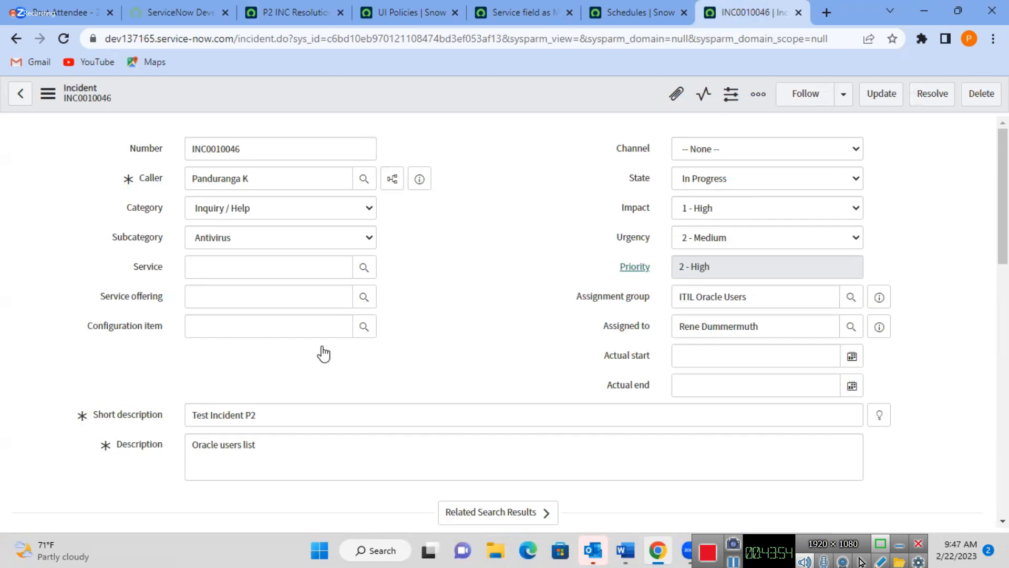
{"action": "left_click_drag", "start_coordinate": [1003, 210], "coordinate": [991, 147]}
Open a new incident form in a separate browser tab, and choose the previous test incident's caller and the subcategory Antivirus.
{"action": "left_click", "coordinate": [294, 12]}
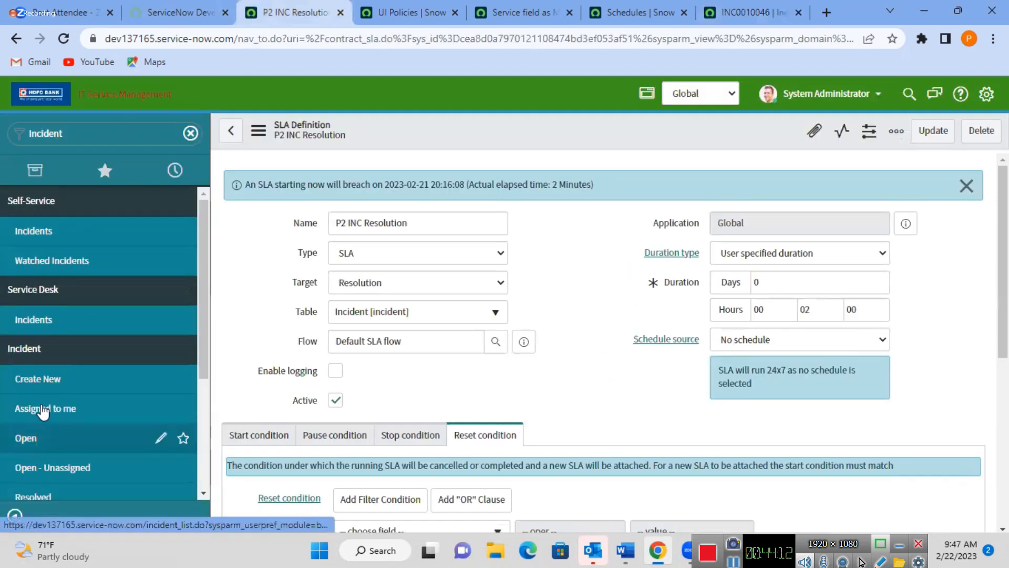
{"action": "middle_click", "coordinate": [45, 379]}
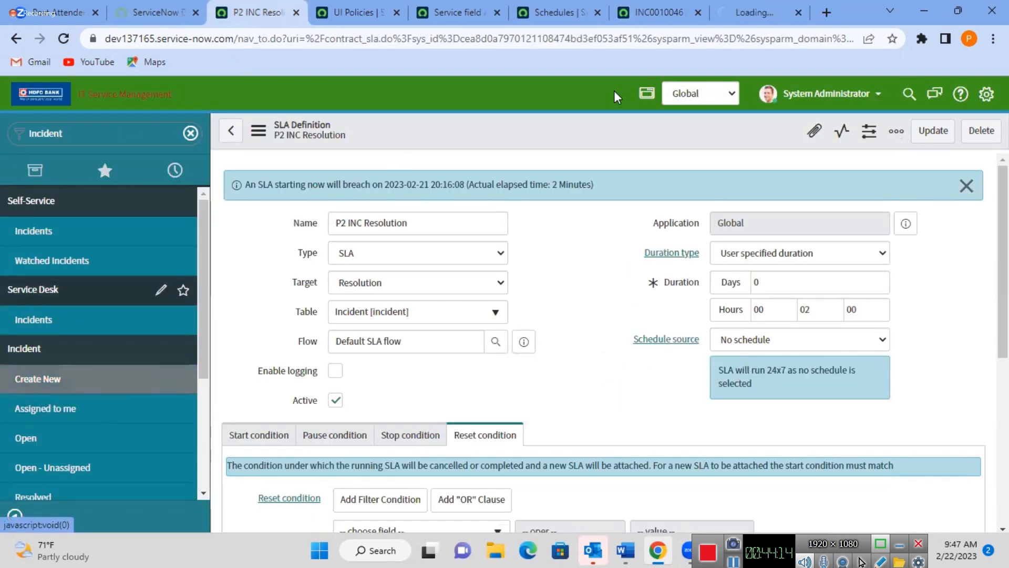
{"action": "left_click", "coordinate": [719, 8]}
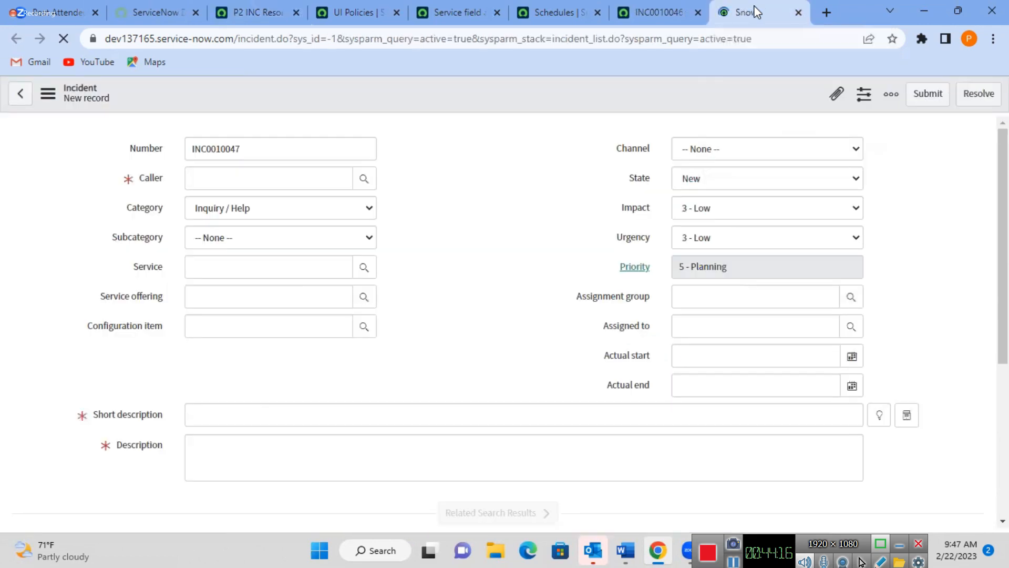
{"action": "left_click", "coordinate": [302, 180]}
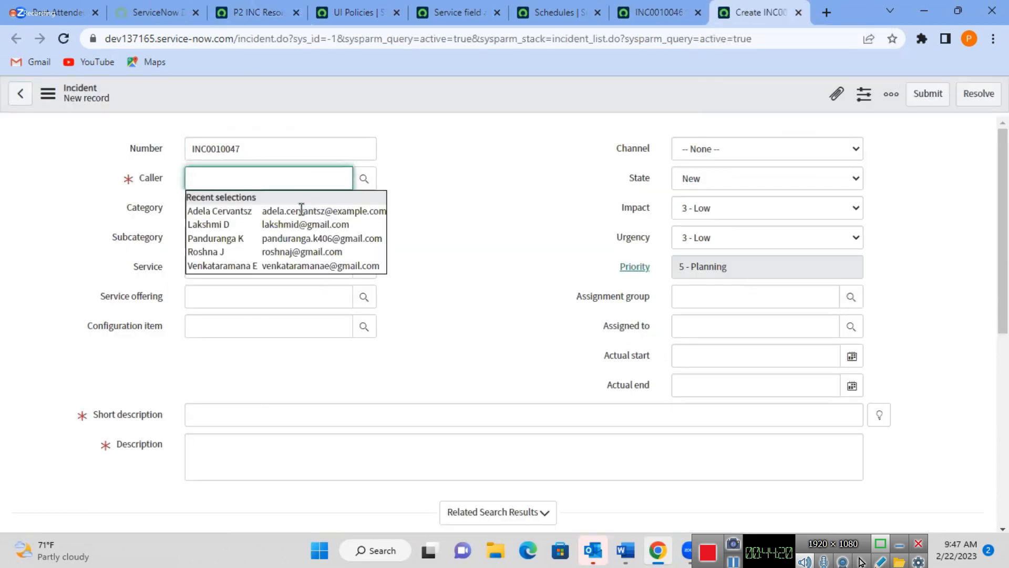
{"action": "left_click", "coordinate": [309, 243]}
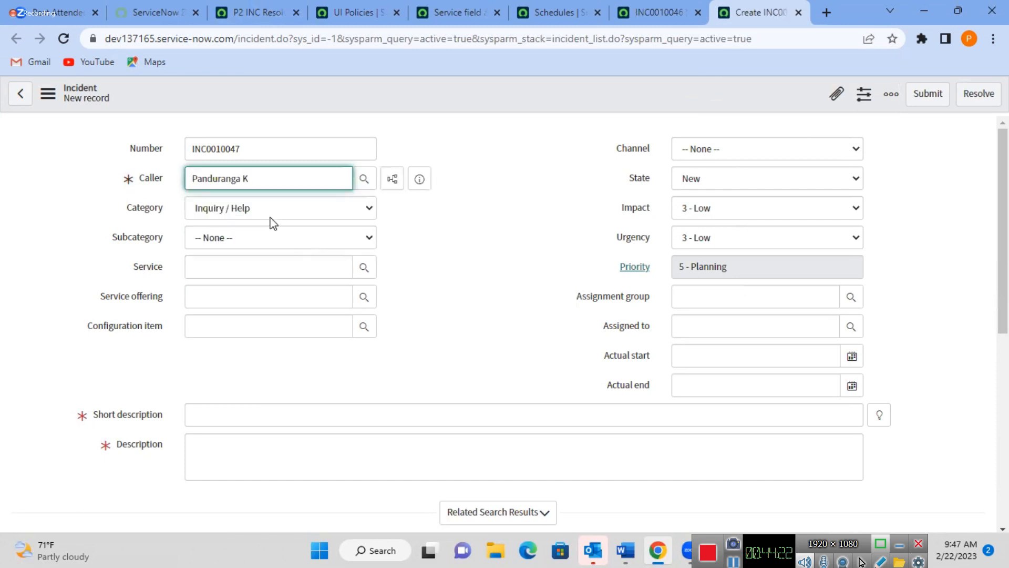
{"action": "left_click", "coordinate": [280, 242]}
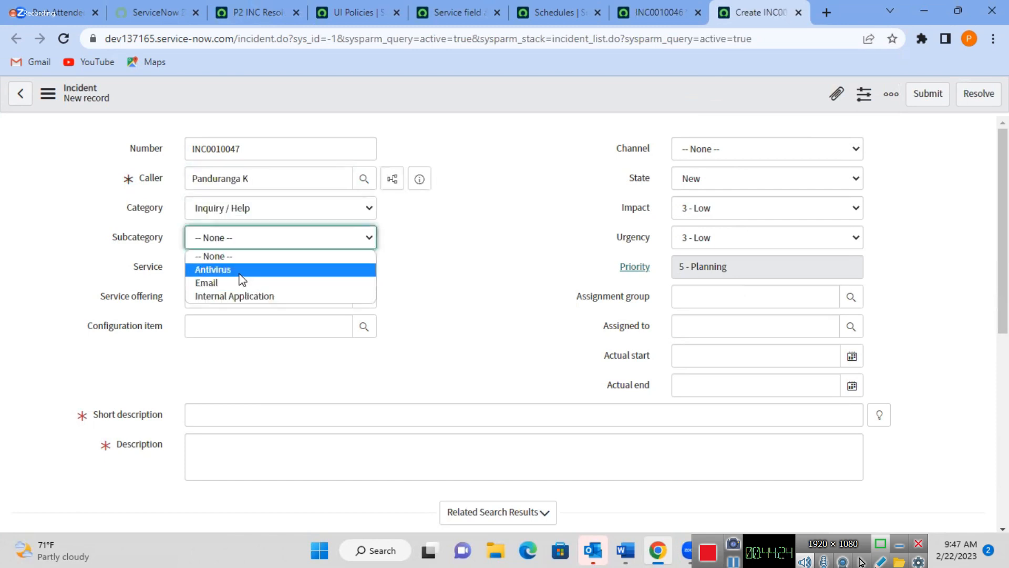
{"action": "left_click", "coordinate": [241, 270]}
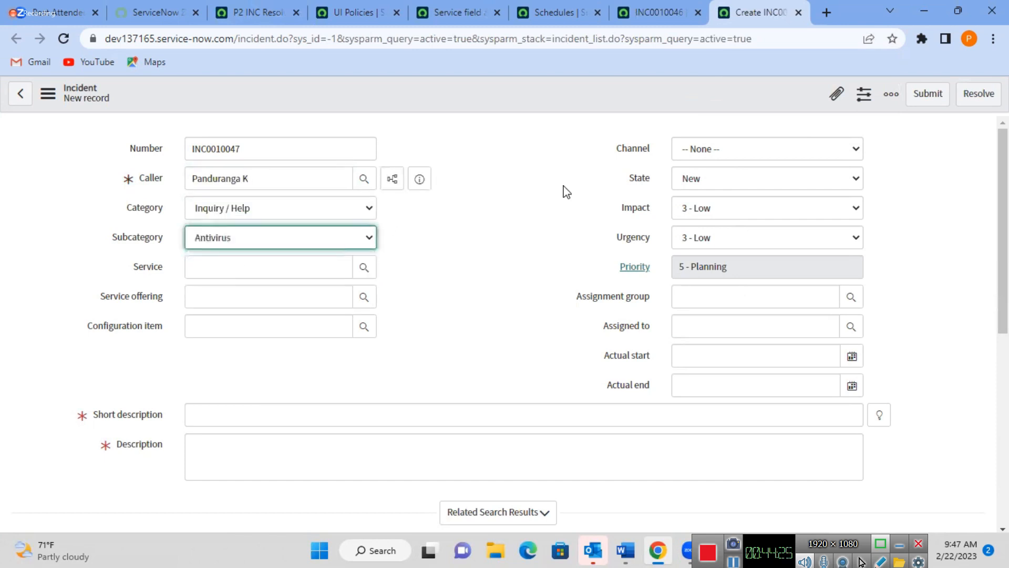
Set the new incident's Impact to 1 - High and Urgency to 2 - Medium, with ITIL Oracle Users as the Assignment group.
{"action": "left_click", "coordinate": [711, 211]}
{"action": "left_click", "coordinate": [710, 227]}
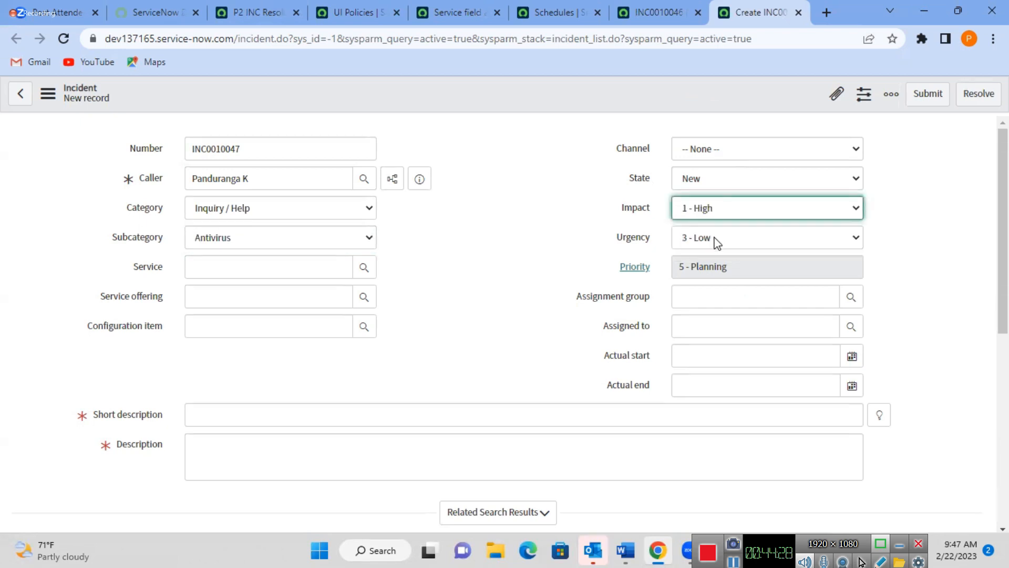
{"action": "left_click", "coordinate": [718, 243]}
{"action": "left_click", "coordinate": [712, 268]}
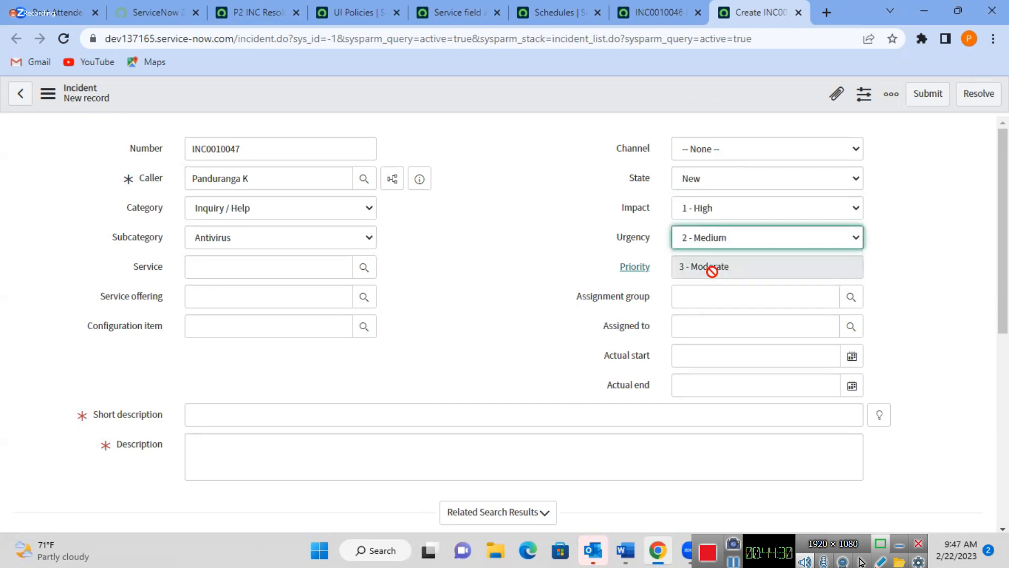
{"action": "left_click", "coordinate": [698, 298]}
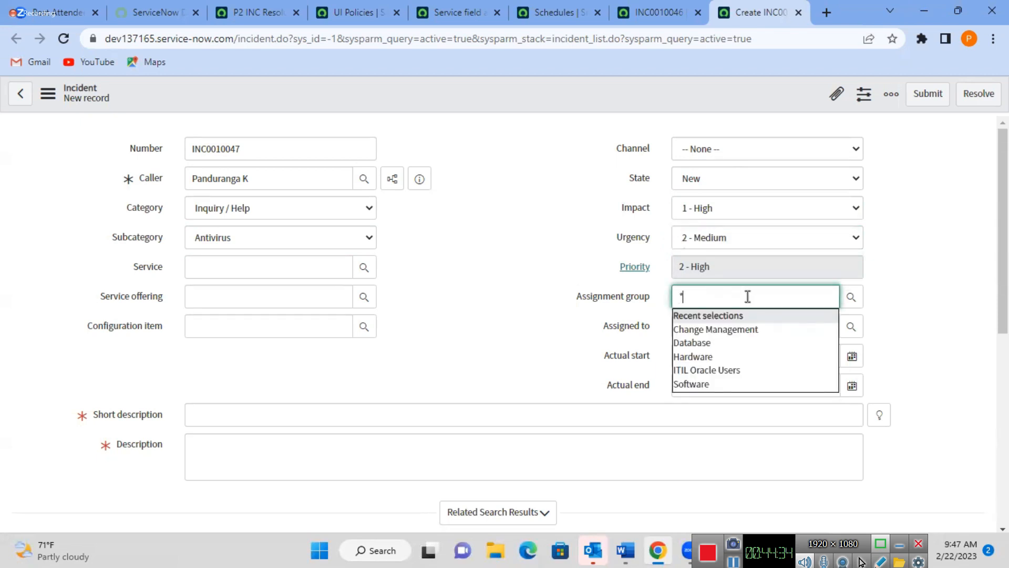
{"action": "type", "text": "*"}
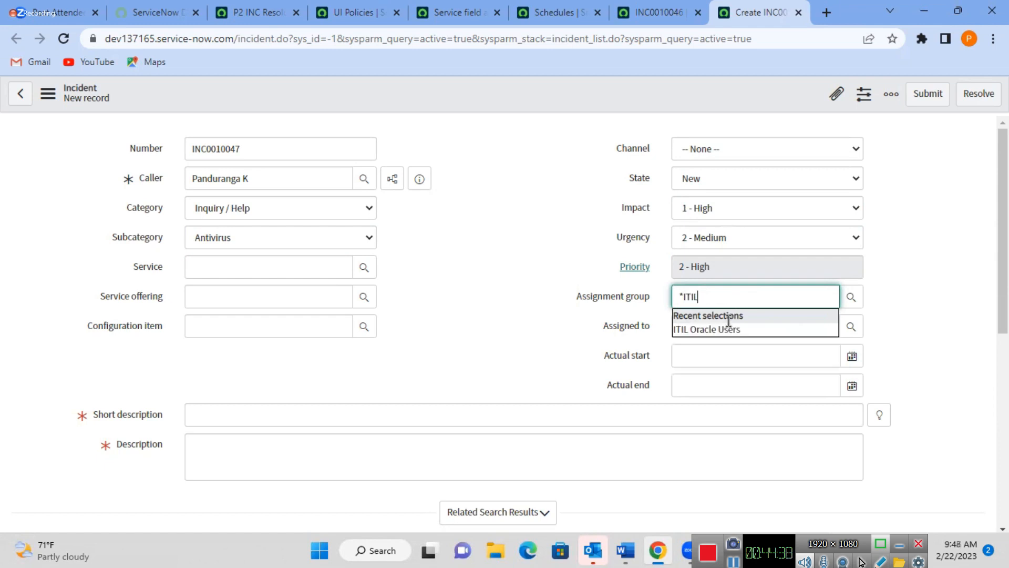
{"action": "left_click", "coordinate": [729, 329]}
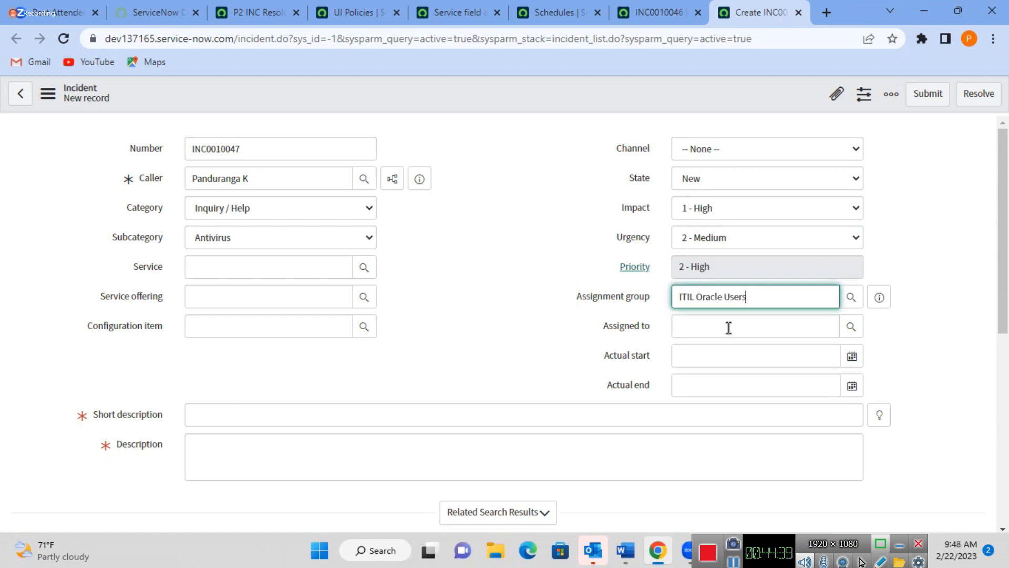
Enter "Test Inc P2" as the short description and "P2 Inc" as the description, and save the new incident.
{"action": "left_click", "coordinate": [432, 419]}
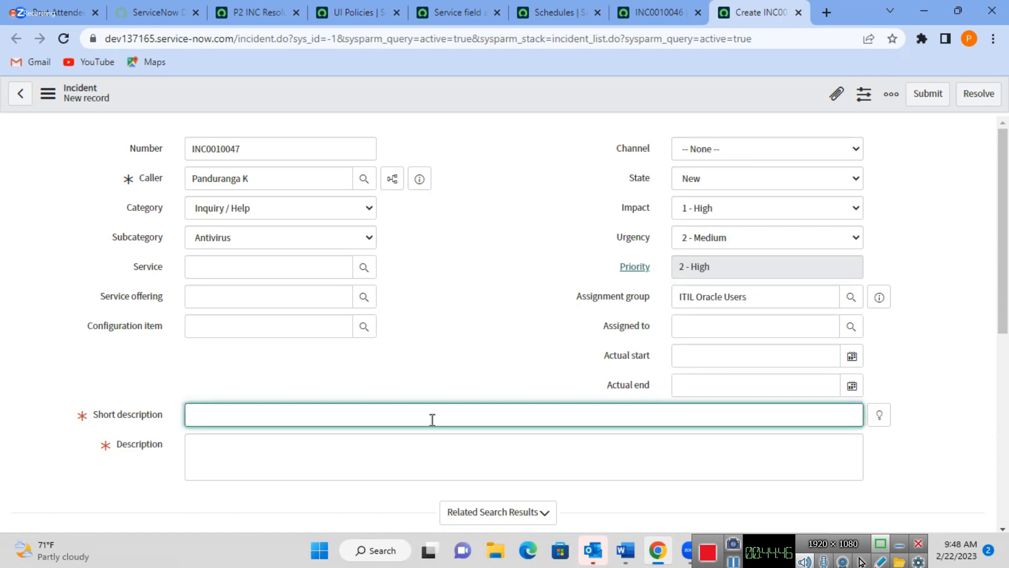
{"action": "type", "text": "Test Inc P2"}
{"action": "left_click", "coordinate": [339, 461]}
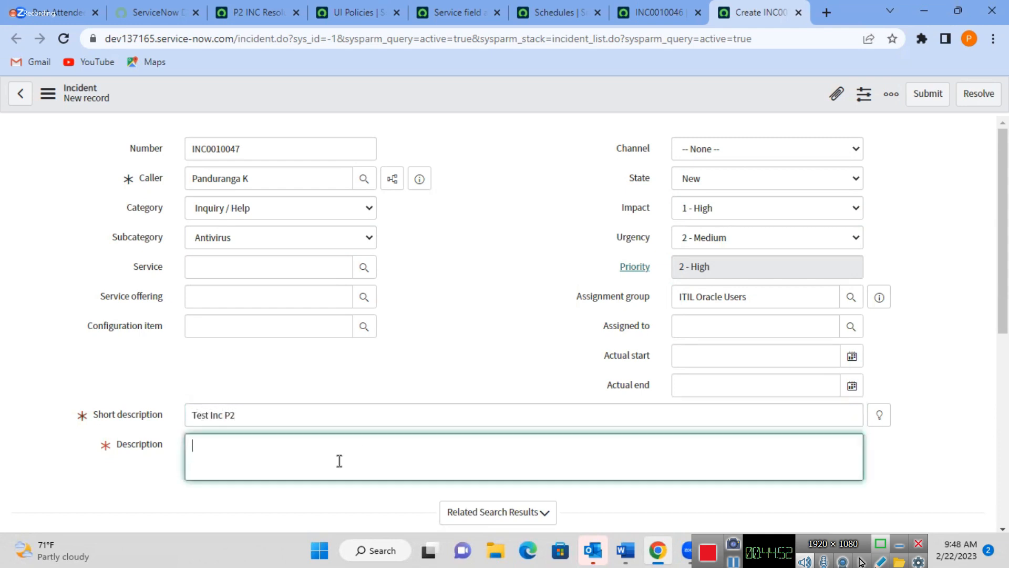
{"action": "type", "text": "P2 Inc"}
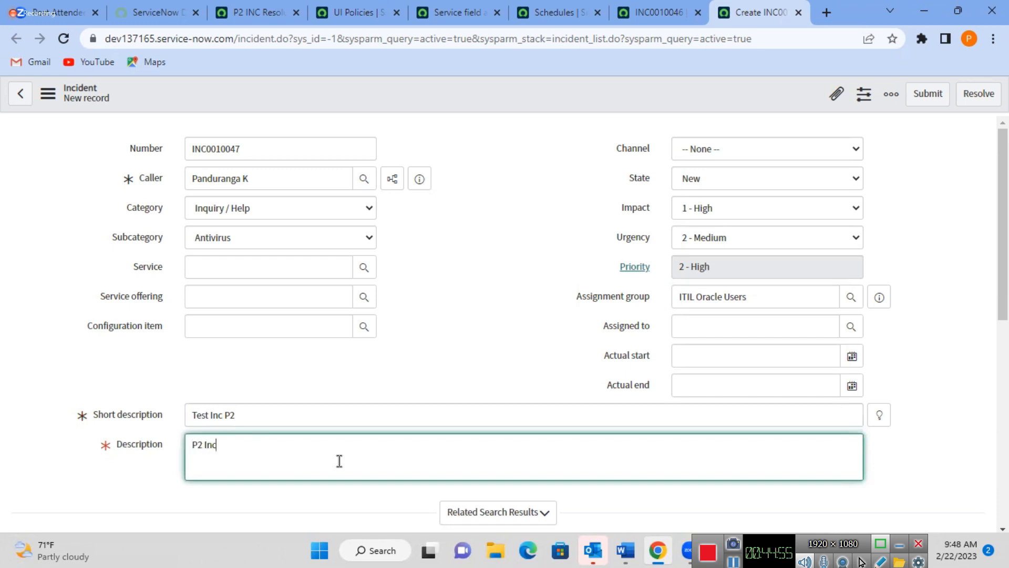
{"action": "left_click", "coordinate": [469, 330]}
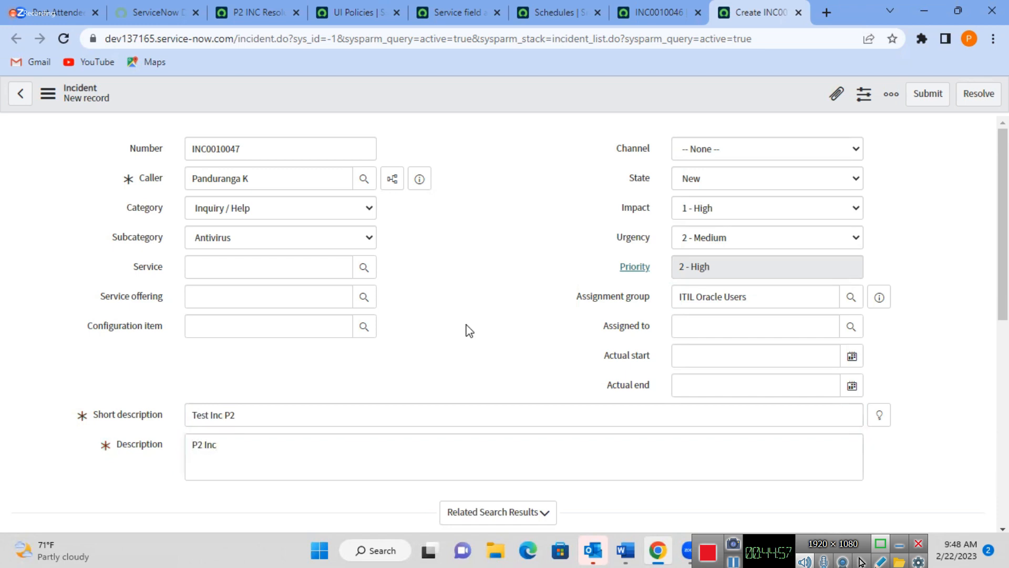
{"action": "right_click", "coordinate": [497, 88]}
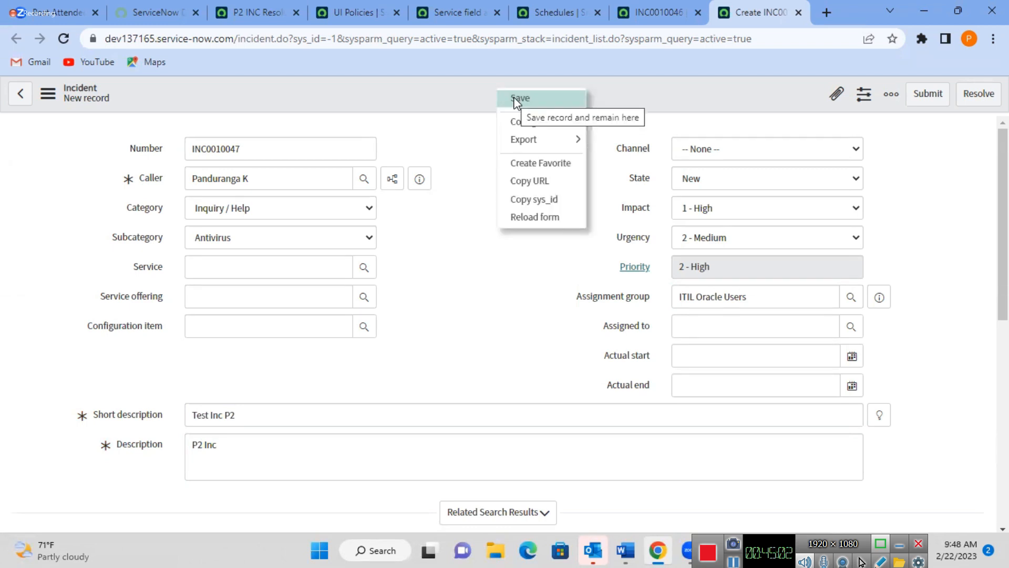
{"action": "left_click", "coordinate": [517, 99]}
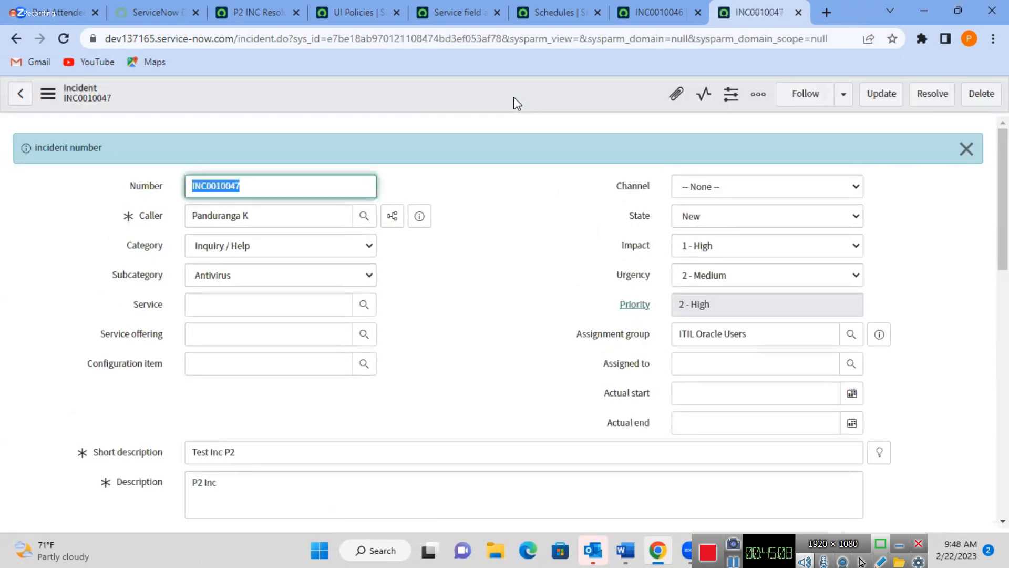
{"action": "left_click", "coordinate": [483, 221]}
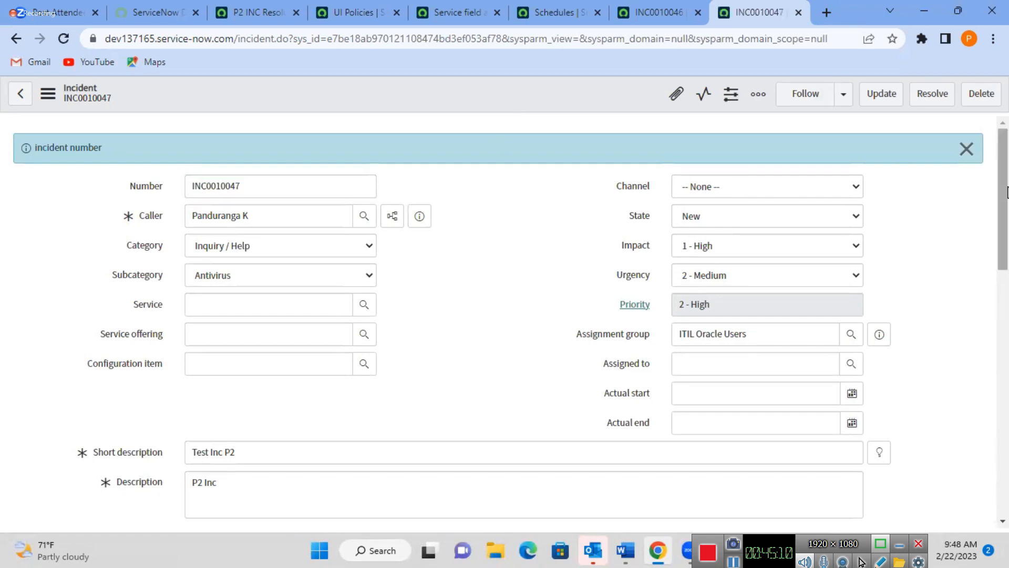
{"action": "mouse_move", "coordinate": [1007, 192]}
{"action": "left_mouse_down"}
{"action": "mouse_move", "coordinate": [1006, 440]}
{"action": "mouse_move", "coordinate": [1006, 192]}
{"action": "left_mouse_up"}
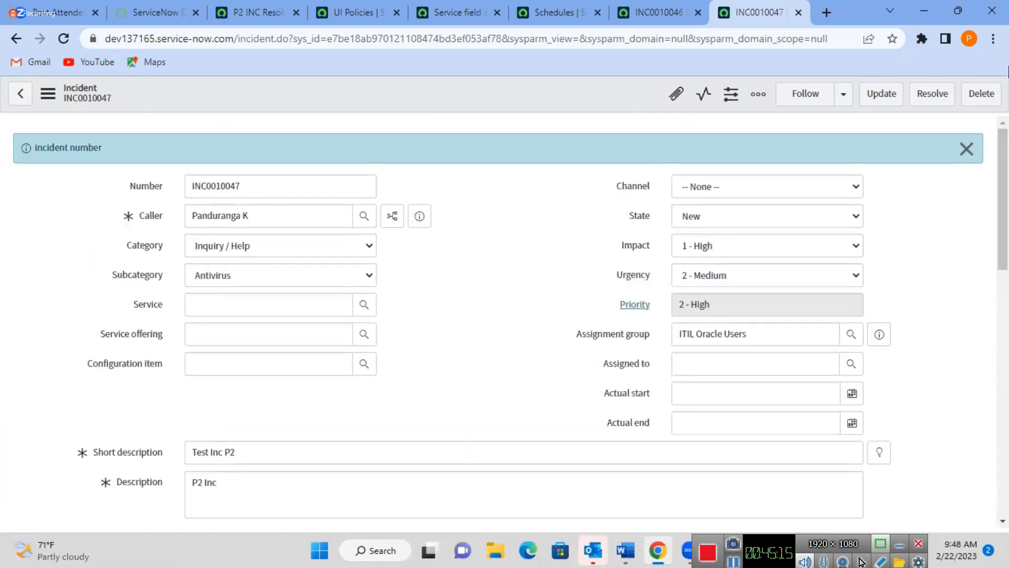
Assign the incident to the third user listed for the assignment group, save it, and check its P2 INC Resolution task SLA.
{"action": "left_click", "coordinate": [852, 370]}
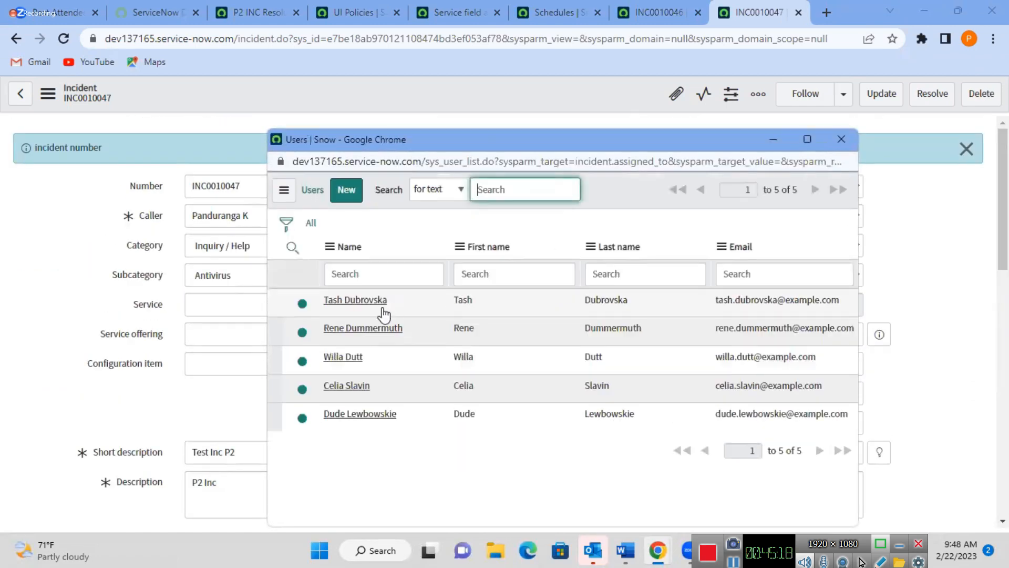
{"action": "left_click", "coordinate": [343, 356]}
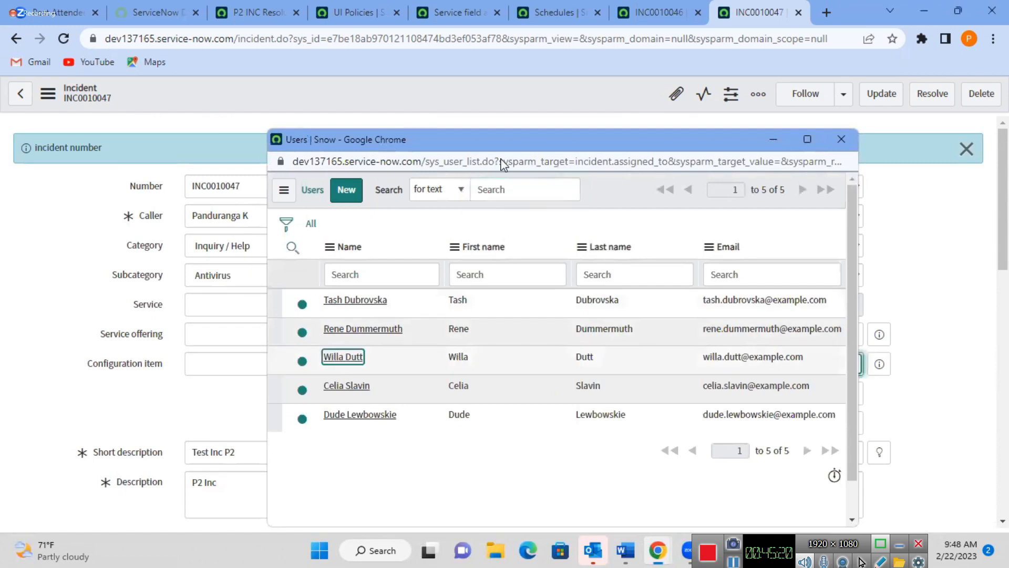
{"action": "right_click", "coordinate": [474, 94]}
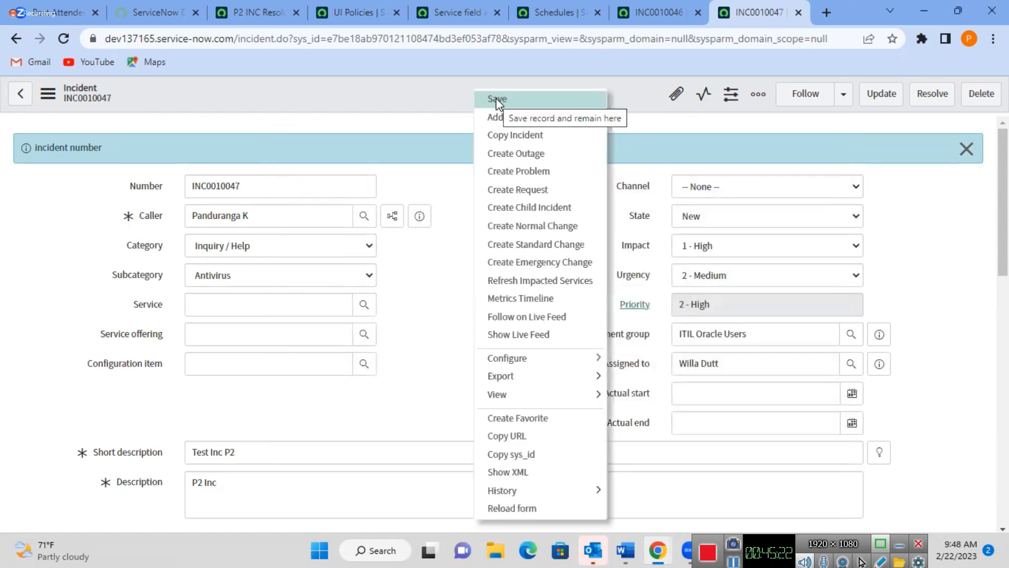
{"action": "left_click", "coordinate": [498, 100]}
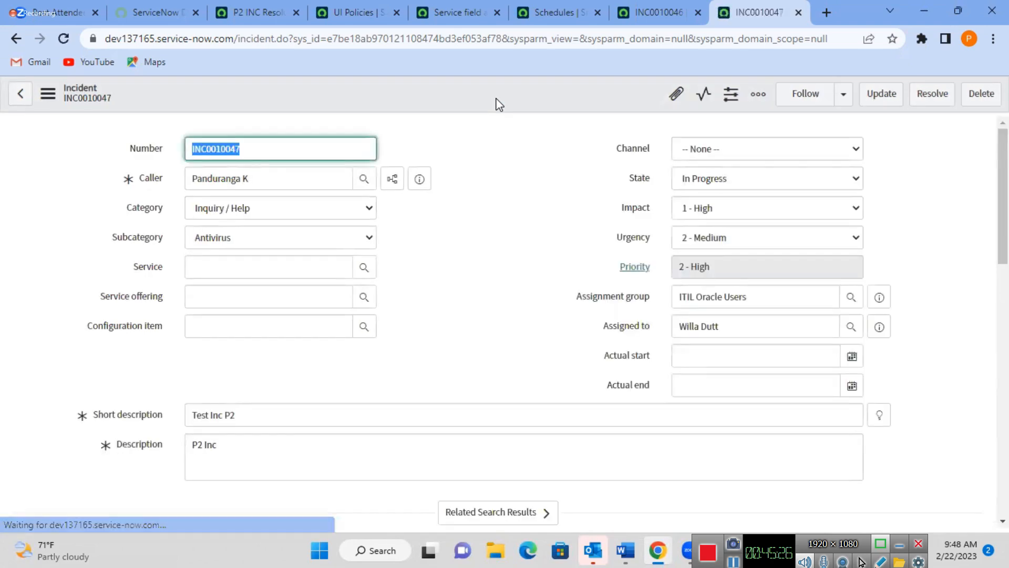
{"action": "left_click_drag", "start_coordinate": [1006, 226], "coordinate": [988, 466]}
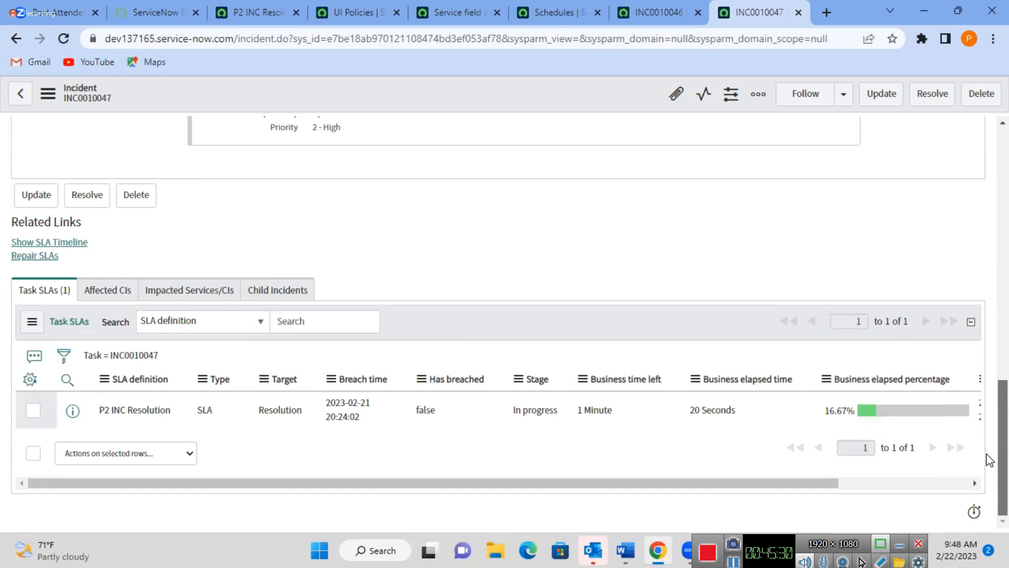
Set the incident's State to On Hold with Awaiting Vendor as the On hold reason.
{"action": "left_click_drag", "start_coordinate": [1001, 431], "coordinate": [1005, 160]}
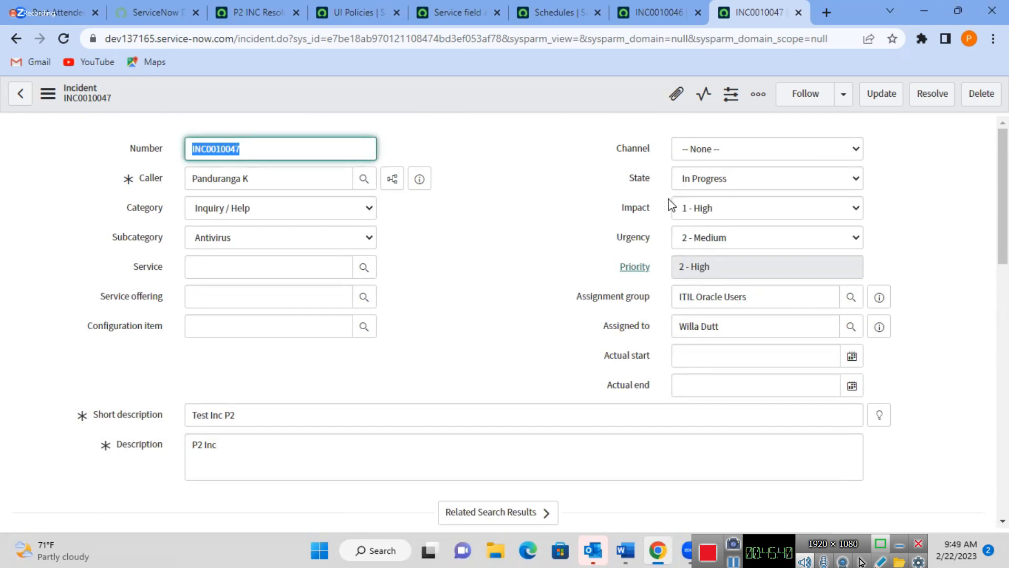
{"action": "left_click", "coordinate": [697, 189]}
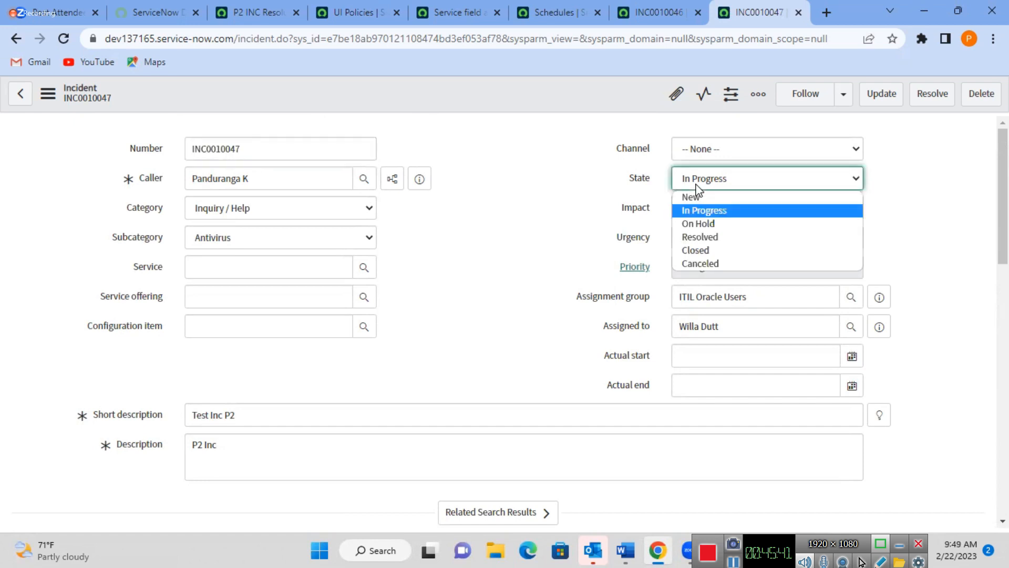
{"action": "left_click", "coordinate": [700, 221]}
{"action": "left_click", "coordinate": [725, 213]}
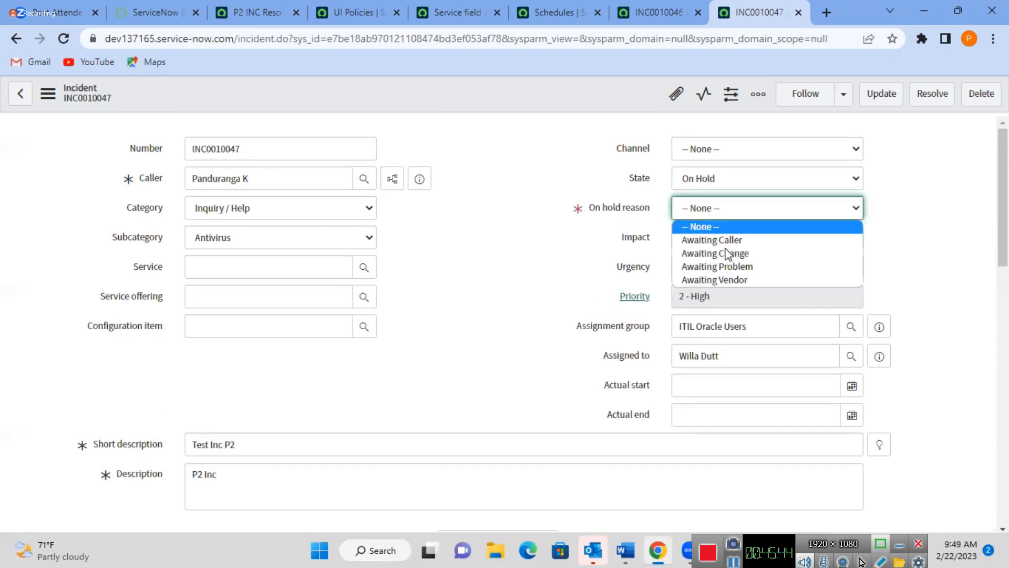
{"action": "left_click", "coordinate": [726, 284]}
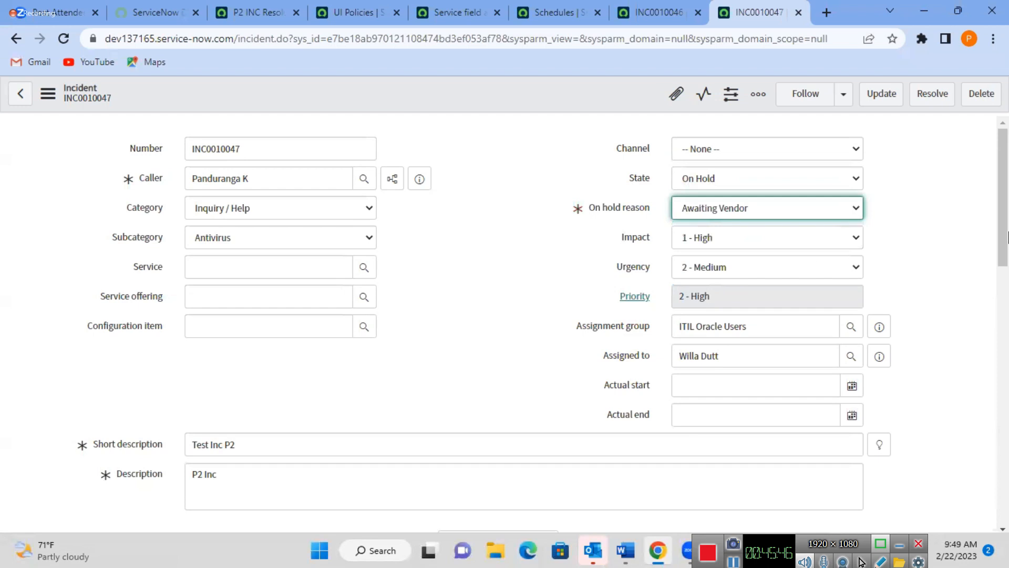
Add the customer-visible comment "Waiting for Vendor Information", save the incident, and check the stage of its P2 INC Resolution task SLA.
{"action": "scroll", "coordinate": [1007, 273], "scroll_direction": "down", "scroll_amount": 7}
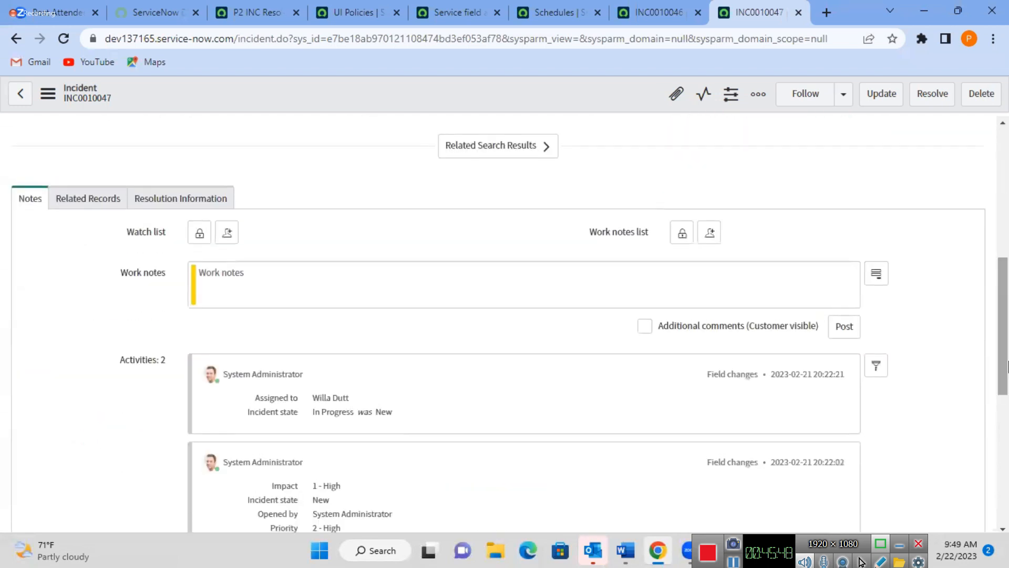
{"action": "left_click", "coordinate": [645, 328]}
{"action": "left_click", "coordinate": [438, 297]}
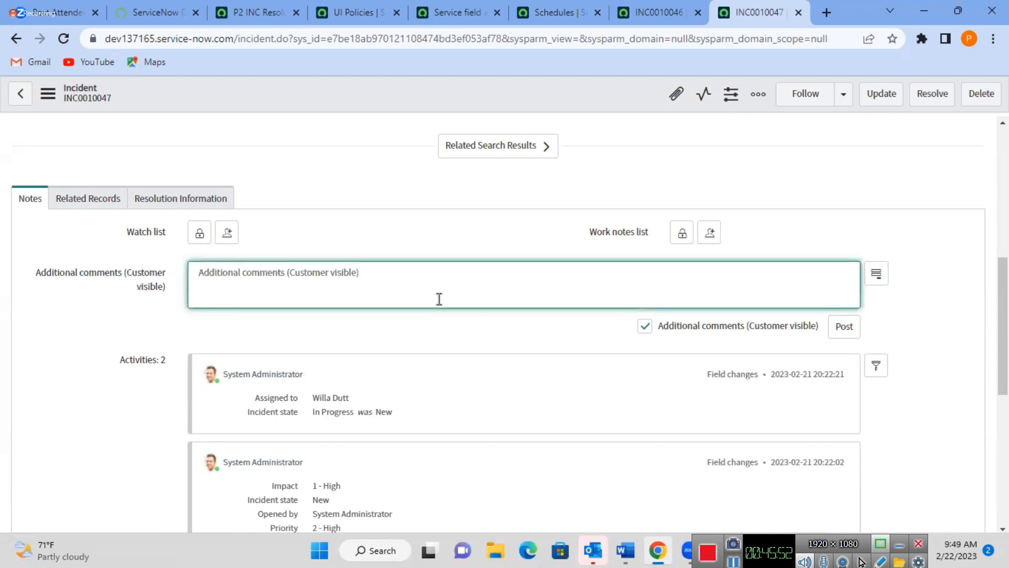
{"action": "type", "text": "Waiting fo"}
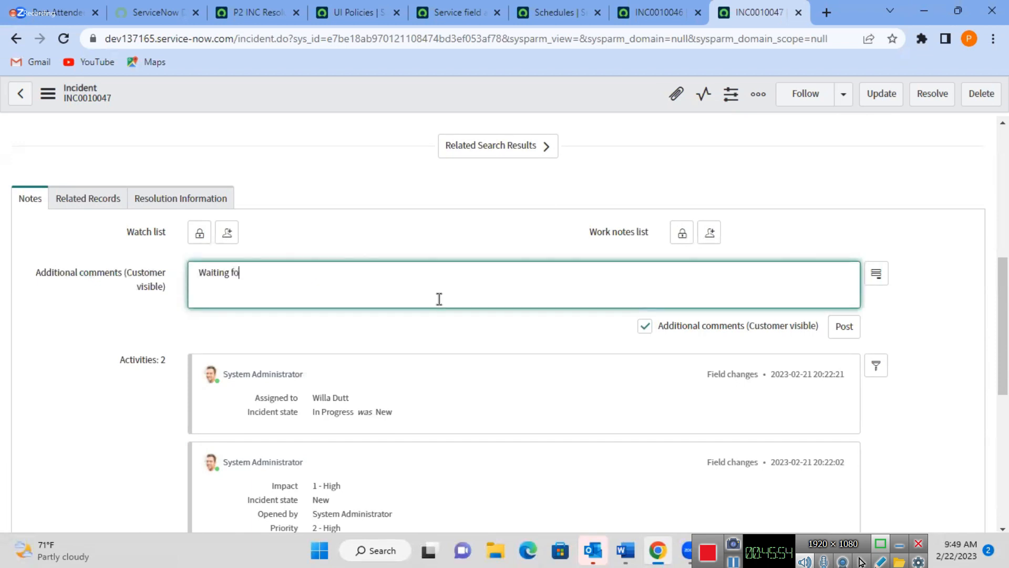
{"action": "type", "text": "r Vendor Information"}
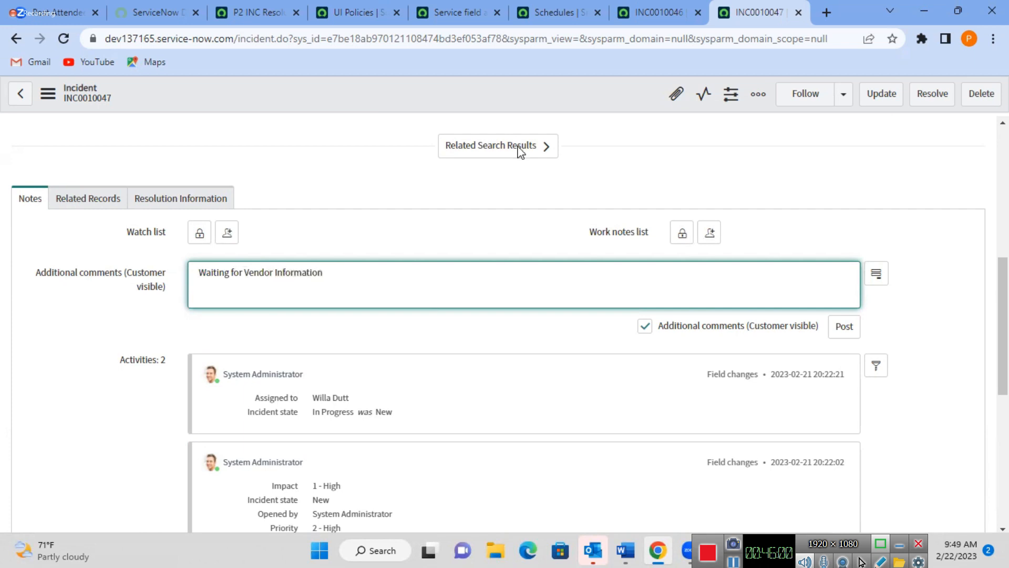
{"action": "right_click", "coordinate": [541, 93]}
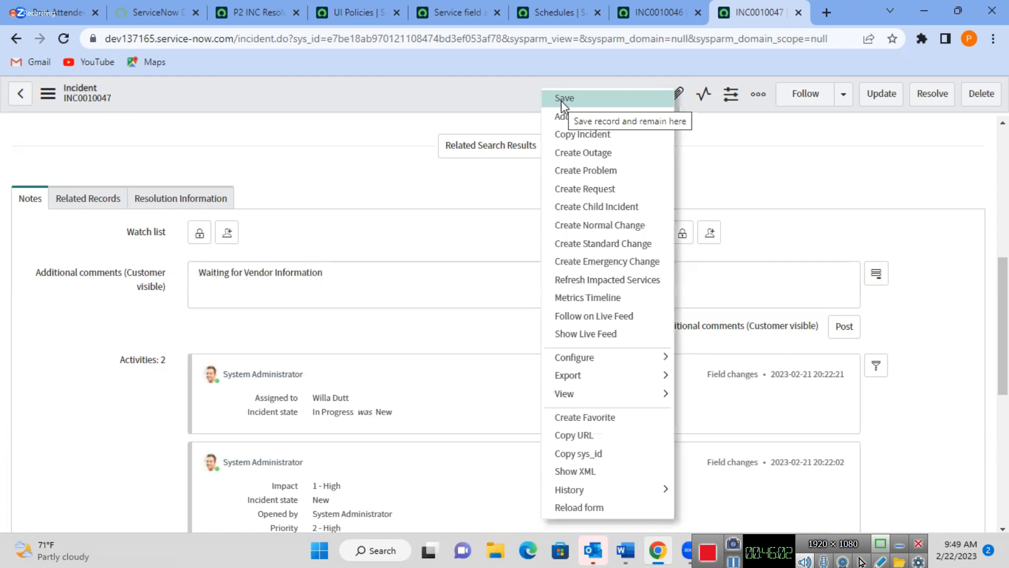
{"action": "left_click", "coordinate": [562, 99]}
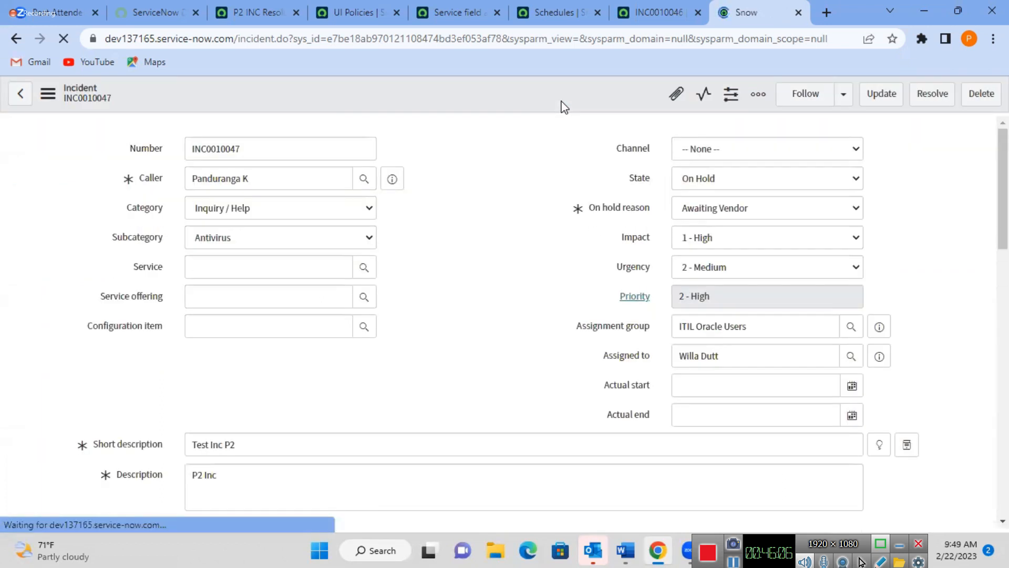
{"action": "left_click_drag", "start_coordinate": [1005, 205], "coordinate": [1008, 513]}
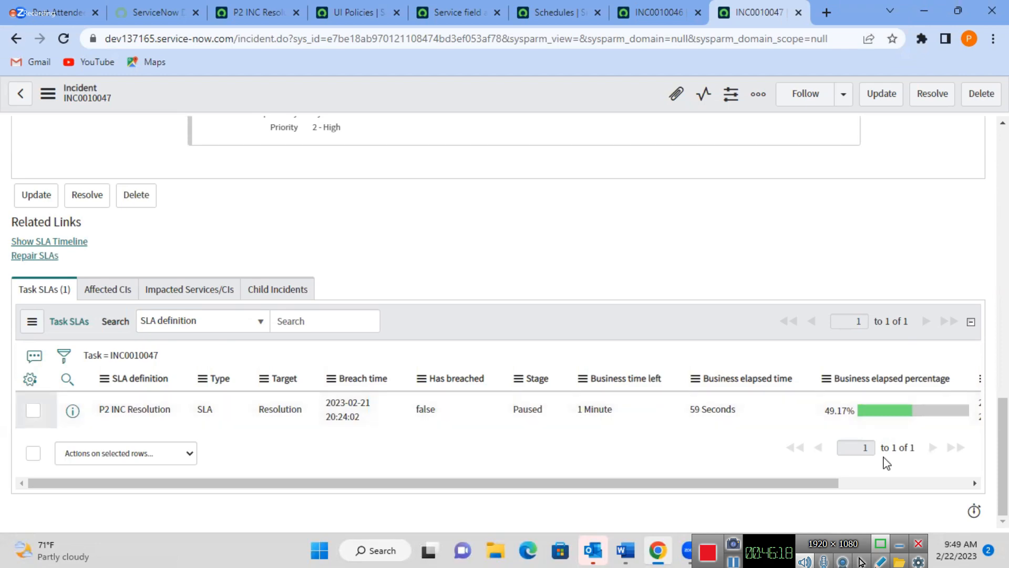
Add the customer-visible comment "Ok no problem" to the on-hold incident and save it.
{"action": "left_click_drag", "start_coordinate": [1003, 436], "coordinate": [975, 174]}
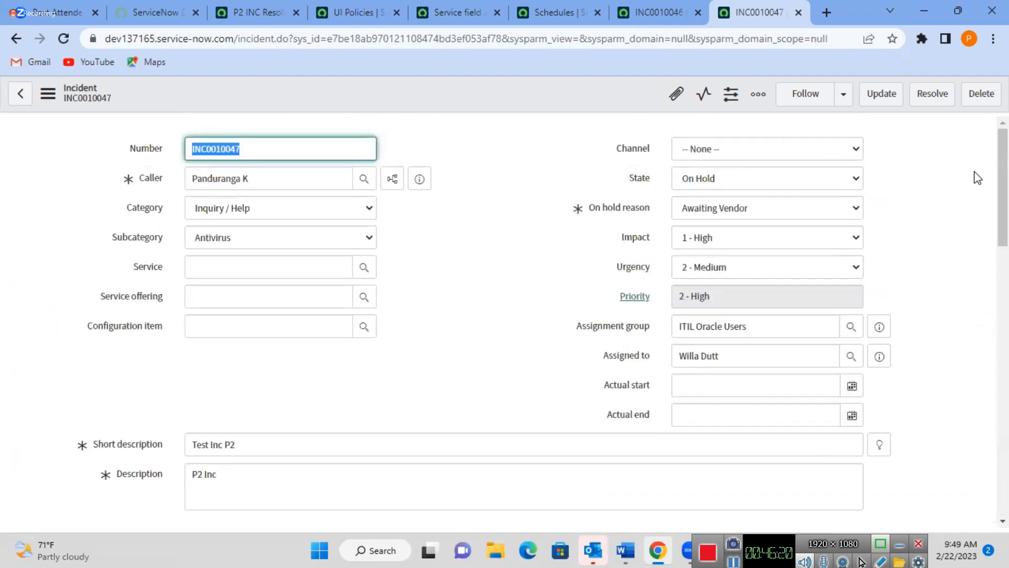
{"action": "left_click", "coordinate": [275, 183]}
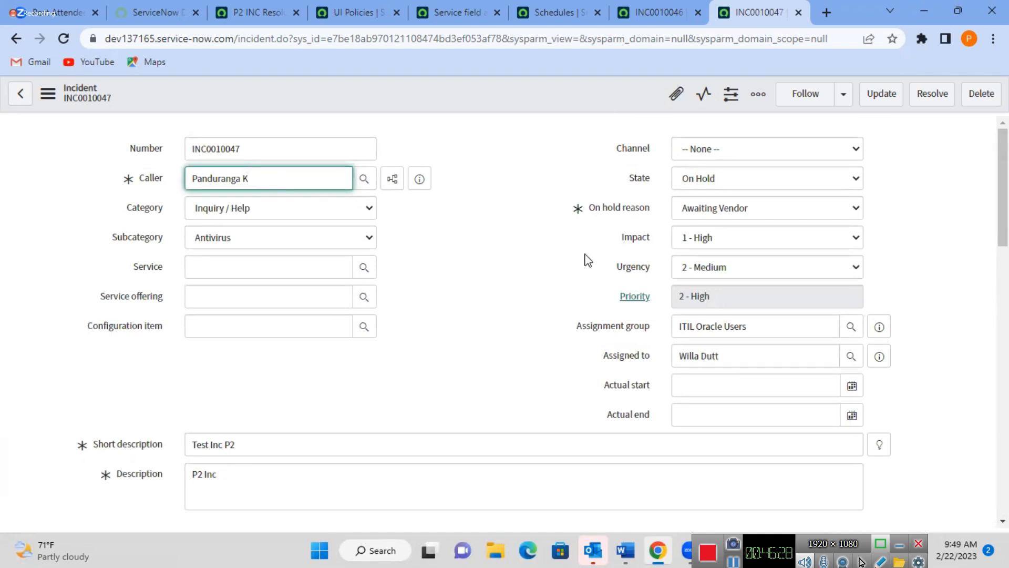
{"action": "scroll", "coordinate": [1007, 266], "scroll_direction": "down", "scroll_amount": 3}
{"action": "scroll", "coordinate": [1007, 266], "scroll_direction": "down", "scroll_amount": 2}
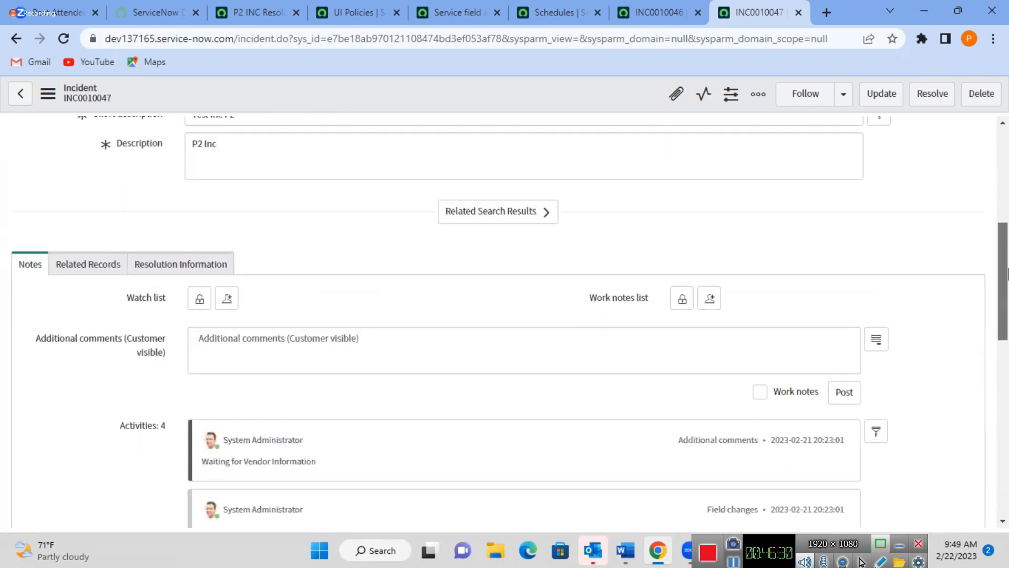
{"action": "scroll", "coordinate": [1006, 271], "scroll_direction": "down", "scroll_amount": 1}
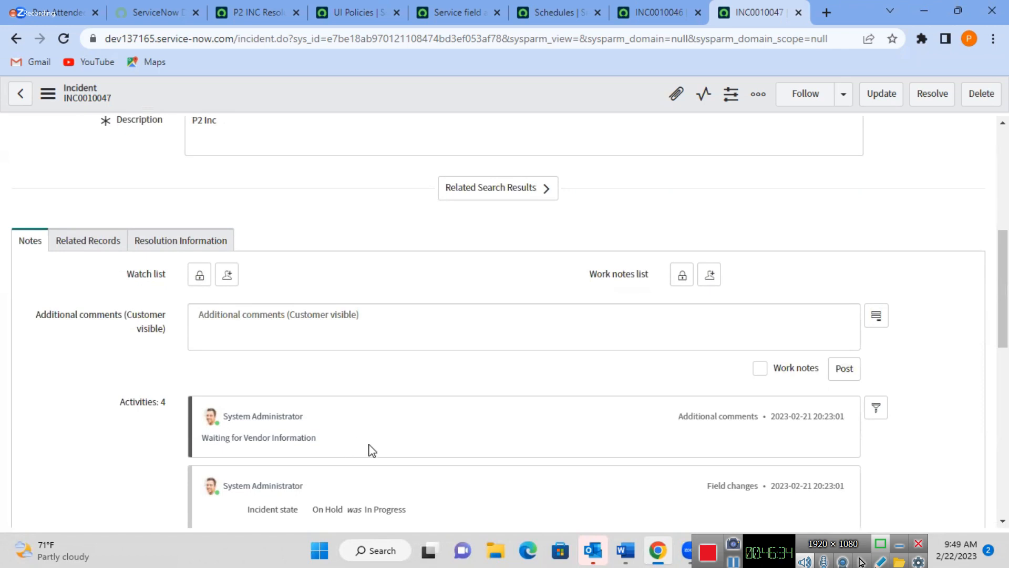
{"action": "left_click", "coordinate": [259, 328]}
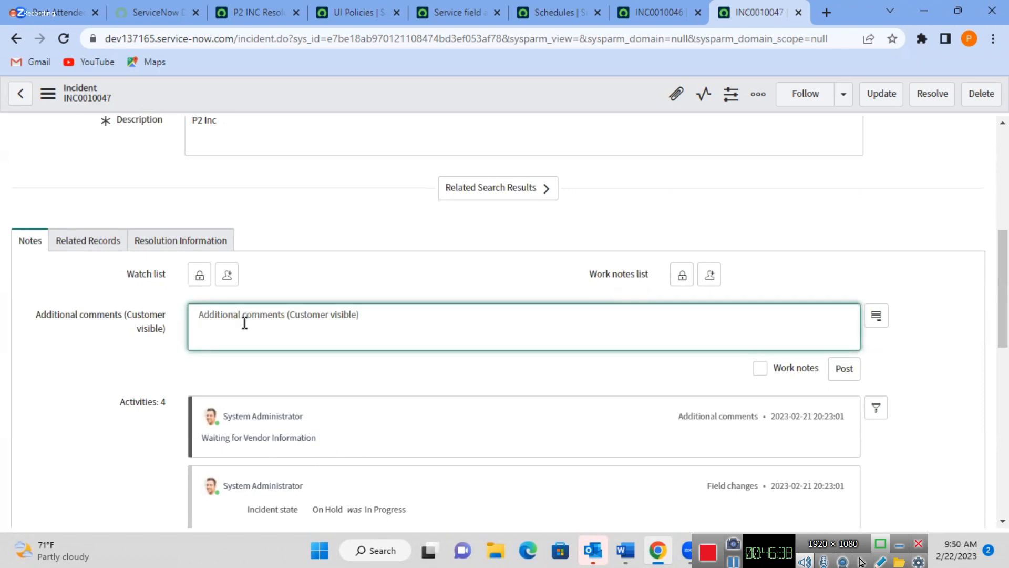
{"action": "type", "text": "Ok no"}
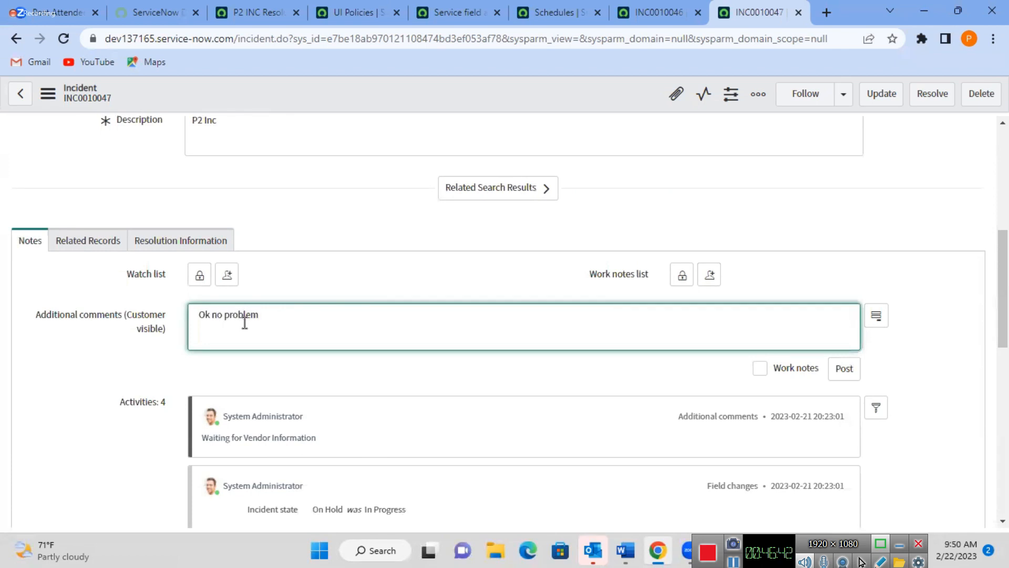
{"action": "type", "text": " problem"}
{"action": "right_click", "coordinate": [446, 91]}
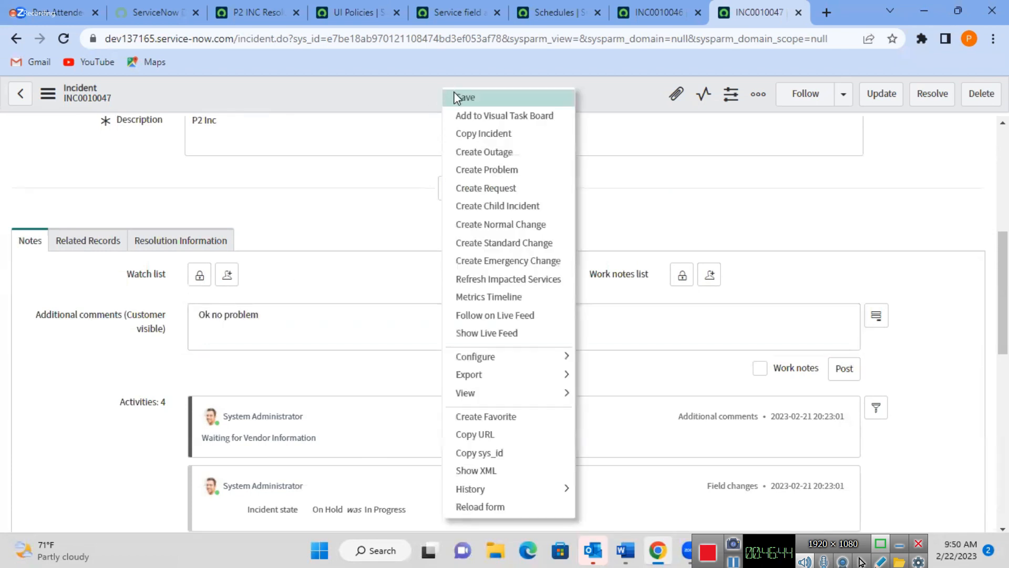
{"action": "left_click", "coordinate": [455, 97]}
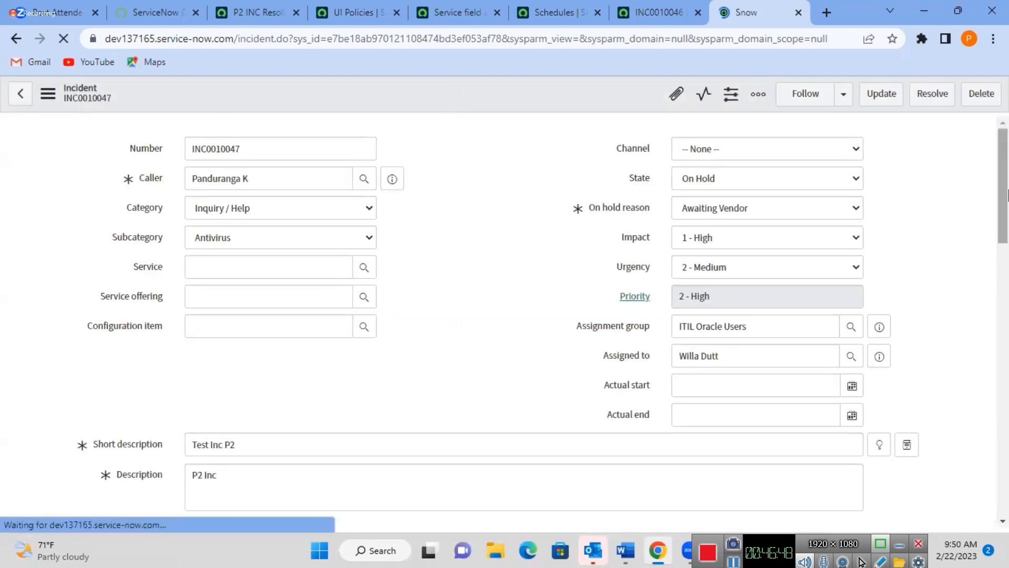
Recheck the stage and elapsed time of the incident's task SLA, and return to the P2 INC Resolution SLA definition.
{"action": "left_click_drag", "start_coordinate": [1007, 195], "coordinate": [1007, 554]}
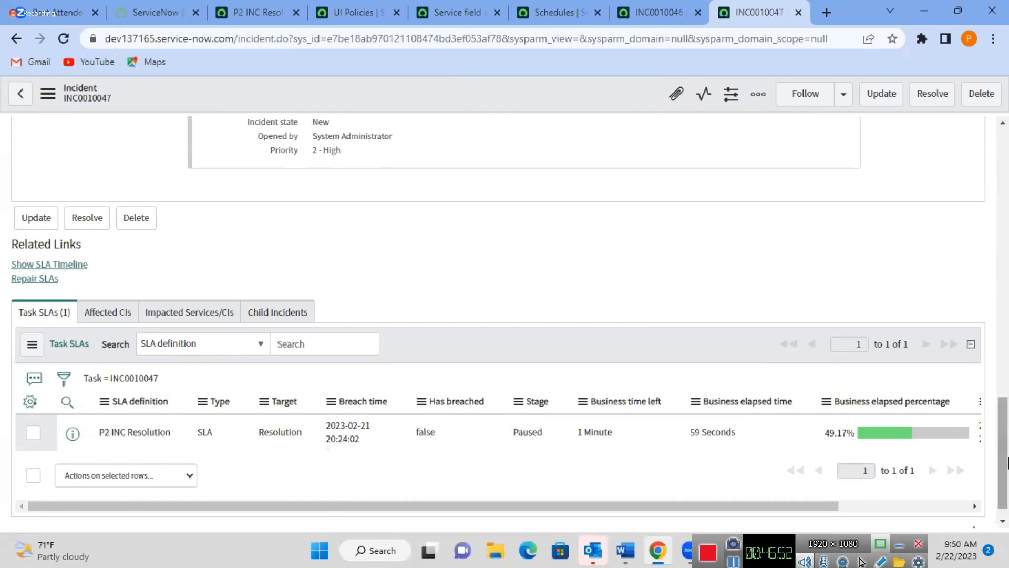
{"action": "left_click_drag", "start_coordinate": [1008, 402], "coordinate": [1007, 141]}
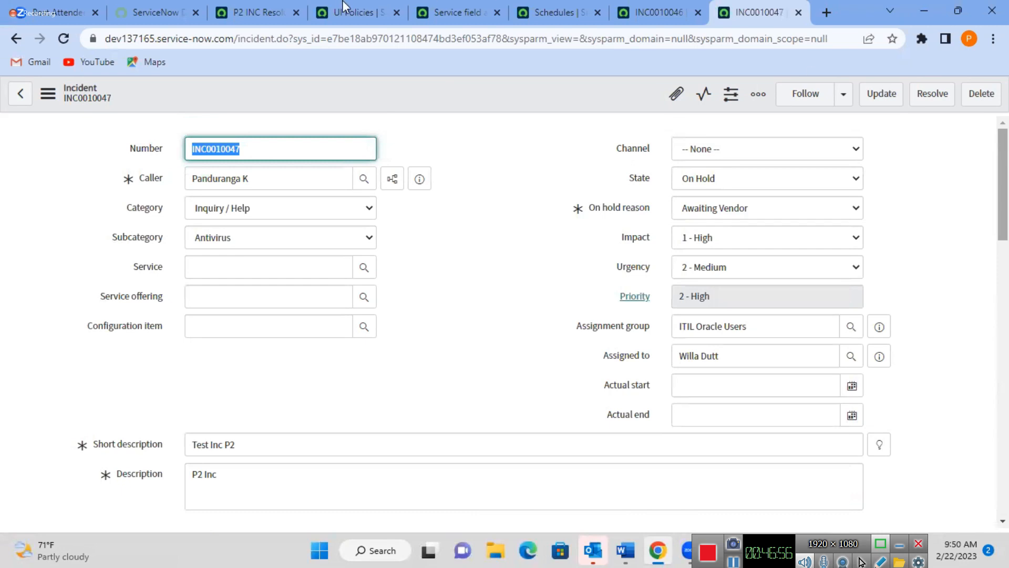
{"action": "left_click", "coordinate": [255, 12]}
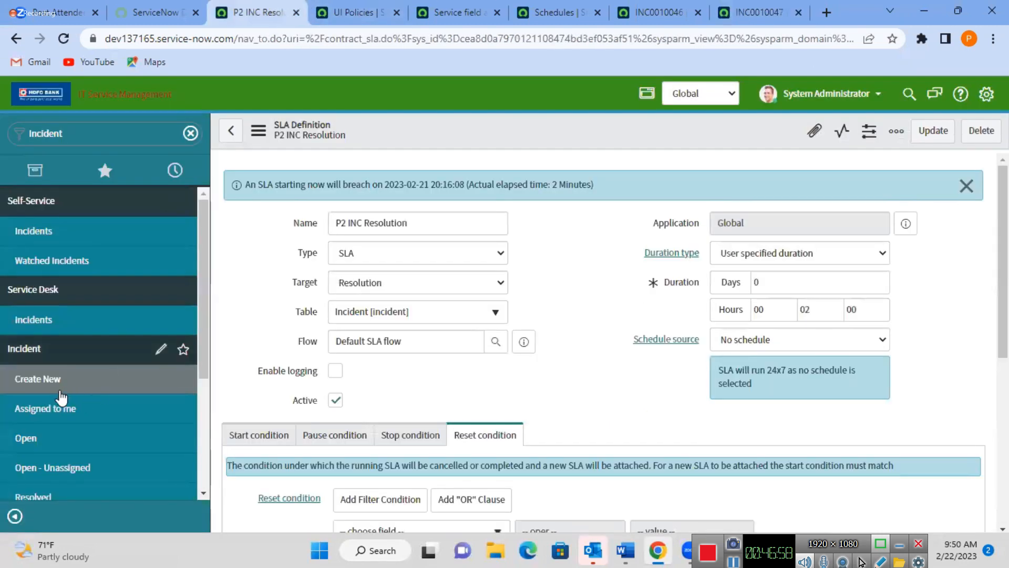
Open a new incident form in a separate browser tab, choose an existing user as the caller, and set Subcategory to Antivirus.
{"action": "middle_click", "coordinate": [53, 387]}
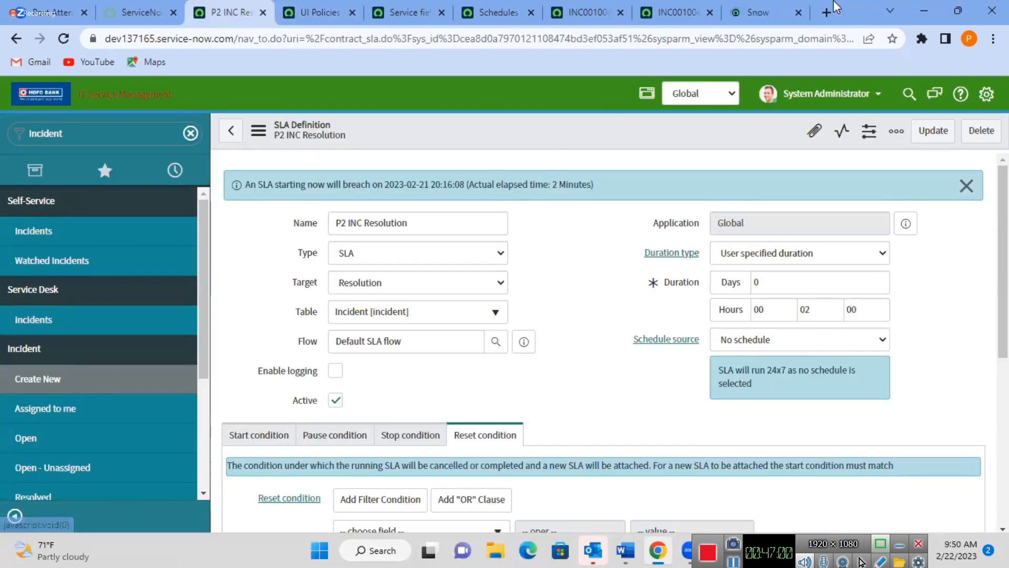
{"action": "left_click", "coordinate": [760, 13]}
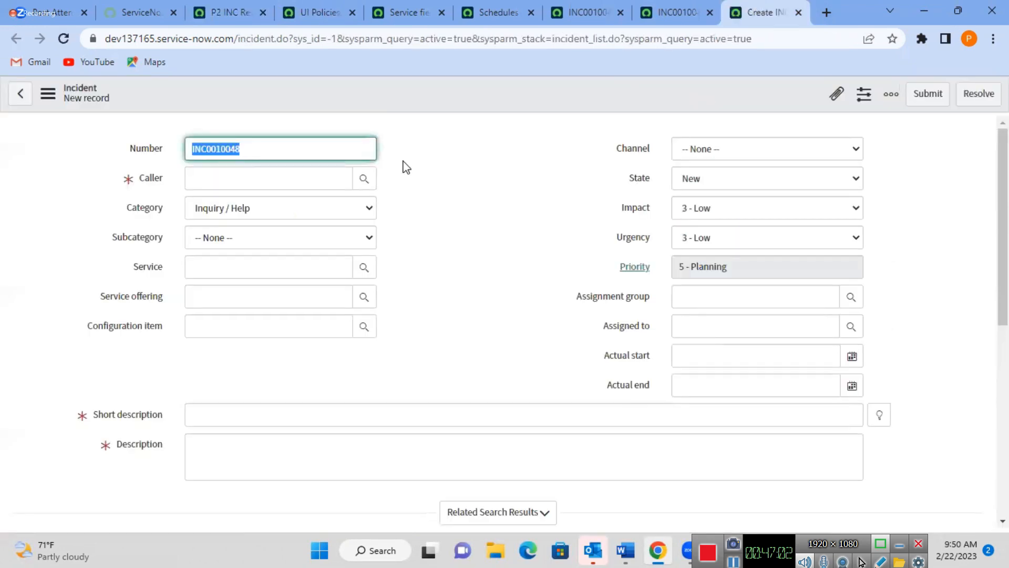
{"action": "left_click", "coordinate": [303, 176]}
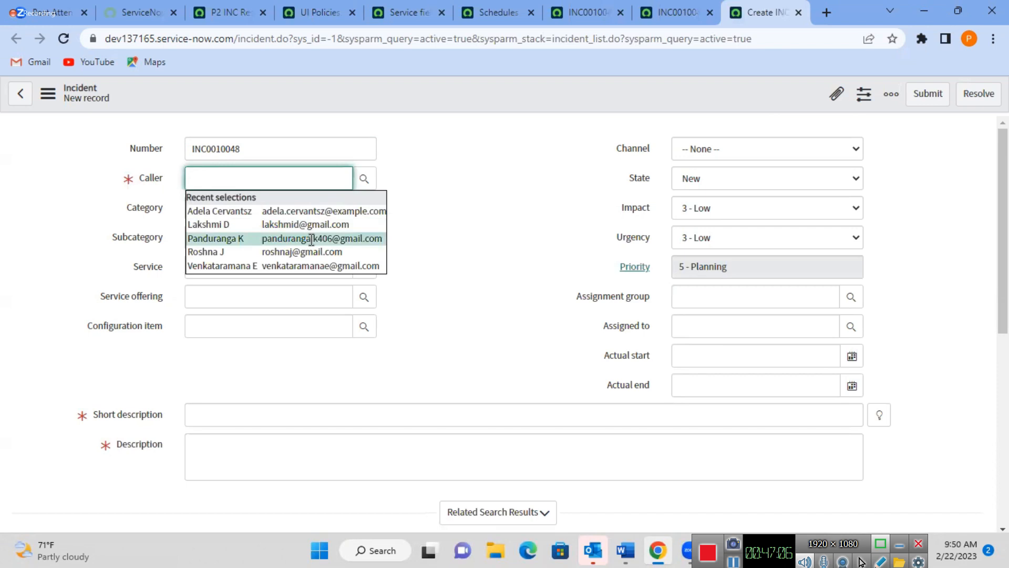
{"action": "left_click", "coordinate": [312, 240]}
{"action": "left_click", "coordinate": [279, 238]}
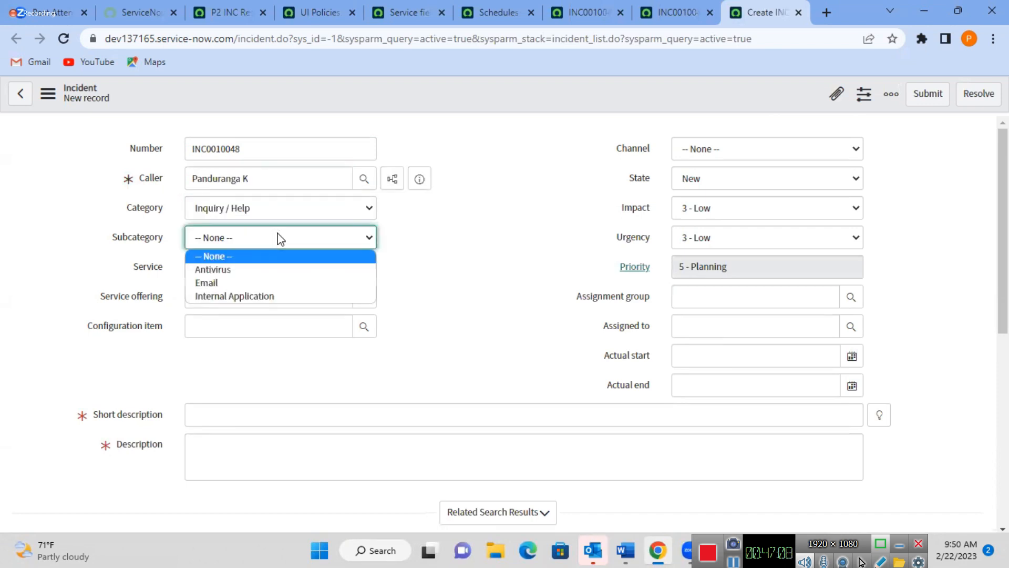
{"action": "left_click", "coordinate": [255, 270]}
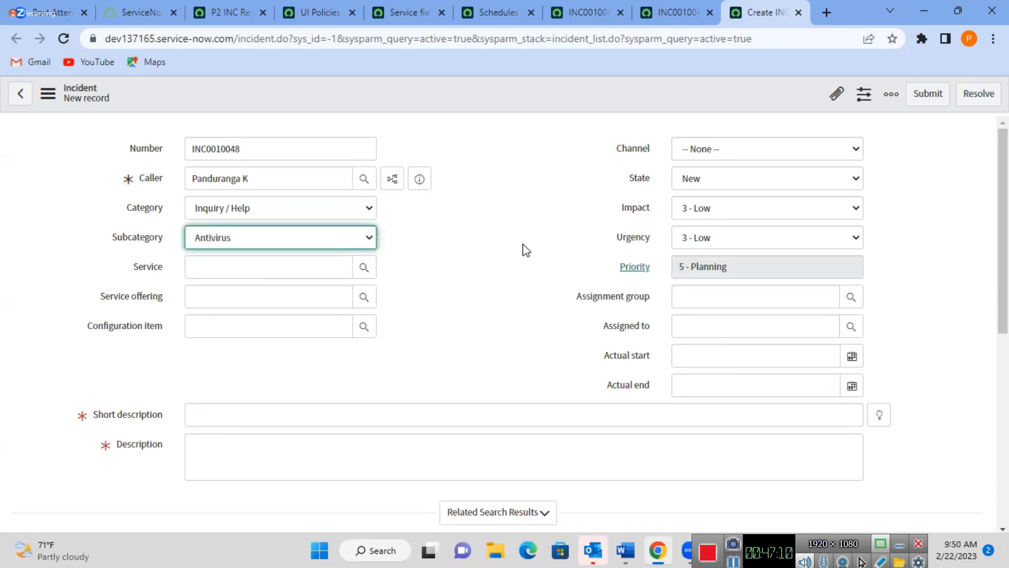
Set the new incident's Impact to 1 - High, Urgency to 2 - Medium and Assignment group to ITIL Oracle Users.
{"action": "left_click", "coordinate": [710, 213]}
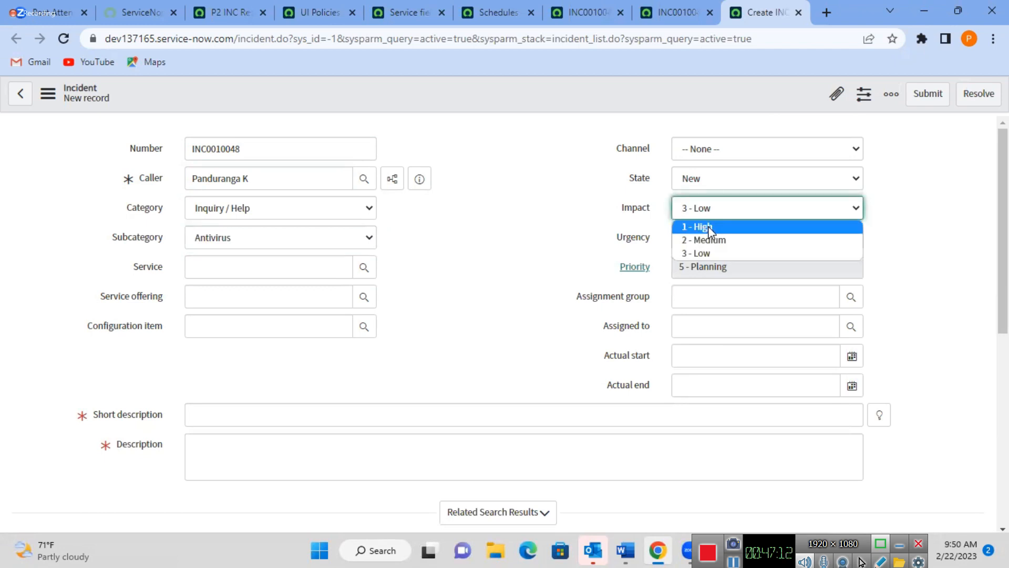
{"action": "left_click", "coordinate": [709, 228]}
{"action": "left_click", "coordinate": [714, 238]}
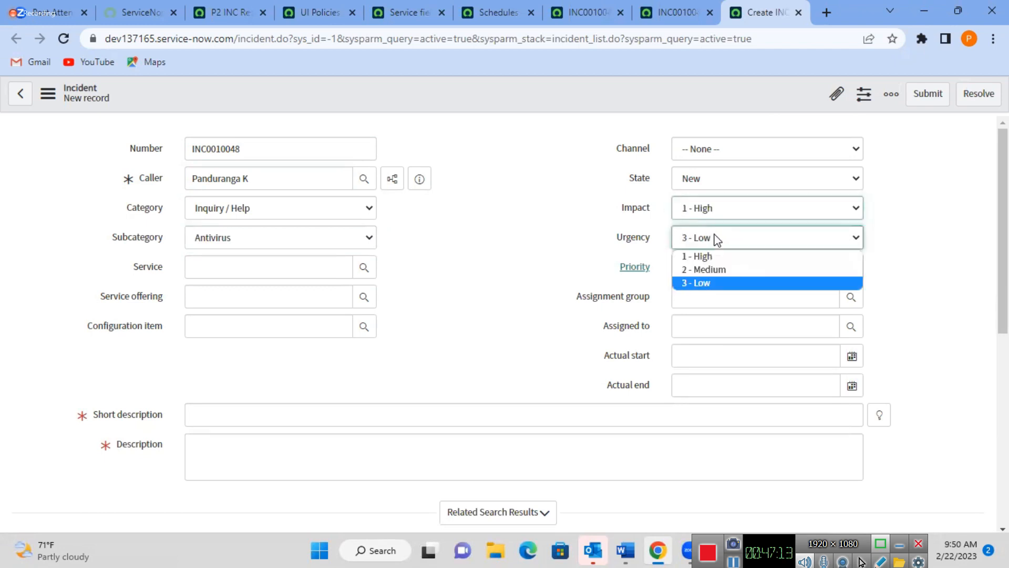
{"action": "left_click", "coordinate": [710, 270]}
{"action": "left_click", "coordinate": [730, 305]}
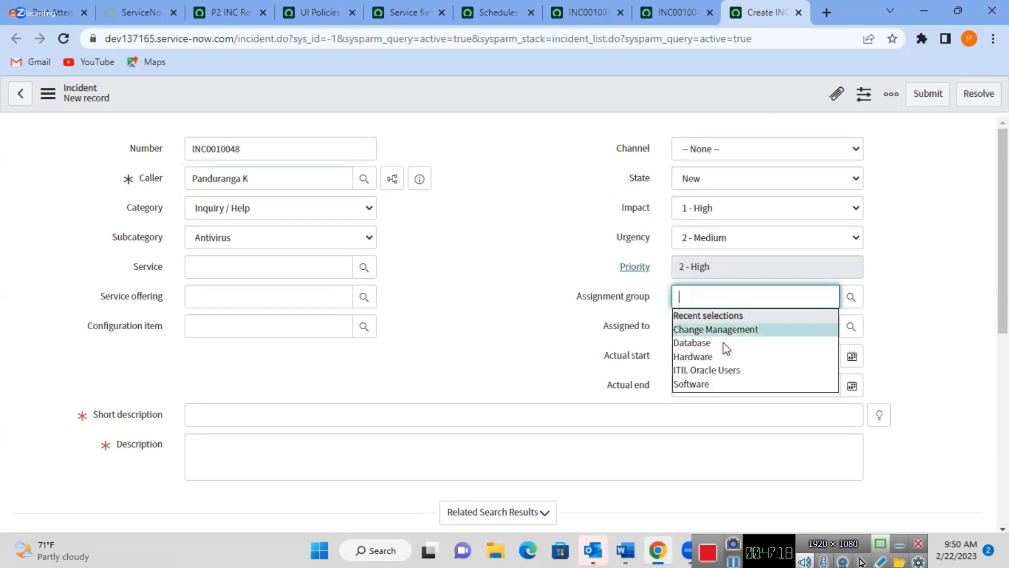
{"action": "left_click", "coordinate": [718, 370]}
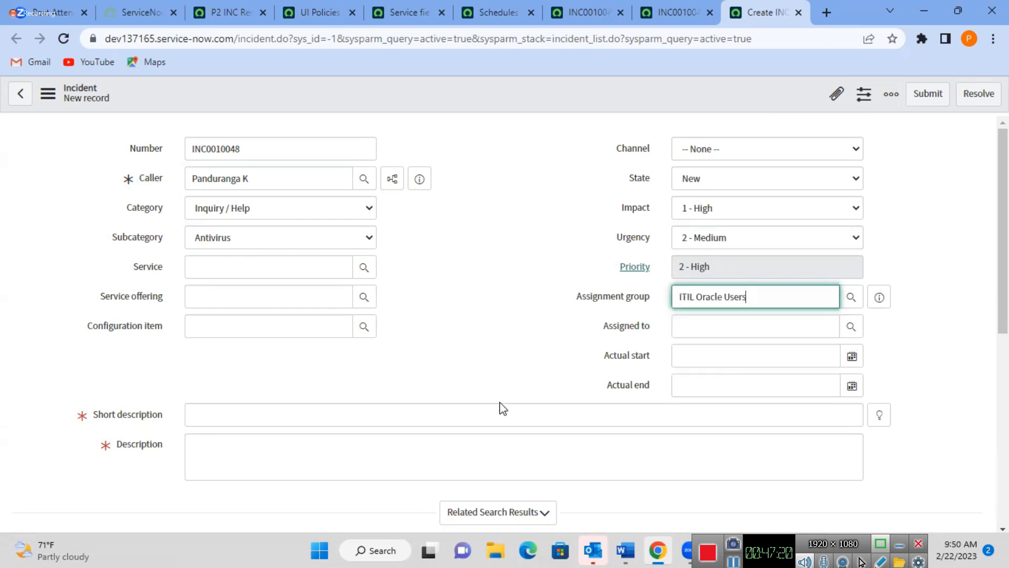
Enter "P2 Incident" as the incident's Short description and "P2" as its Description.
{"action": "left_click", "coordinate": [458, 410]}
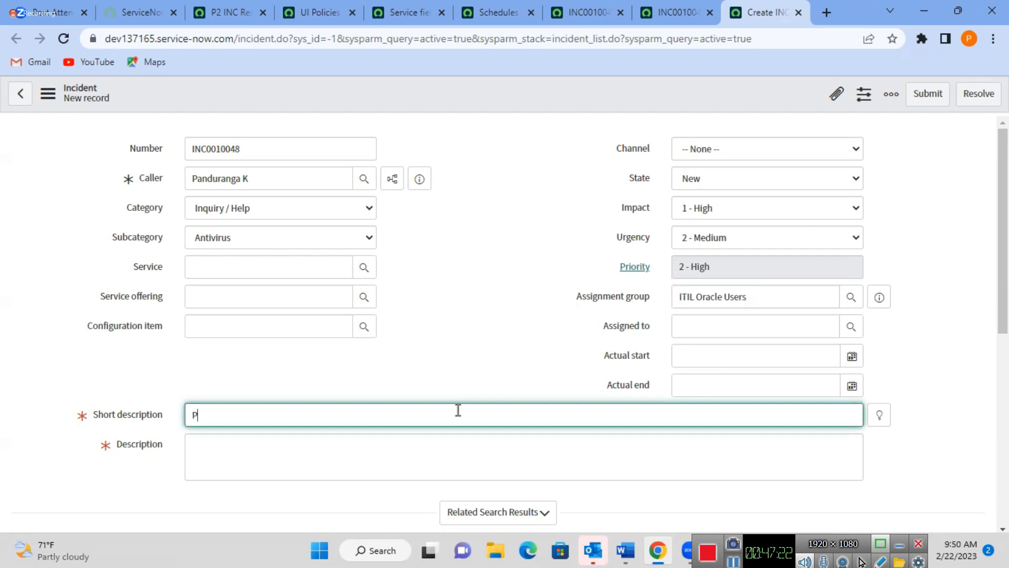
{"action": "type", "text": "P2 Incident"}
{"action": "left_click", "coordinate": [410, 447]}
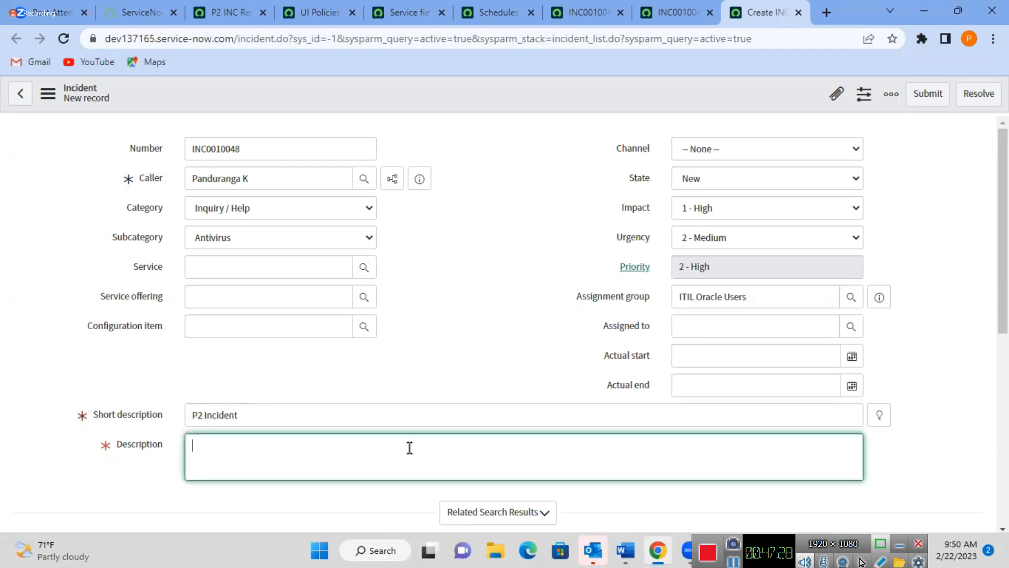
{"action": "type", "text": "P2"}
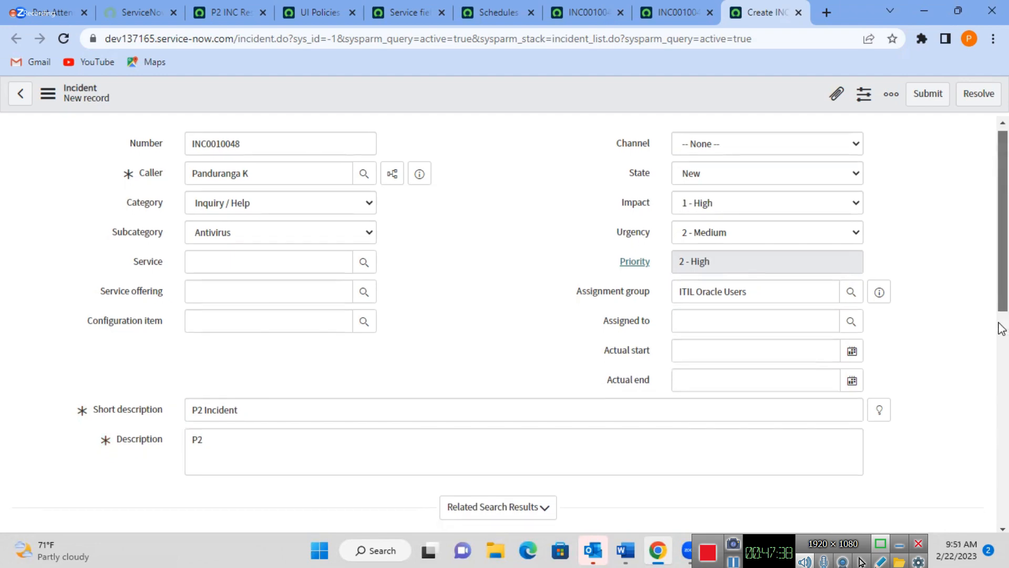
{"action": "scroll", "coordinate": [982, 220], "scroll_direction": "down", "scroll_amount": 7}
{"action": "scroll", "coordinate": [894, 210], "scroll_direction": "up", "scroll_amount": 7}
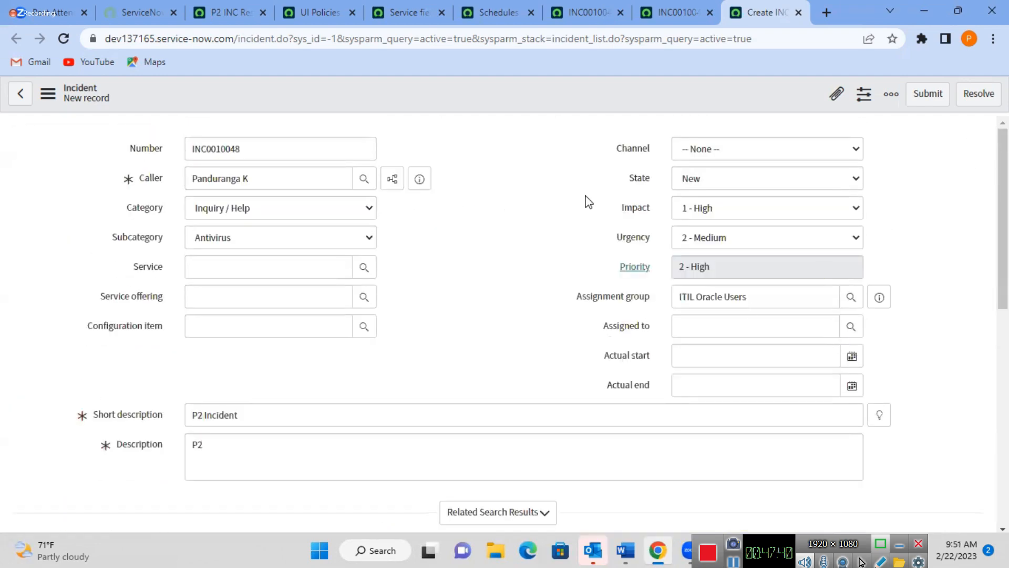
Change the incident's Assignment group to Software and save the record, staying on its form.
{"action": "right_click", "coordinate": [494, 100]}
{"action": "left_click", "coordinate": [440, 88]}
{"action": "triple_click", "coordinate": [779, 305]}
{"action": "key", "text": "BackSpace"}
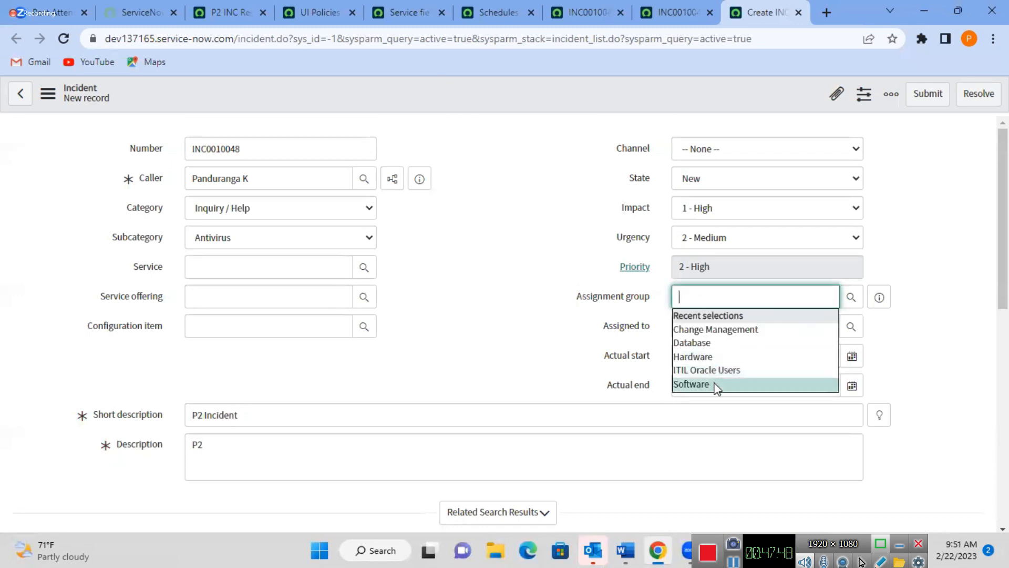
{"action": "left_click", "coordinate": [716, 385]}
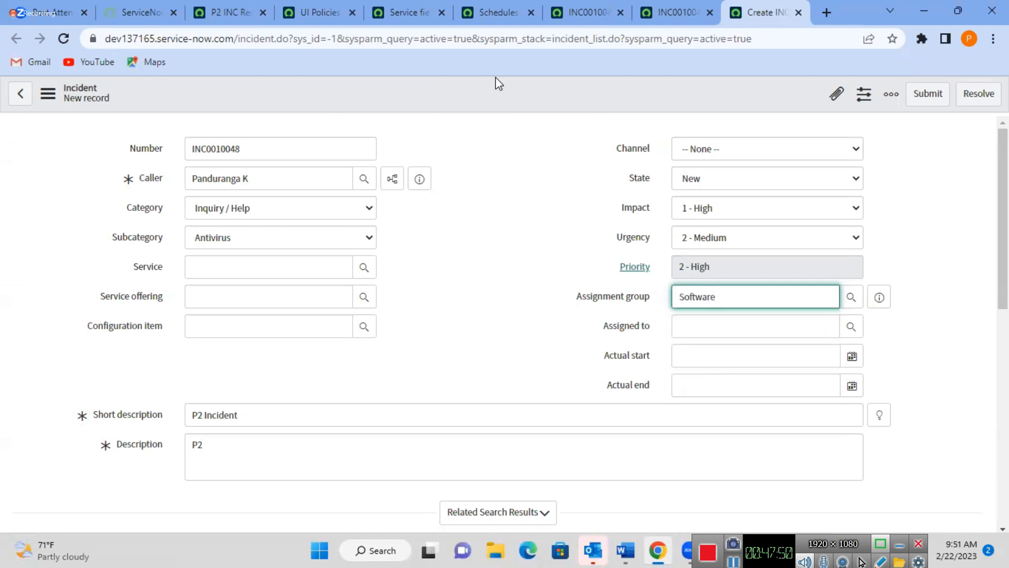
{"action": "right_click", "coordinate": [499, 91]}
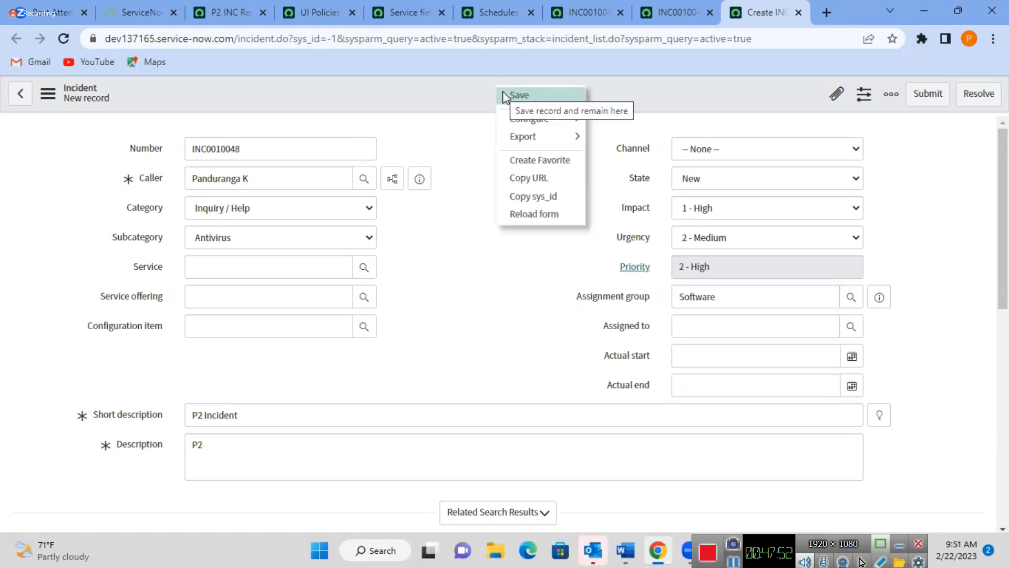
{"action": "left_click", "coordinate": [505, 96]}
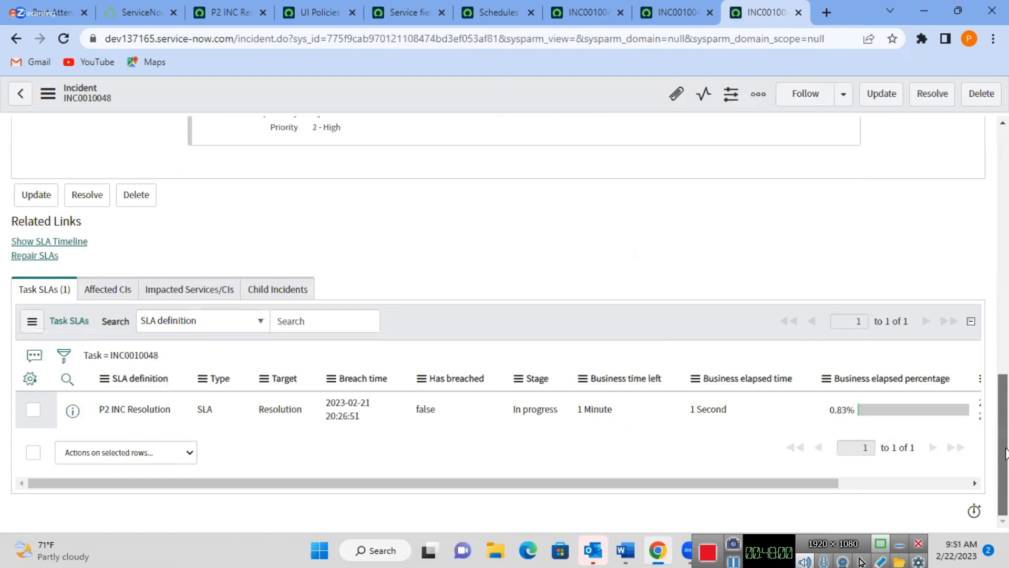
Look up a Software group member for the incident's Assigned to field and save the incident.
{"action": "left_click_drag", "start_coordinate": [1005, 453], "coordinate": [1004, 197]}
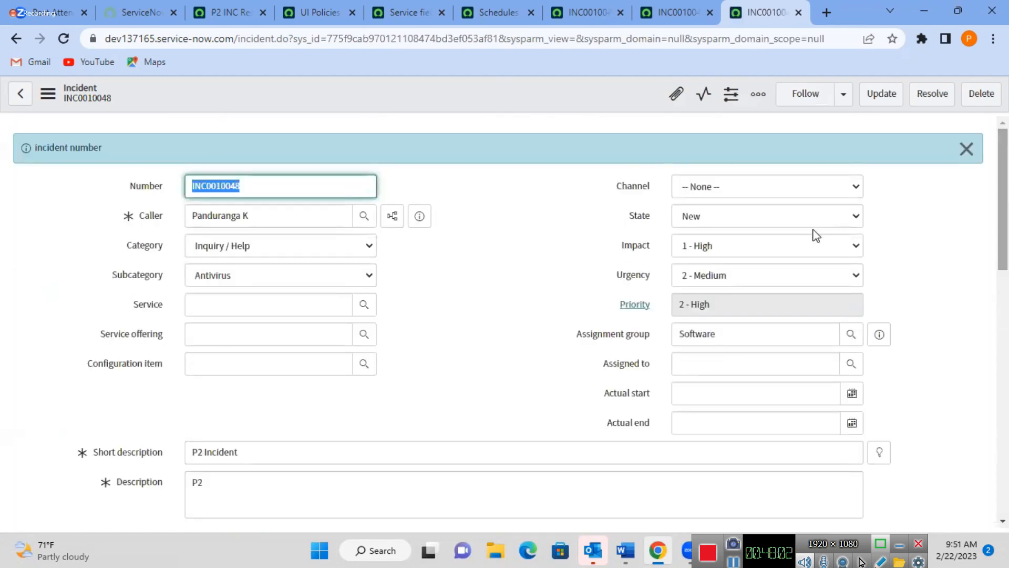
{"action": "left_click", "coordinate": [492, 307]}
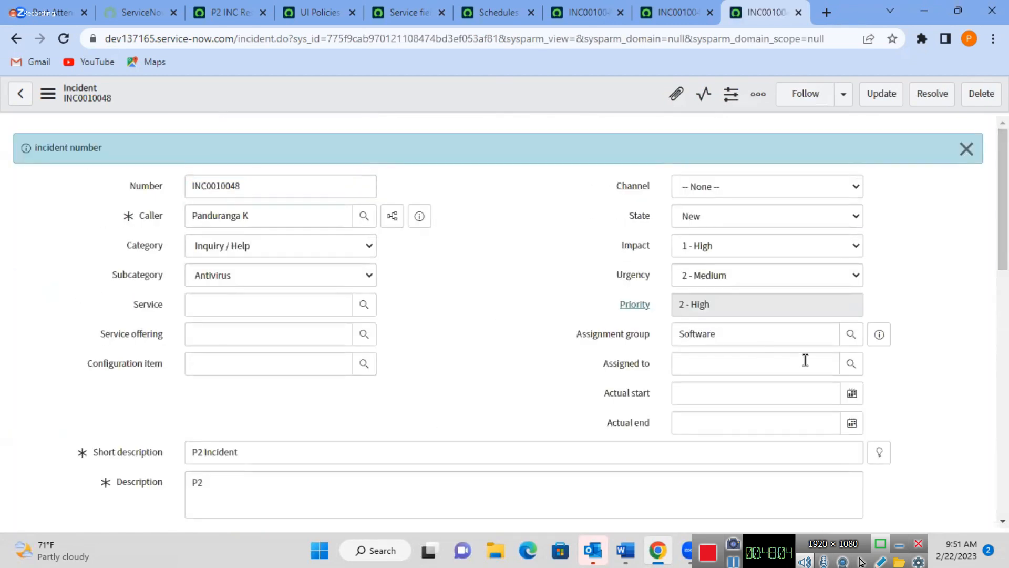
{"action": "left_click", "coordinate": [850, 365]}
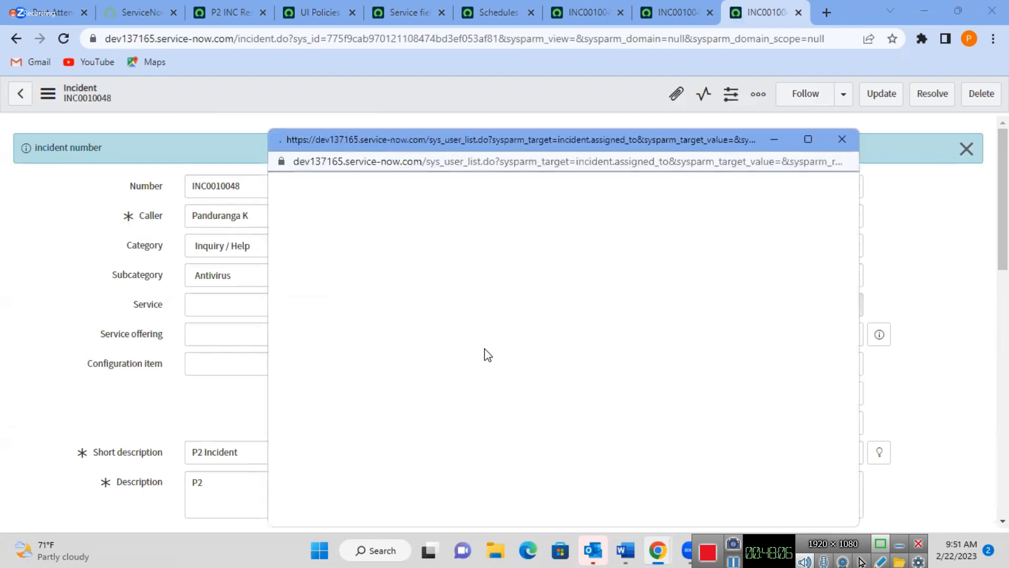
{"action": "left_click", "coordinate": [344, 356]}
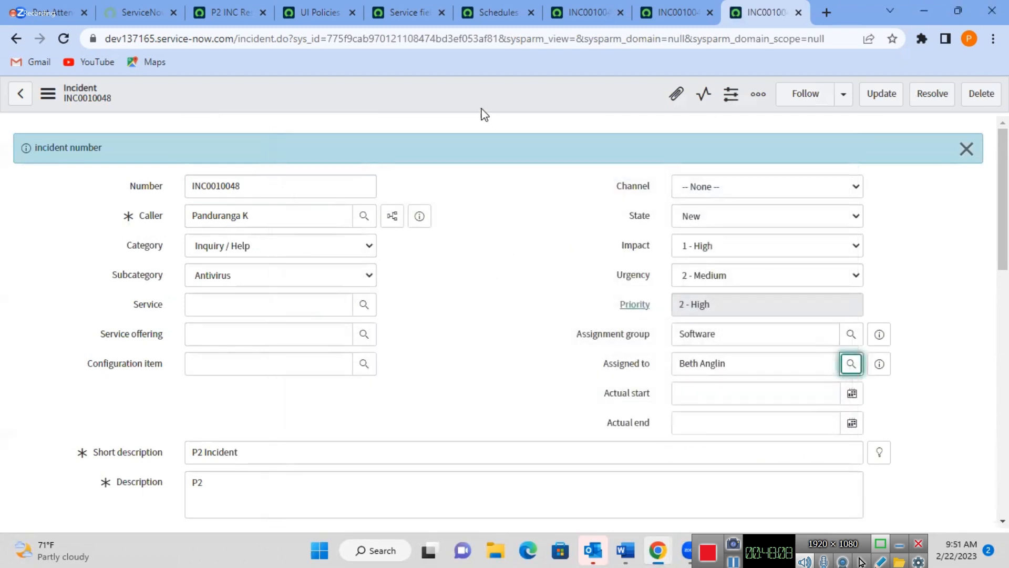
{"action": "right_click", "coordinate": [469, 95]}
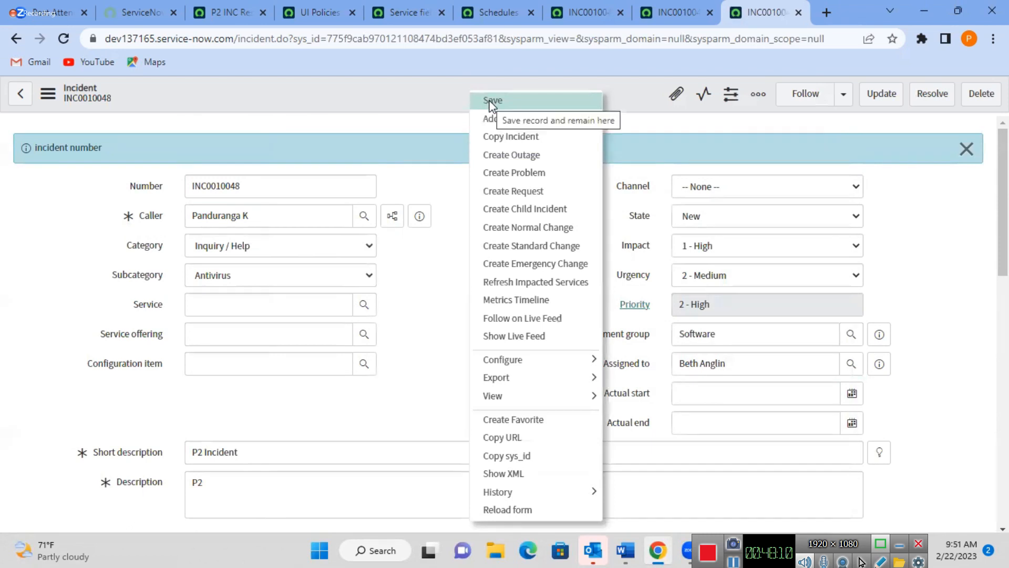
{"action": "left_click", "coordinate": [492, 101]}
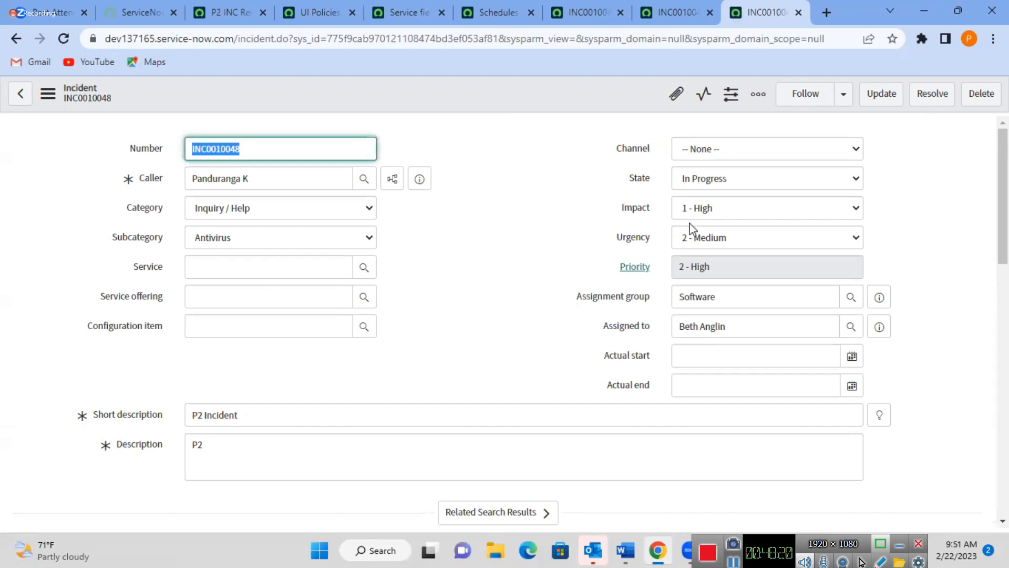
Set the incident's State to Resolved, with Resolution code "Resolved by caller" and Resolution notes "Caller", and save it.
{"action": "left_click", "coordinate": [693, 181]}
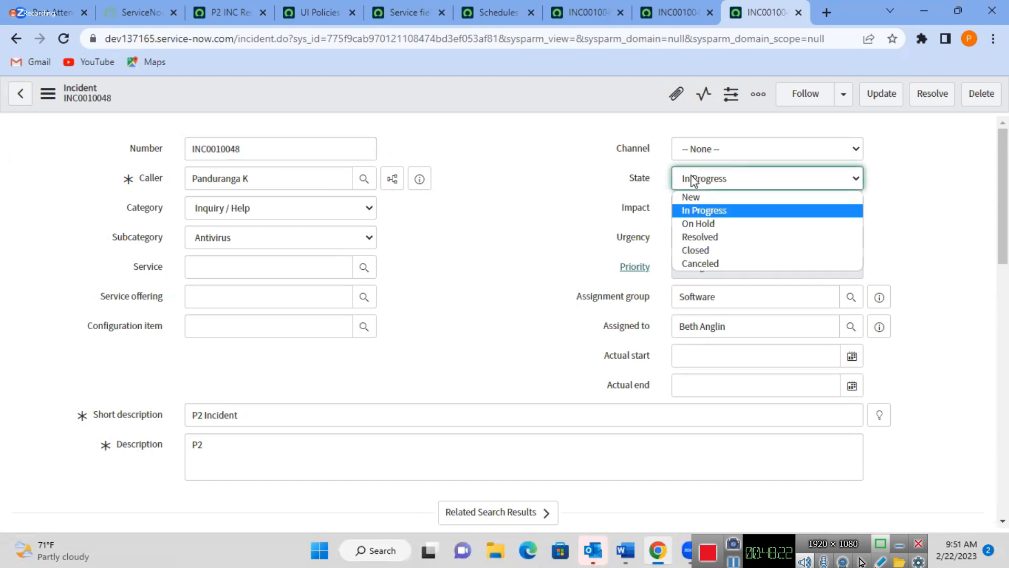
{"action": "left_click", "coordinate": [702, 235]}
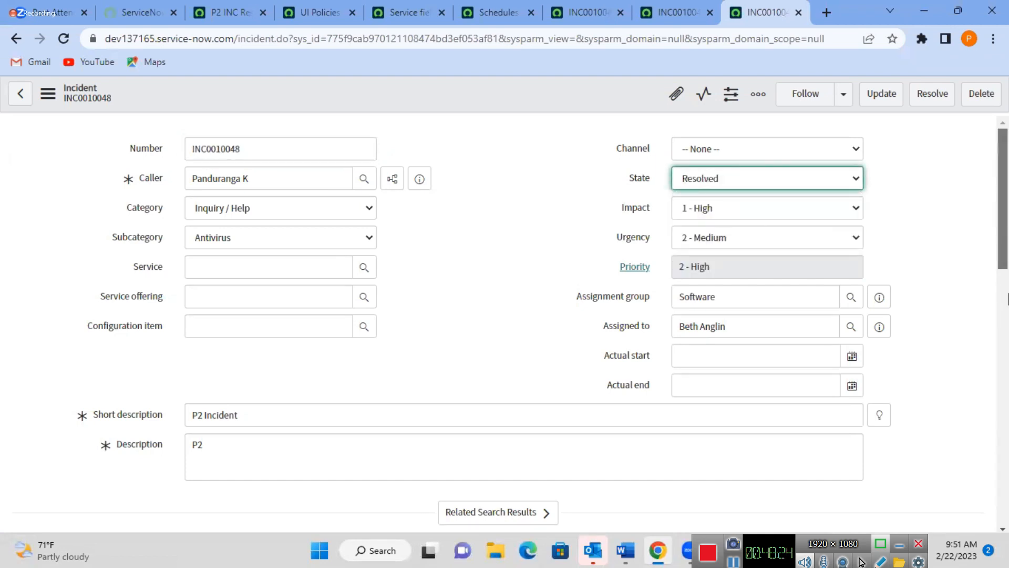
{"action": "left_click_drag", "start_coordinate": [1003, 234], "coordinate": [1003, 357]}
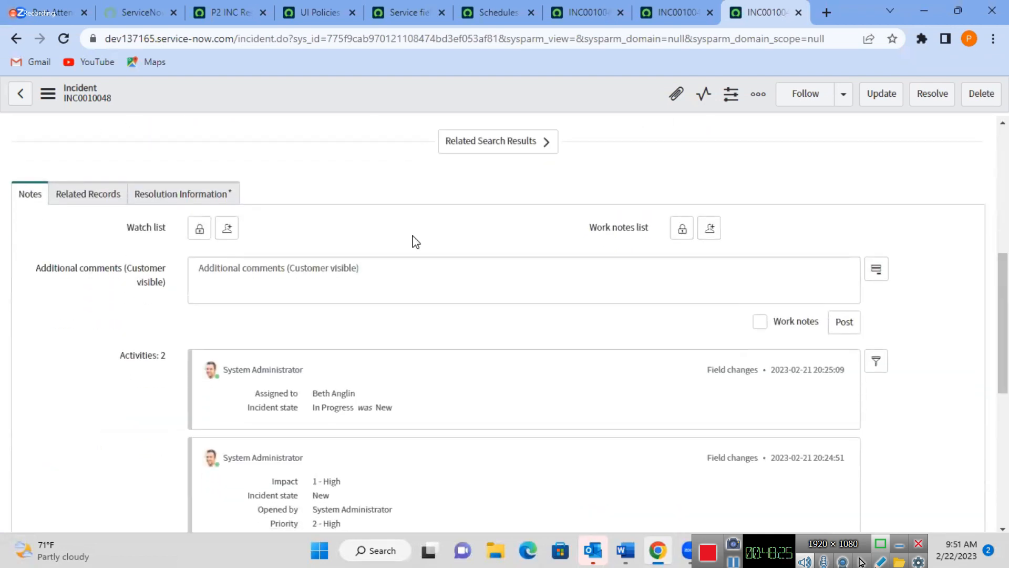
{"action": "left_click", "coordinate": [218, 193]}
{"action": "left_click", "coordinate": [252, 258]}
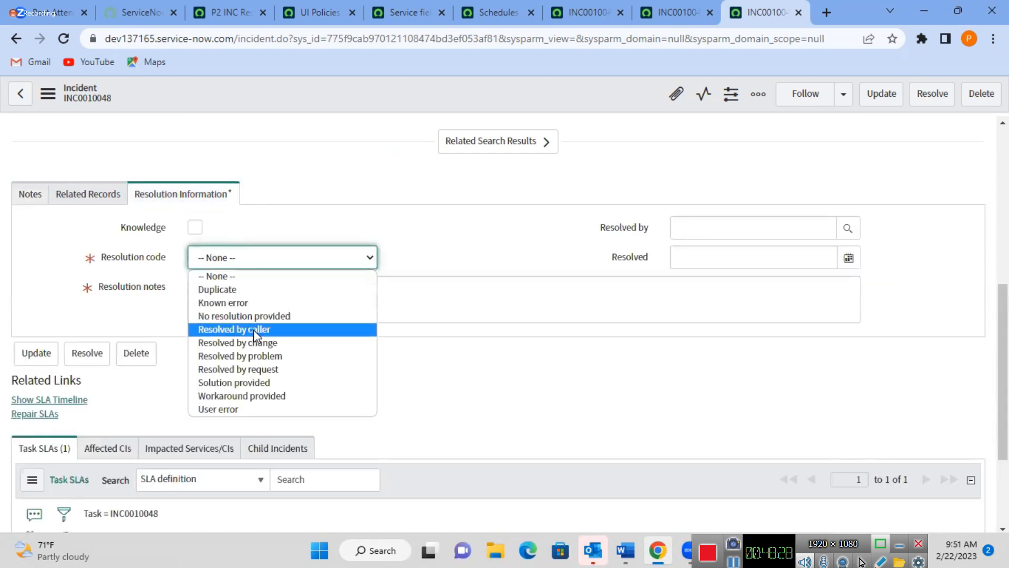
{"action": "left_click", "coordinate": [254, 331]}
{"action": "left_click", "coordinate": [292, 306]}
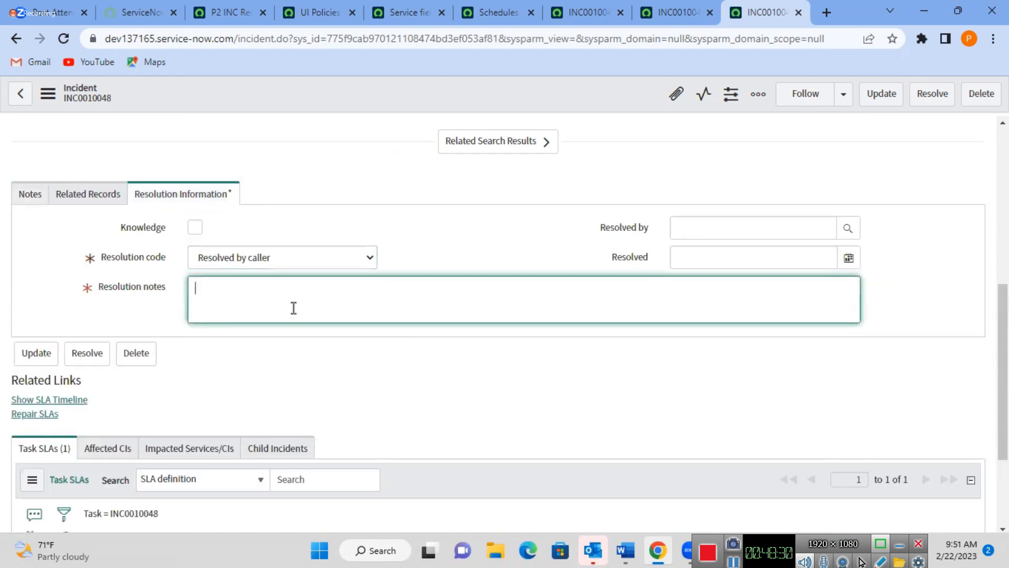
{"action": "type", "text": "Caller"}
{"action": "right_click", "coordinate": [457, 98]}
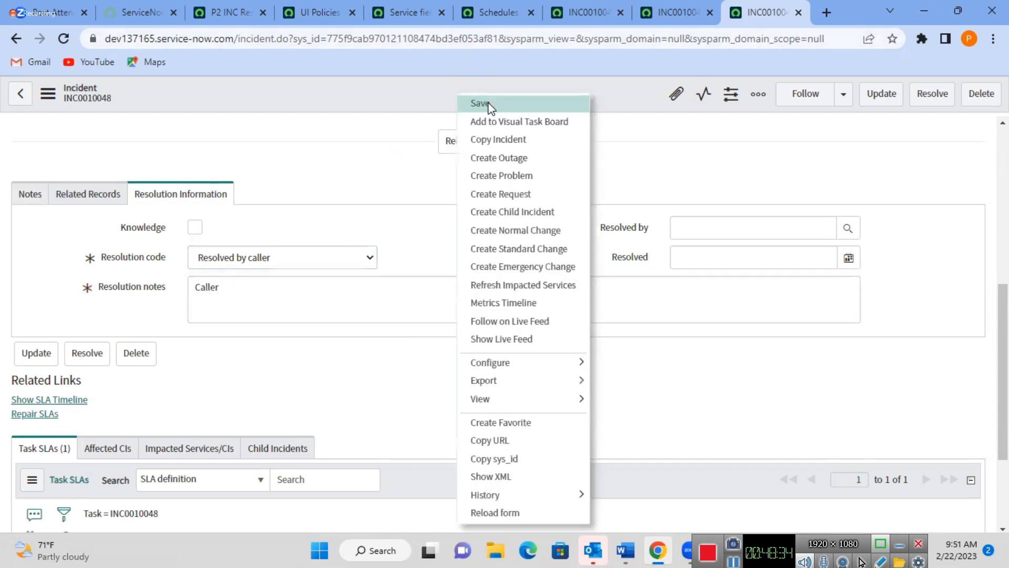
{"action": "left_click", "coordinate": [490, 105]}
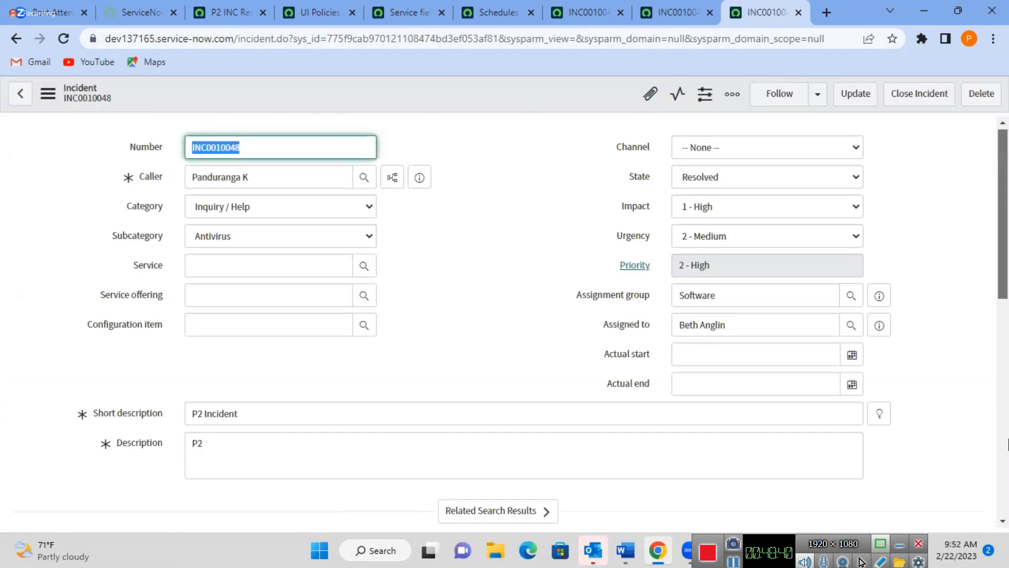
Check the Stage and Has breached values of the resolved incident's P2 INC Resolution task SLA.
{"action": "scroll", "coordinate": [1008, 444], "scroll_direction": "down", "scroll_amount": 15}
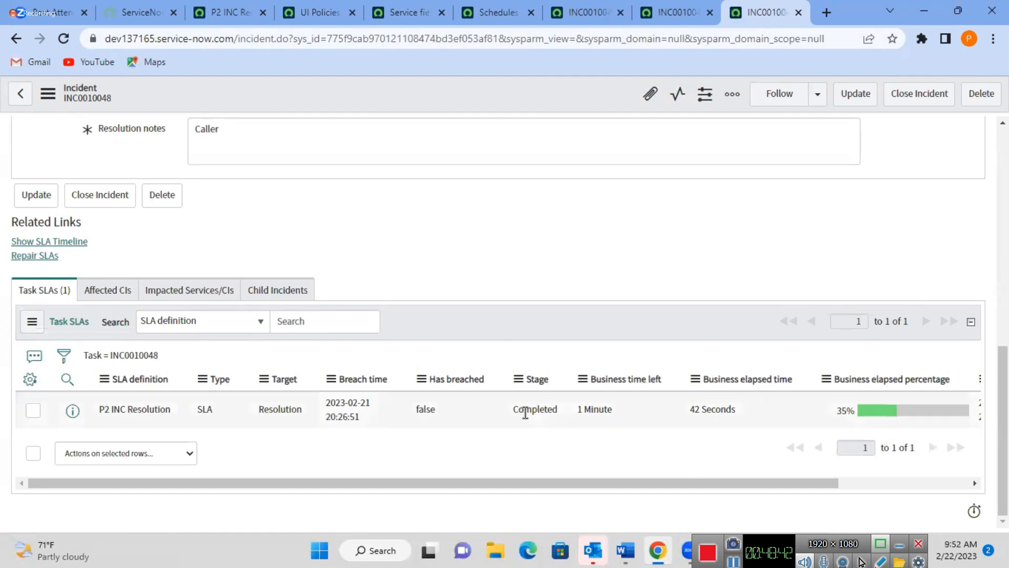
{"action": "left_click", "coordinate": [525, 412]}
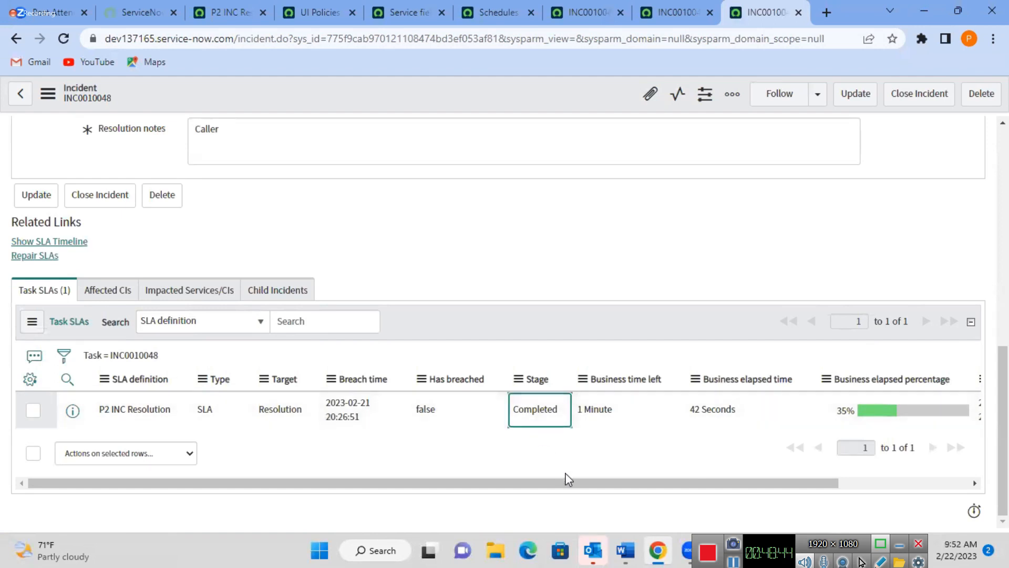
{"action": "left_click_drag", "start_coordinate": [577, 486], "coordinate": [522, 507]}
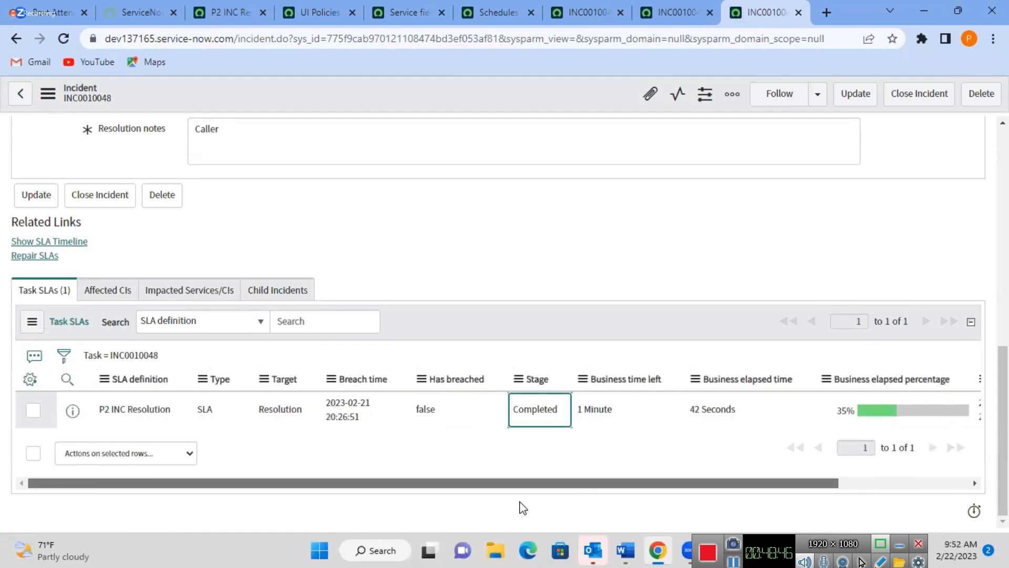
{"action": "left_click", "coordinate": [441, 415]}
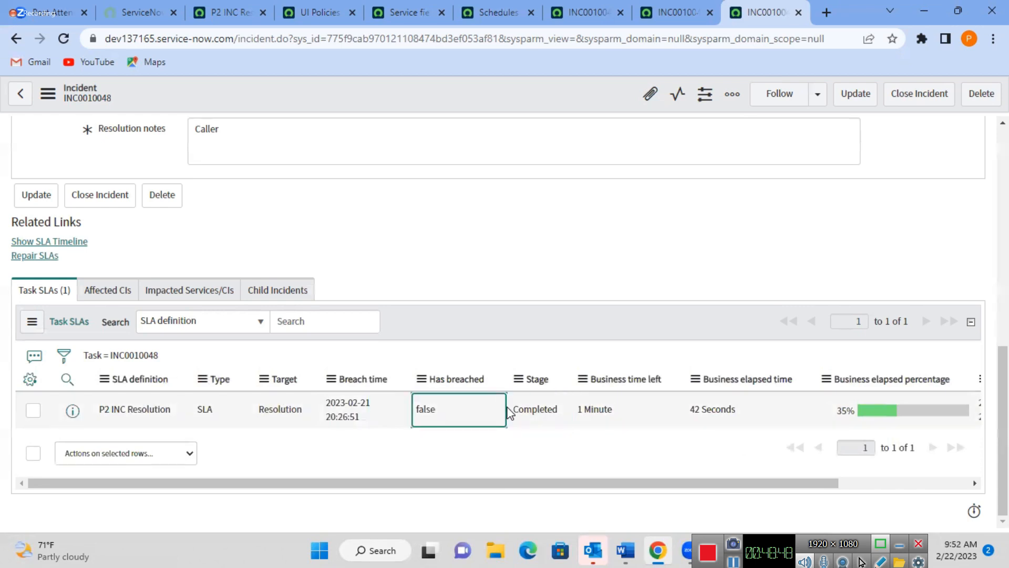
{"action": "left_click", "coordinate": [536, 412]}
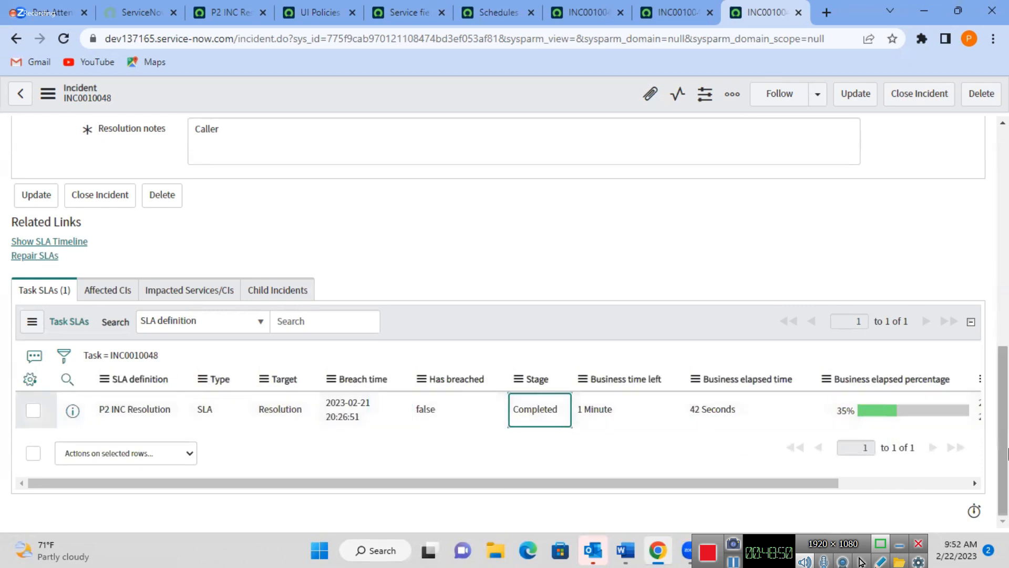
Review the Priority and Assignment group of the "Test Incident P2" incident, dismissing the Energy Saver notice.
{"action": "left_click_drag", "start_coordinate": [1007, 453], "coordinate": [1007, 189]}
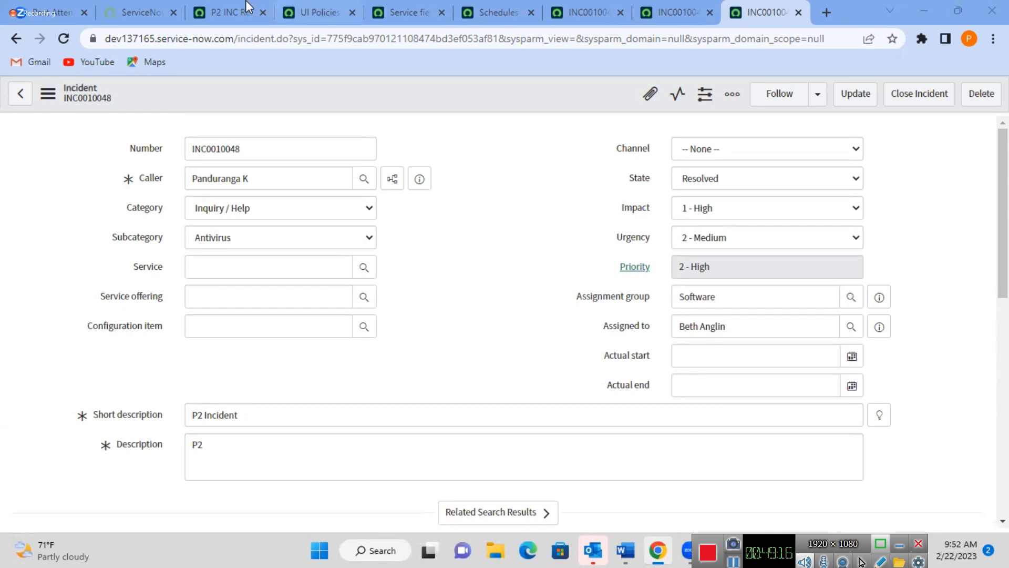
{"action": "left_click", "coordinate": [232, 12]}
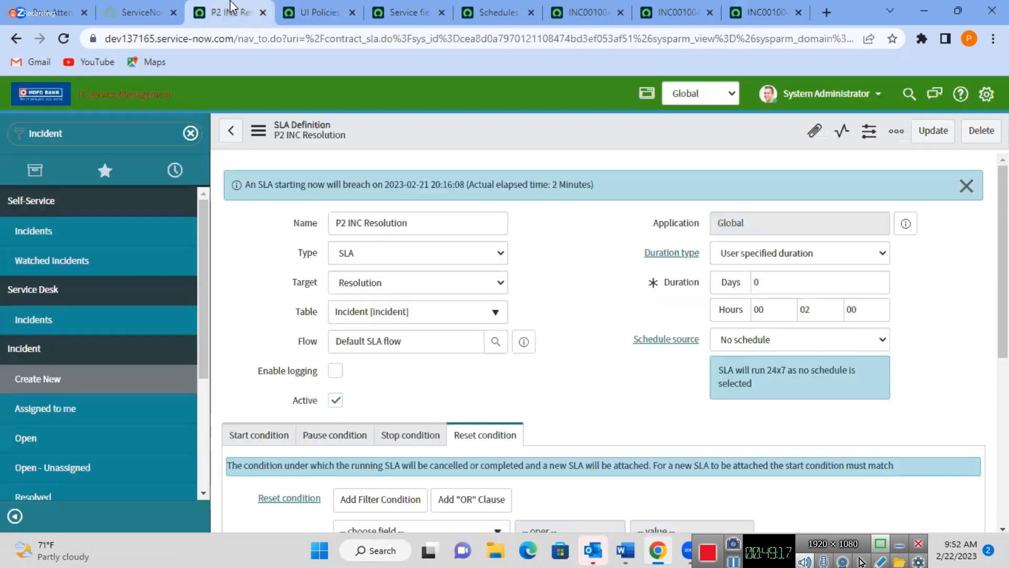
{"action": "left_click", "coordinate": [573, 7]}
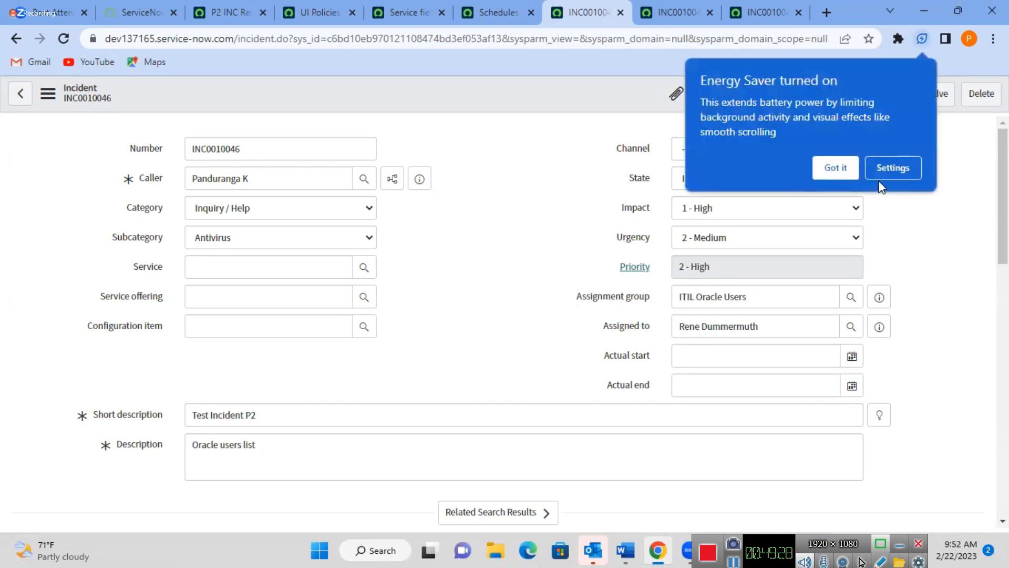
{"action": "left_click", "coordinate": [847, 167]}
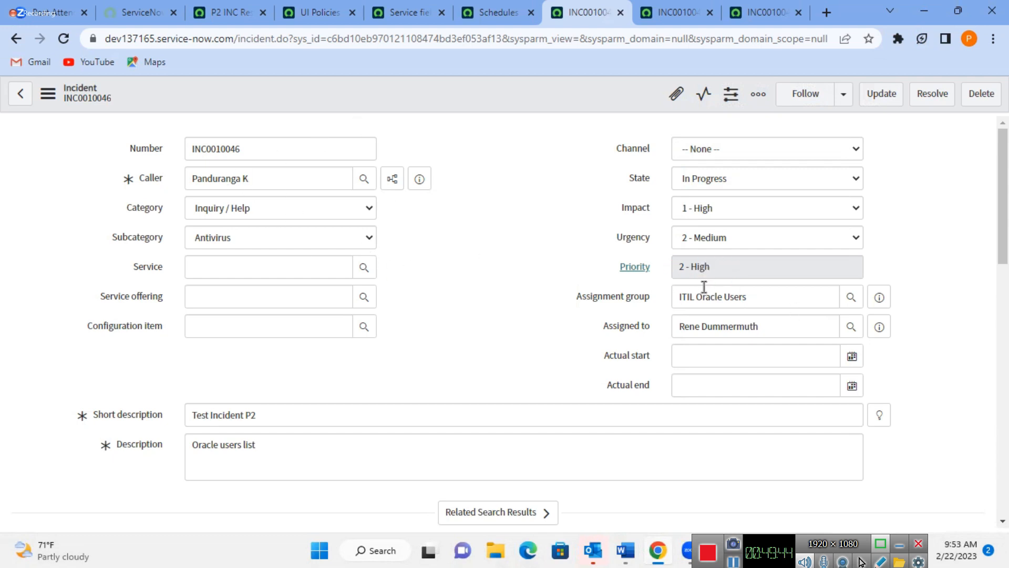
{"action": "left_click", "coordinate": [741, 271]}
{"action": "left_click", "coordinate": [465, 298]}
Examine the duration and start conditions of the P2 INC Resolution SLA definition.
{"action": "left_click", "coordinate": [247, 6]}
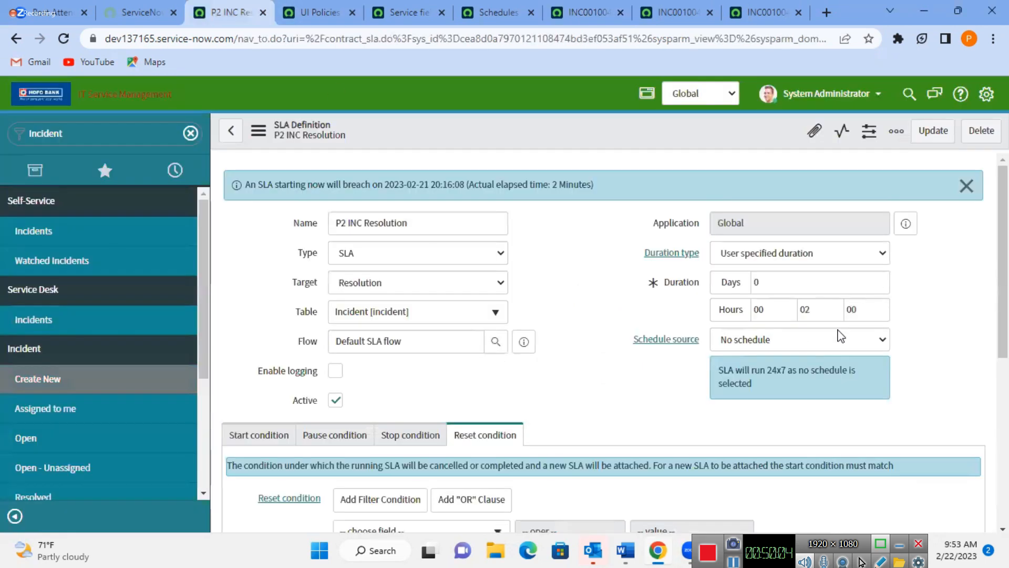
{"action": "scroll", "coordinate": [385, 327], "scroll_direction": "down", "scroll_amount": 3}
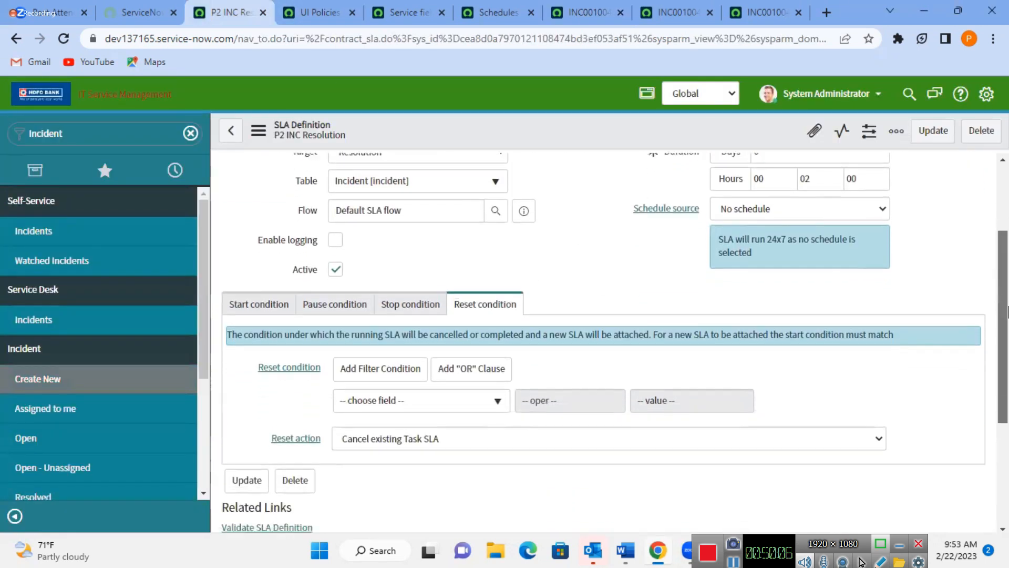
{"action": "left_click", "coordinate": [261, 299]}
{"action": "scroll", "coordinate": [439, 327], "scroll_direction": "up", "scroll_amount": 3}
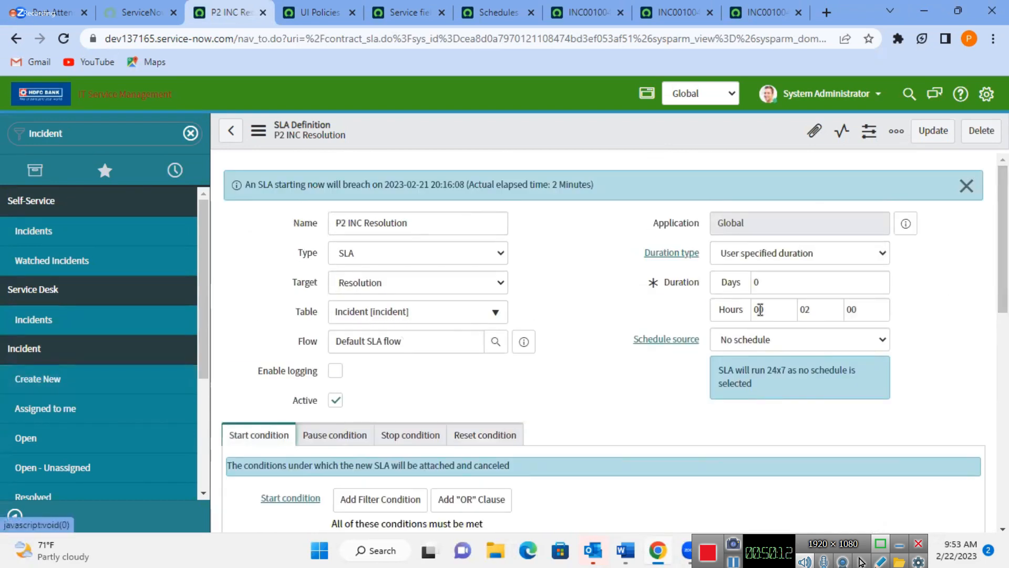
{"action": "scroll", "coordinate": [611, 288], "scroll_direction": "down", "scroll_amount": 4}
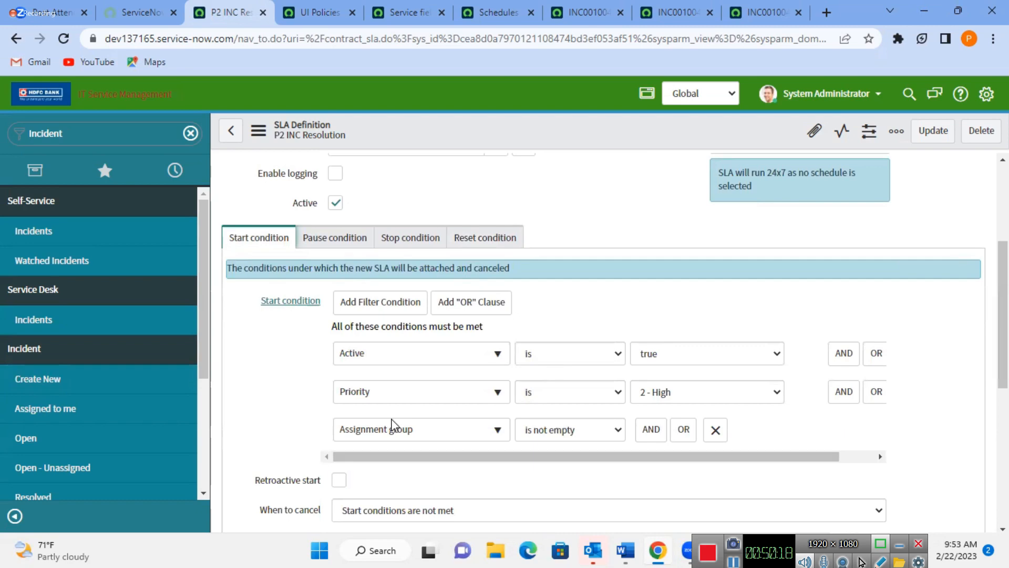
{"action": "left_click", "coordinate": [375, 397]}
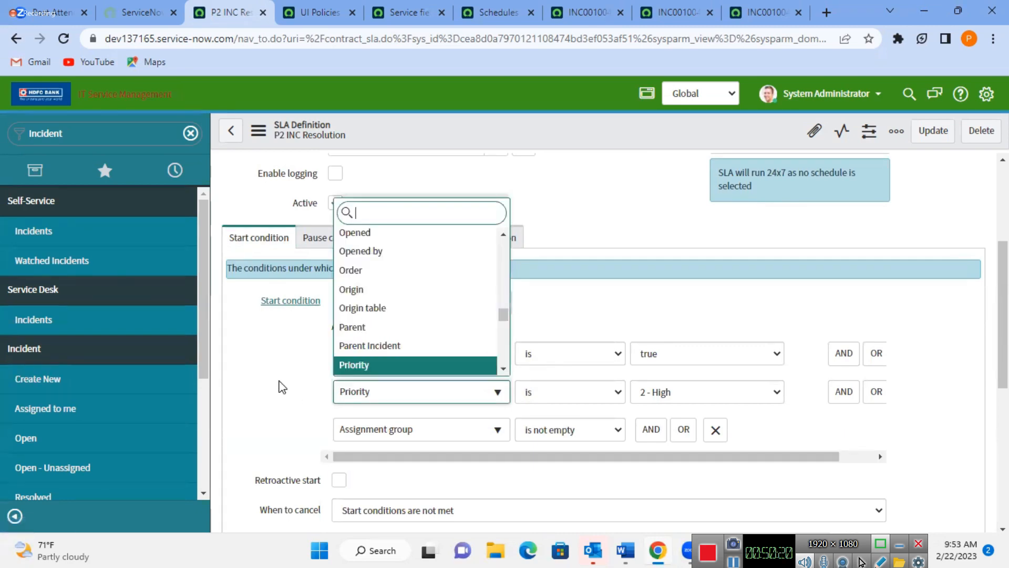
{"action": "left_click", "coordinate": [282, 387]}
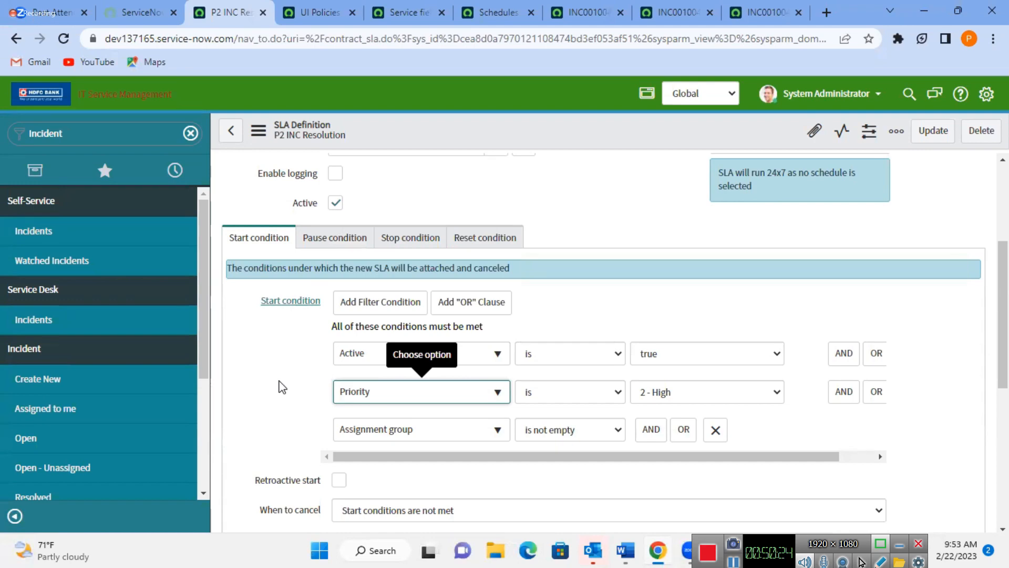
{"action": "scroll", "coordinate": [1003, 210], "scroll_direction": "up", "scroll_amount": 4}
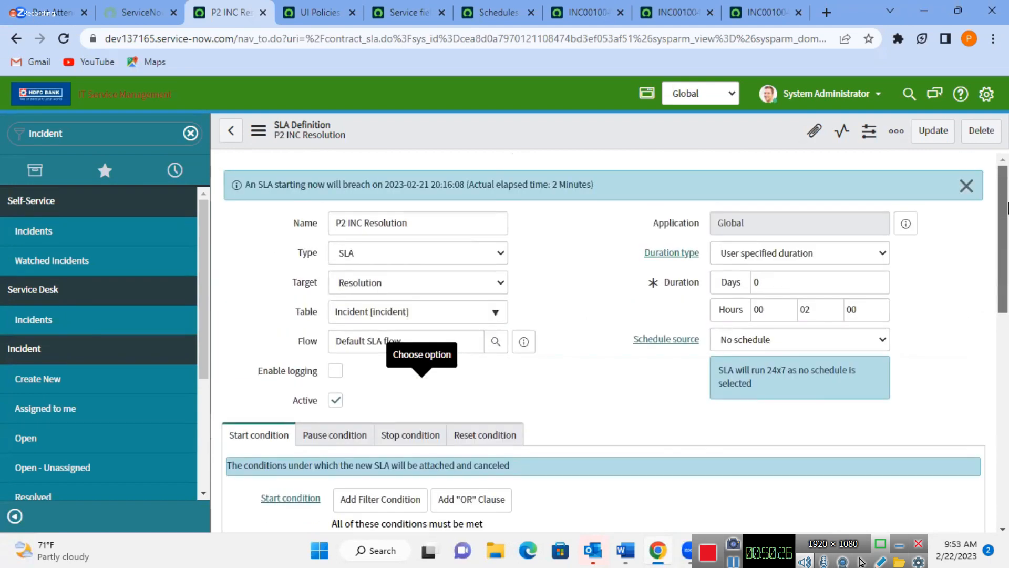
{"action": "mouse_move", "coordinate": [1006, 207]}
{"action": "left_mouse_down"}
{"action": "mouse_move", "coordinate": [1007, 404]}
{"action": "mouse_move", "coordinate": [997, 257]}
{"action": "mouse_move", "coordinate": [1007, 333]}
{"action": "mouse_move", "coordinate": [1007, 204]}
{"action": "left_mouse_up"}
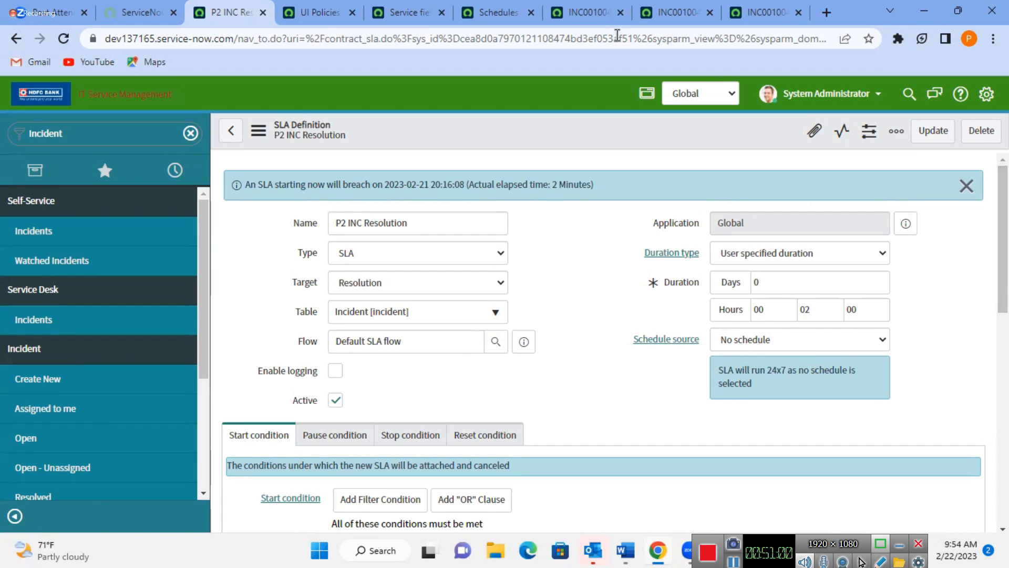
Compare the State choices of the "Test Incident P2" incident with the pause condition of the P2 INC Resolution SLA definition.
{"action": "left_click", "coordinate": [598, 8]}
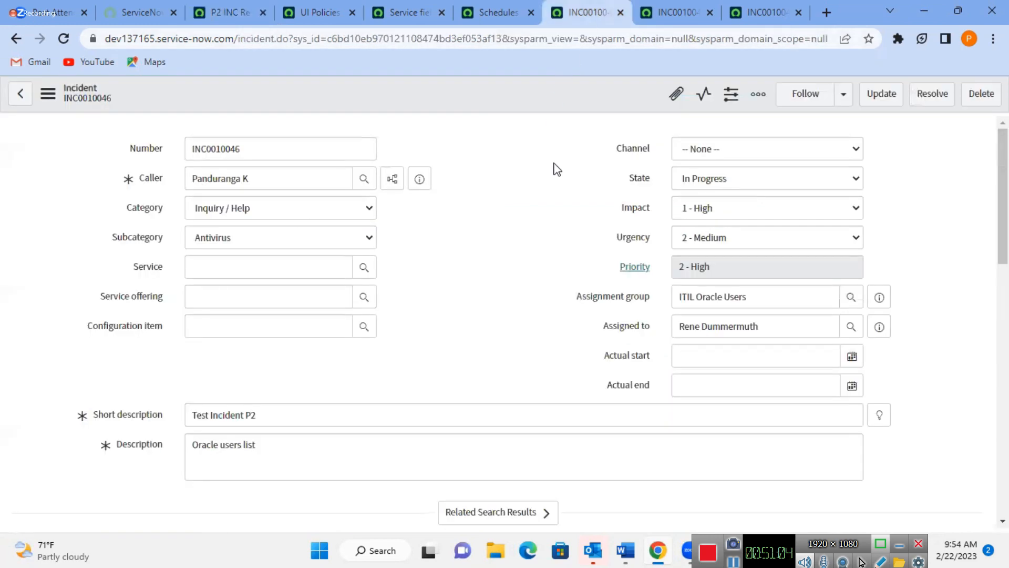
{"action": "left_click", "coordinate": [702, 181]}
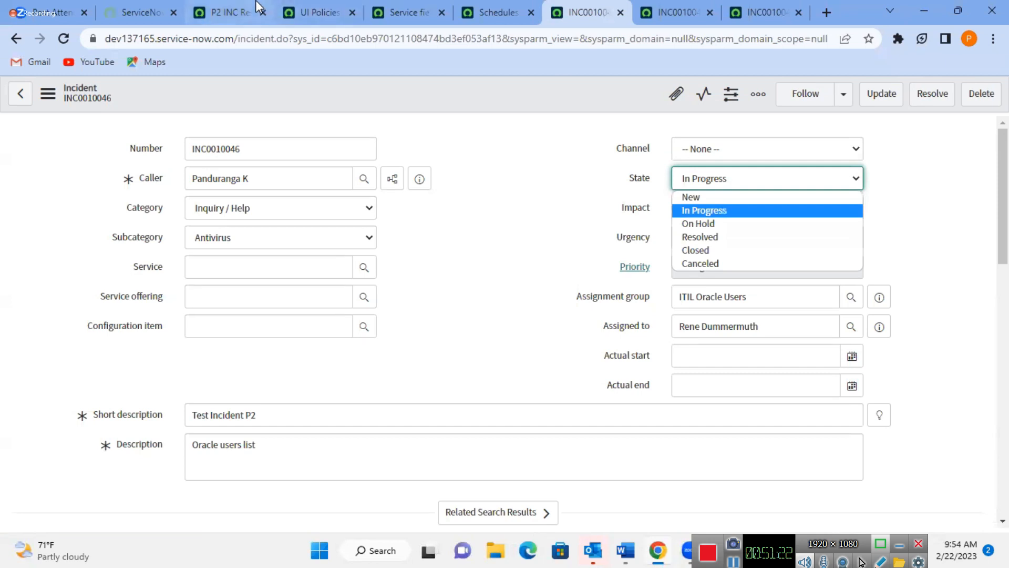
{"action": "left_click", "coordinate": [232, 12]}
{"action": "left_click", "coordinate": [231, 12]}
{"action": "left_click", "coordinate": [357, 443]}
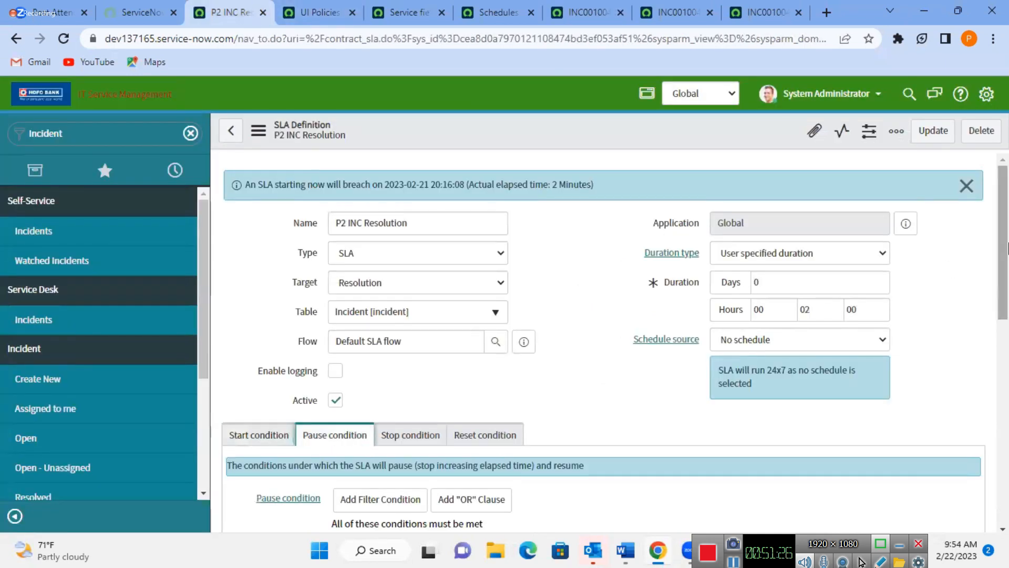
{"action": "scroll", "coordinate": [1004, 288], "scroll_direction": "down", "scroll_amount": 2}
{"action": "scroll", "coordinate": [1007, 289], "scroll_direction": "down", "scroll_amount": 1}
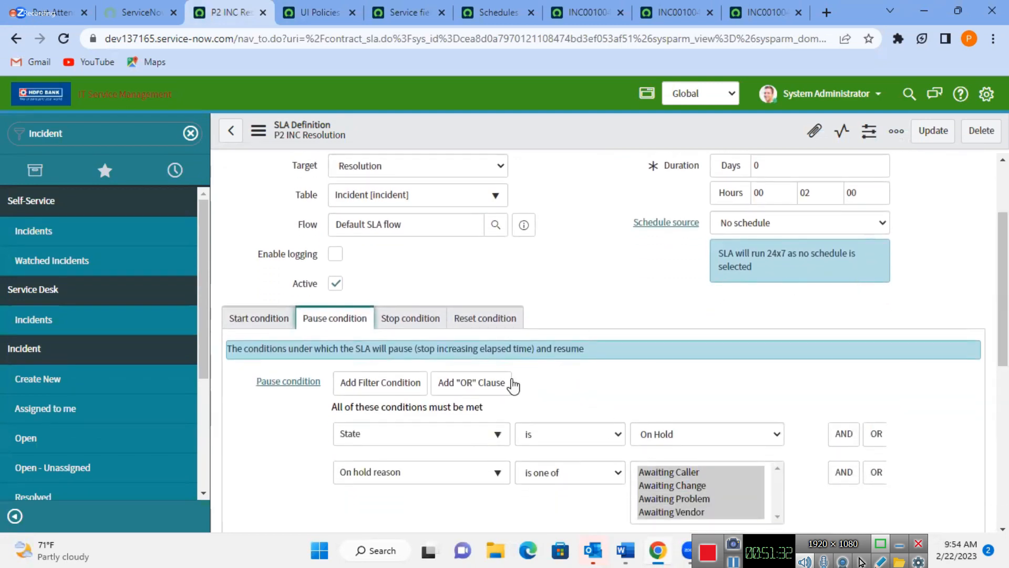
Set the "Test Incident P2" incident's State to On Hold with On hold reason Awaiting Vendor.
{"action": "left_click", "coordinate": [577, 8]}
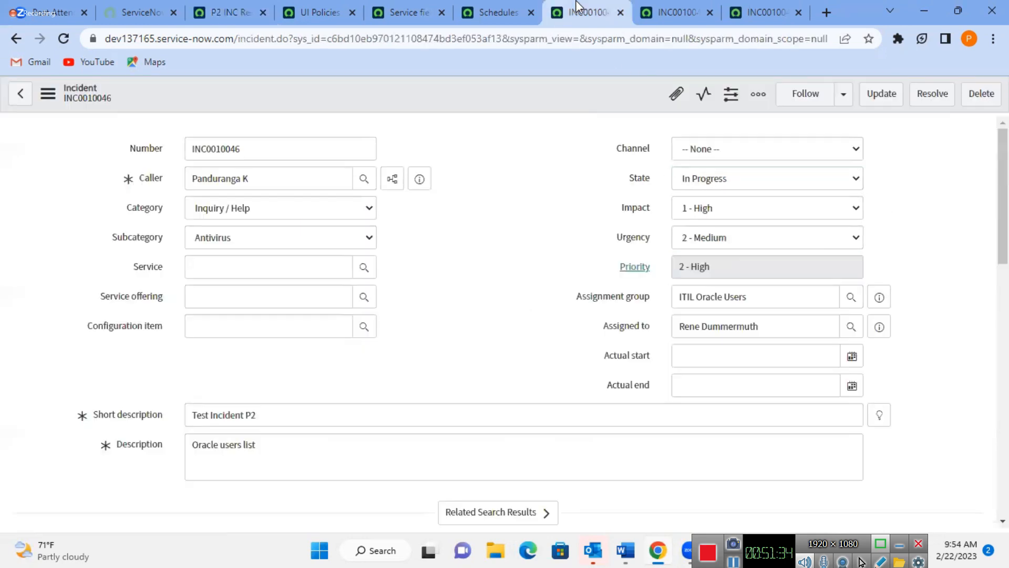
{"action": "left_click", "coordinate": [720, 179]}
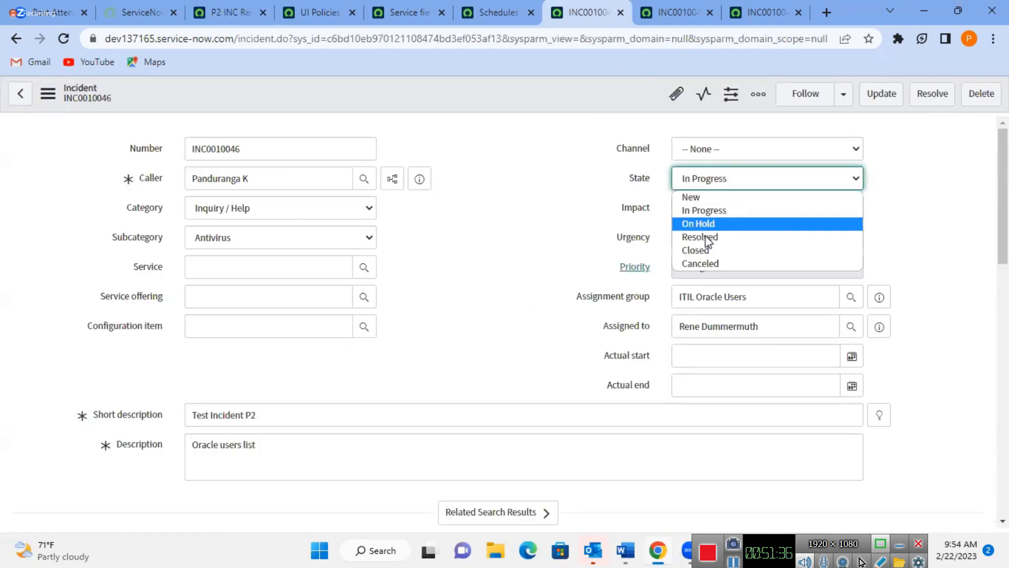
{"action": "left_click", "coordinate": [693, 224]}
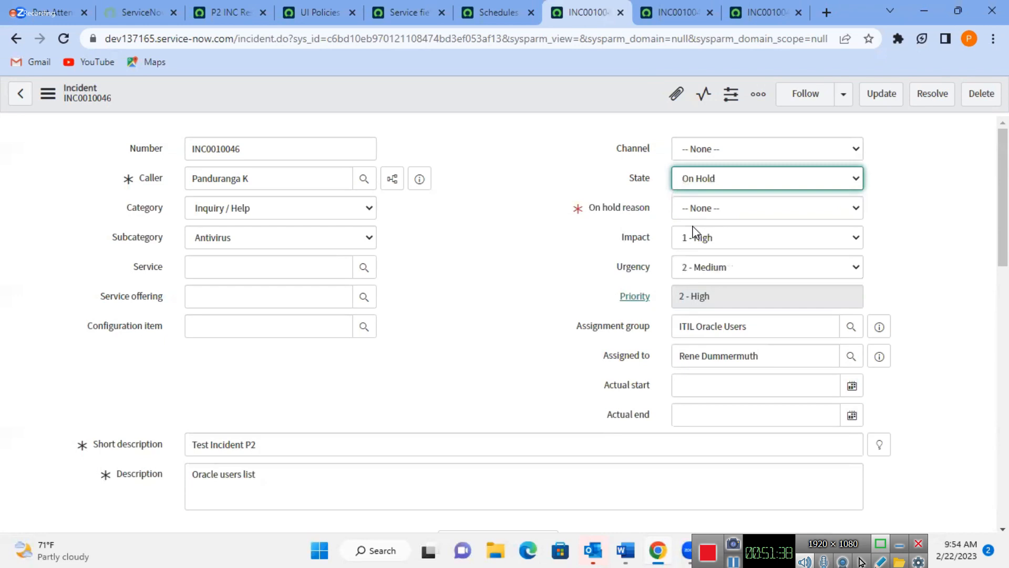
{"action": "left_click", "coordinate": [711, 213]}
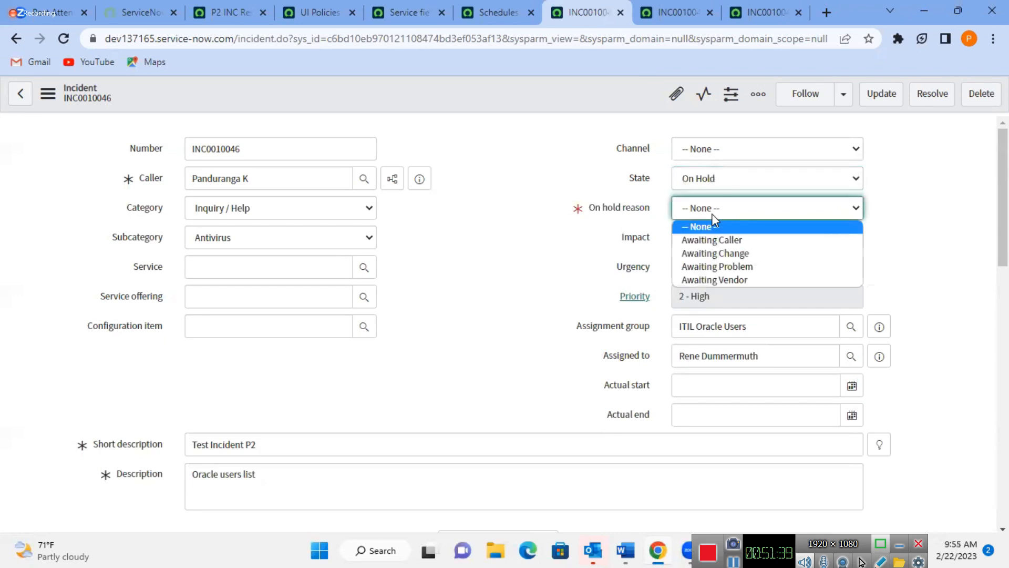
{"action": "left_click", "coordinate": [724, 280]}
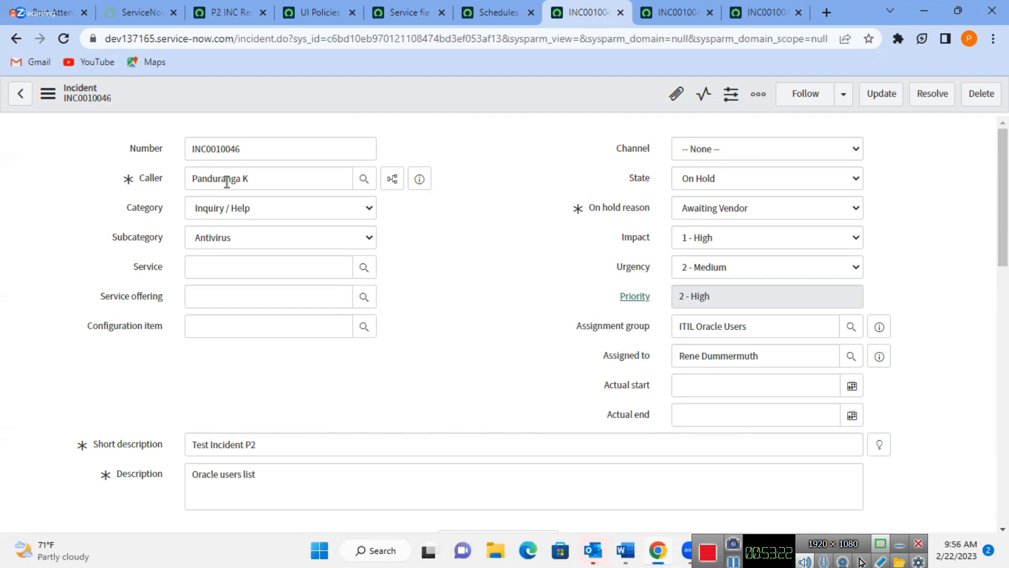
{"action": "left_click_drag", "start_coordinate": [257, 180], "coordinate": [155, 184]}
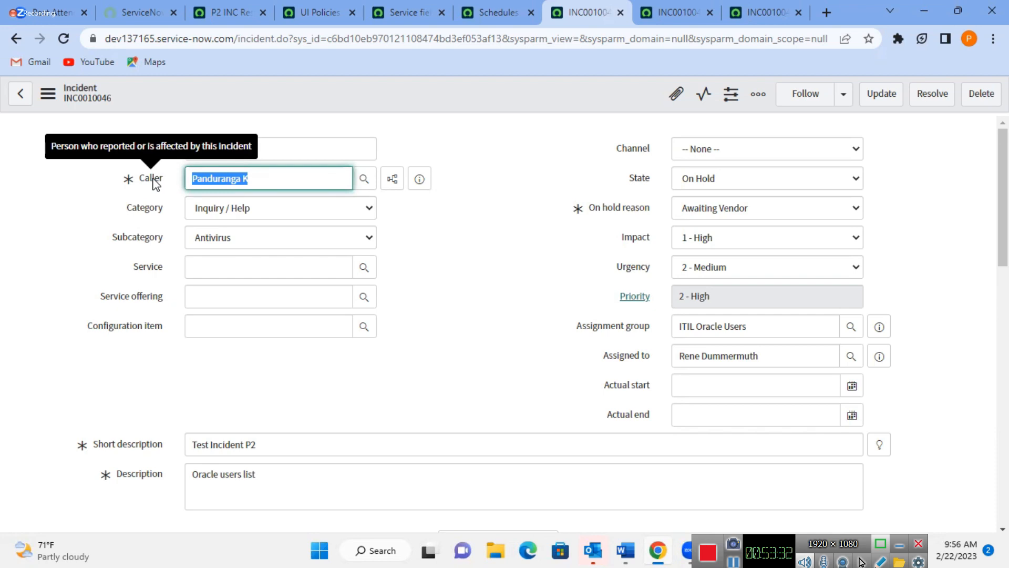
{"action": "left_click", "coordinate": [252, 185]}
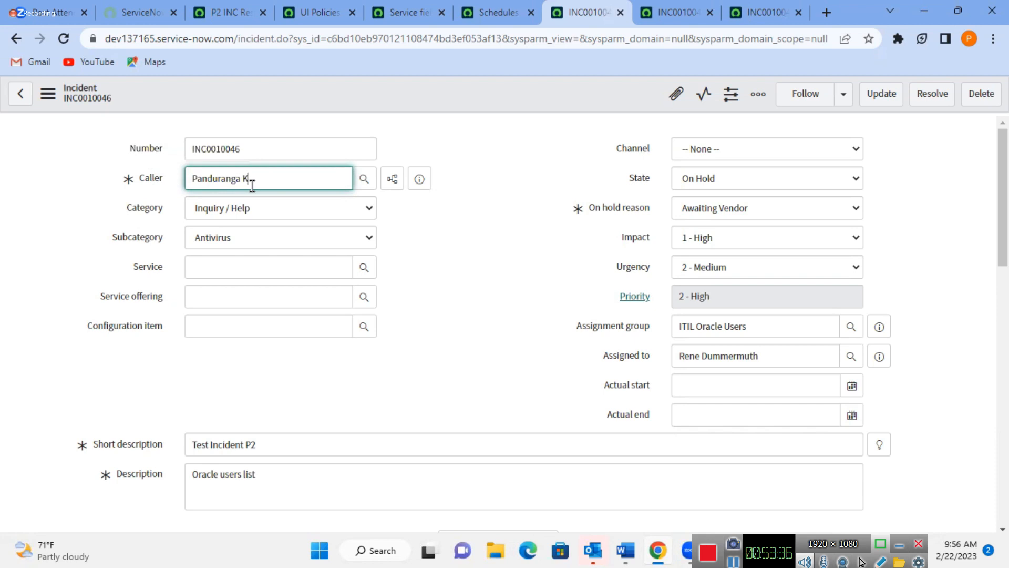
{"action": "key", "text": "ctrl+a"}
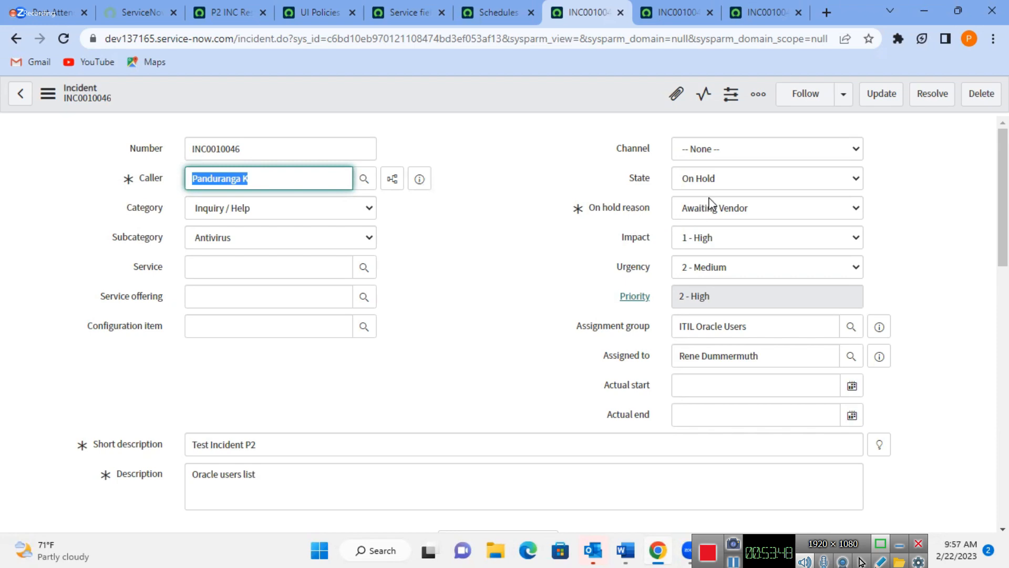
{"action": "left_click_drag", "start_coordinate": [1006, 188], "coordinate": [1005, 164]}
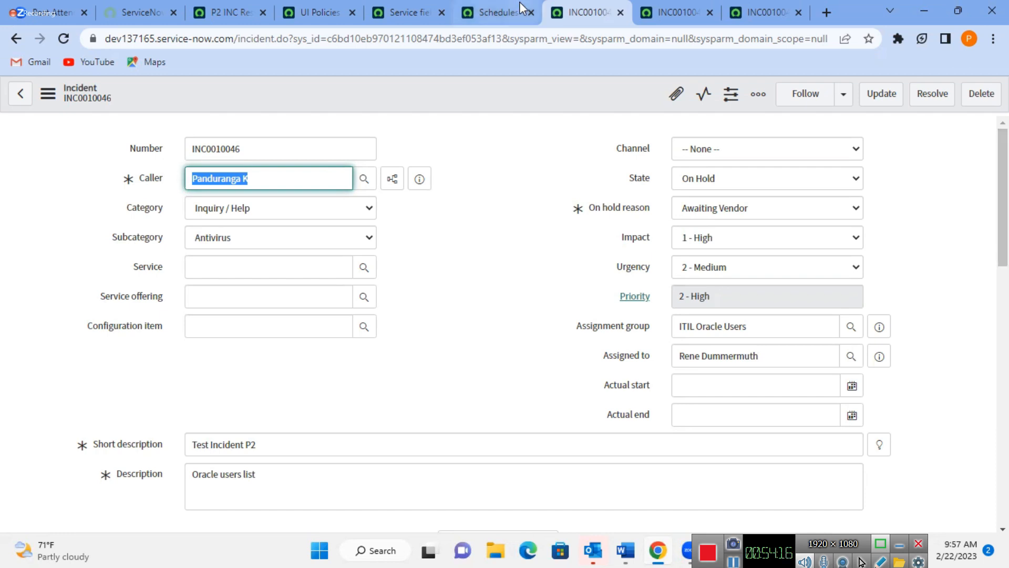
Open the list of open incidents in a separate browser tab and show its filter conditions.
{"action": "left_click", "coordinate": [247, 8]}
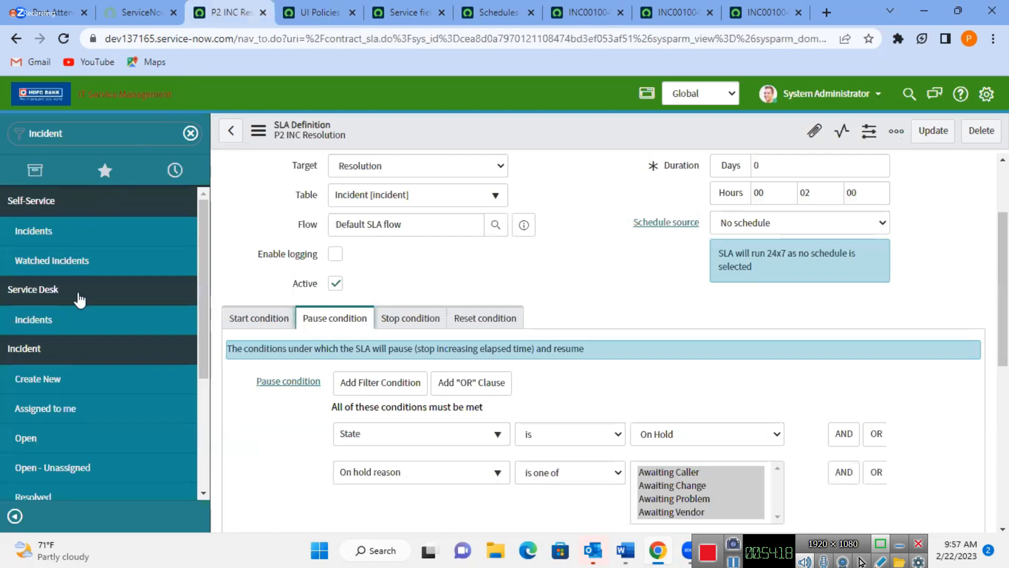
{"action": "middle_click", "coordinate": [32, 443]}
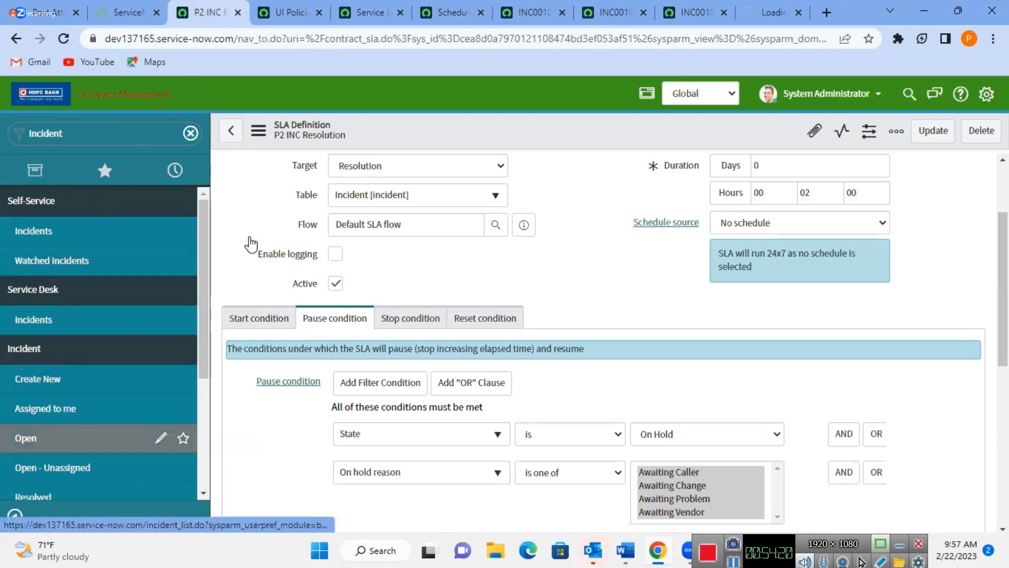
{"action": "left_click", "coordinate": [783, 8]}
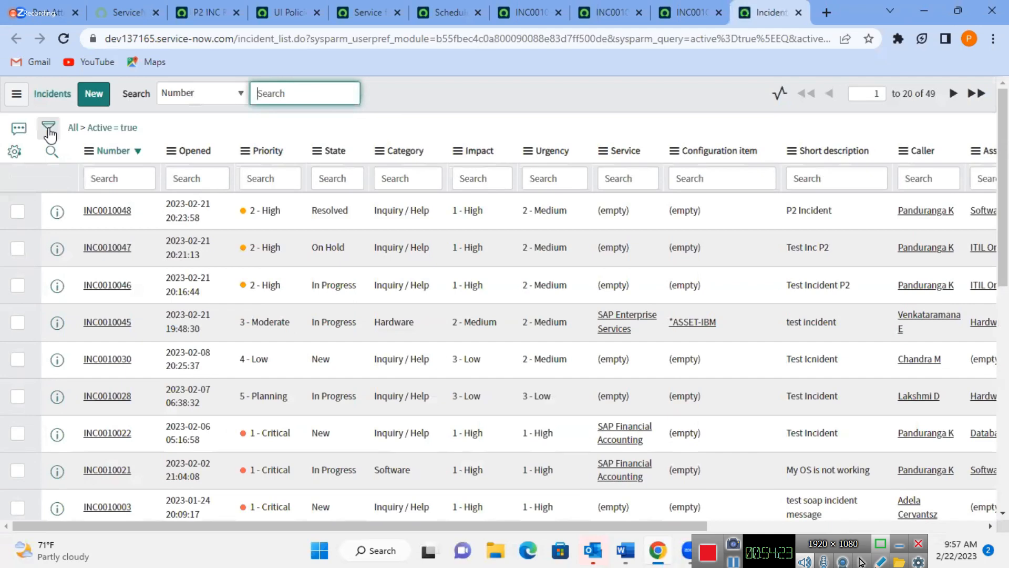
{"action": "left_click", "coordinate": [49, 132]}
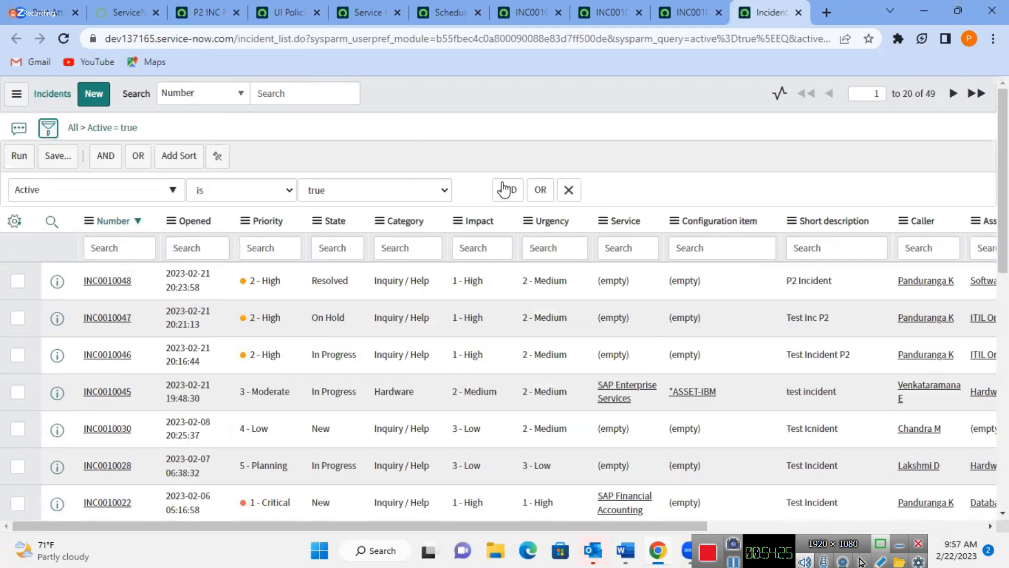
{"action": "left_click", "coordinate": [504, 189]}
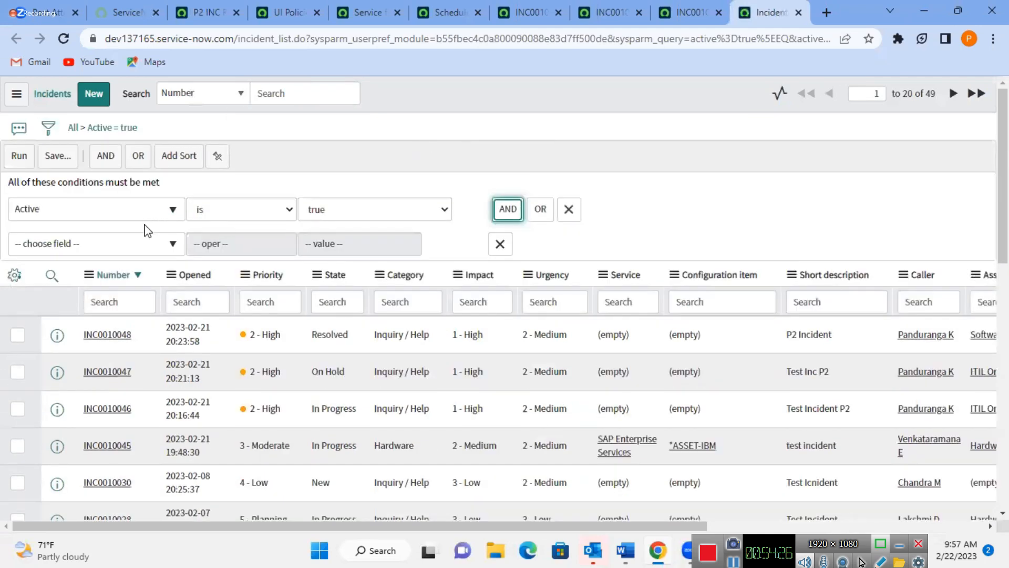
{"action": "left_click", "coordinate": [151, 244]}
{"action": "type", "text": "short"}
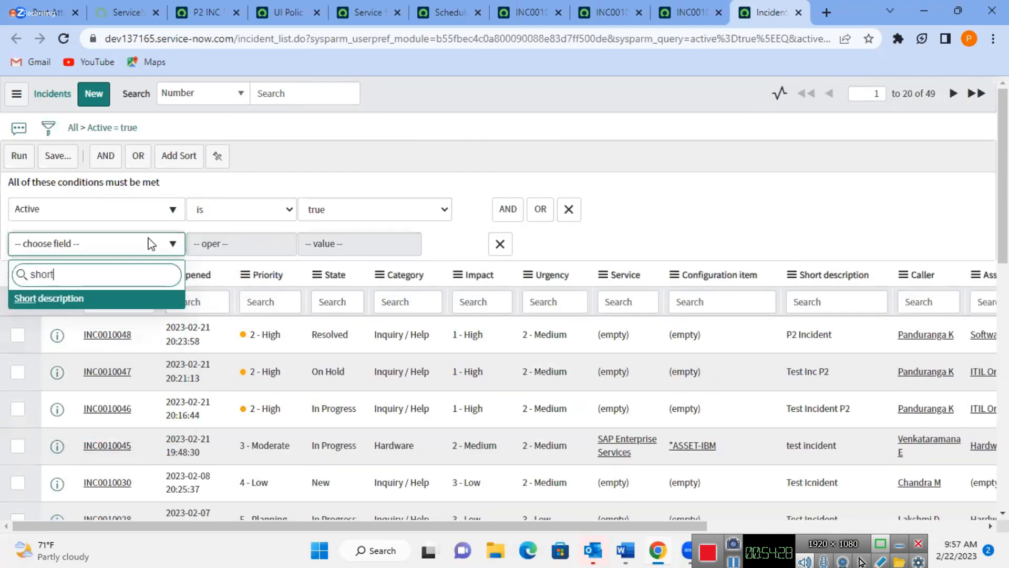
{"action": "left_click", "coordinate": [72, 301]}
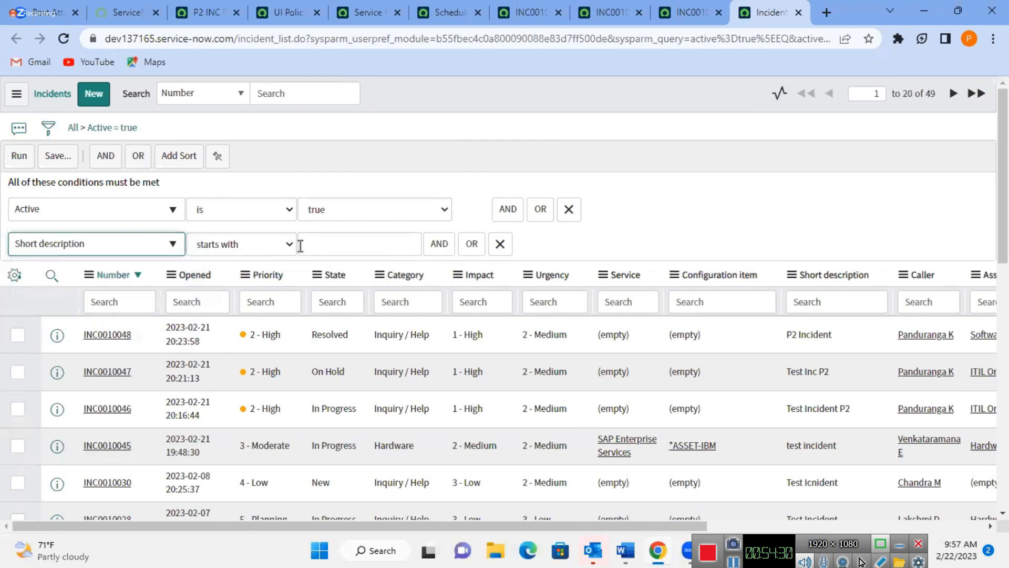
{"action": "left_click", "coordinate": [279, 244]}
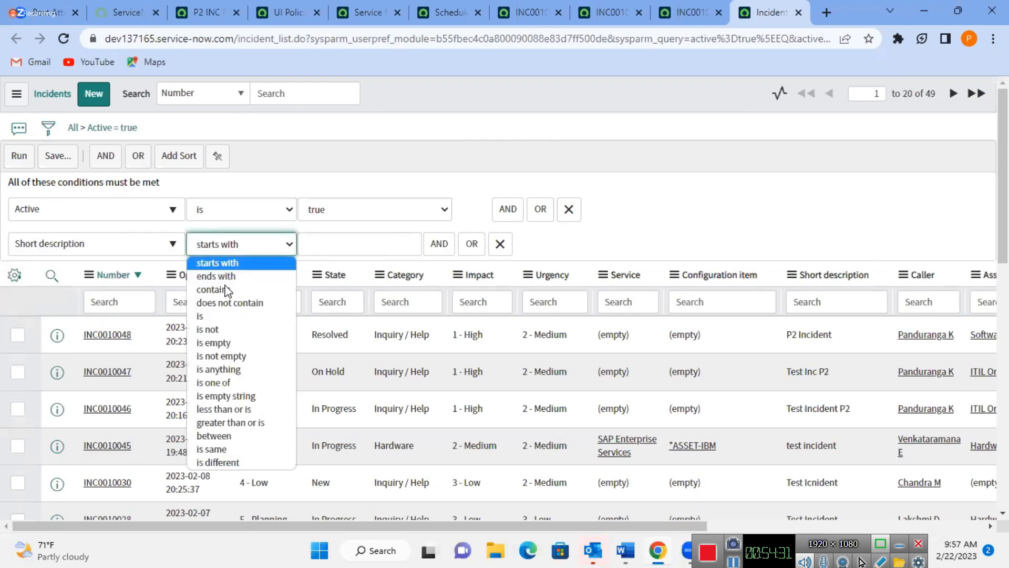
{"action": "left_click", "coordinate": [209, 316]}
{"action": "left_click", "coordinate": [375, 244]}
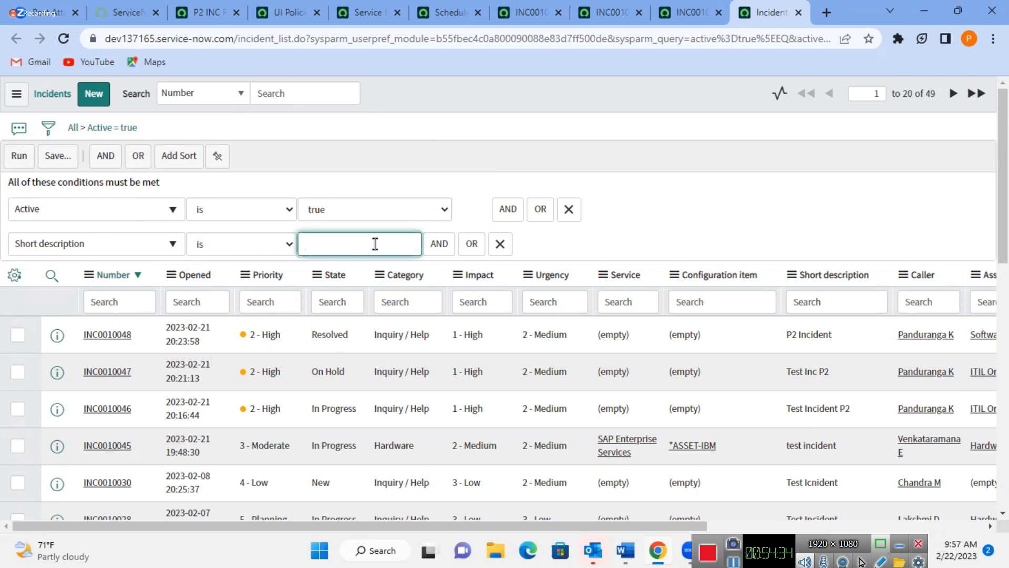
{"action": "left_click", "coordinate": [500, 244]}
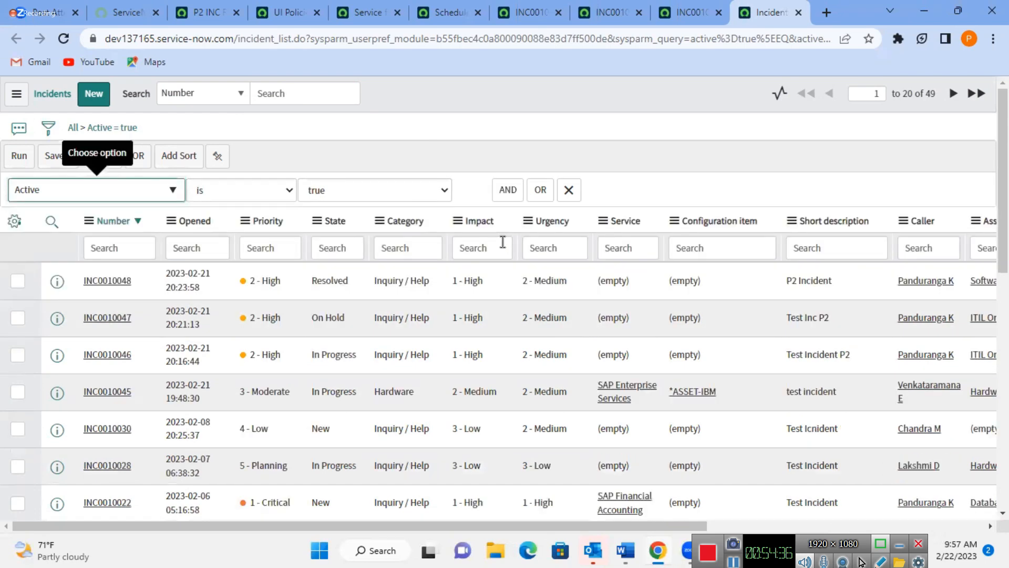
Remove the "Active is true" condition from the incident list's filter.
{"action": "left_click", "coordinate": [569, 195]}
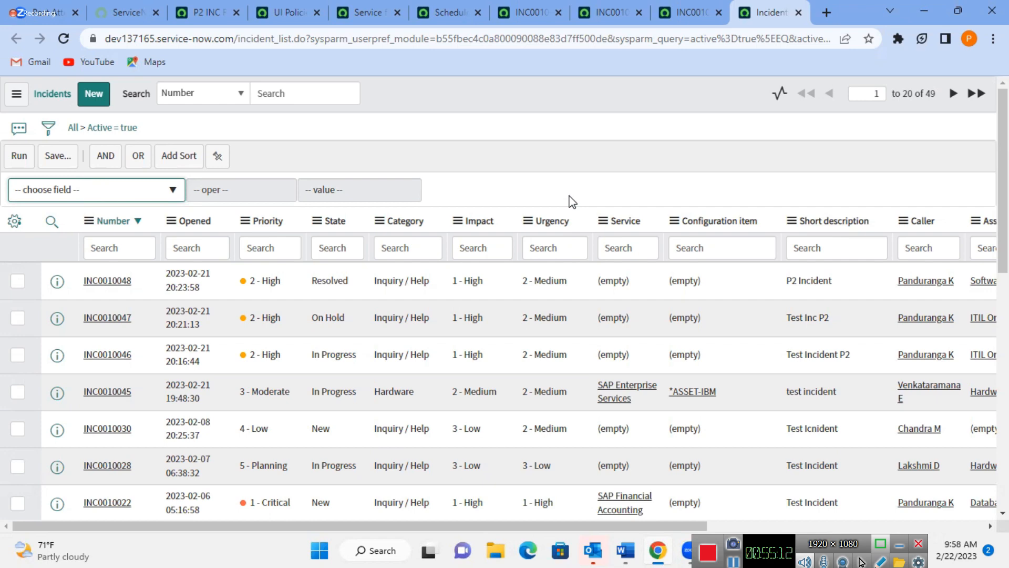
Review the State, additional comments and activity history of the "Test Inc P2" incident.
{"action": "left_click", "coordinate": [613, 5]}
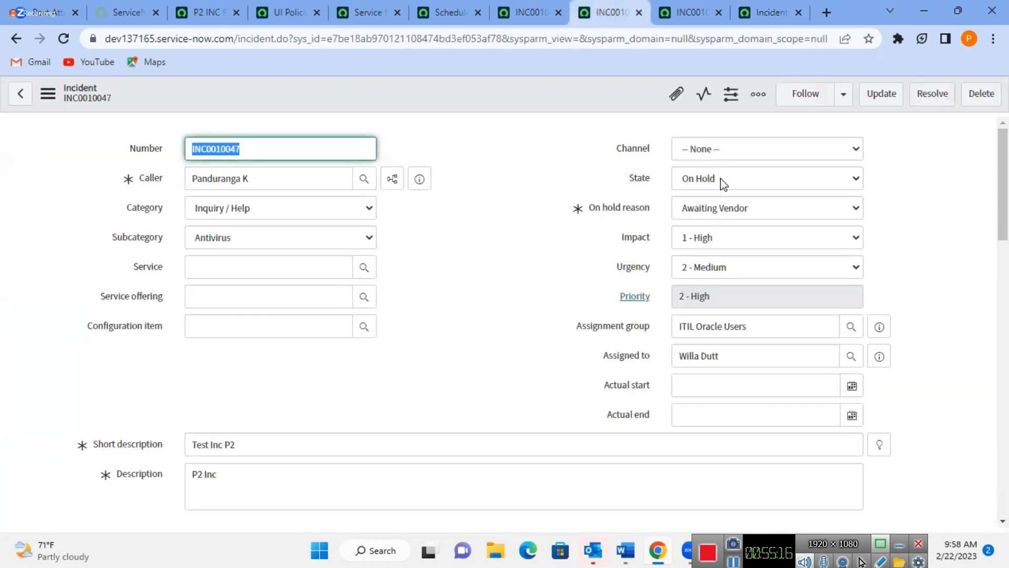
{"action": "scroll", "coordinate": [1007, 224], "scroll_direction": "down", "scroll_amount": 8}
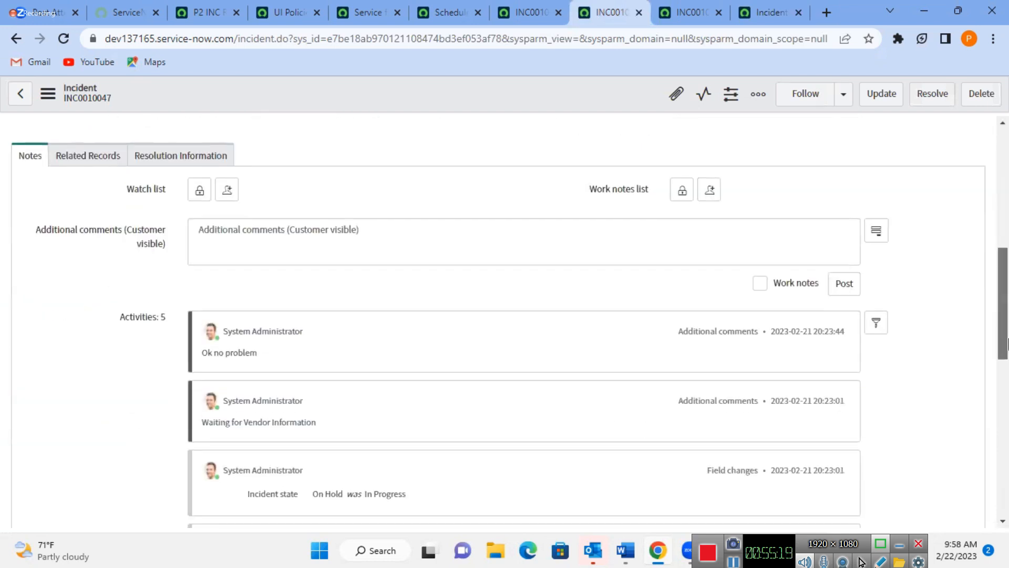
{"action": "left_click", "coordinate": [441, 270]}
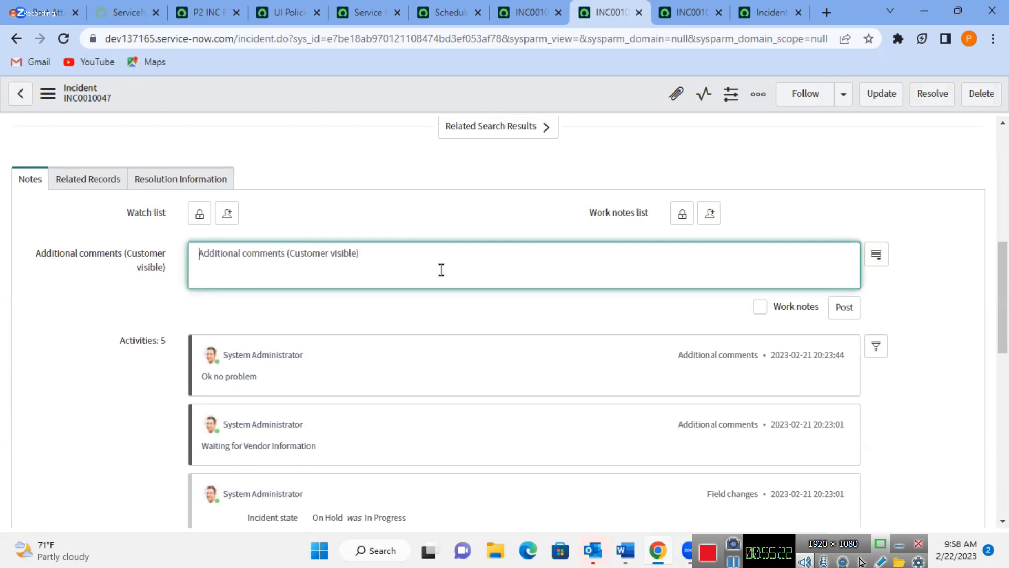
{"action": "left_click_drag", "start_coordinate": [1008, 264], "coordinate": [1008, 152]}
Set the "Test Inc P2" incident's State to Canceled without saving the record.
{"action": "left_click", "coordinate": [705, 176]}
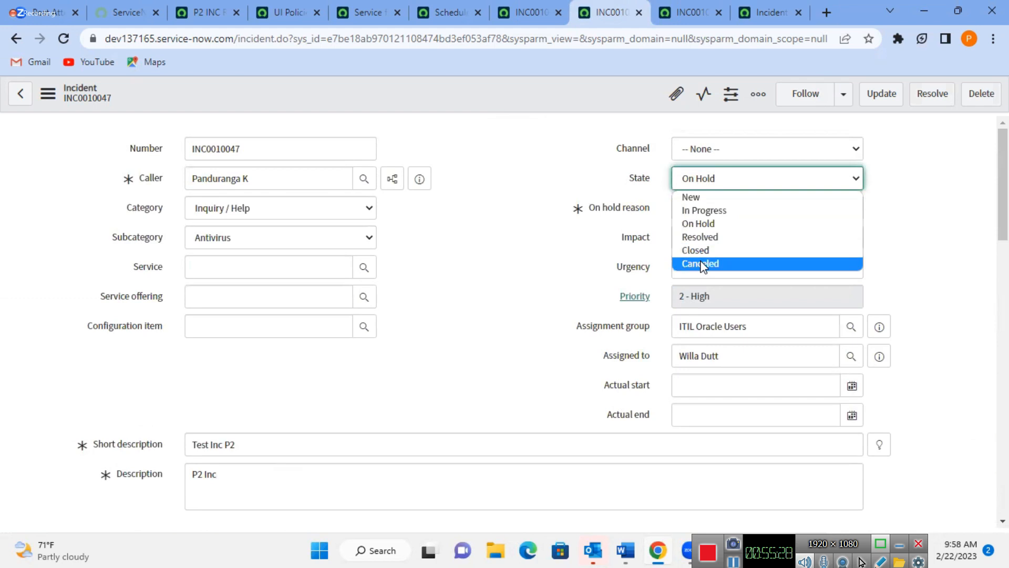
{"action": "left_click", "coordinate": [702, 264]}
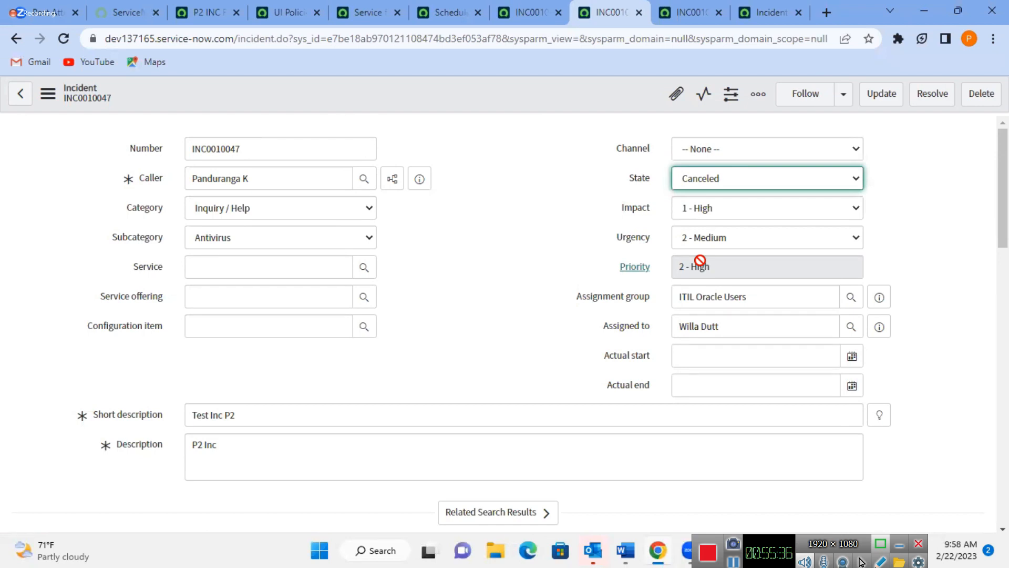
{"action": "left_click_drag", "start_coordinate": [1003, 239], "coordinate": [987, 184]}
Close the browser tabs of the "Test Inc P2" incident, the "P2 Incident" record and the incident list, discarding unsaved changes.
{"action": "left_click", "coordinate": [638, 13]}
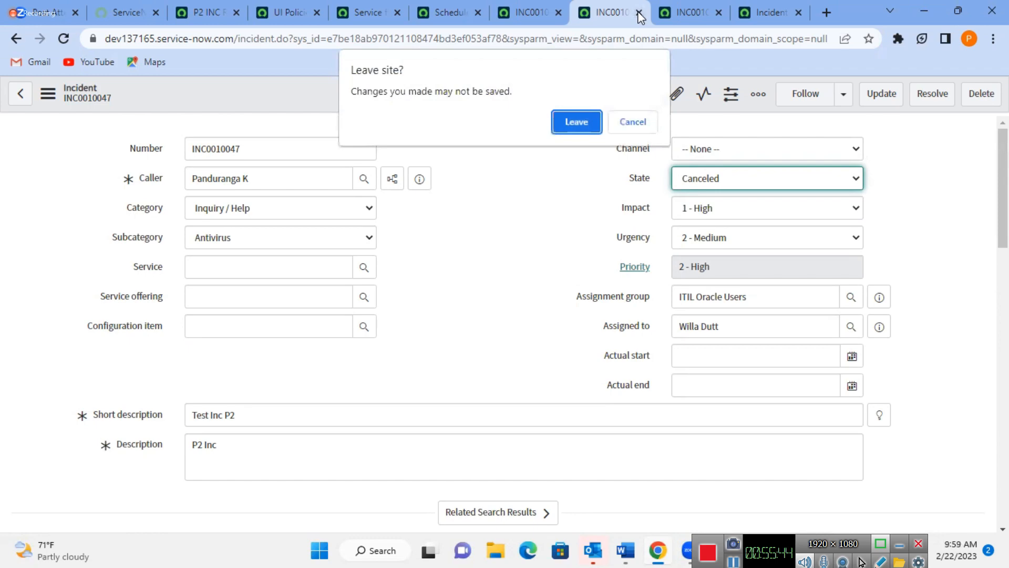
{"action": "left_click", "coordinate": [591, 123]}
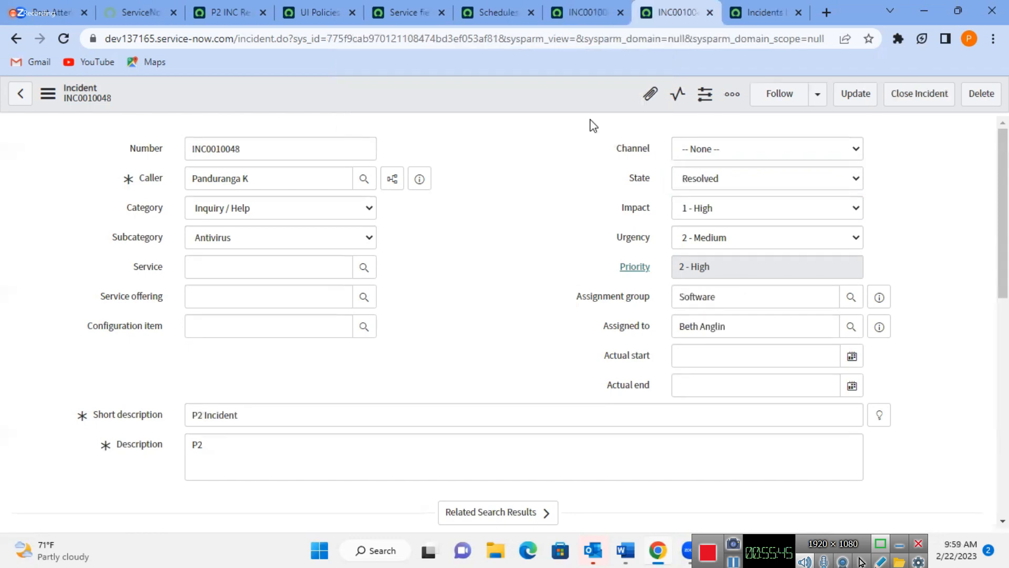
{"action": "left_click", "coordinate": [710, 12]}
{"action": "left_click", "coordinate": [710, 13]}
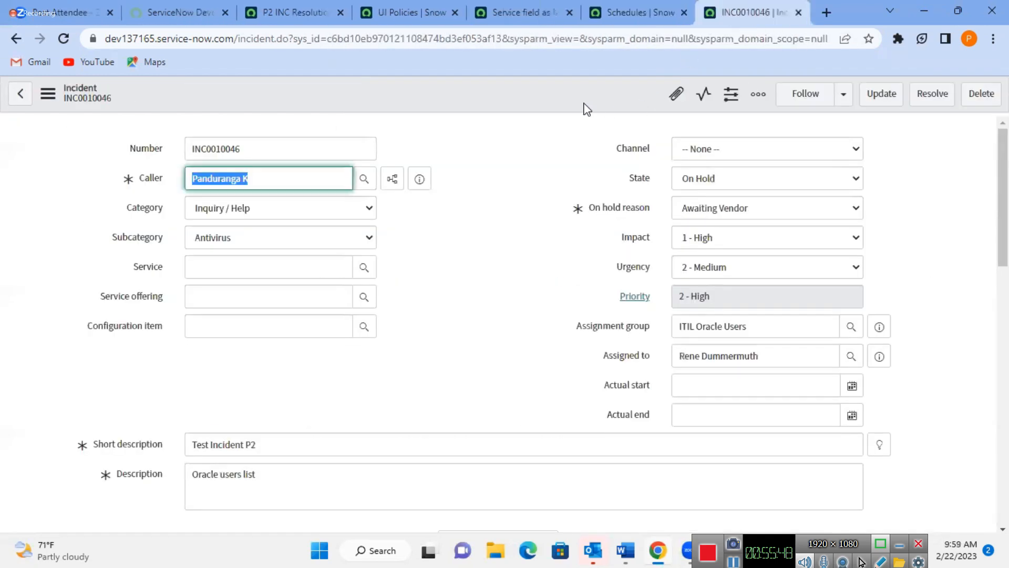
Close the Zoom Cloud Meetings window.
{"action": "left_click", "coordinate": [543, 94]}
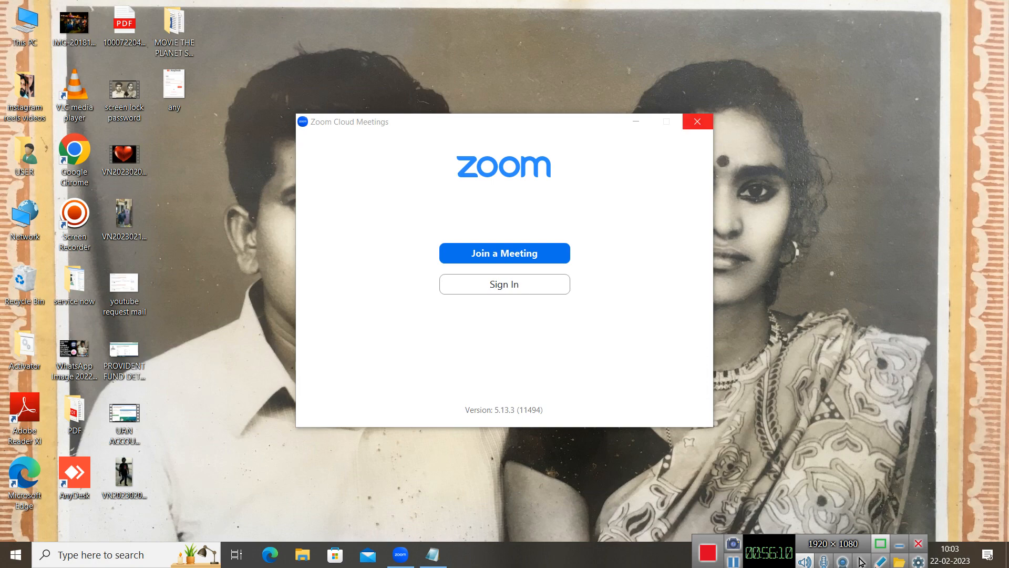
{"action": "left_click", "coordinate": [697, 122]}
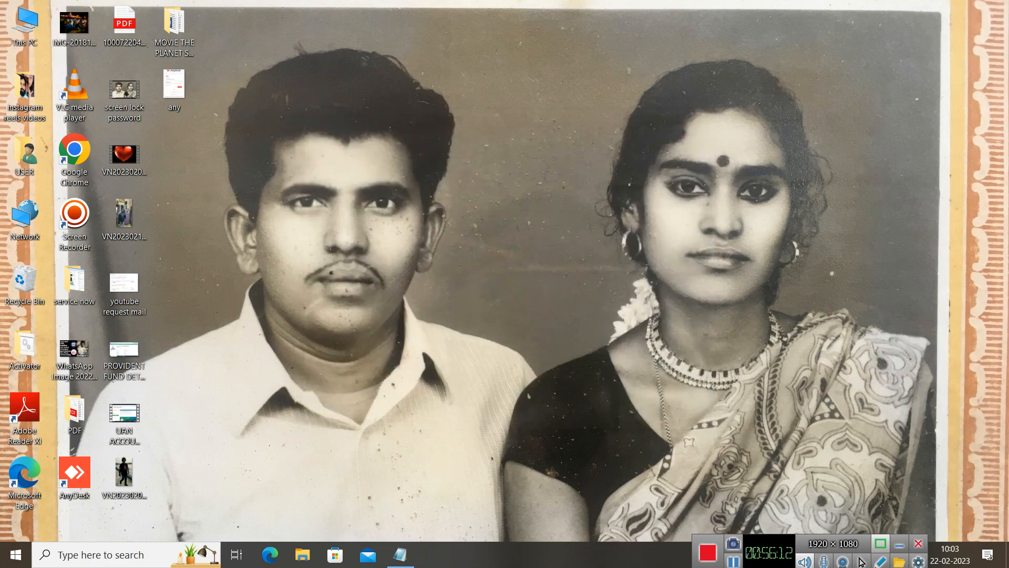